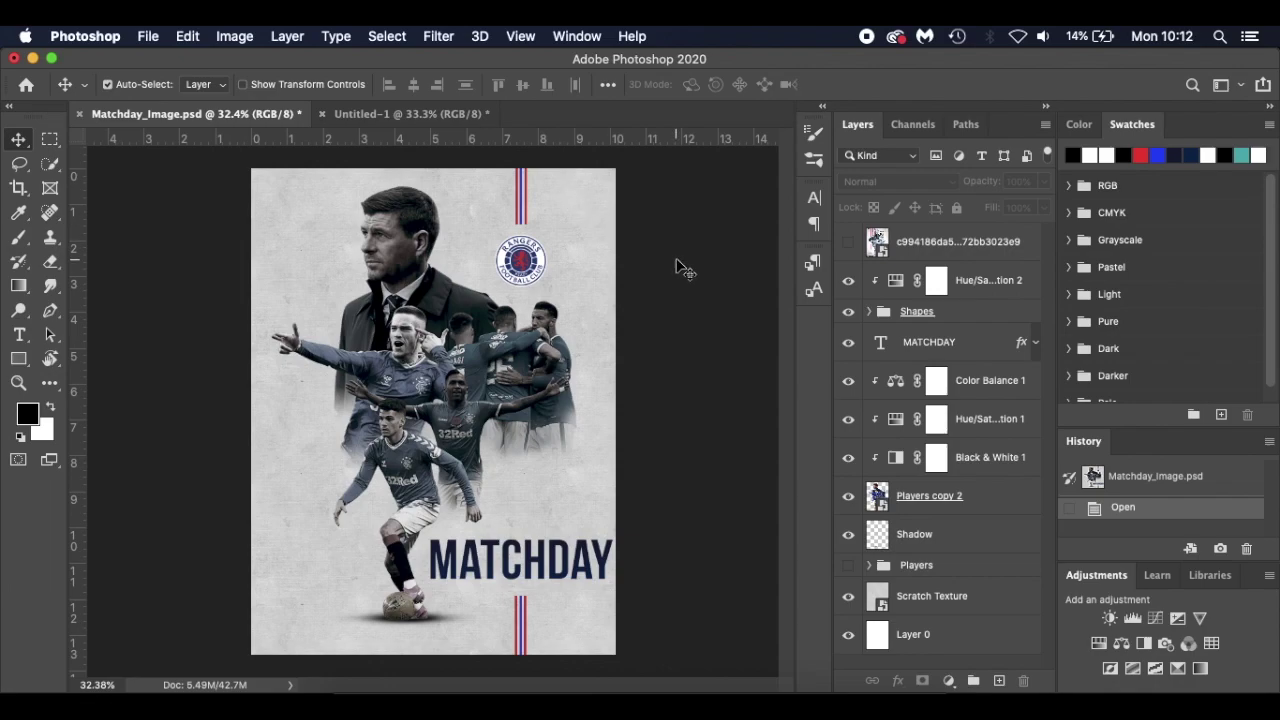
{"action": "key", "text": "super+n"}
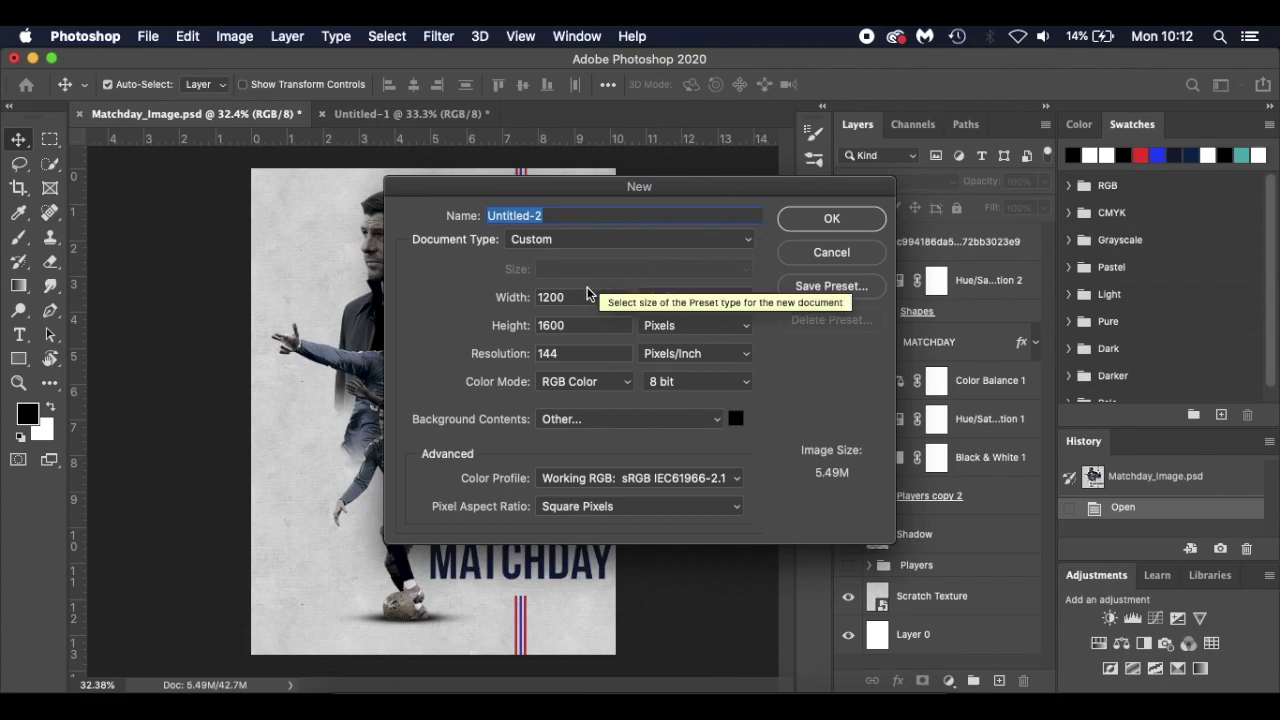
{"action": "left_click", "coordinate": [736, 424]}
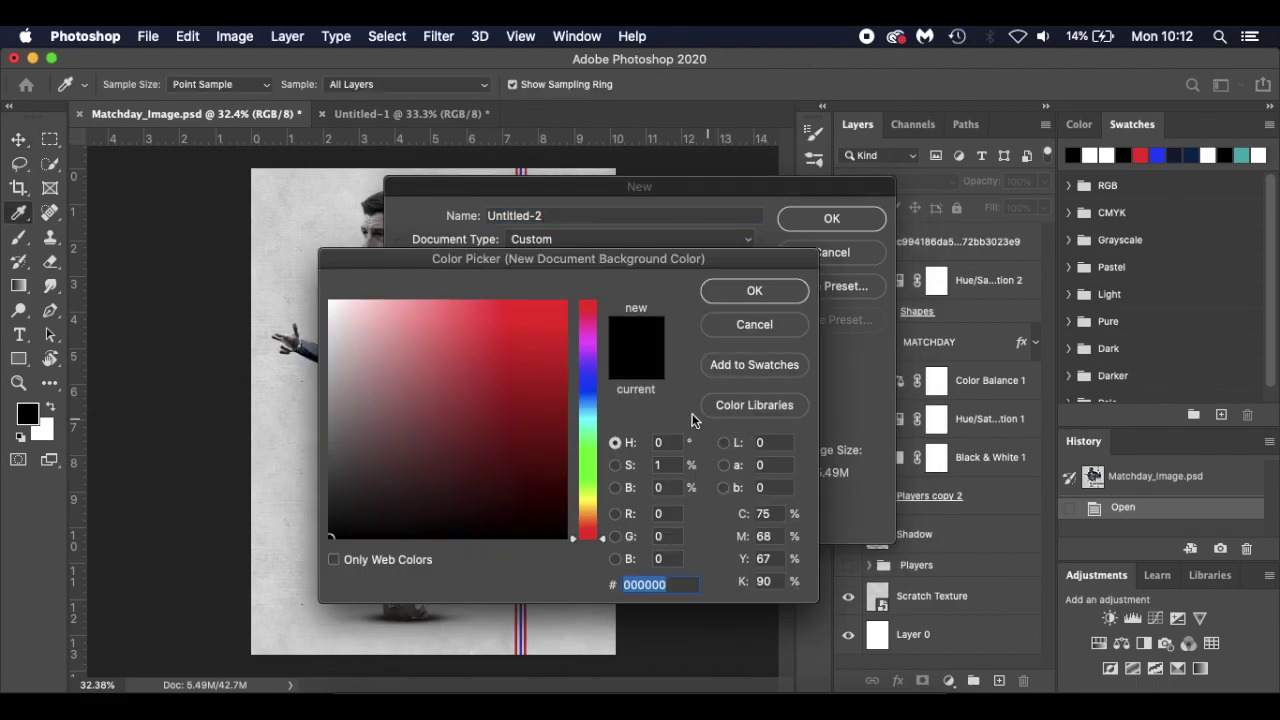
{"action": "left_click", "coordinate": [333, 304]}
{"action": "left_click", "coordinate": [759, 295]}
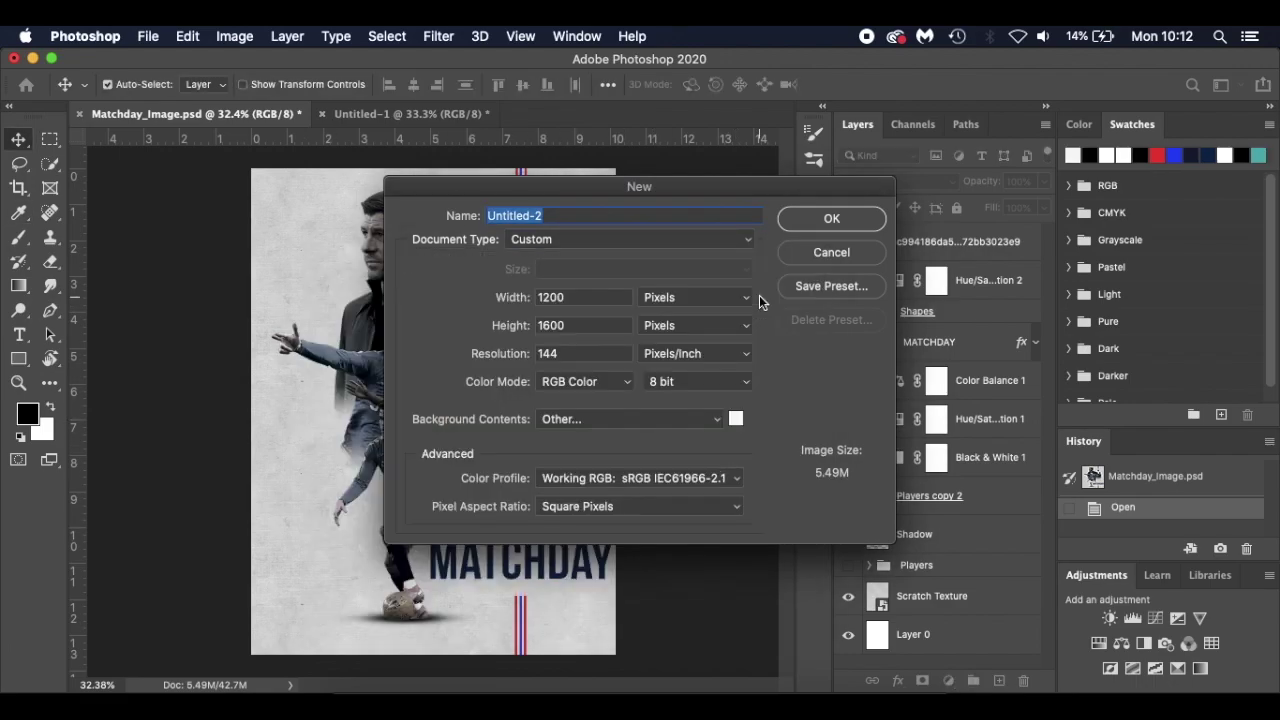
{"action": "left_click", "coordinate": [834, 256]}
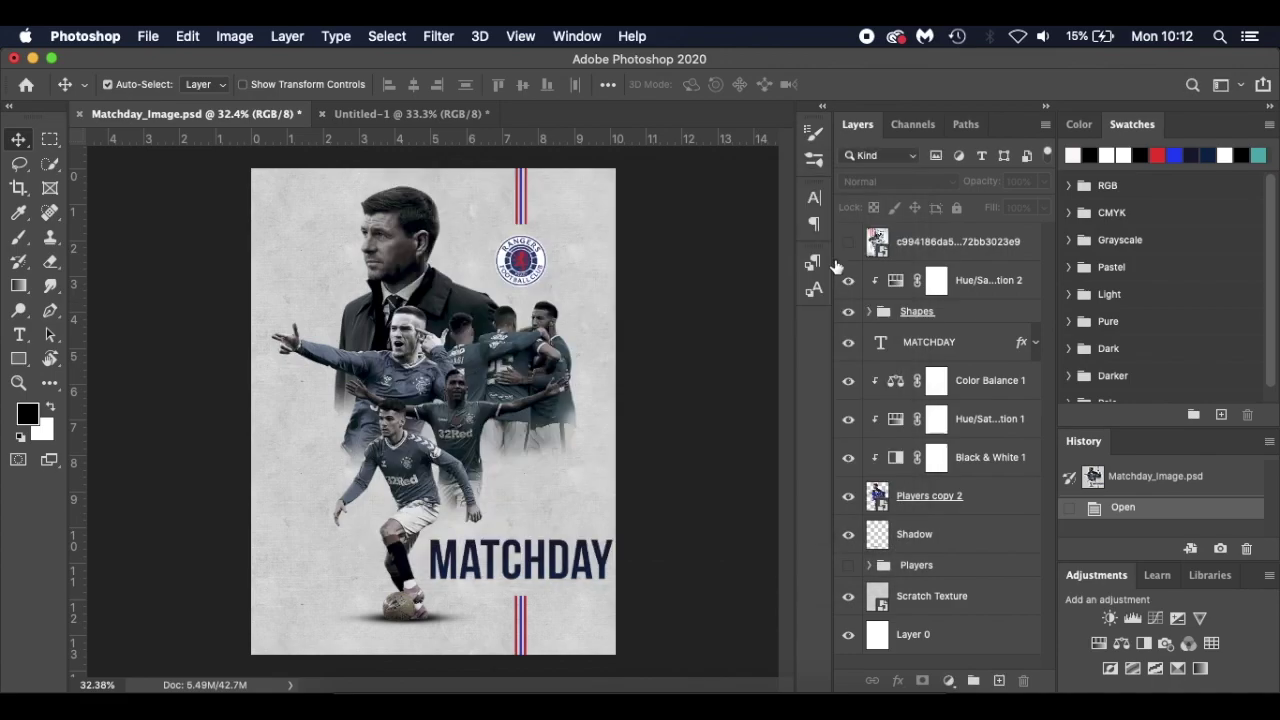
Switch to the Untitled-1 document and place the Scratch Texture image from the Latest Tutorial folder directly above the Background layer
{"action": "left_click", "coordinate": [414, 114]}
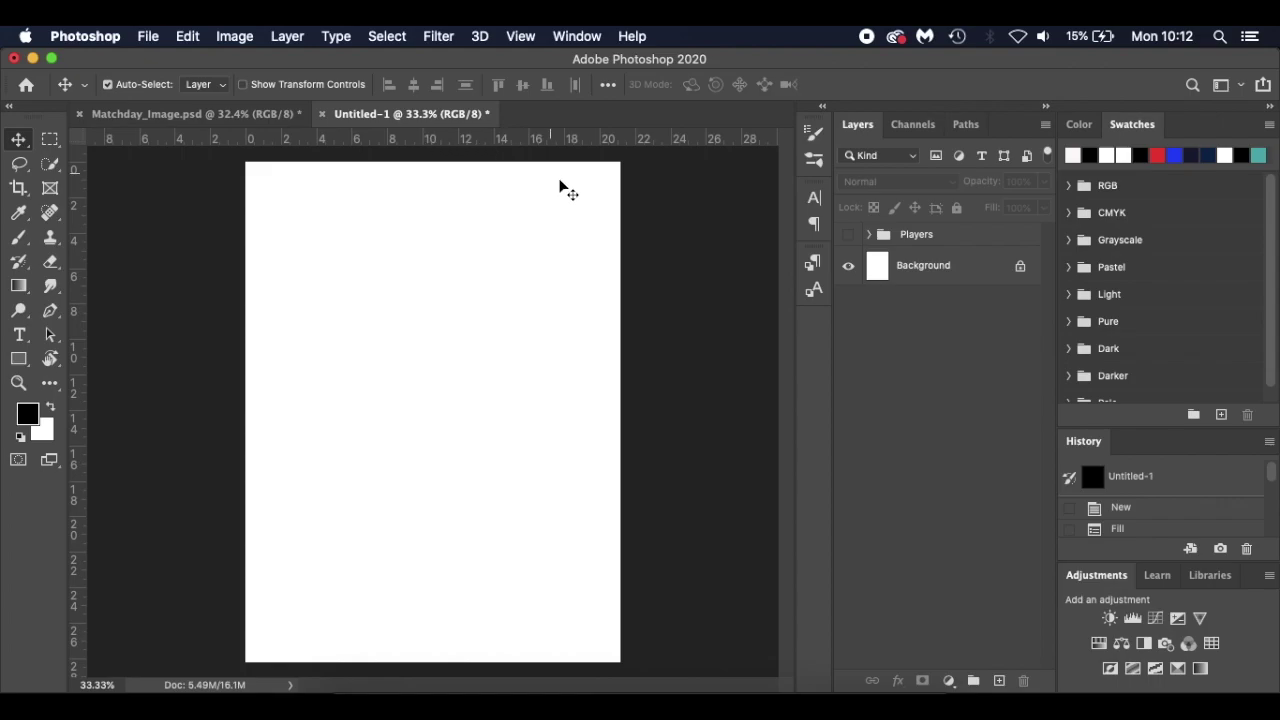
{"action": "left_click", "coordinate": [868, 235]}
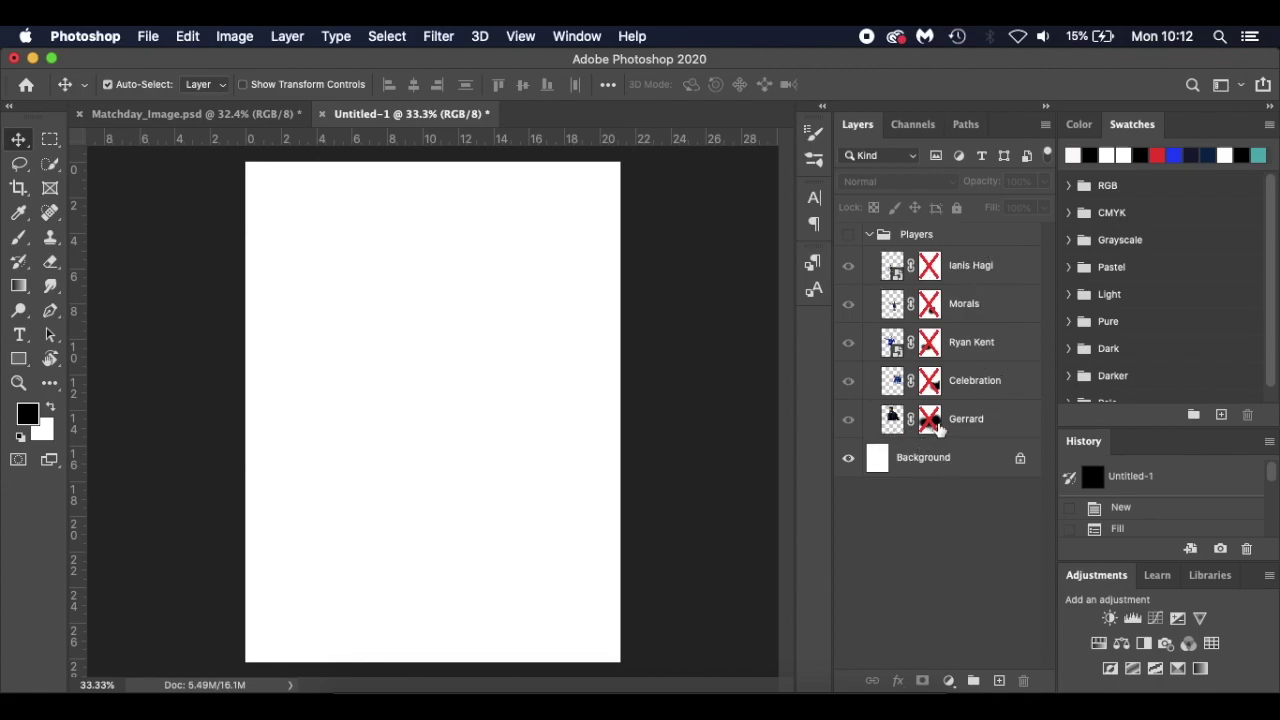
{"action": "left_click", "coordinate": [870, 235]}
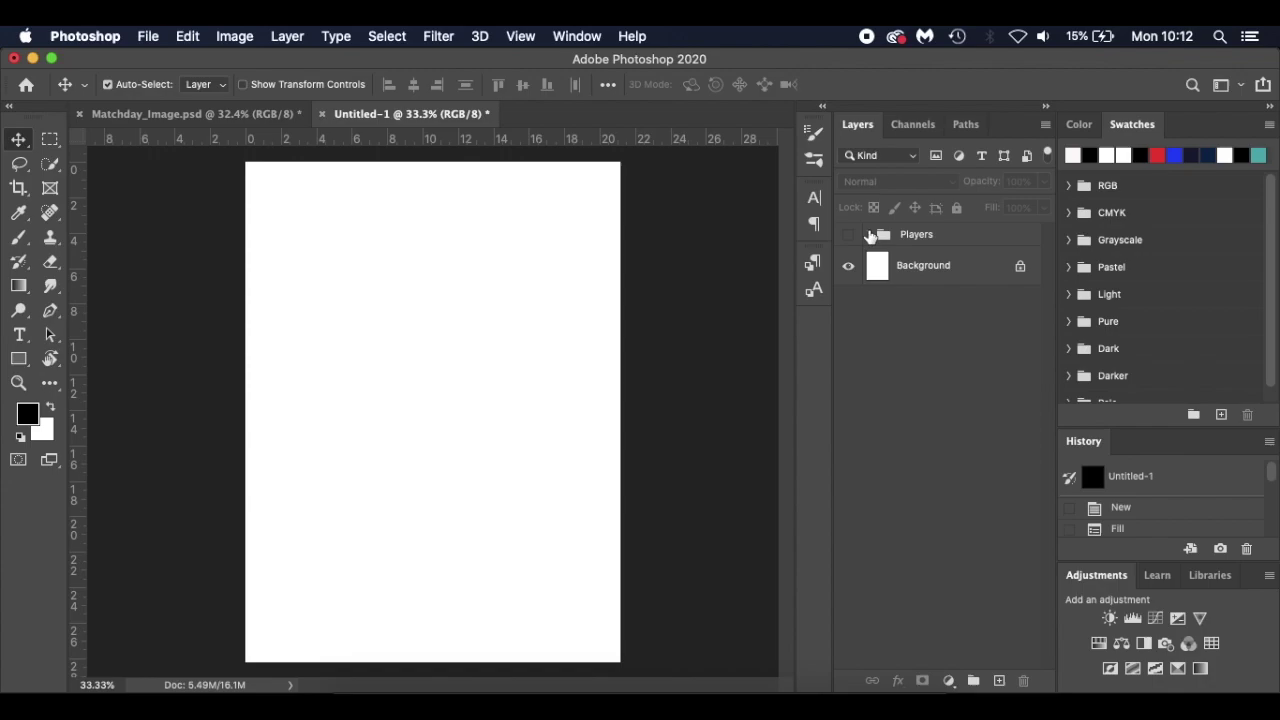
{"action": "left_click", "coordinate": [945, 270]}
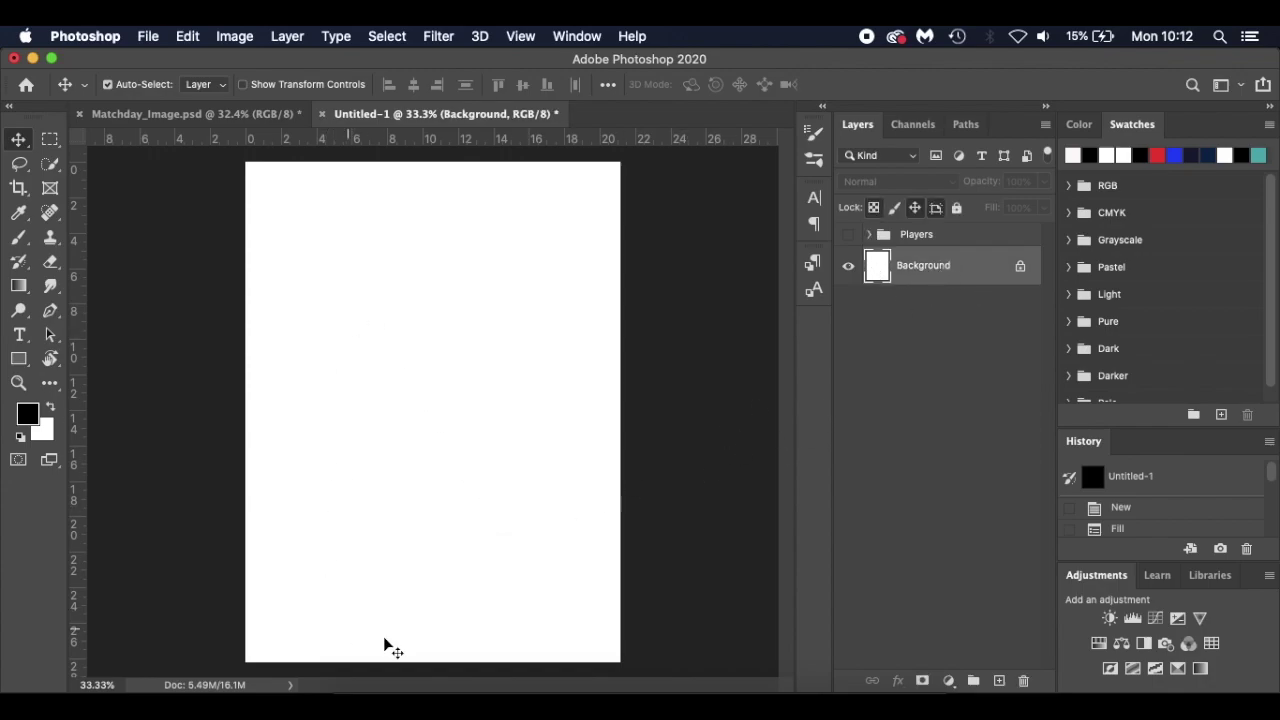
{"action": "left_click", "coordinate": [355, 705]}
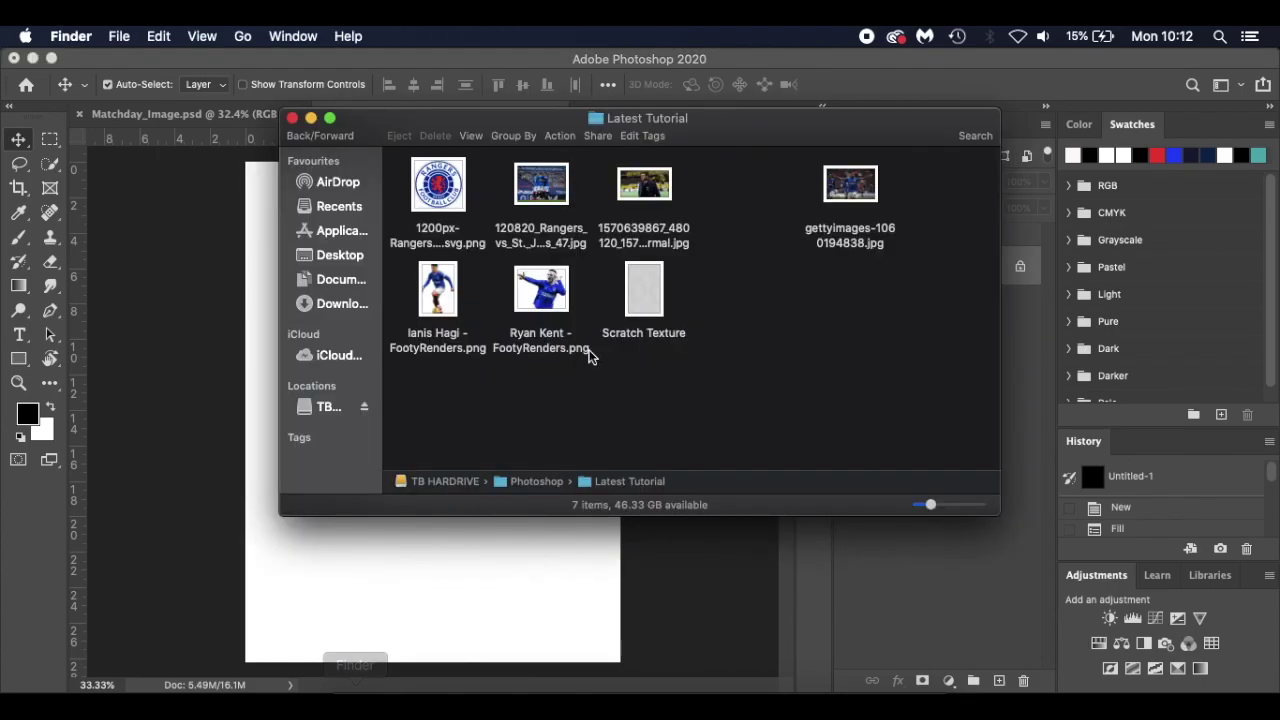
{"action": "left_click", "coordinate": [643, 288]}
{"action": "left_click_drag", "start_coordinate": [643, 288], "coordinate": [466, 580]}
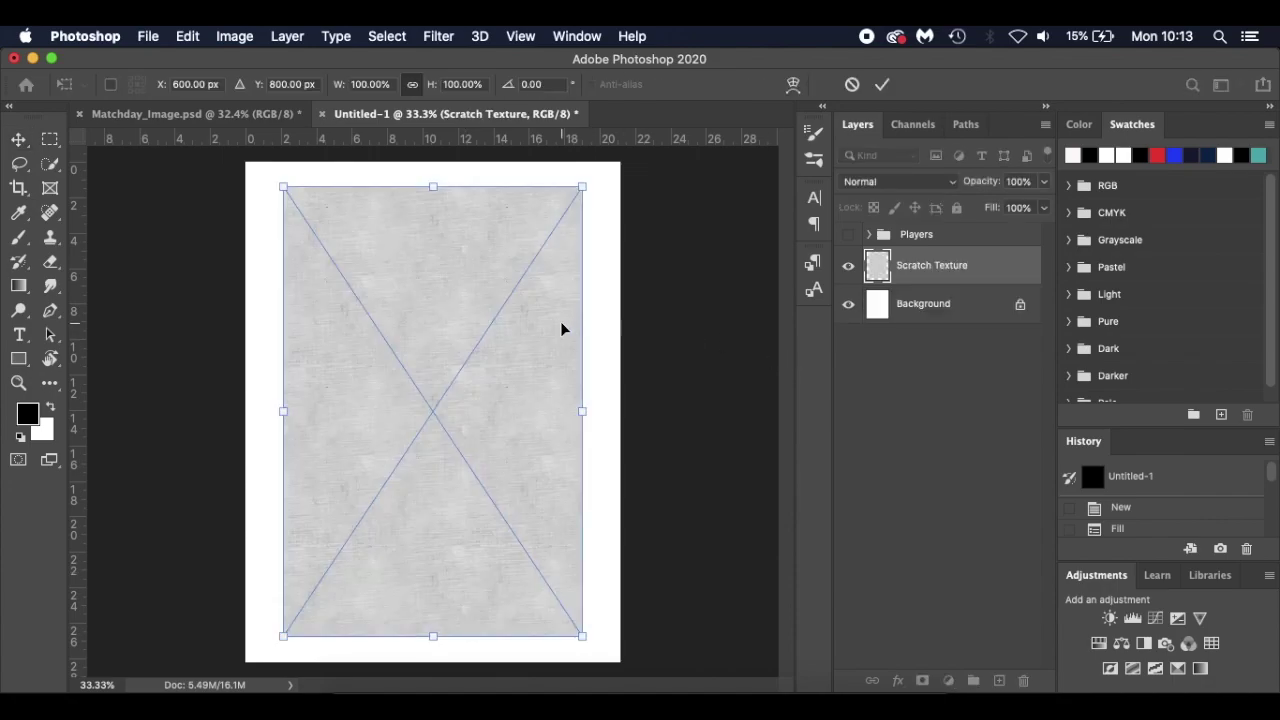
Scale the placed Scratch Texture to about 130% so it covers the whole canvas, center it horizontally, and commit the placement
{"action": "scroll", "coordinate": [509, 357], "scroll_direction": "up", "scroll_amount": 6}
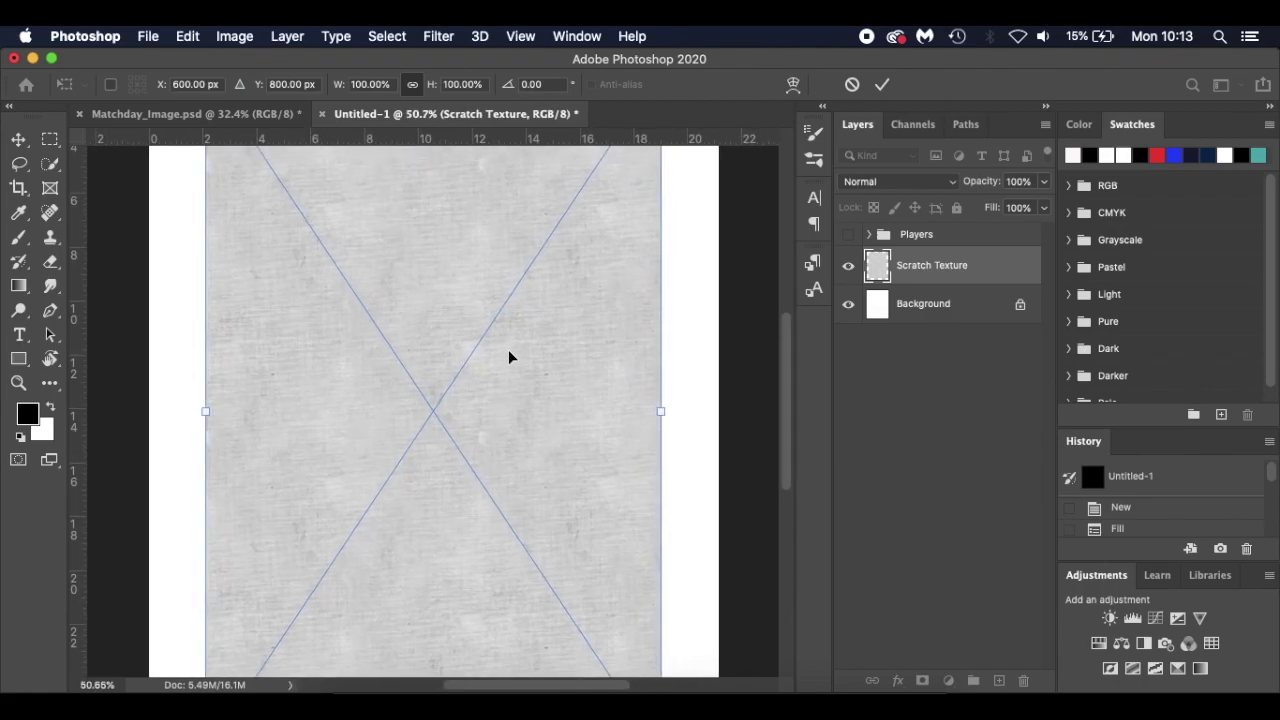
{"action": "scroll", "coordinate": [509, 357], "scroll_direction": "up", "scroll_amount": 5}
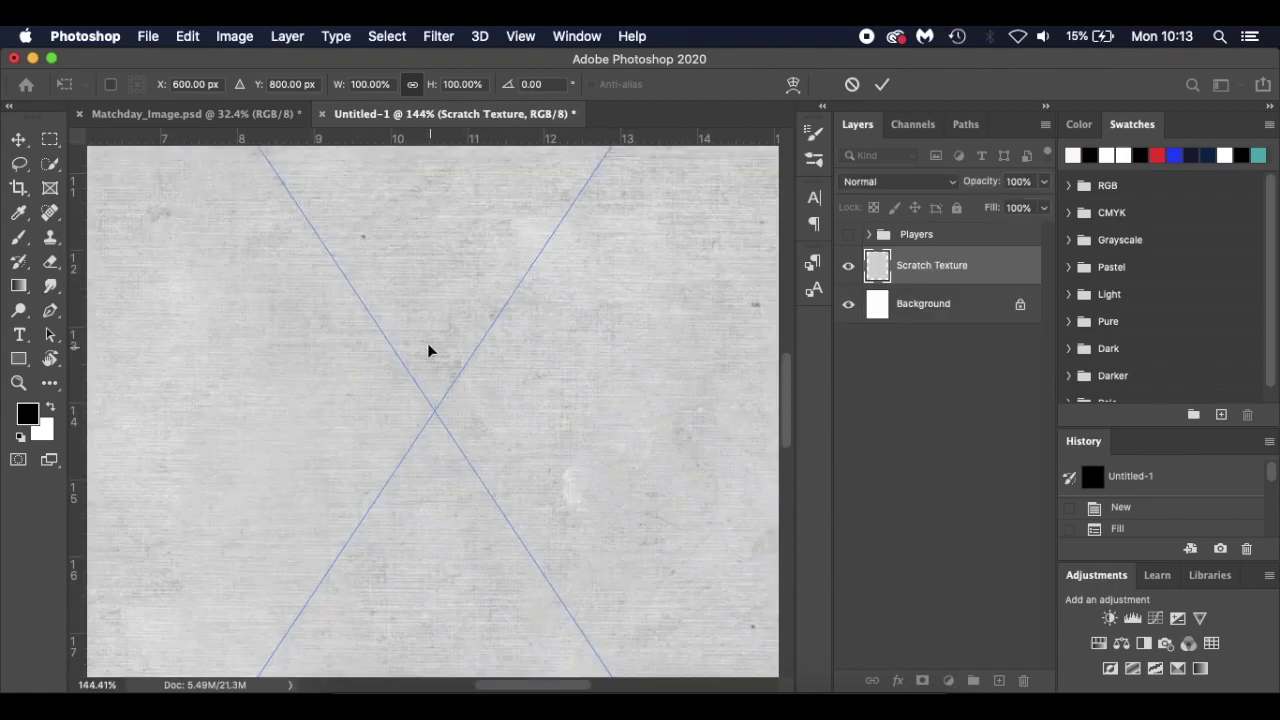
{"action": "scroll", "coordinate": [314, 337], "scroll_direction": "left", "scroll_amount": 10}
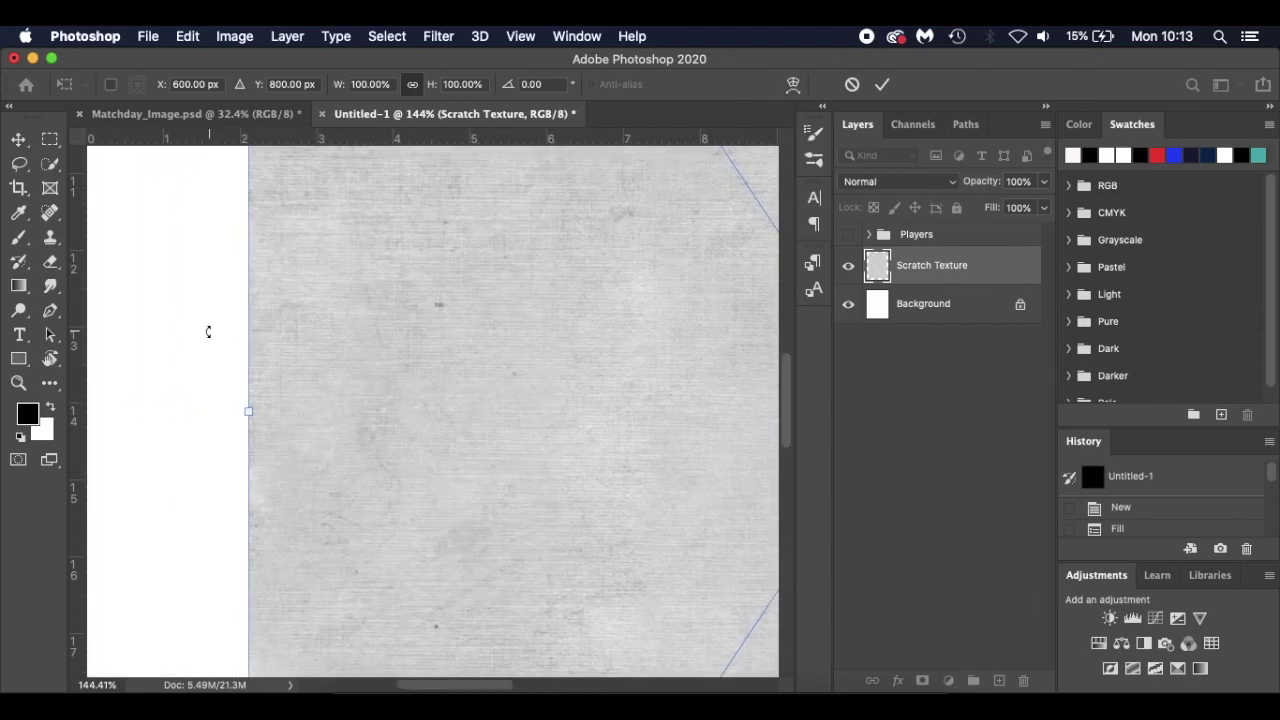
{"action": "scroll", "coordinate": [257, 340], "scroll_direction": "down", "scroll_amount": 1}
{"action": "key", "text": "super+0"}
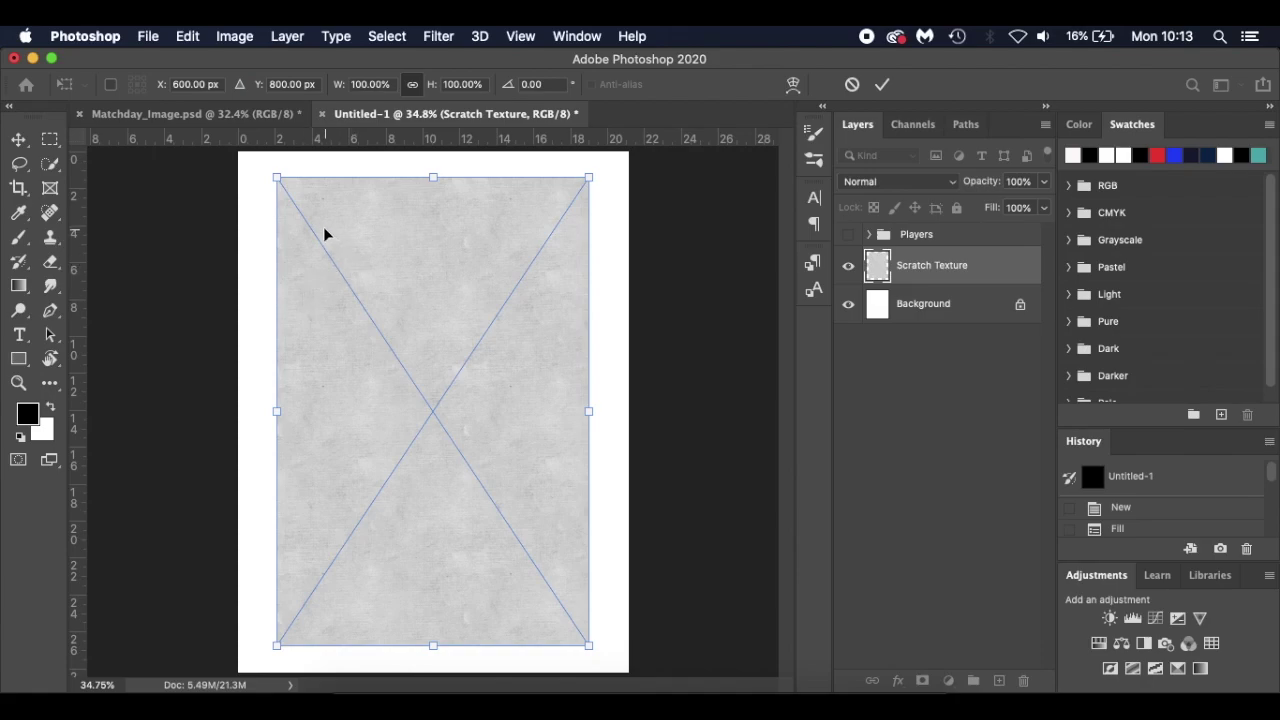
{"action": "left_click_drag", "start_coordinate": [276, 177], "coordinate": [180, 119]}
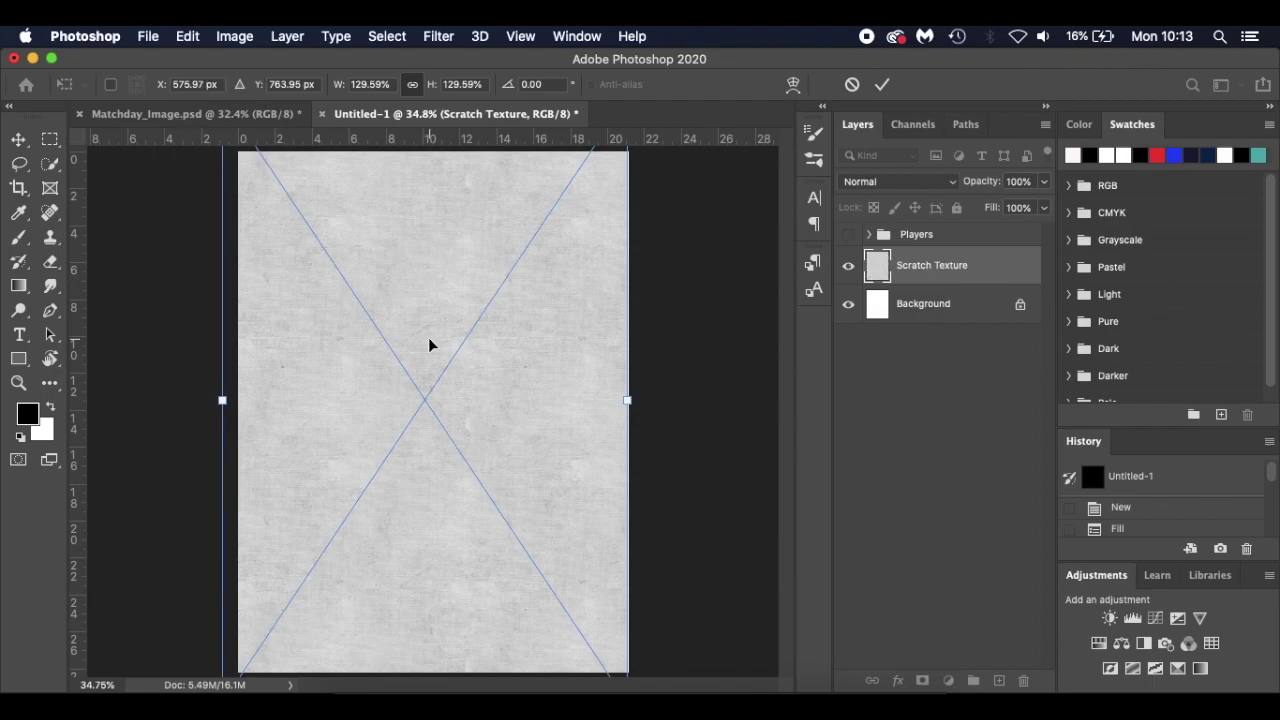
{"action": "key", "text": "super+0"}
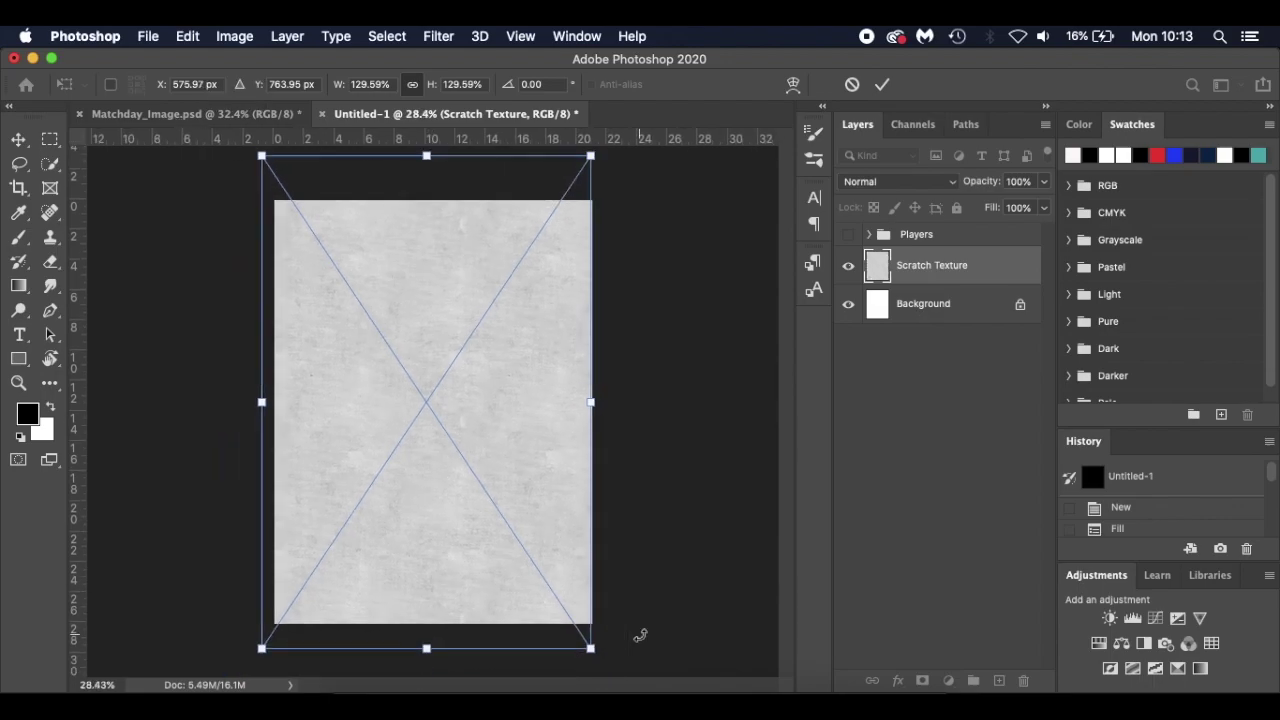
{"action": "left_click_drag", "start_coordinate": [486, 523], "coordinate": [497, 523]}
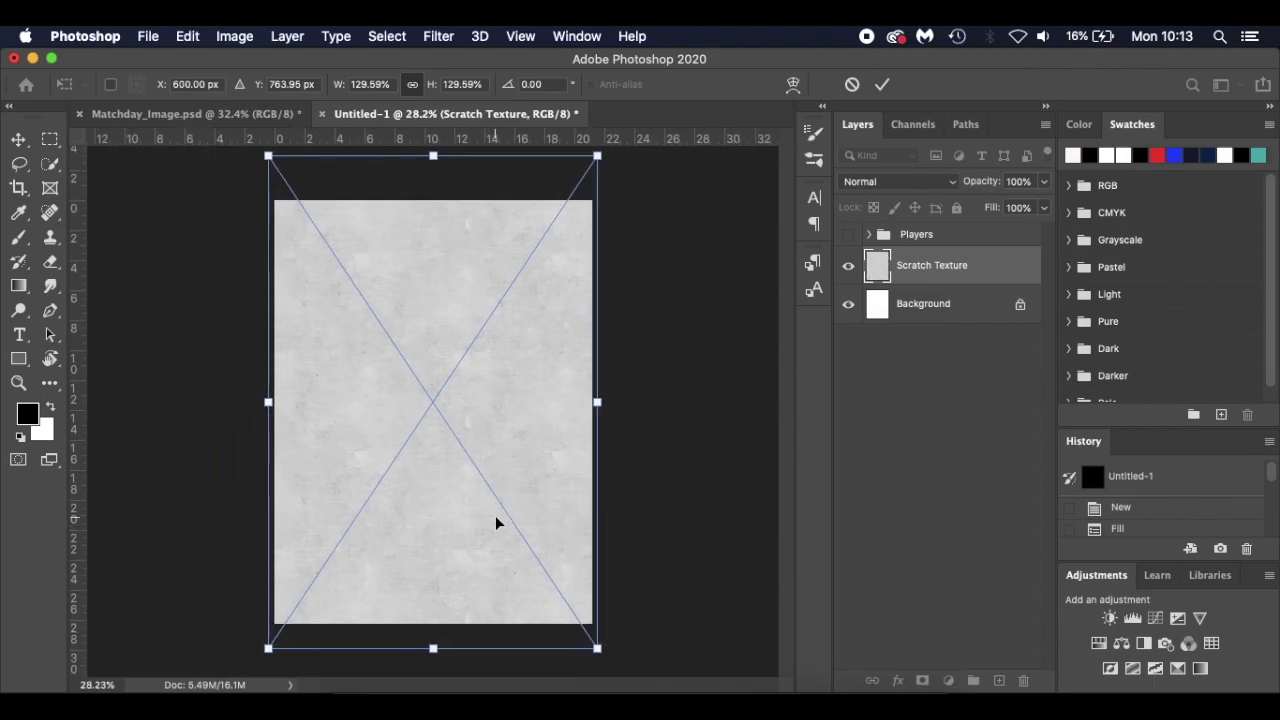
{"action": "key", "text": "Return"}
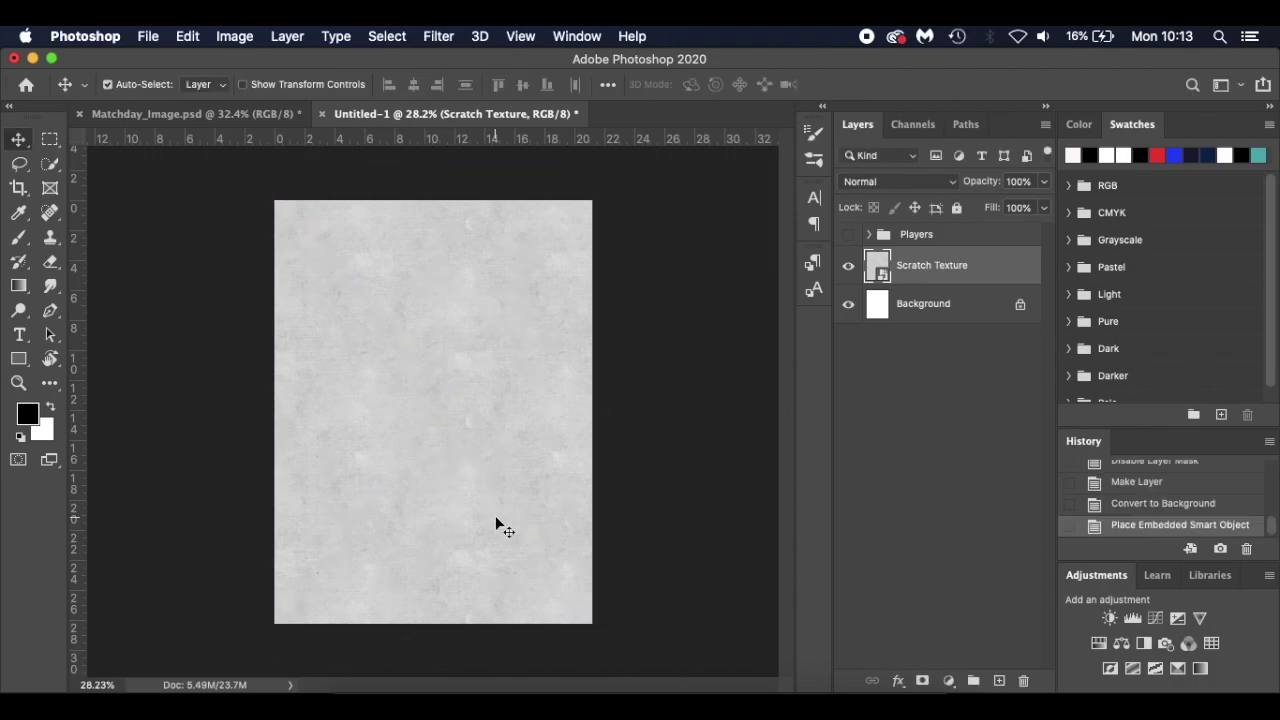
{"action": "key", "text": "super+equal"}
{"action": "key", "text": "super+equal"}
{"action": "key", "text": "super+0"}
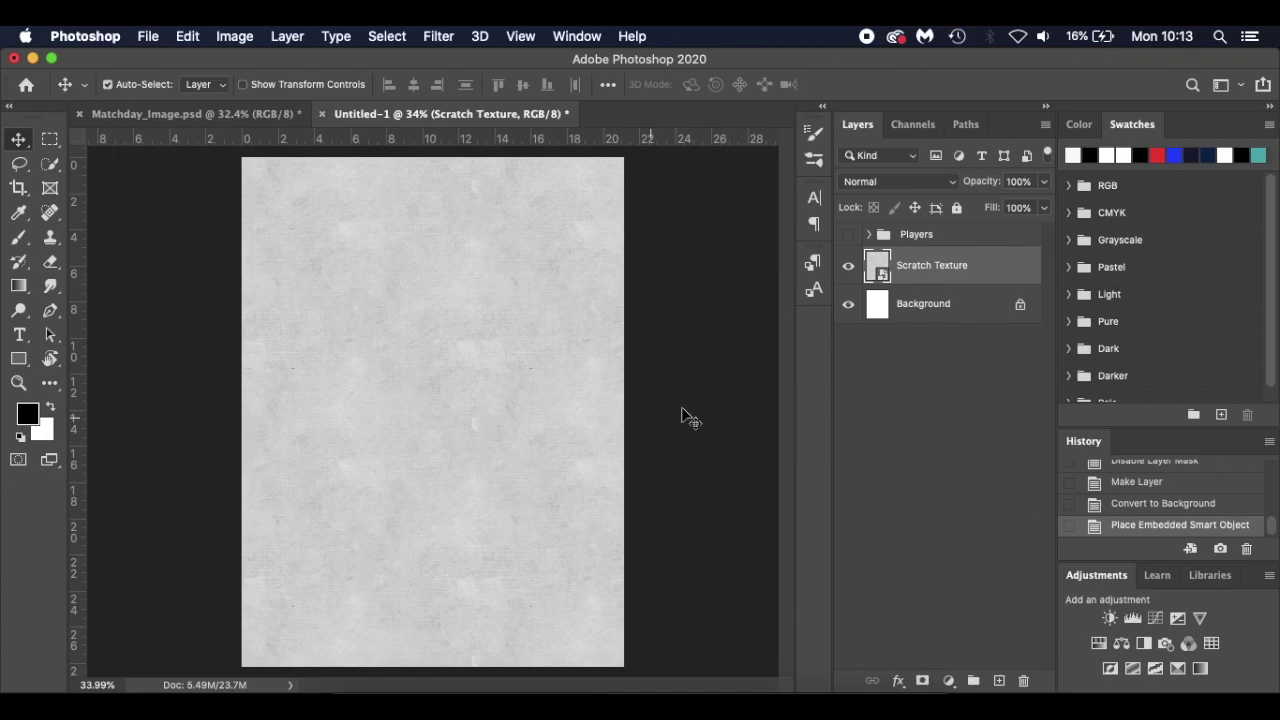
Make the Players group visible and hide all of its layers except Gerrard
{"action": "left_click", "coordinate": [869, 234]}
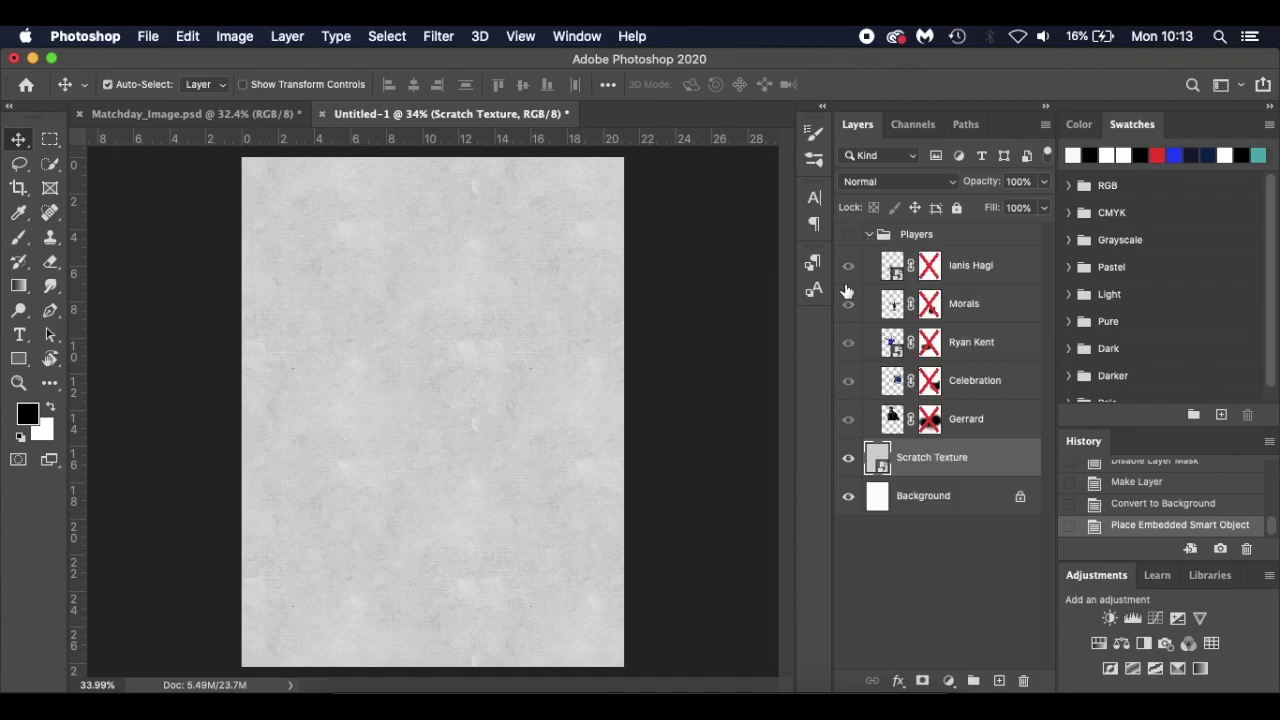
{"action": "left_click", "coordinate": [849, 266]}
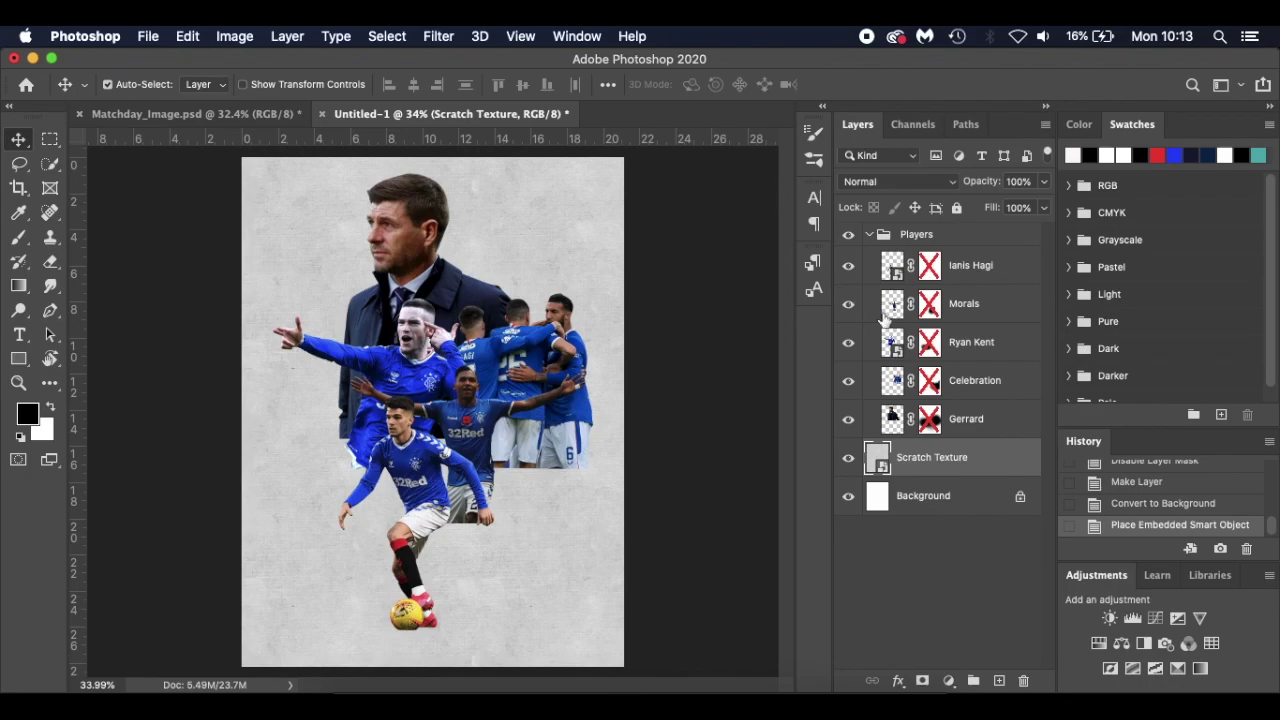
{"action": "left_click", "coordinate": [848, 380]}
{"action": "left_click", "coordinate": [848, 342]}
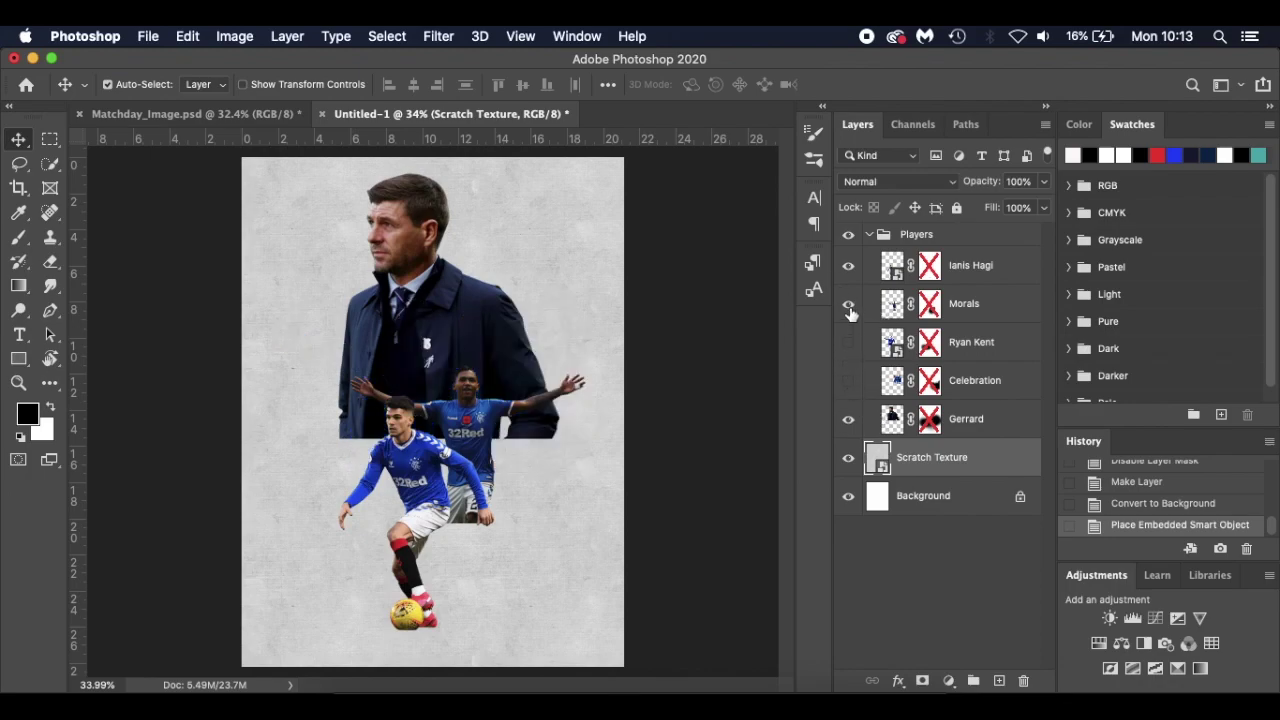
{"action": "left_click", "coordinate": [848, 303]}
{"action": "left_click", "coordinate": [848, 265]}
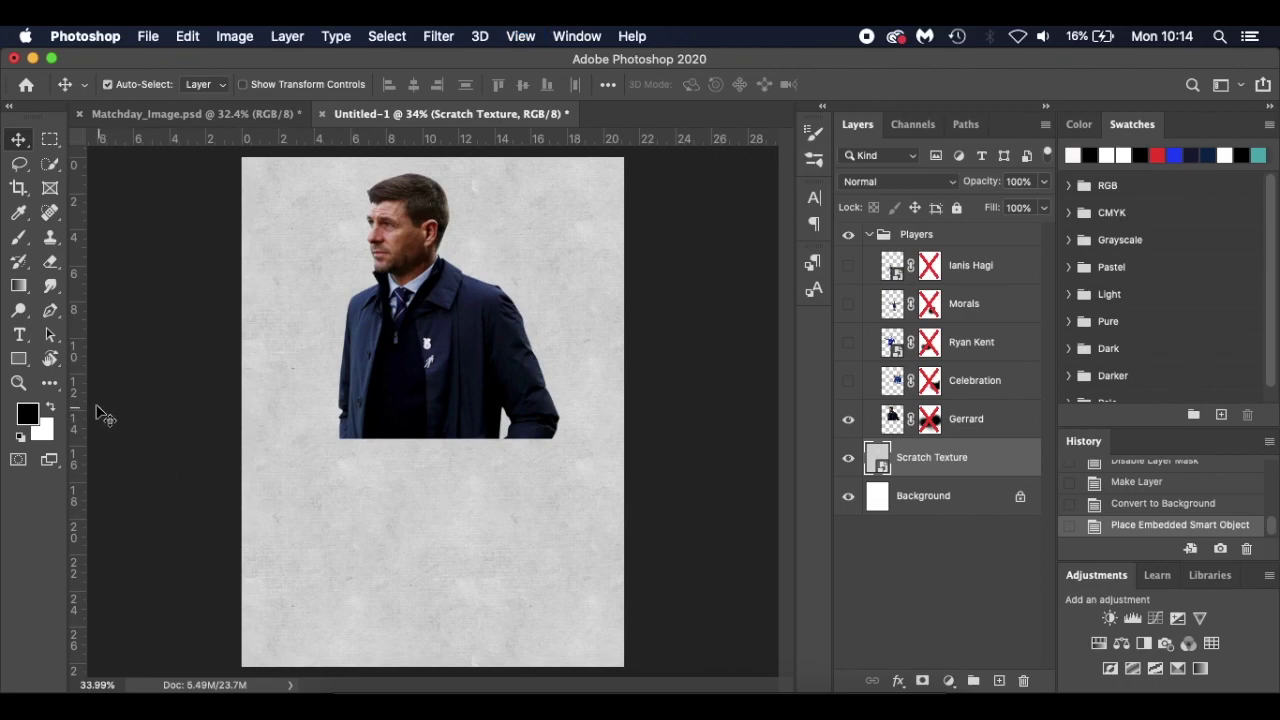
Place a vertical guide at the horizontal center of the canvas, using the Background layer for alignment, and select the Gerrard layer
{"action": "left_click_drag", "start_coordinate": [80, 400], "coordinate": [432, 414]}
{"action": "left_click", "coordinate": [950, 498]}
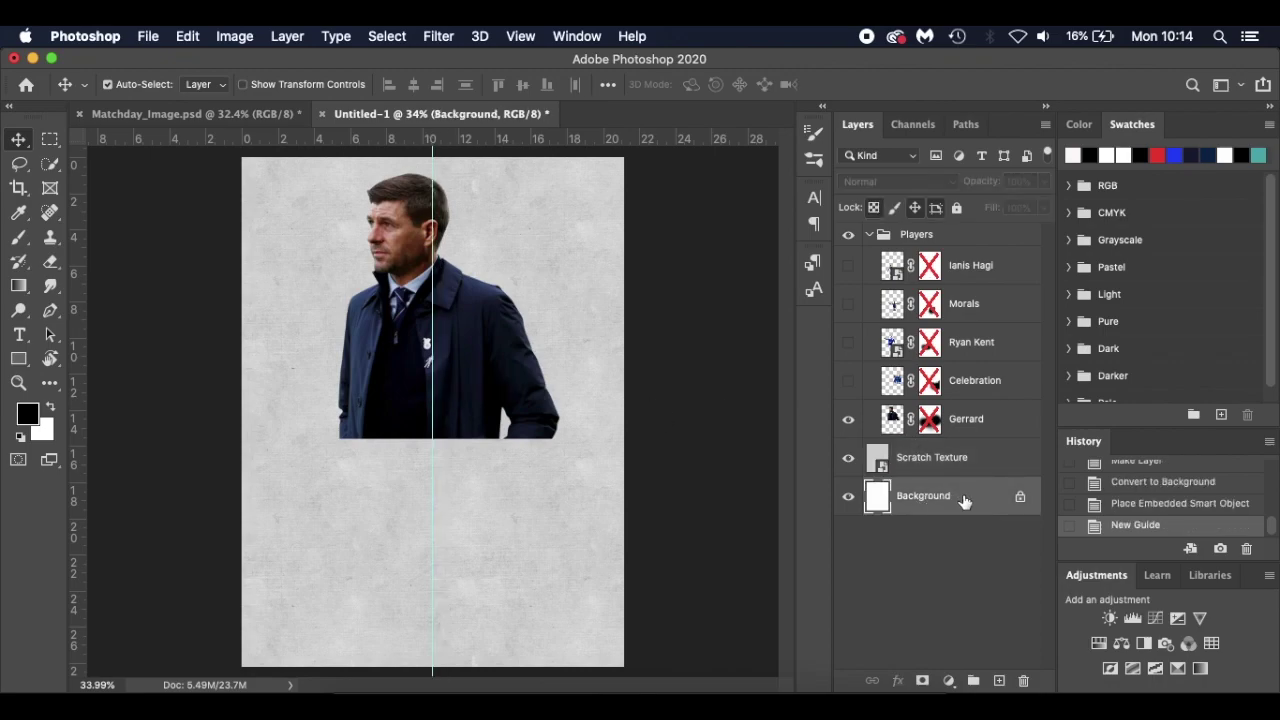
{"action": "mouse_move", "coordinate": [431, 517]}
{"action": "left_mouse_down"}
{"action": "mouse_move", "coordinate": [386, 517]}
{"action": "mouse_move", "coordinate": [434, 516]}
{"action": "left_mouse_up"}
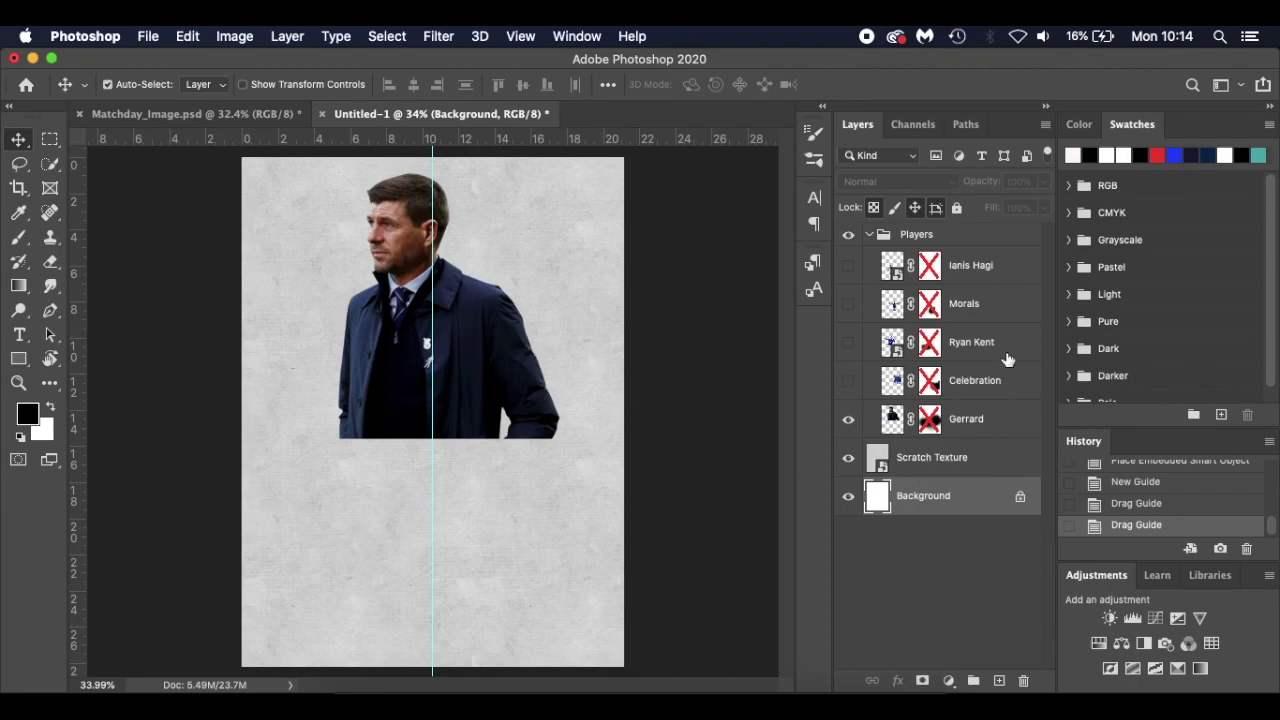
{"action": "left_click", "coordinate": [1012, 424]}
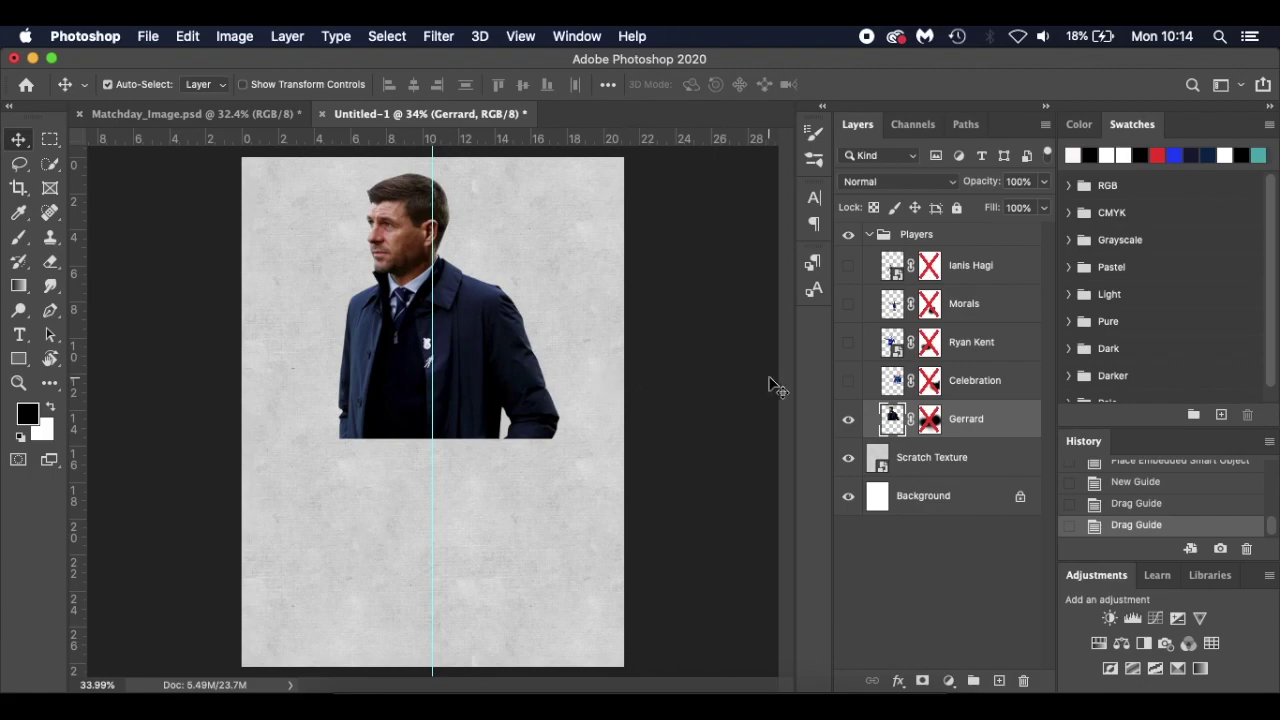
Show the Celebration, Ryan Kent, Morals and Ianis Hagi layers and examine how the figures are arranged around the center guide
{"action": "left_click", "coordinate": [848, 382]}
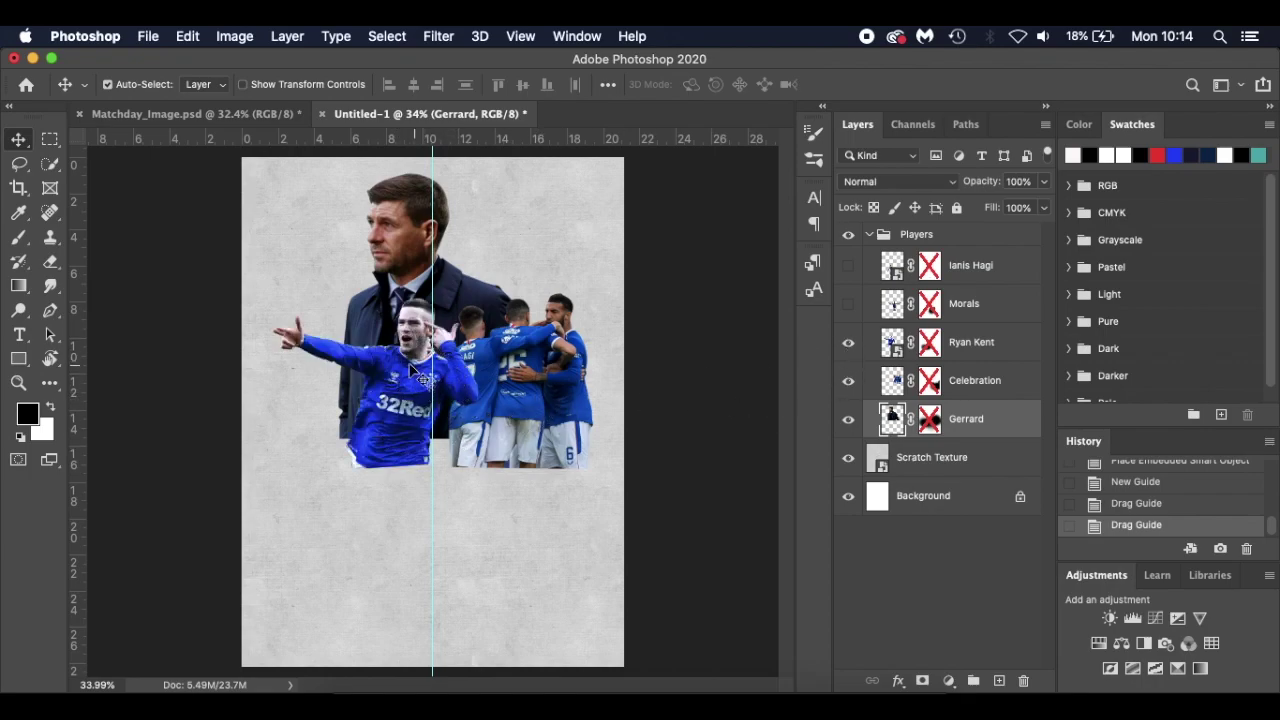
{"action": "left_click", "coordinate": [848, 304]}
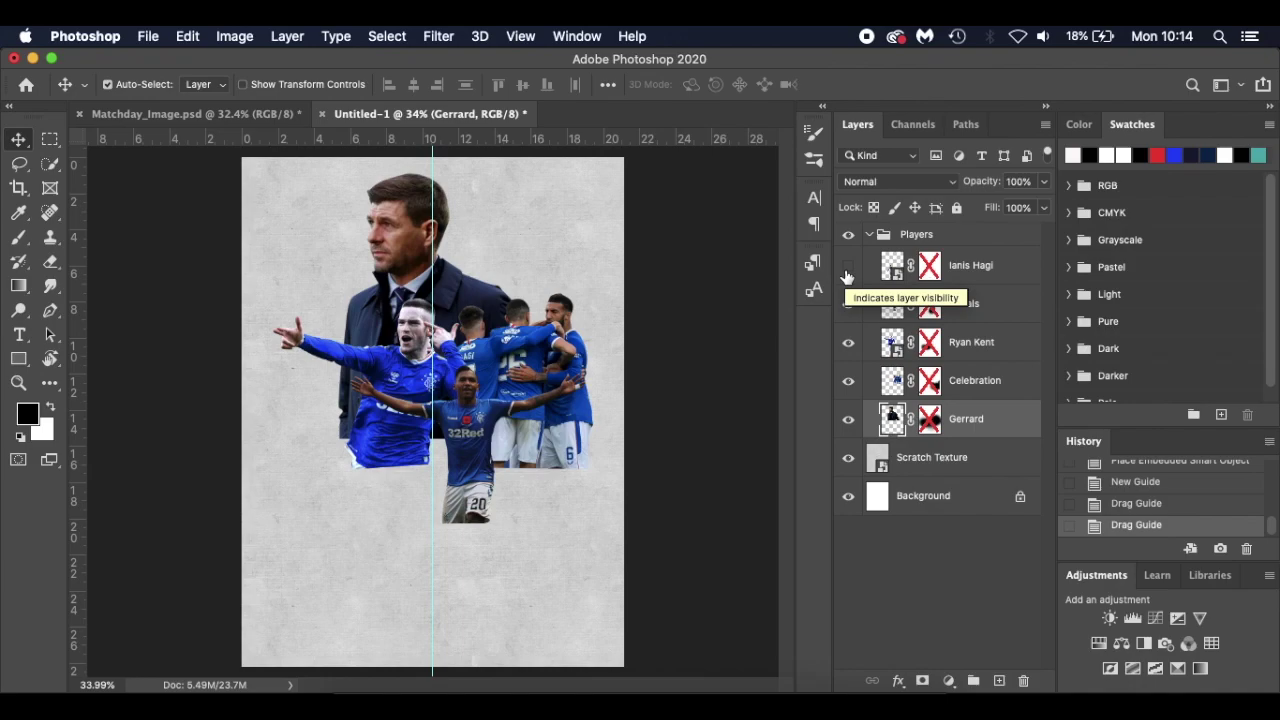
{"action": "left_click", "coordinate": [847, 272]}
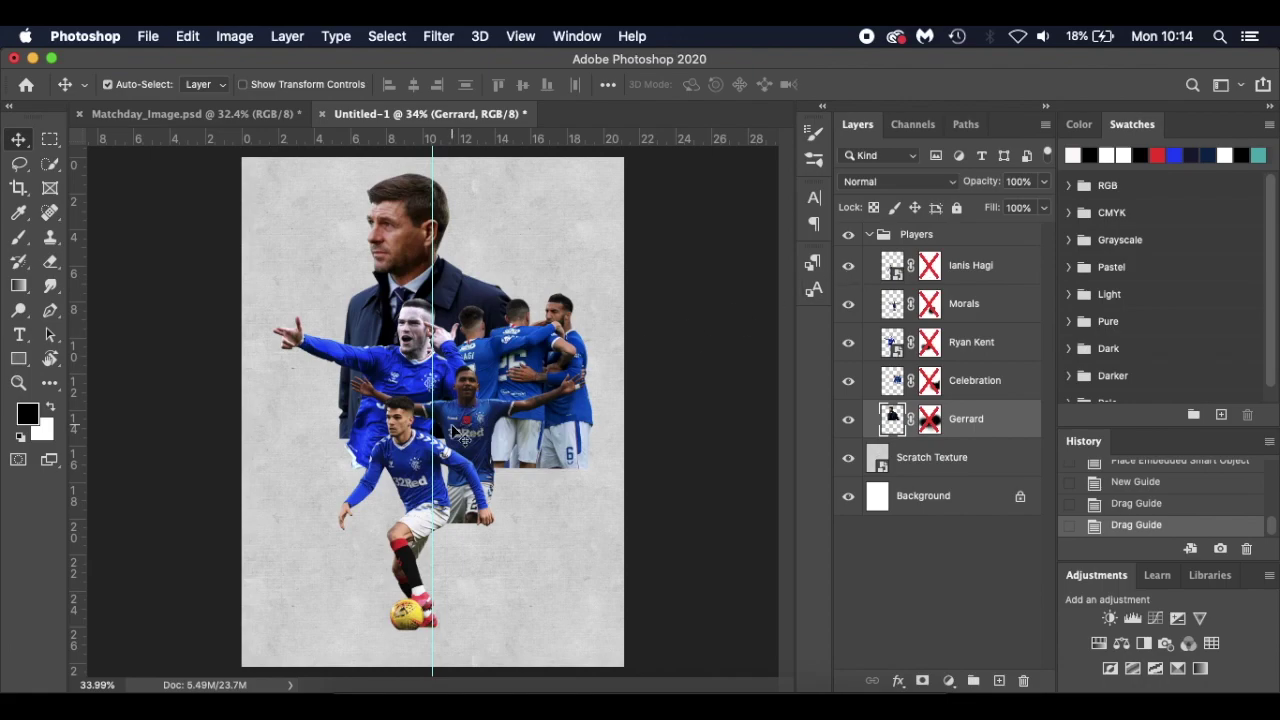
{"action": "scroll", "coordinate": [455, 432], "scroll_direction": "up", "scroll_amount": 2}
{"action": "scroll", "coordinate": [425, 343], "scroll_direction": "up", "scroll_amount": 2}
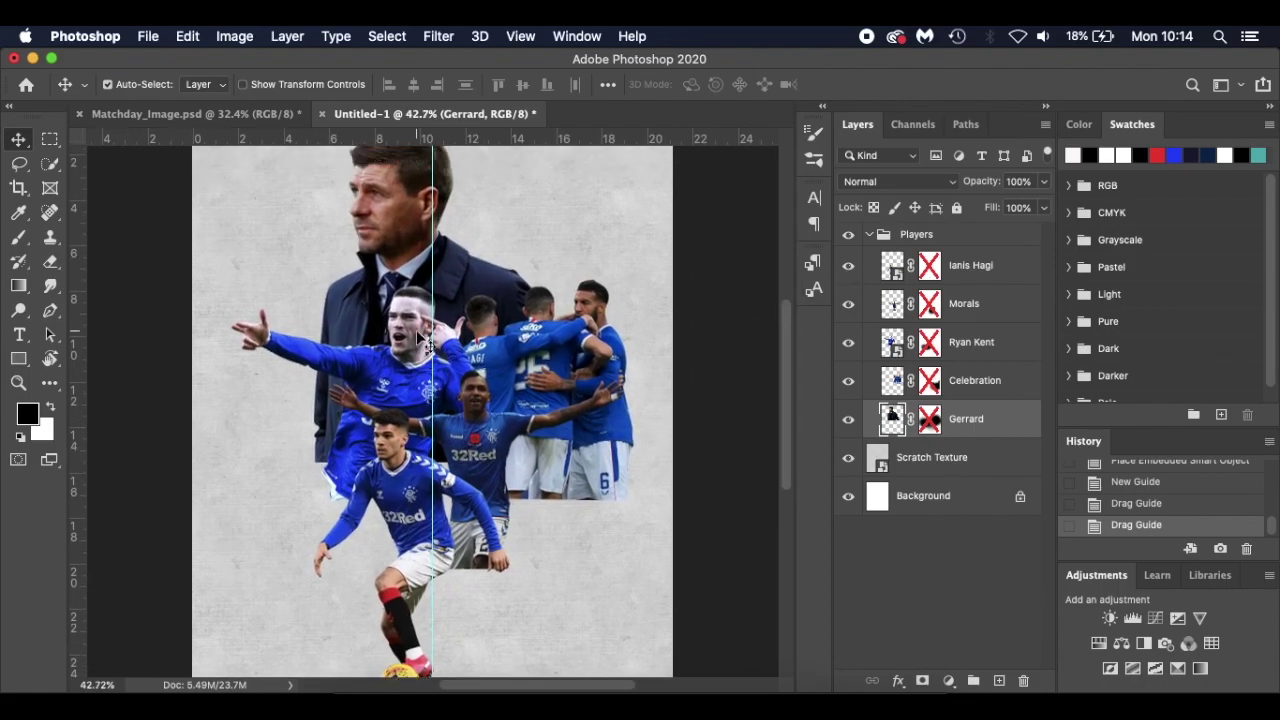
{"action": "scroll", "coordinate": [425, 343], "scroll_direction": "up", "scroll_amount": 1}
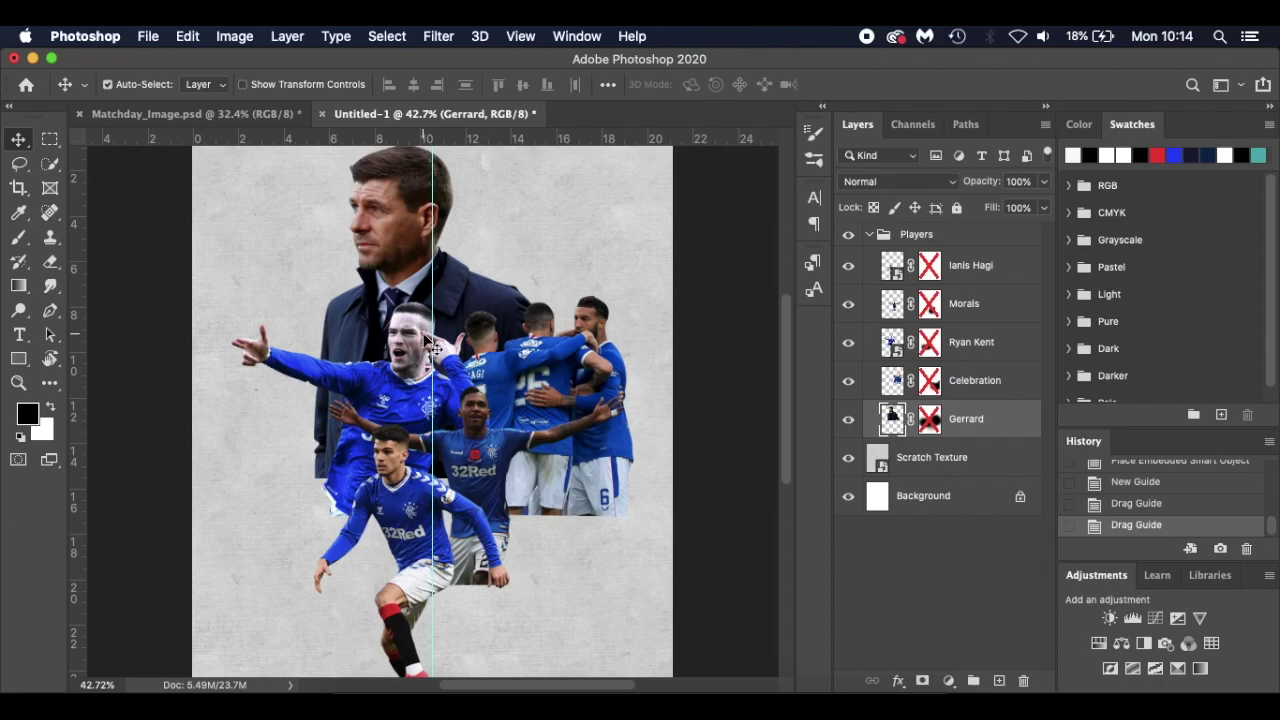
{"action": "scroll", "coordinate": [435, 347], "scroll_direction": "down", "scroll_amount": 2}
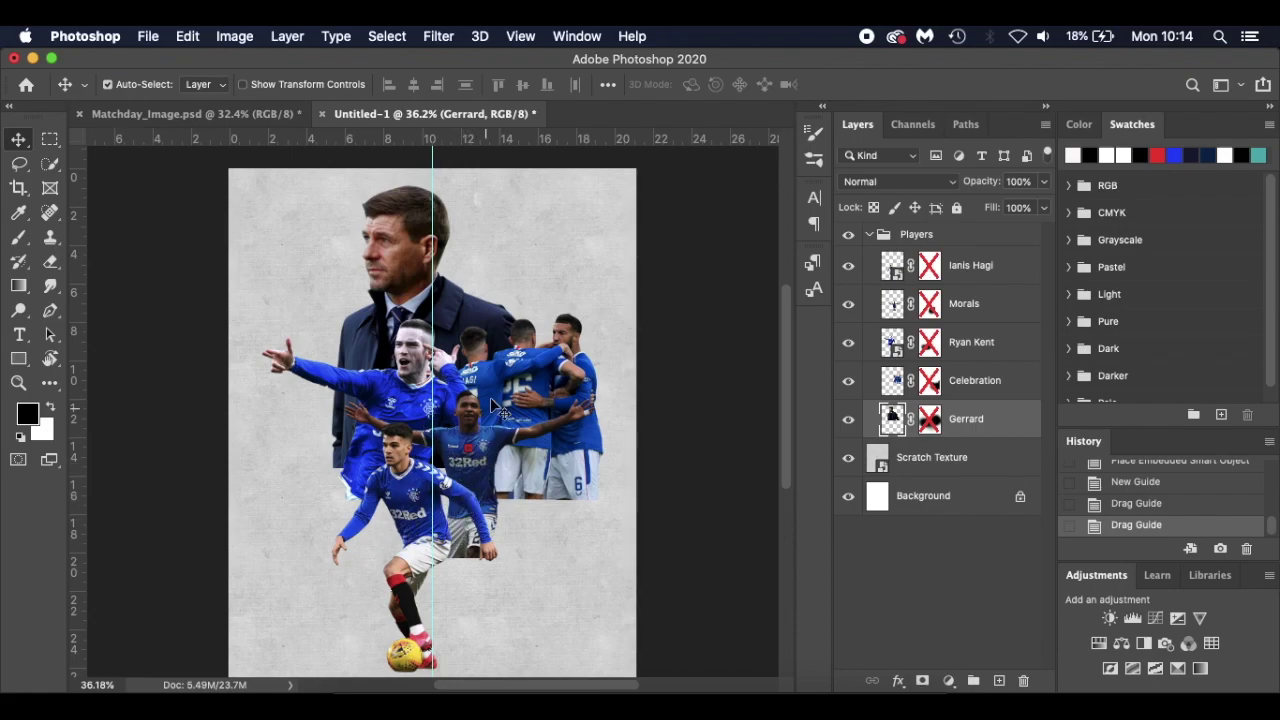
{"action": "scroll", "coordinate": [452, 352], "scroll_direction": "down", "scroll_amount": 2}
{"action": "scroll", "coordinate": [452, 352], "scroll_direction": "right", "scroll_amount": 3}
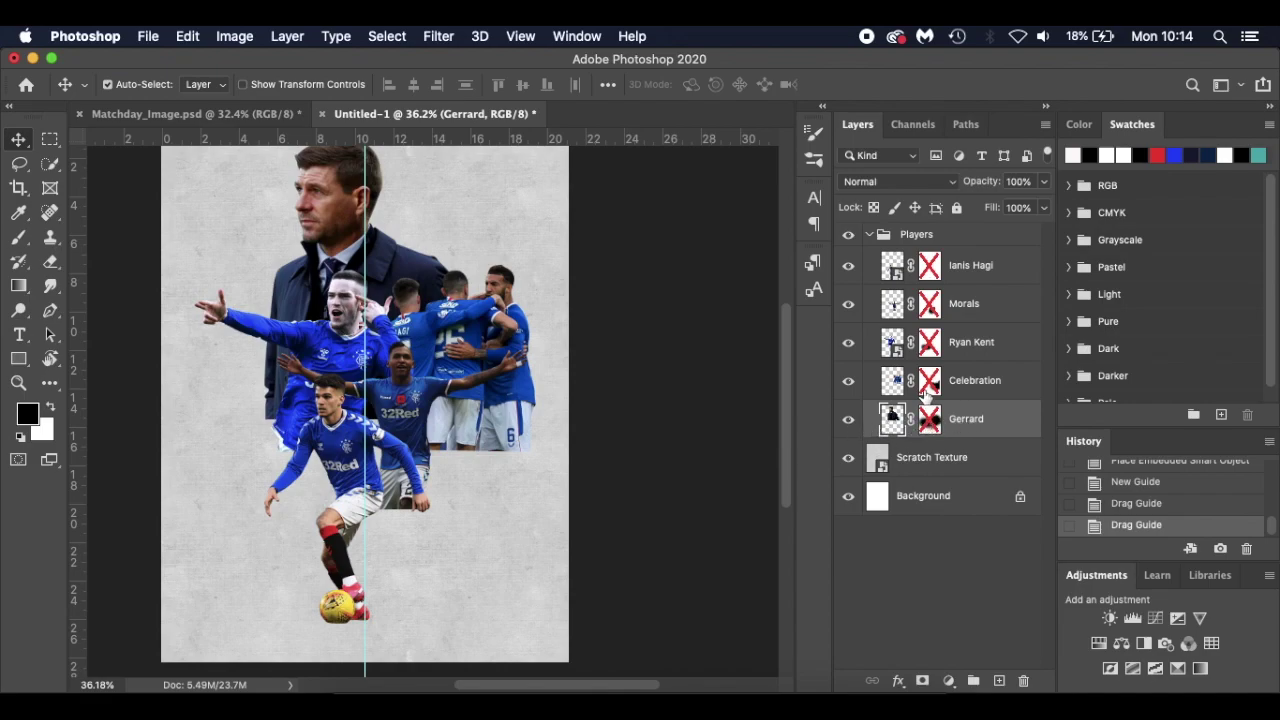
Hide the Celebration, Ryan Kent, Morals and Ianis Hagi layers, keeping only Gerrard shown in the Players group
{"action": "left_click", "coordinate": [848, 380]}
{"action": "left_click", "coordinate": [848, 342]}
{"action": "left_click", "coordinate": [848, 303]}
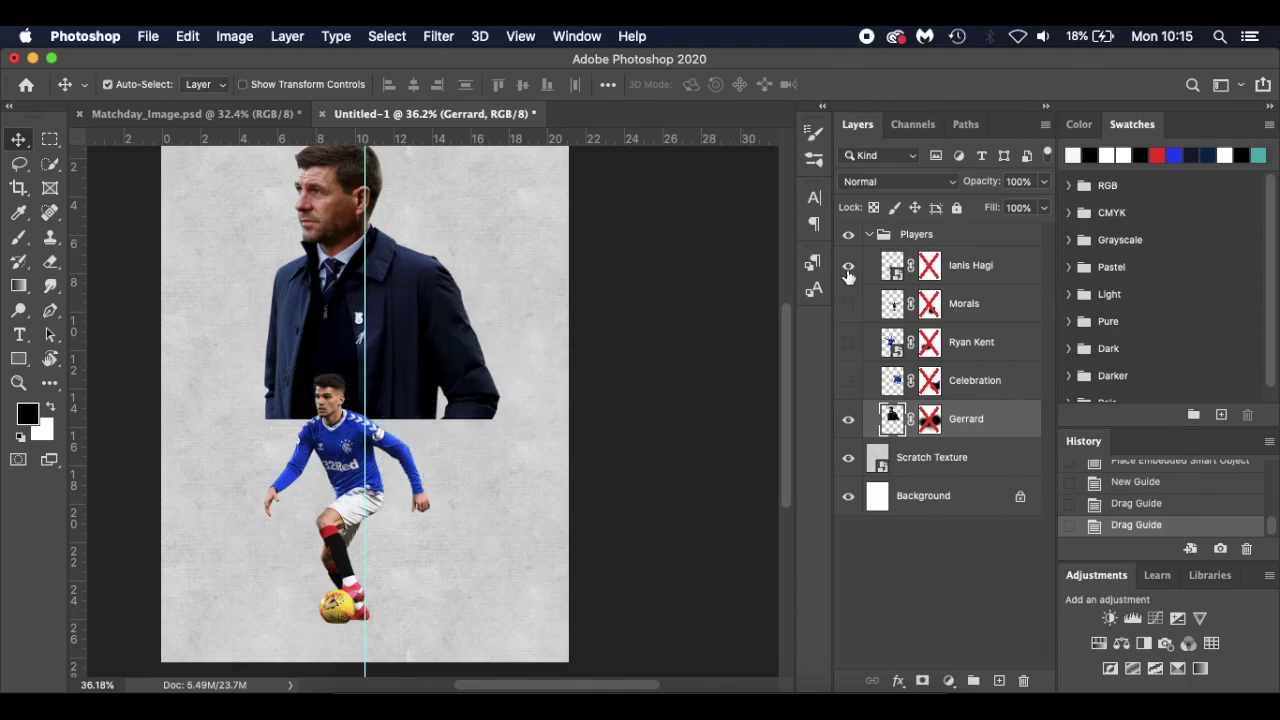
{"action": "left_click", "coordinate": [848, 266]}
Check the Gerrard layer's existing mask by enabling it, and replace it with a new blank layer mask
{"action": "right_click", "coordinate": [930, 425]}
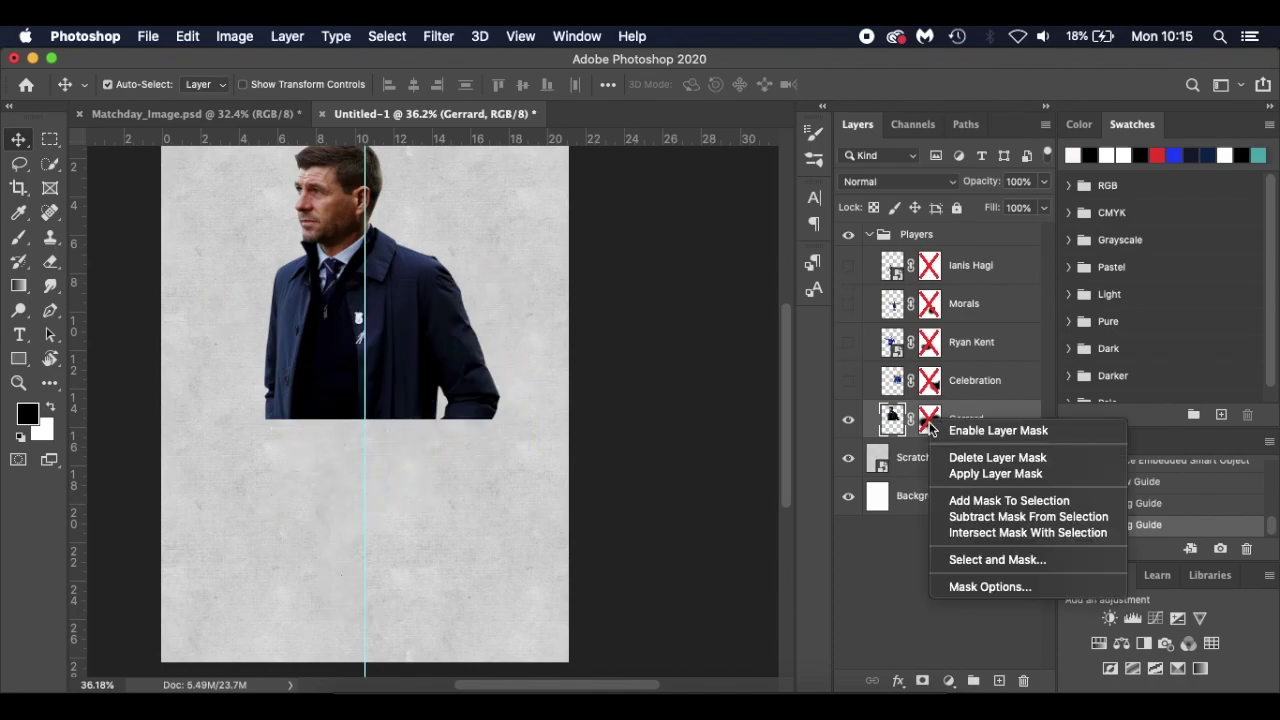
{"action": "left_click", "coordinate": [946, 427]}
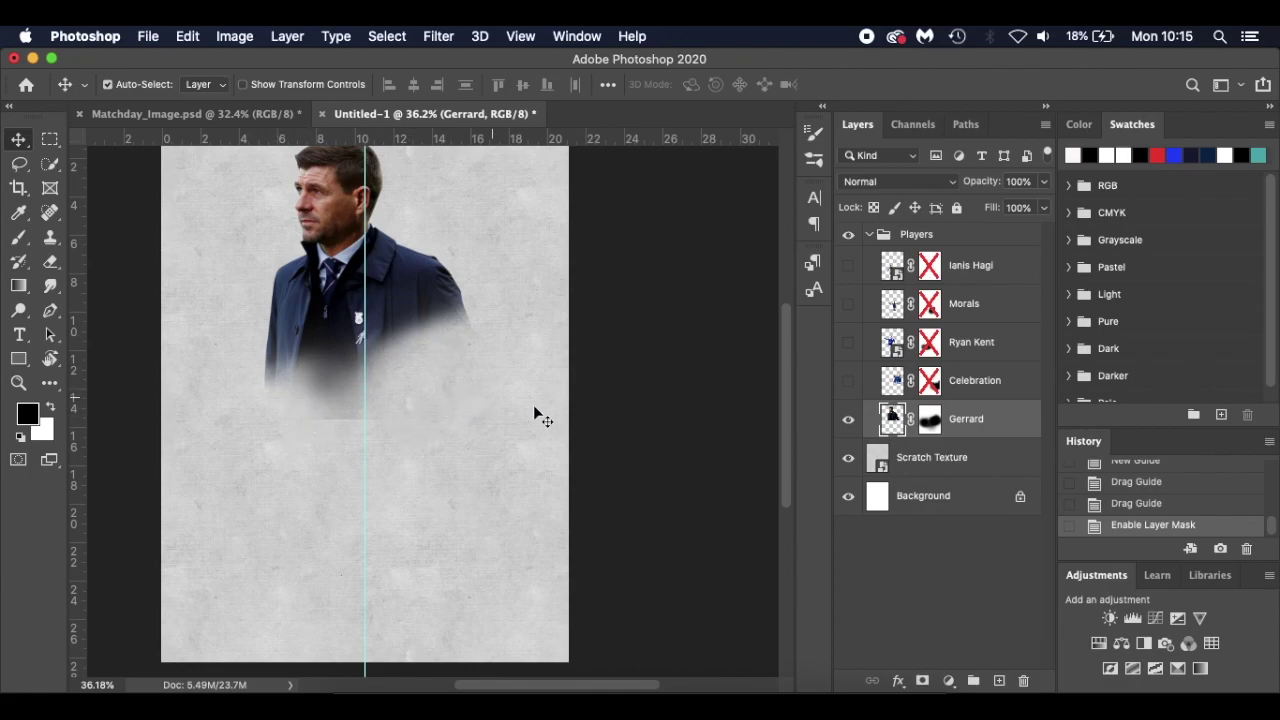
{"action": "right_click", "coordinate": [930, 420]}
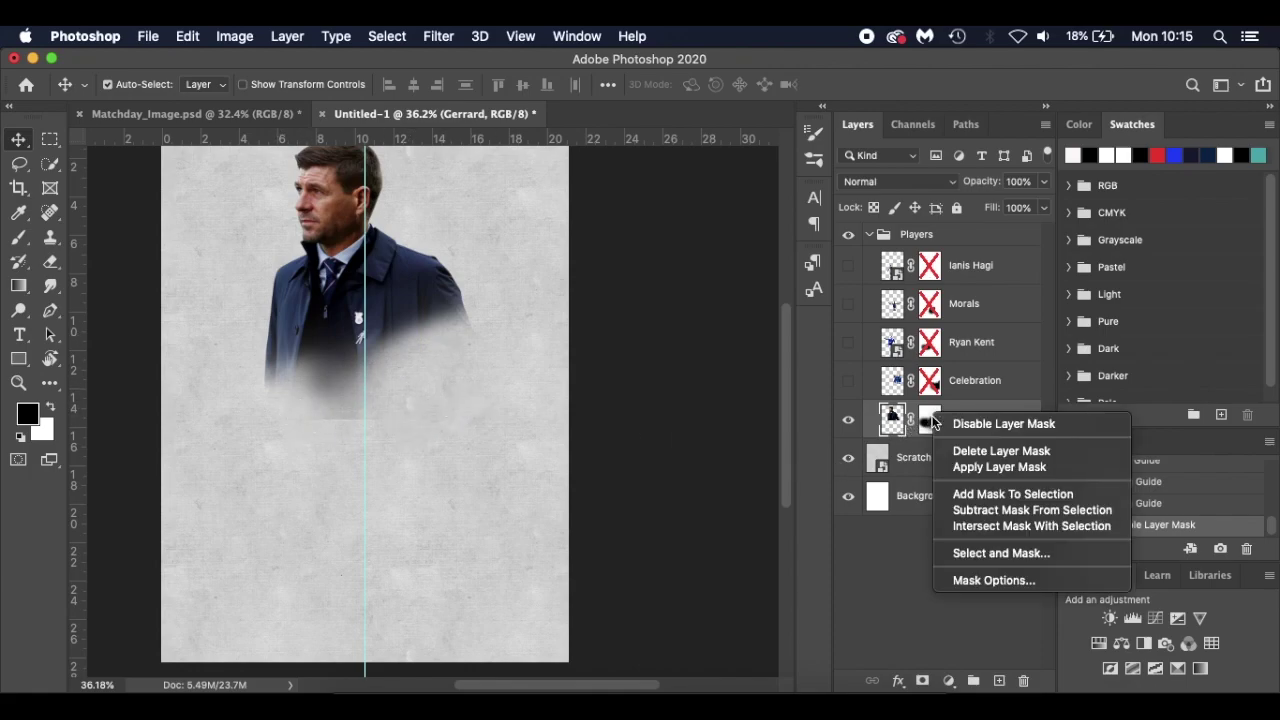
{"action": "left_click", "coordinate": [965, 453]}
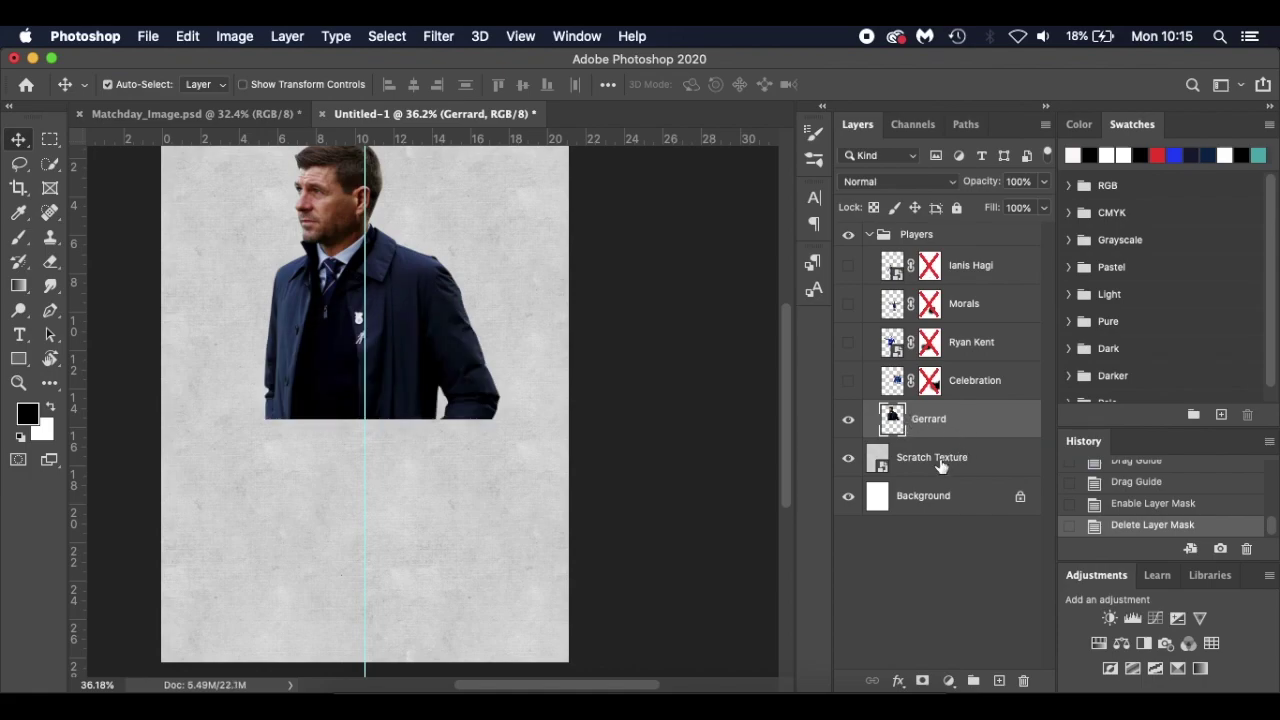
{"action": "left_click", "coordinate": [922, 681]}
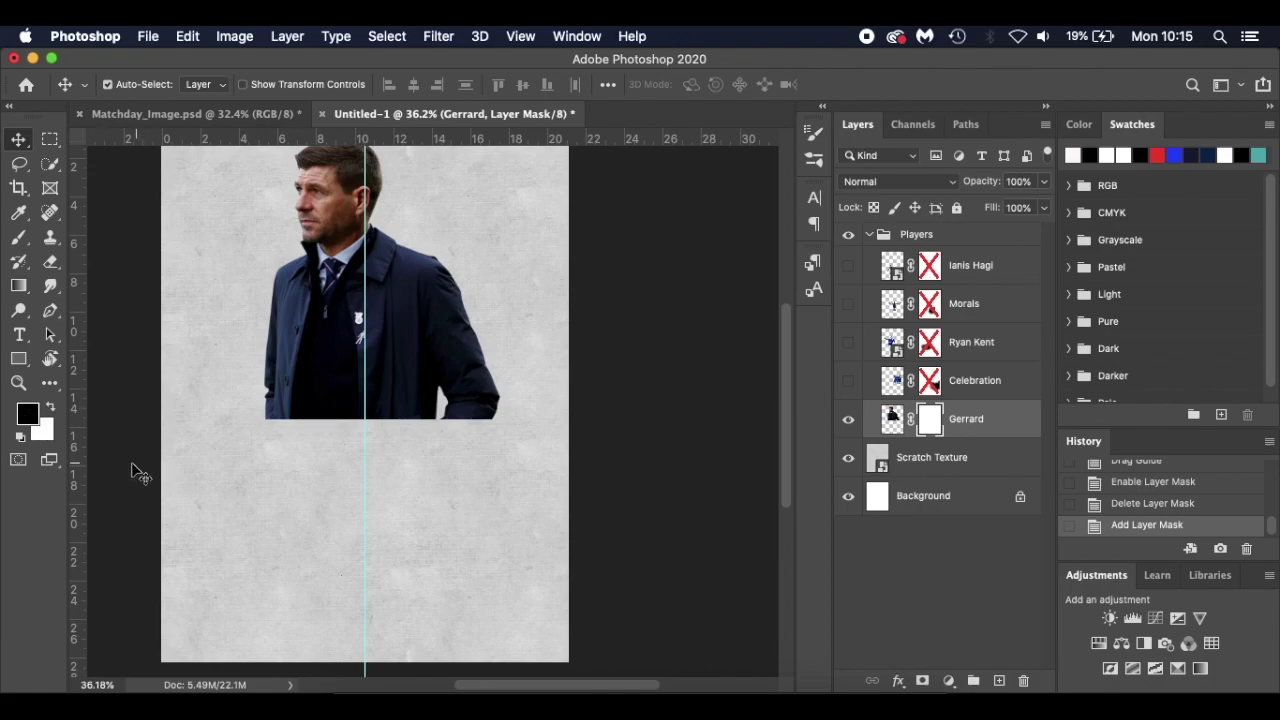
Choose the Brush tool with a soft round tip, 400 px in size and 0% hardness
{"action": "key", "text": "b"}
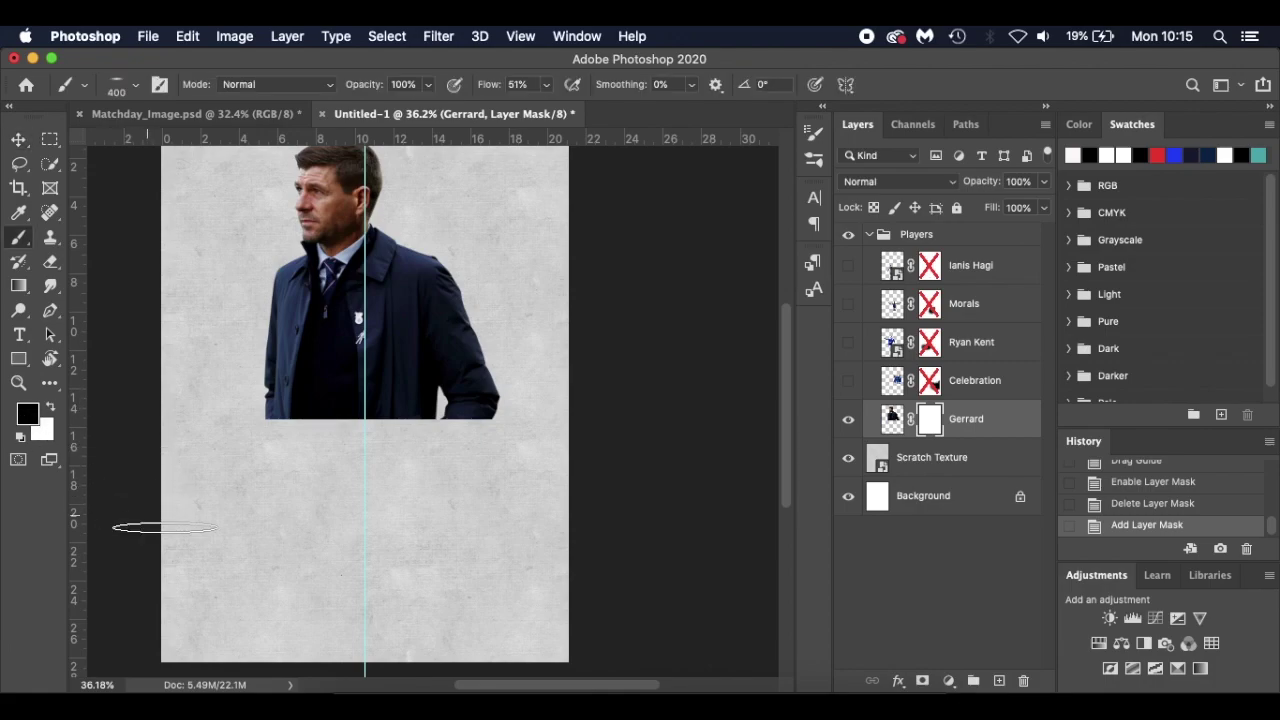
{"action": "right_click", "coordinate": [284, 503]}
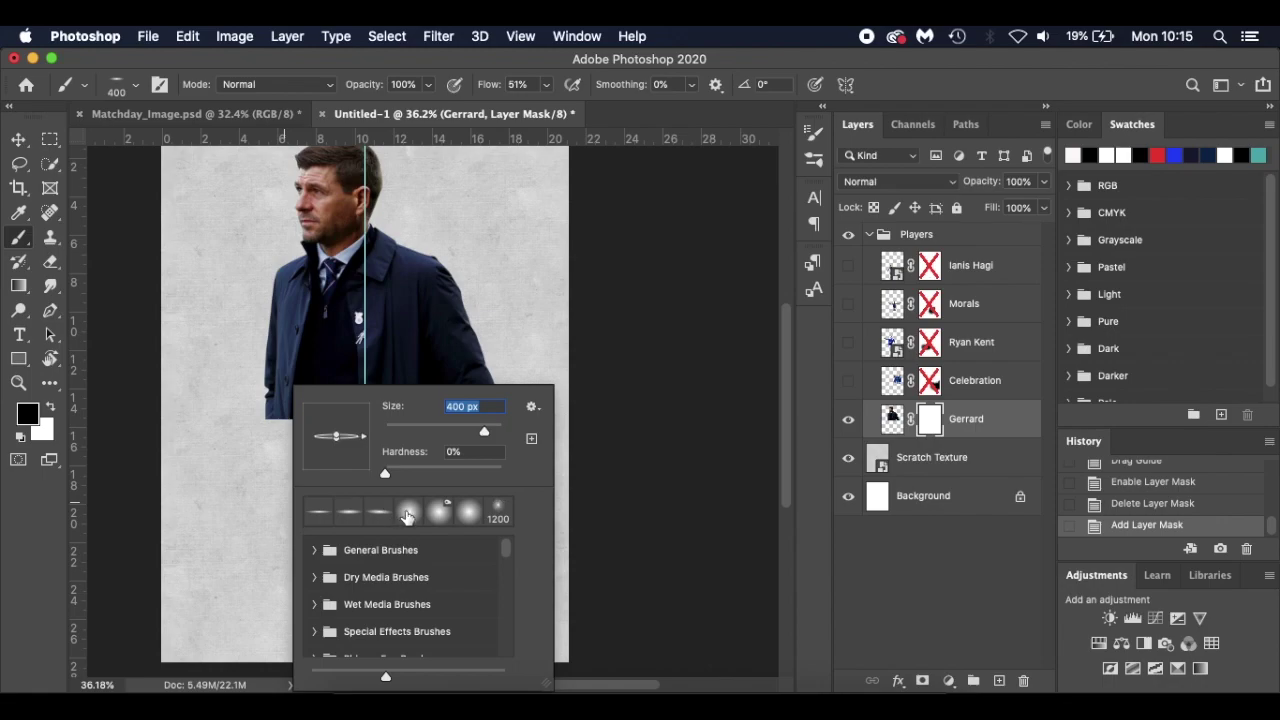
{"action": "left_click", "coordinate": [407, 516]}
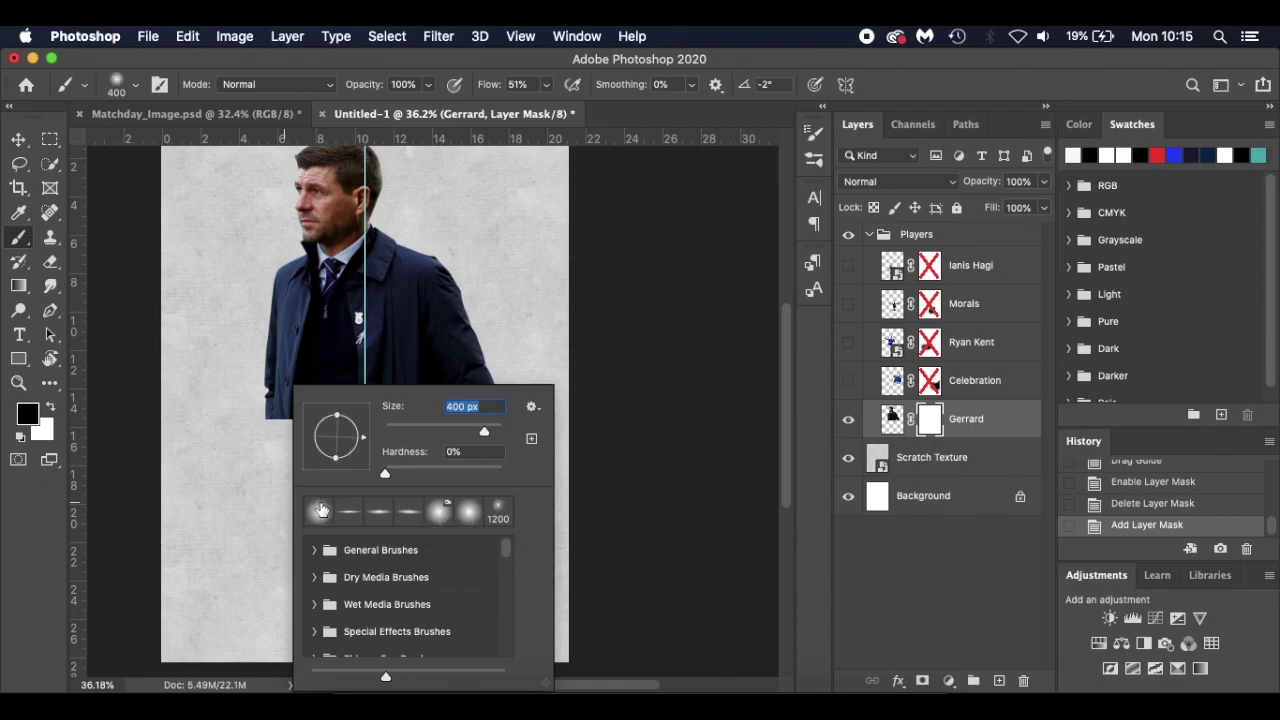
{"action": "left_click", "coordinate": [600, 382]}
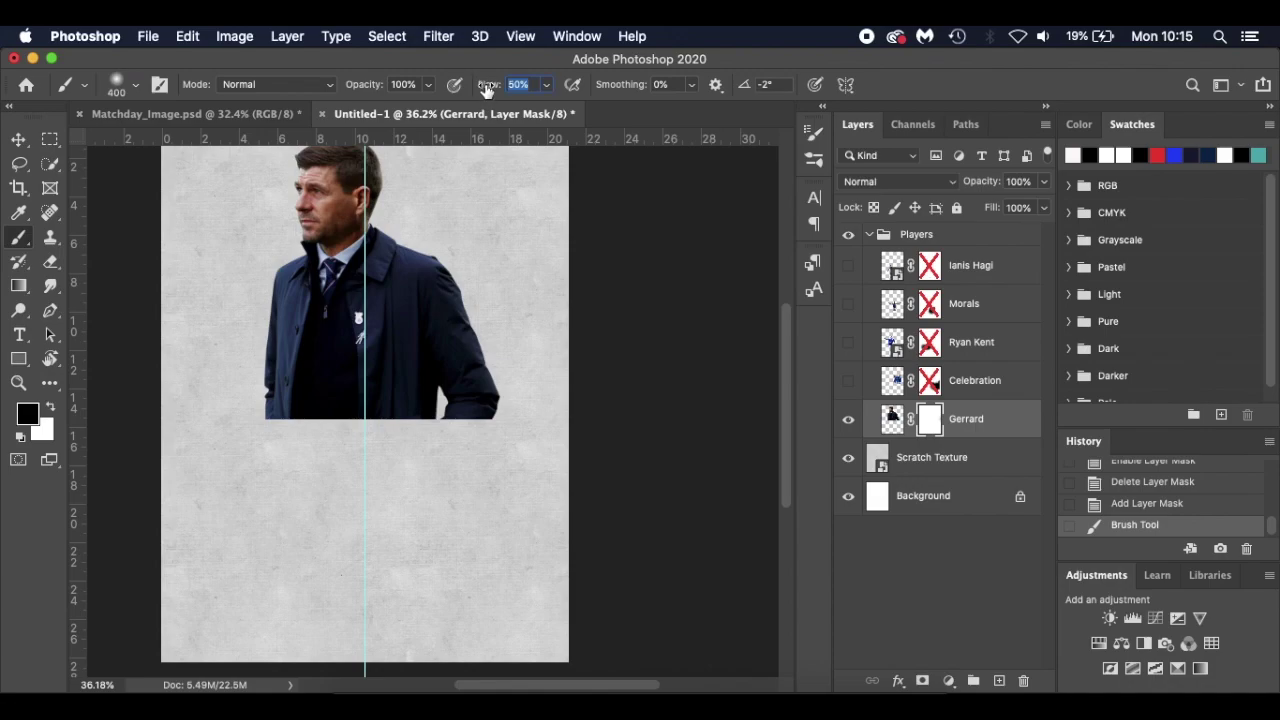
Fade the bottom edge of Gerrard's coat with black strokes on its mask, using a 200 px brush at reduced and full opacity
{"action": "left_click_drag", "start_coordinate": [366, 86], "coordinate": [333, 90]}
{"action": "left_click_drag", "start_coordinate": [323, 86], "coordinate": [322, 86]}
{"action": "key", "text": "bracketleft"}
{"action": "key", "text": "bracketleft"}
{"action": "mouse_move", "coordinate": [454, 420]}
{"action": "left_mouse_down"}
{"action": "mouse_move", "coordinate": [426, 448]}
{"action": "mouse_move", "coordinate": [551, 385]}
{"action": "mouse_move", "coordinate": [329, 443]}
{"action": "mouse_move", "coordinate": [423, 417]}
{"action": "mouse_move", "coordinate": [223, 437]}
{"action": "left_mouse_up"}
{"action": "mouse_move", "coordinate": [430, 440]}
{"action": "left_mouse_down"}
{"action": "mouse_move", "coordinate": [273, 443]}
{"action": "mouse_move", "coordinate": [451, 422]}
{"action": "mouse_move", "coordinate": [410, 405]}
{"action": "left_mouse_up"}
{"action": "mouse_move", "coordinate": [364, 88]}
{"action": "left_mouse_down"}
{"action": "mouse_move", "coordinate": [554, 95]}
{"action": "mouse_move", "coordinate": [545, 88]}
{"action": "left_mouse_up"}
{"action": "mouse_move", "coordinate": [423, 449]}
{"action": "left_mouse_down"}
{"action": "mouse_move", "coordinate": [583, 370]}
{"action": "mouse_move", "coordinate": [401, 492]}
{"action": "mouse_move", "coordinate": [602, 331]}
{"action": "mouse_move", "coordinate": [328, 487]}
{"action": "mouse_move", "coordinate": [562, 416]}
{"action": "mouse_move", "coordinate": [330, 449]}
{"action": "mouse_move", "coordinate": [510, 410]}
{"action": "left_mouse_up"}
Set the brush opacity and flow to 49% and fade out the remaining lower-left hem of Gerrard's coat
{"action": "left_click_drag", "start_coordinate": [484, 90], "coordinate": [482, 90]}
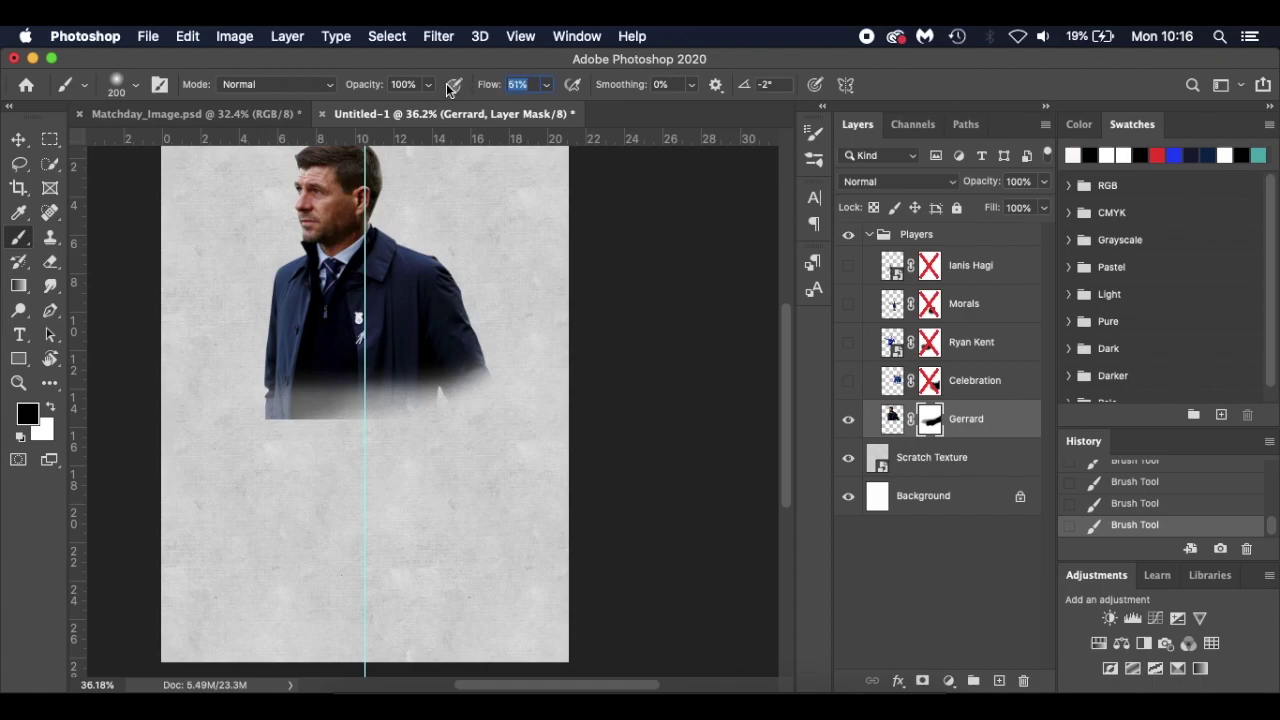
{"action": "left_click_drag", "start_coordinate": [343, 85], "coordinate": [330, 88]}
{"action": "mouse_move", "coordinate": [348, 428]}
{"action": "left_mouse_down"}
{"action": "mouse_move", "coordinate": [311, 422]}
{"action": "mouse_move", "coordinate": [421, 421]}
{"action": "mouse_move", "coordinate": [258, 438]}
{"action": "mouse_move", "coordinate": [460, 413]}
{"action": "mouse_move", "coordinate": [527, 390]}
{"action": "mouse_move", "coordinate": [522, 358]}
{"action": "mouse_move", "coordinate": [351, 441]}
{"action": "mouse_move", "coordinate": [379, 435]}
{"action": "mouse_move", "coordinate": [336, 410]}
{"action": "mouse_move", "coordinate": [292, 425]}
{"action": "left_mouse_up"}
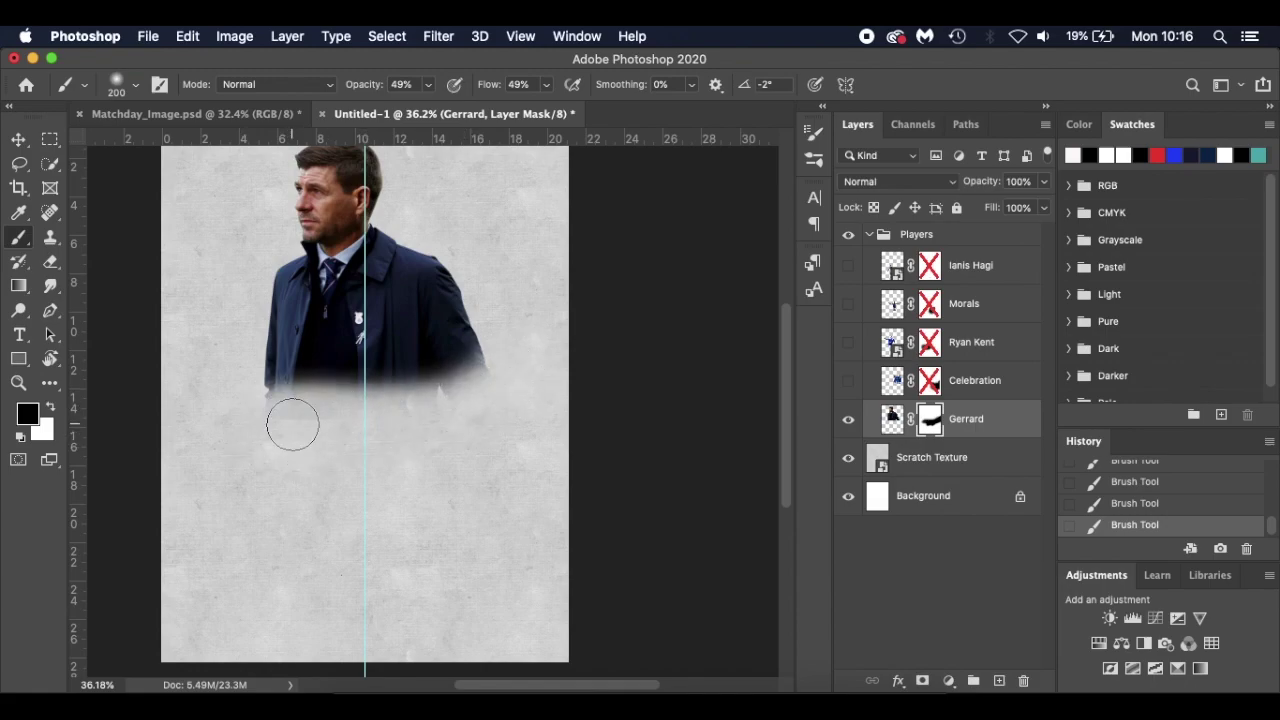
Show the Celebration, Ryan Kent, Morals and Ianis Hagi layers, and replace the Celebration layer's disabled mask with a blank one
{"action": "left_click_drag", "start_coordinate": [848, 385], "coordinate": [848, 263]}
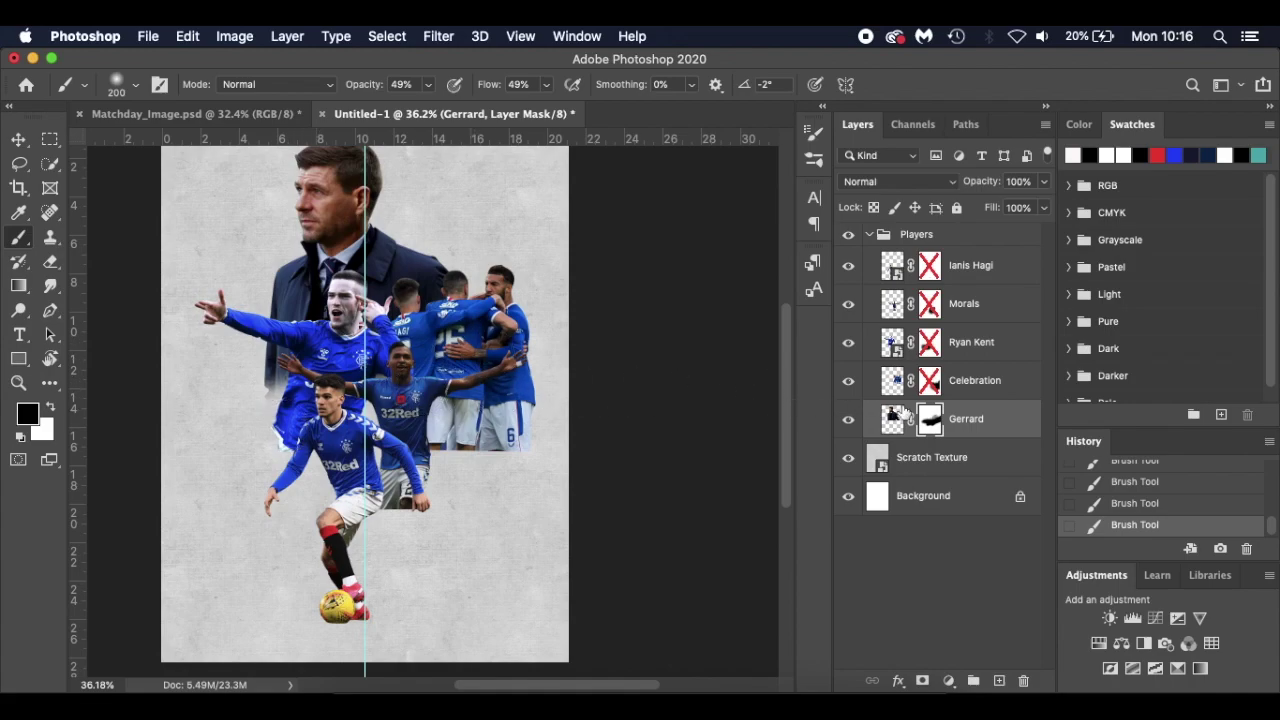
{"action": "right_click", "coordinate": [930, 381]}
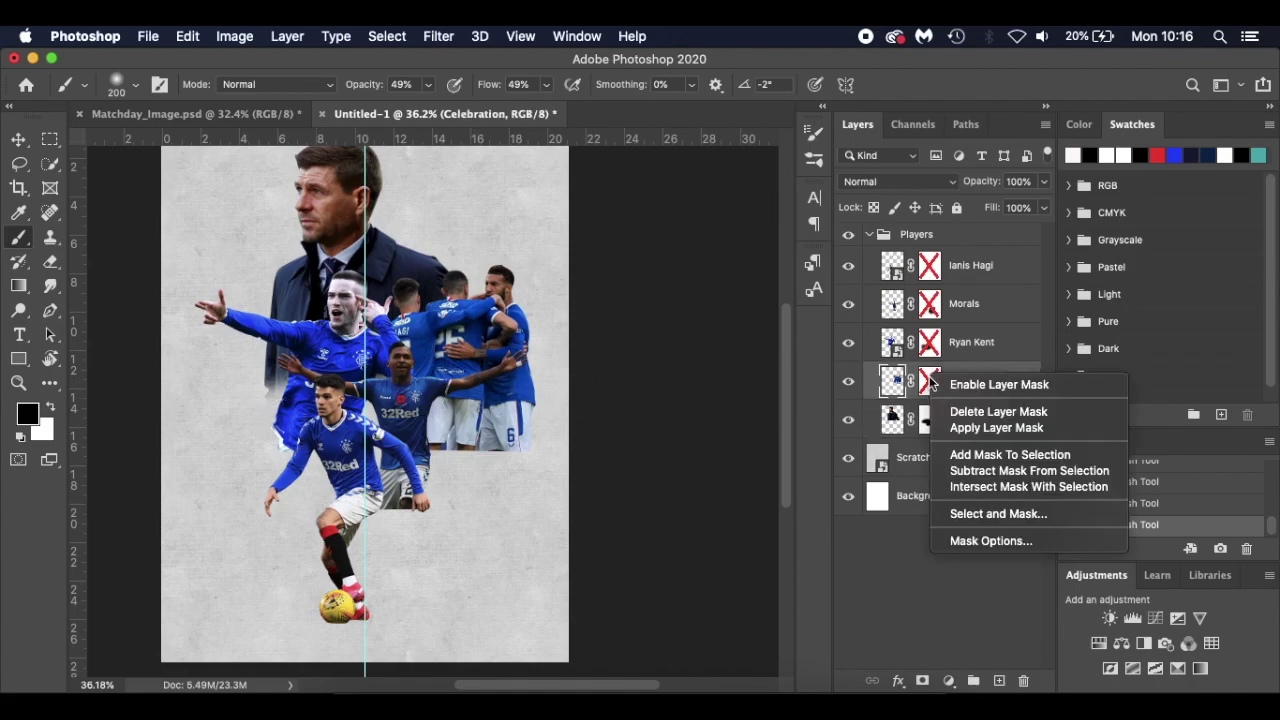
{"action": "left_click", "coordinate": [970, 411]}
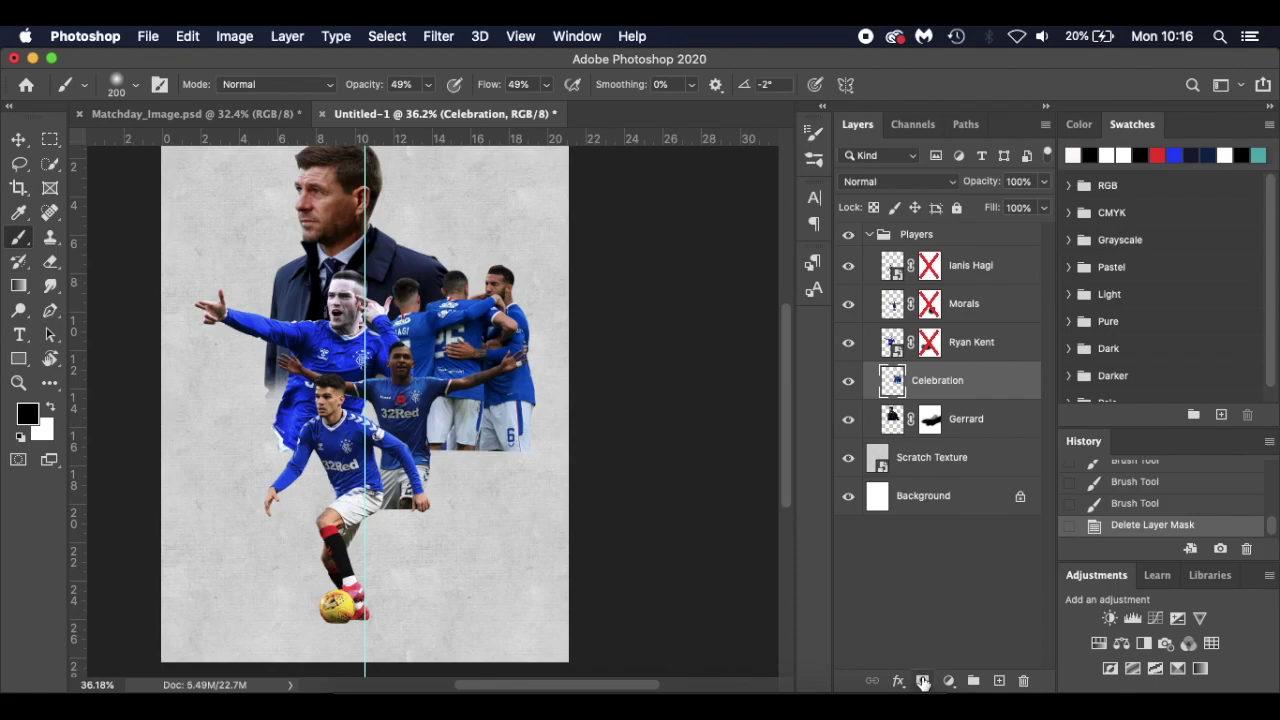
{"action": "left_click", "coordinate": [922, 681]}
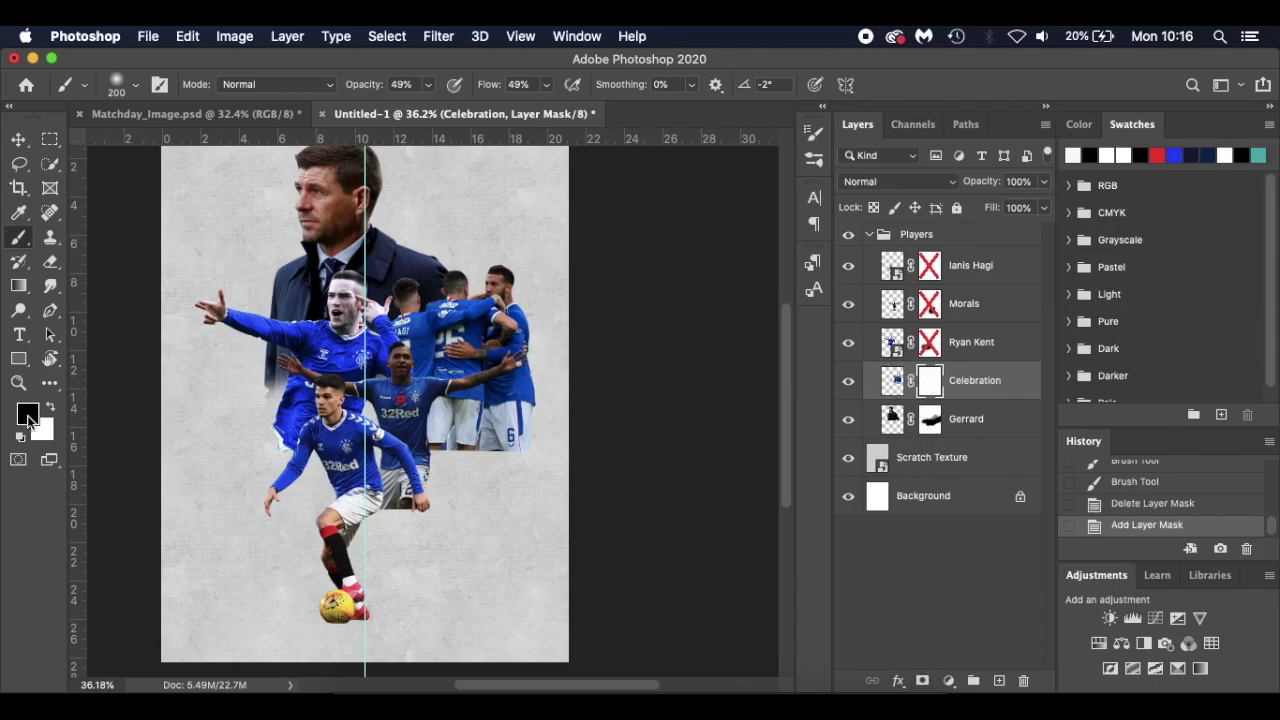
Paint on the Celebration mask alternately with black and white to fade and restore the bottom of the players' shorts
{"action": "left_click", "coordinate": [505, 437]}
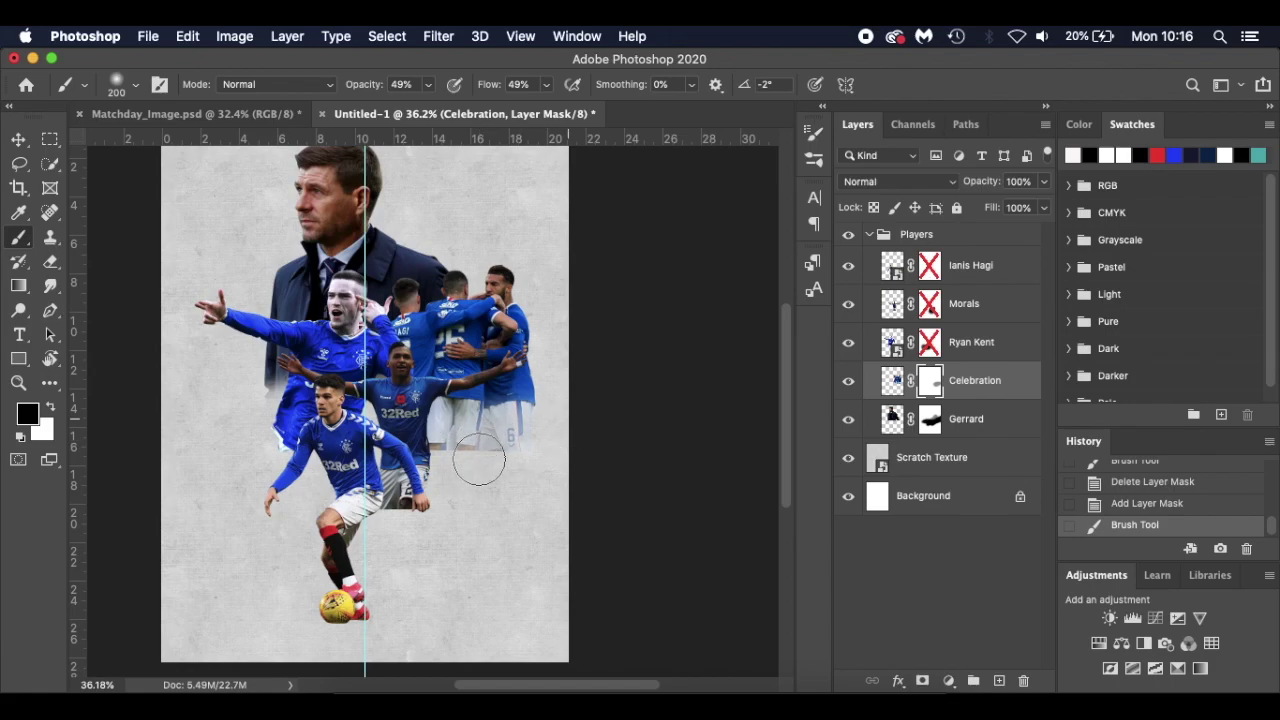
{"action": "left_click_drag", "start_coordinate": [523, 449], "coordinate": [499, 460]}
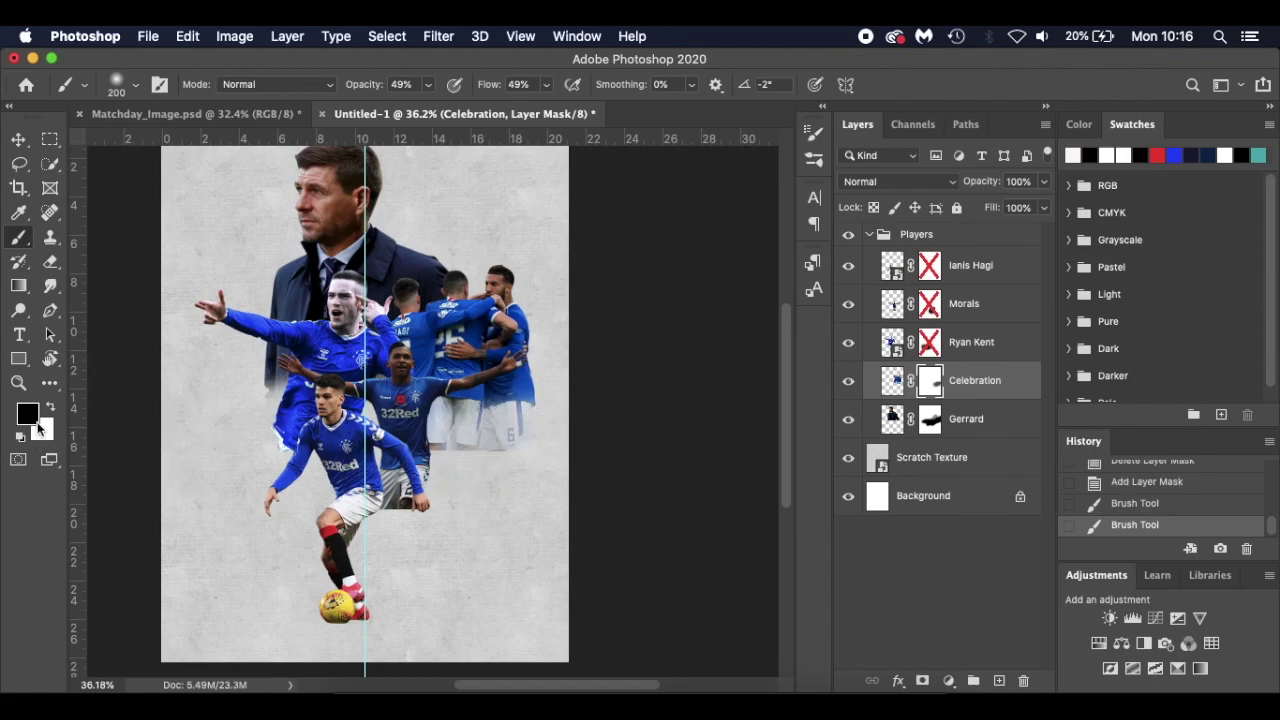
{"action": "left_click", "coordinate": [51, 410]}
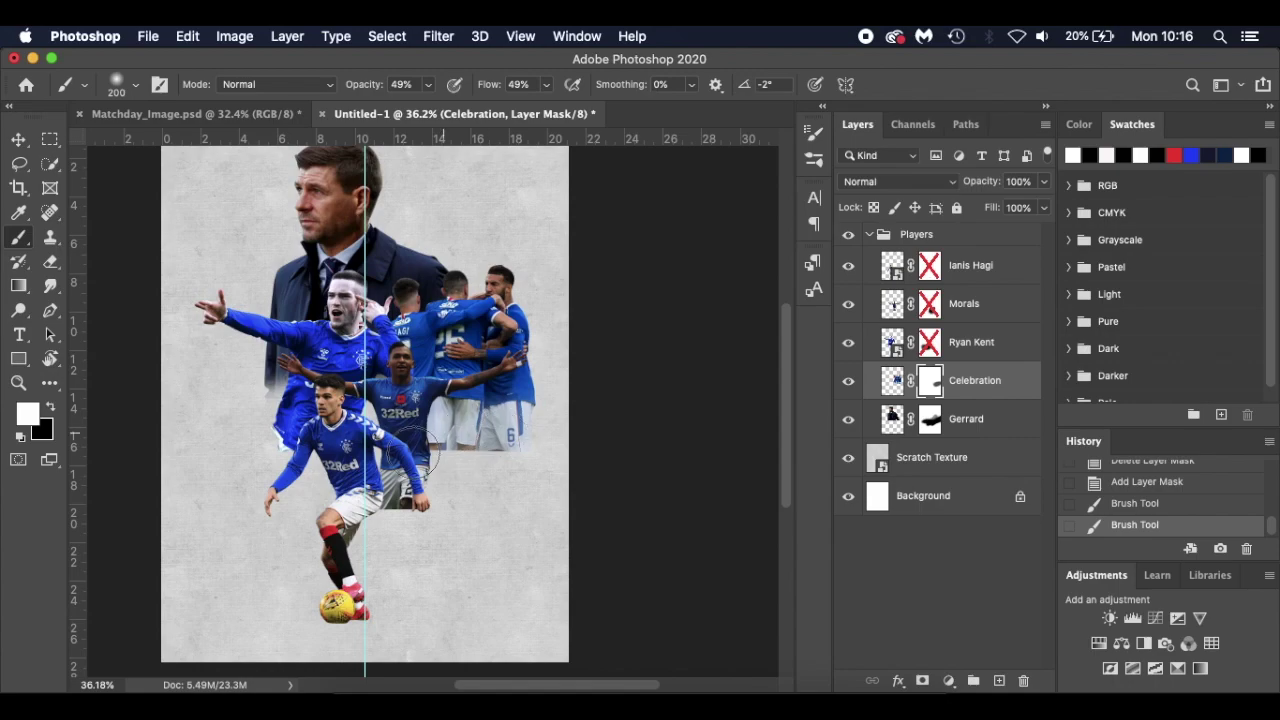
{"action": "mouse_move", "coordinate": [440, 465]}
{"action": "left_mouse_down"}
{"action": "mouse_move", "coordinate": [486, 429]}
{"action": "mouse_move", "coordinate": [490, 450]}
{"action": "left_mouse_up"}
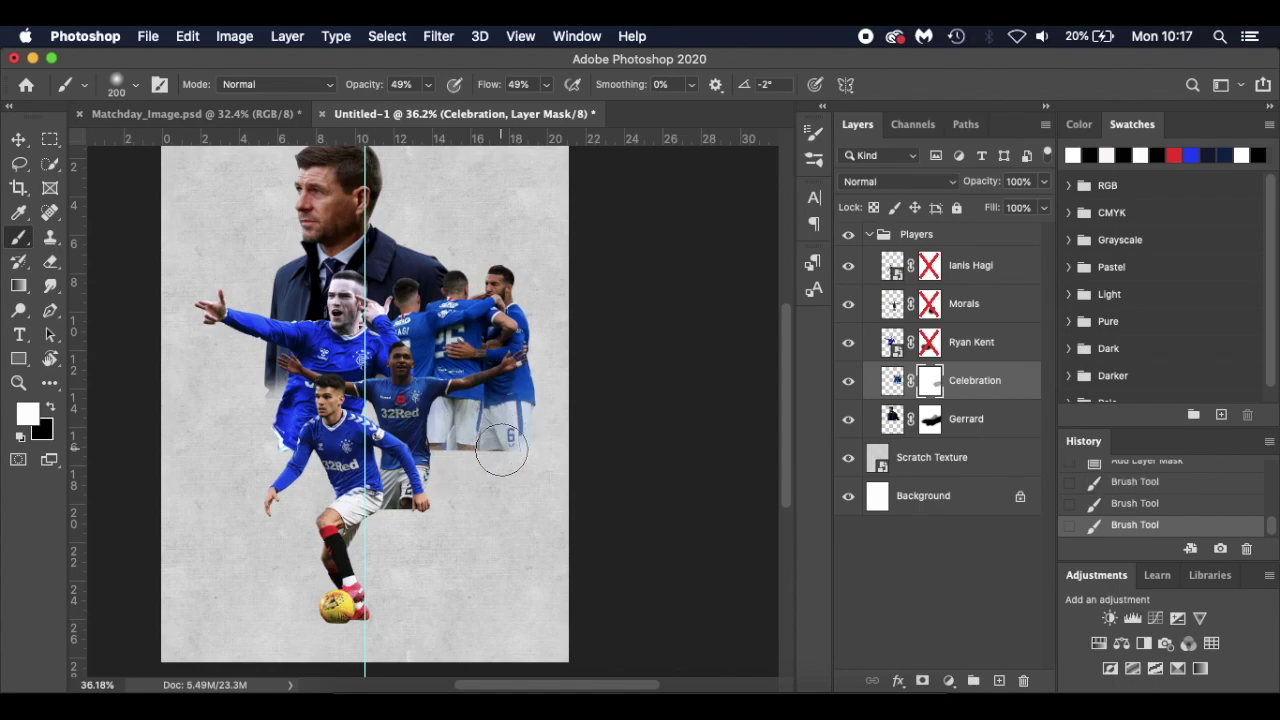
{"action": "key", "text": "x"}
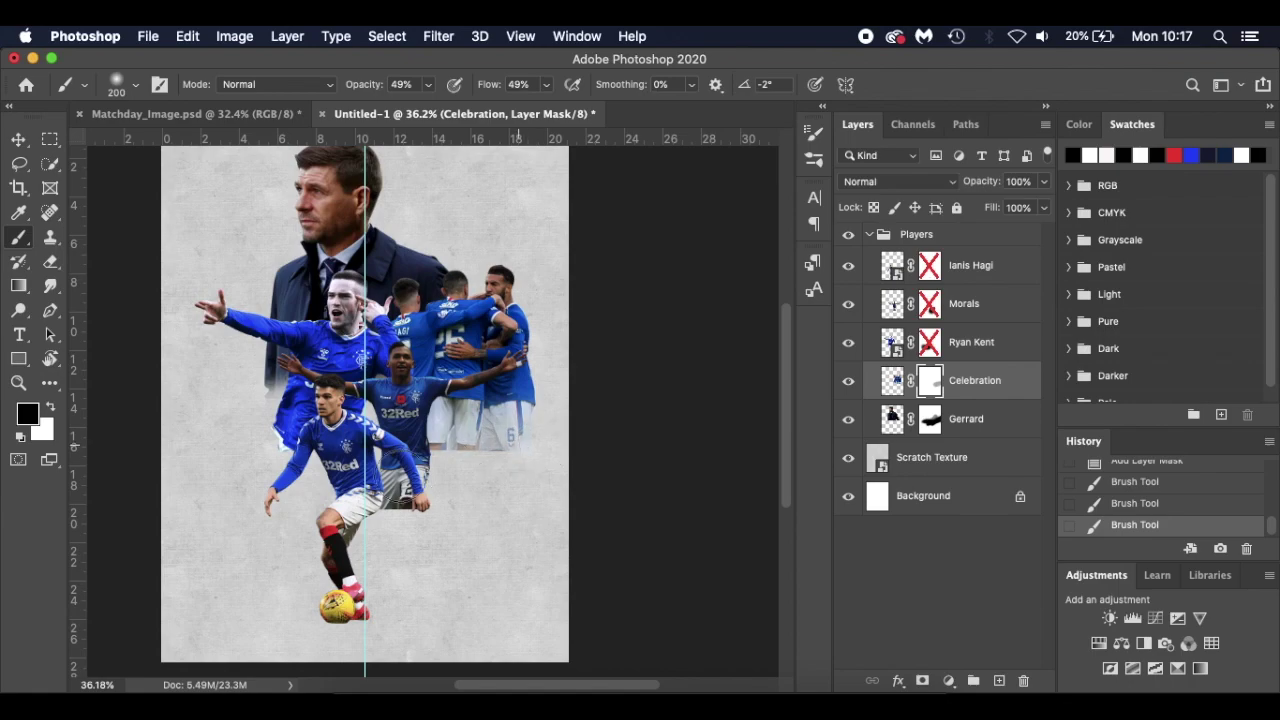
{"action": "left_click_drag", "start_coordinate": [508, 434], "coordinate": [525, 459]}
{"action": "scroll", "coordinate": [525, 459], "scroll_direction": "up", "scroll_amount": 3}
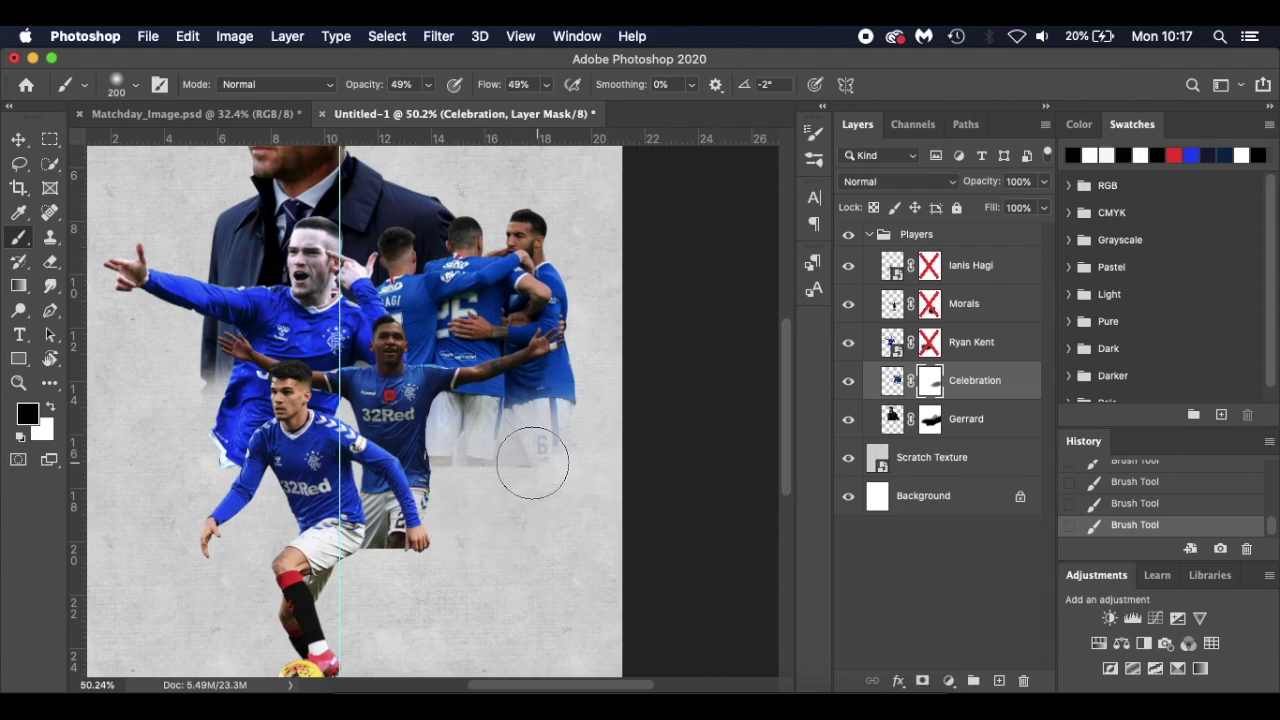
Revert the document history to the deletion of the Celebration layer's old mask and add a fresh blank mask
{"action": "scroll", "coordinate": [1186, 489], "scroll_direction": "up", "scroll_amount": 3}
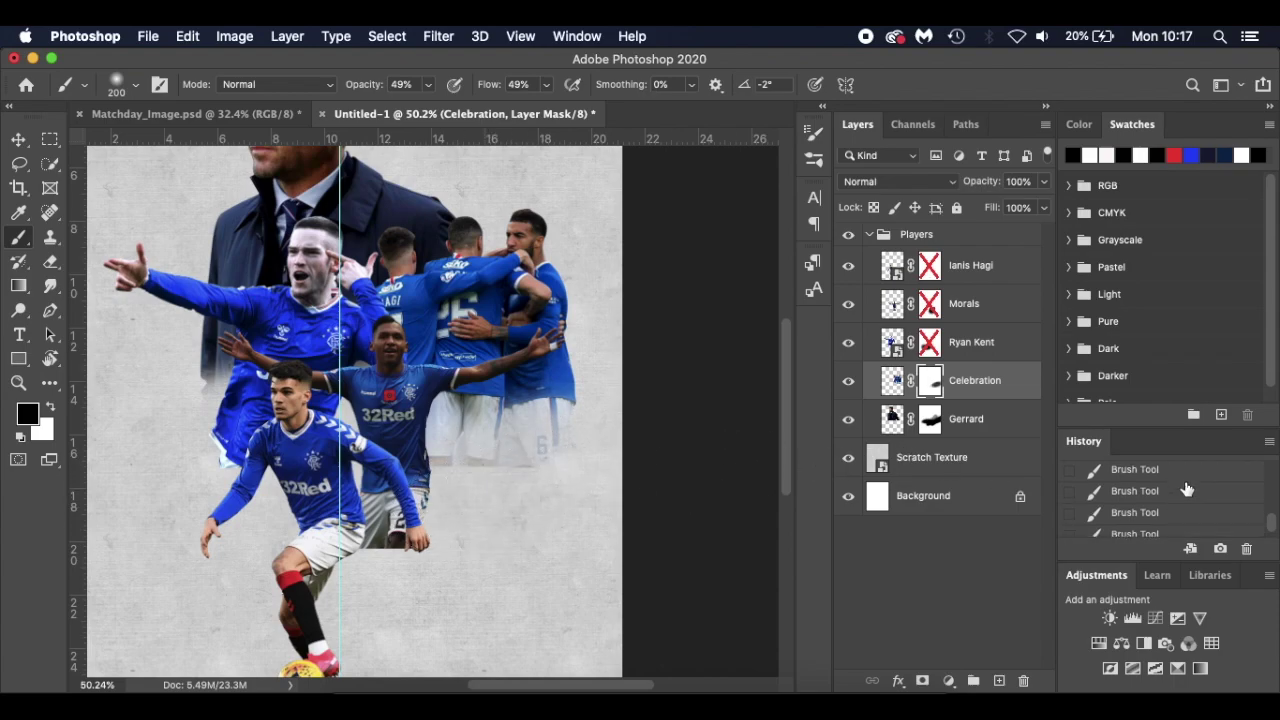
{"action": "left_click", "coordinate": [1152, 469]}
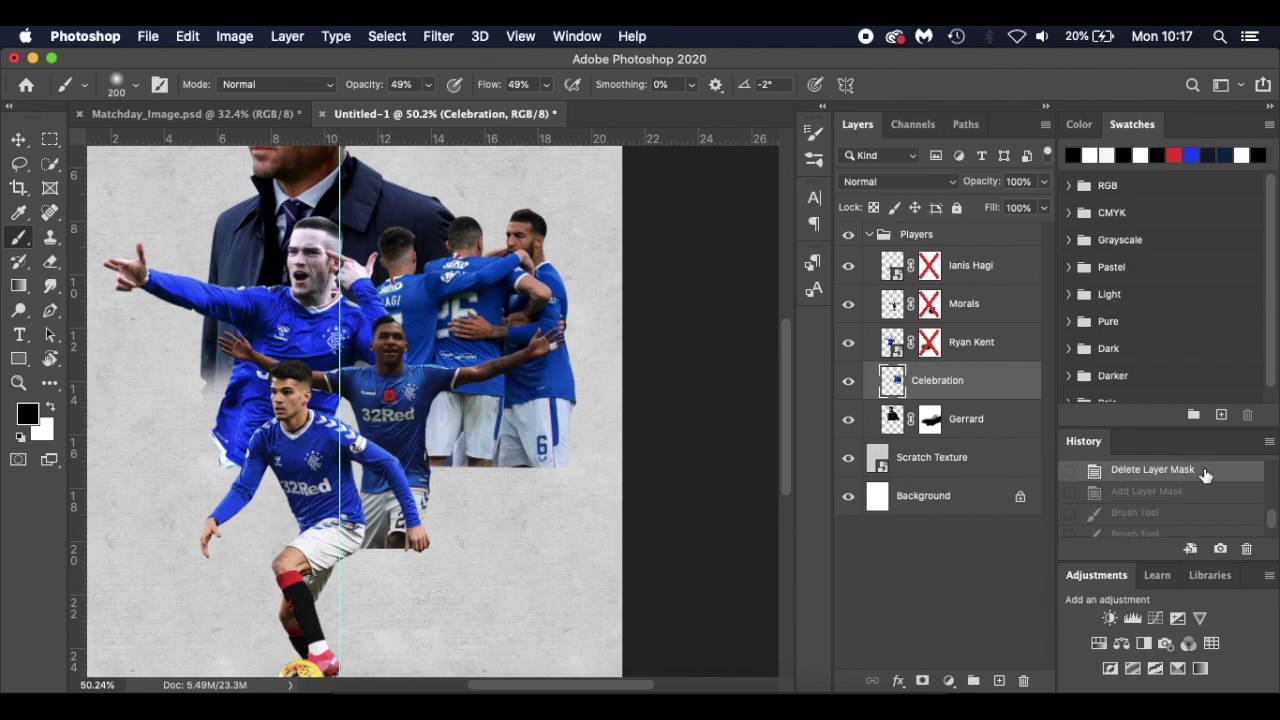
{"action": "scroll", "coordinate": [1205, 476], "scroll_direction": "up", "scroll_amount": 2}
{"action": "left_click", "coordinate": [1193, 483]}
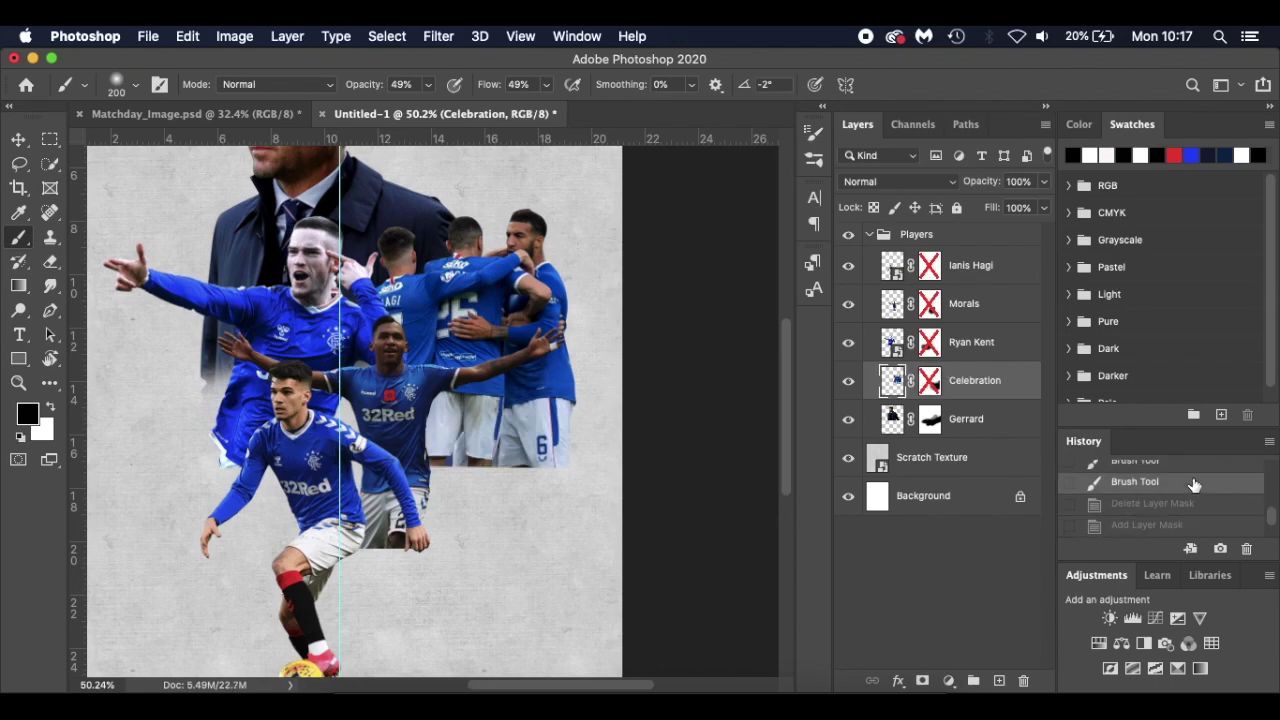
{"action": "left_click", "coordinate": [1187, 468]}
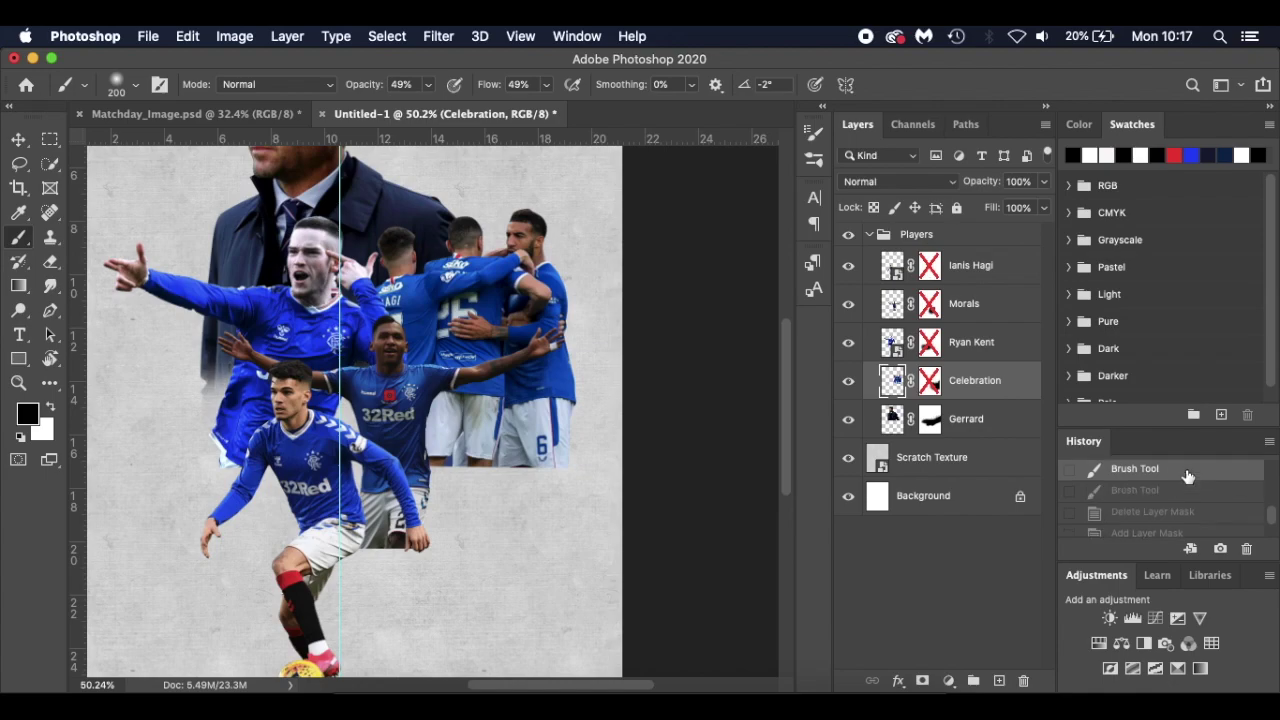
{"action": "scroll", "coordinate": [1187, 478], "scroll_direction": "up", "scroll_amount": 1}
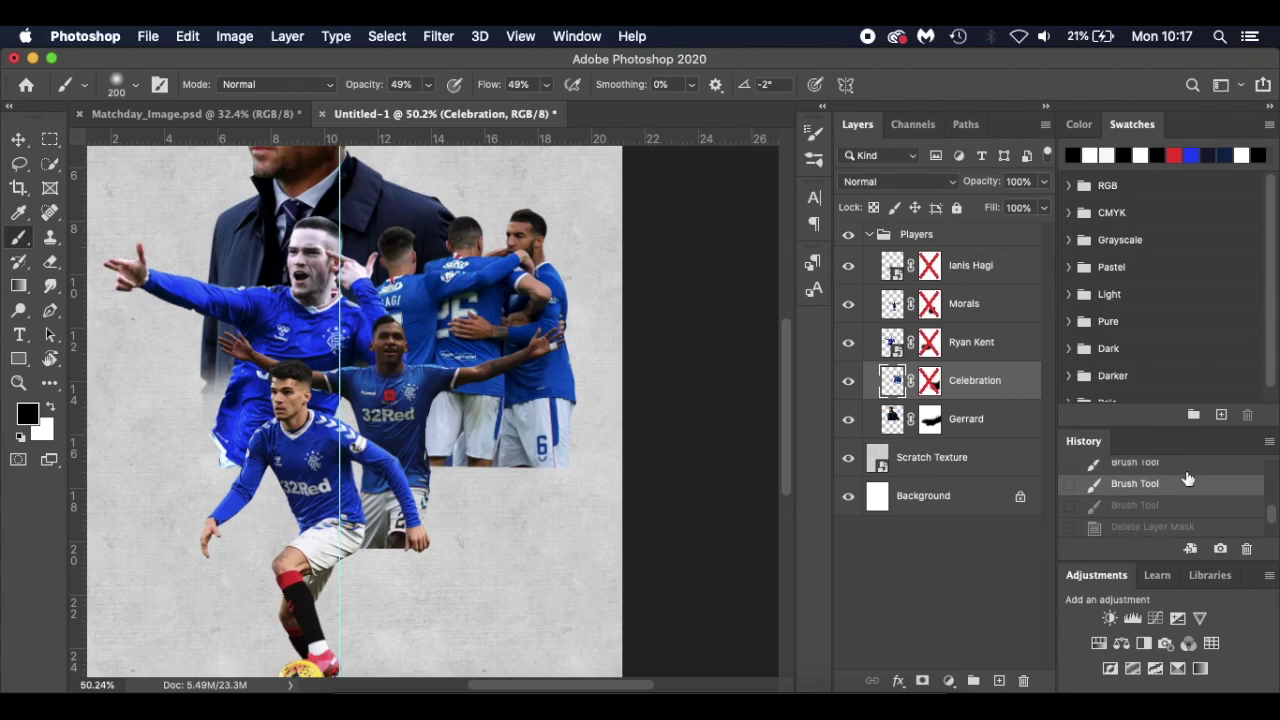
{"action": "left_click", "coordinate": [1180, 528]}
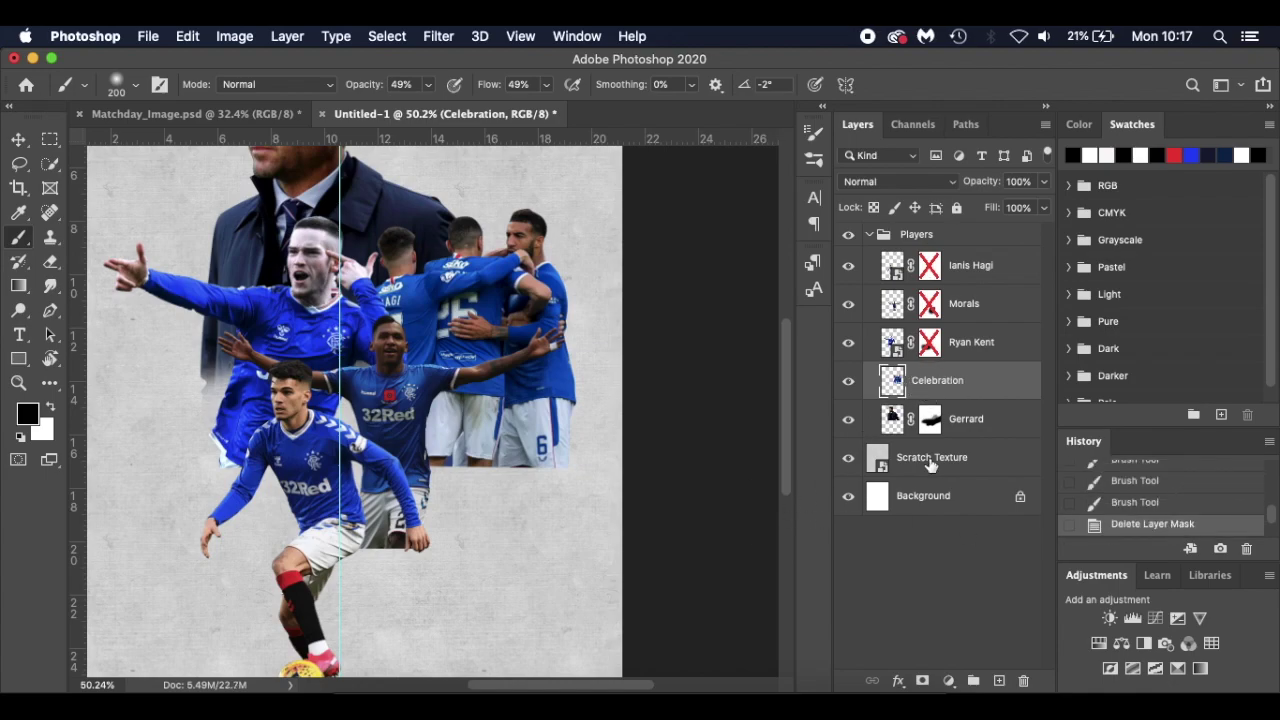
{"action": "left_click", "coordinate": [922, 680]}
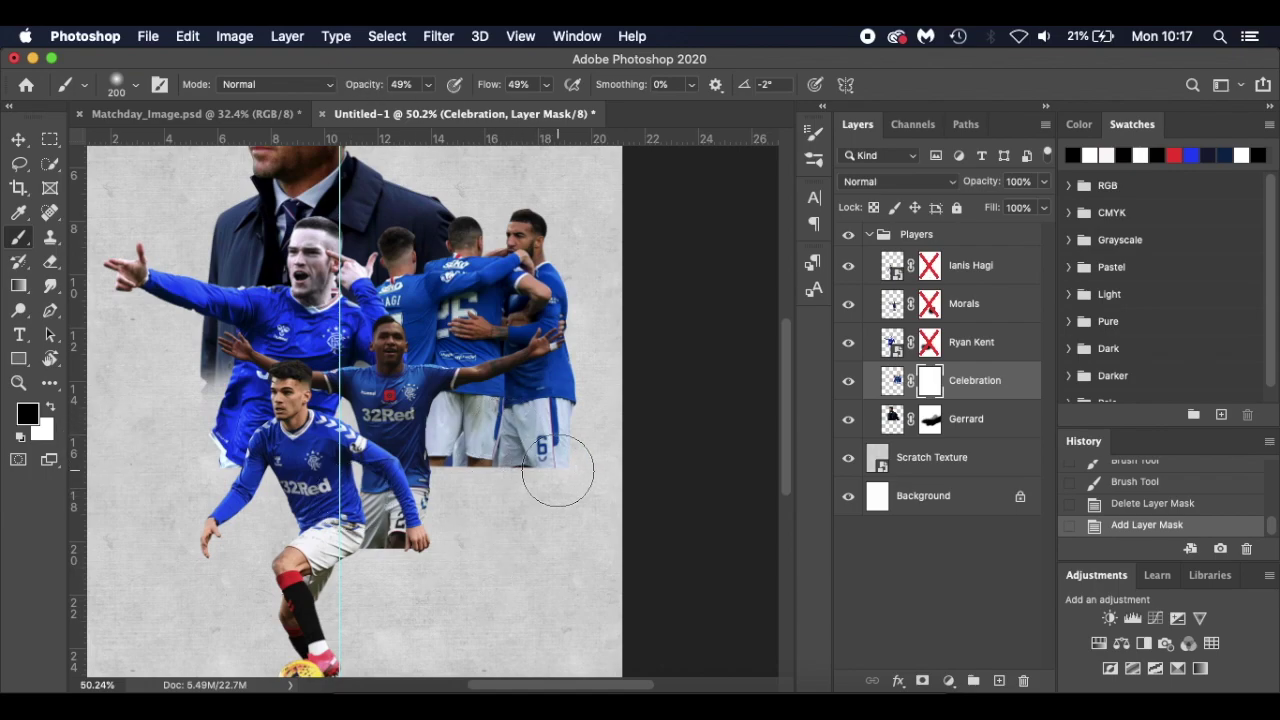
Set the brush flow to 60% and fade the bottom of the Celebration players' shorts in black, reducing the brush to 150 px
{"action": "left_click_drag", "start_coordinate": [489, 88], "coordinate": [500, 88]}
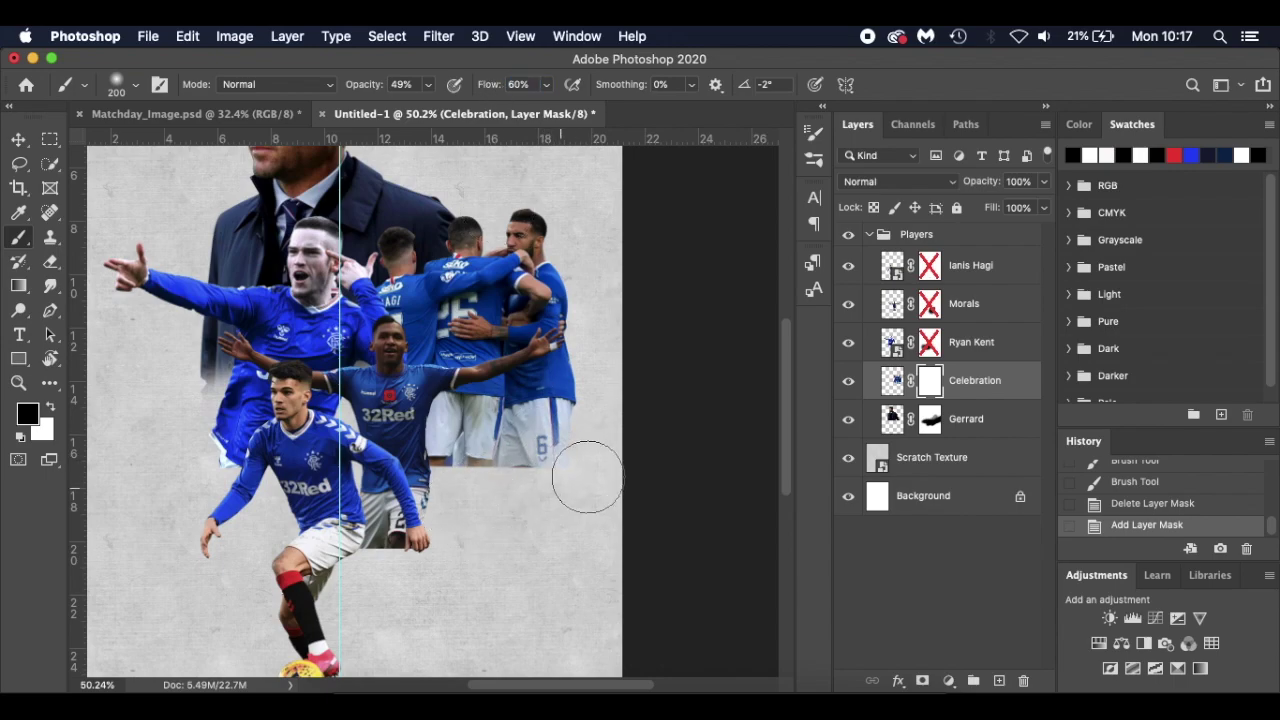
{"action": "left_click_drag", "start_coordinate": [526, 489], "coordinate": [543, 486]}
{"action": "key", "text": "bracketleft"}
{"action": "key", "text": "bracketleft"}
{"action": "scroll", "coordinate": [543, 486], "scroll_direction": "up", "scroll_amount": 5}
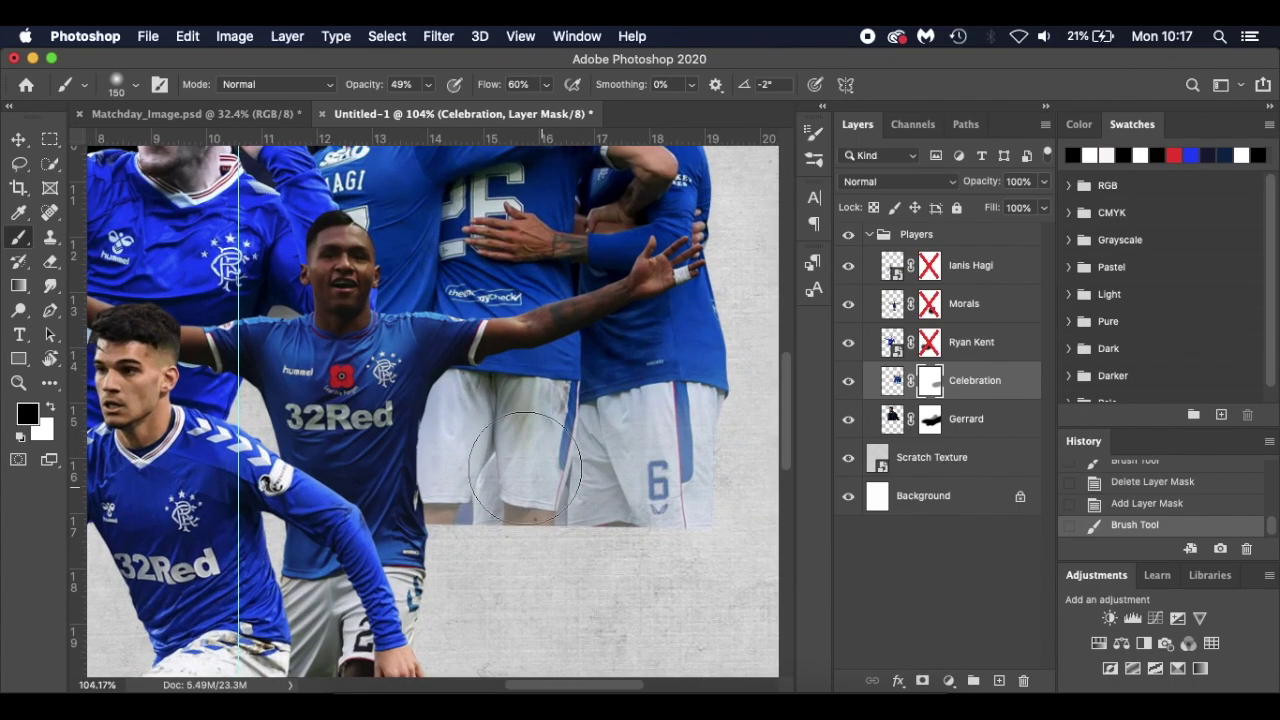
{"action": "left_click_drag", "start_coordinate": [519, 577], "coordinate": [523, 549]}
Blend away the hard lower edge of the Celebration players' shorts with a 100 px brush, raising its opacity to 67%
{"action": "key", "text": "bracketleft"}
{"action": "key", "text": "bracketleft"}
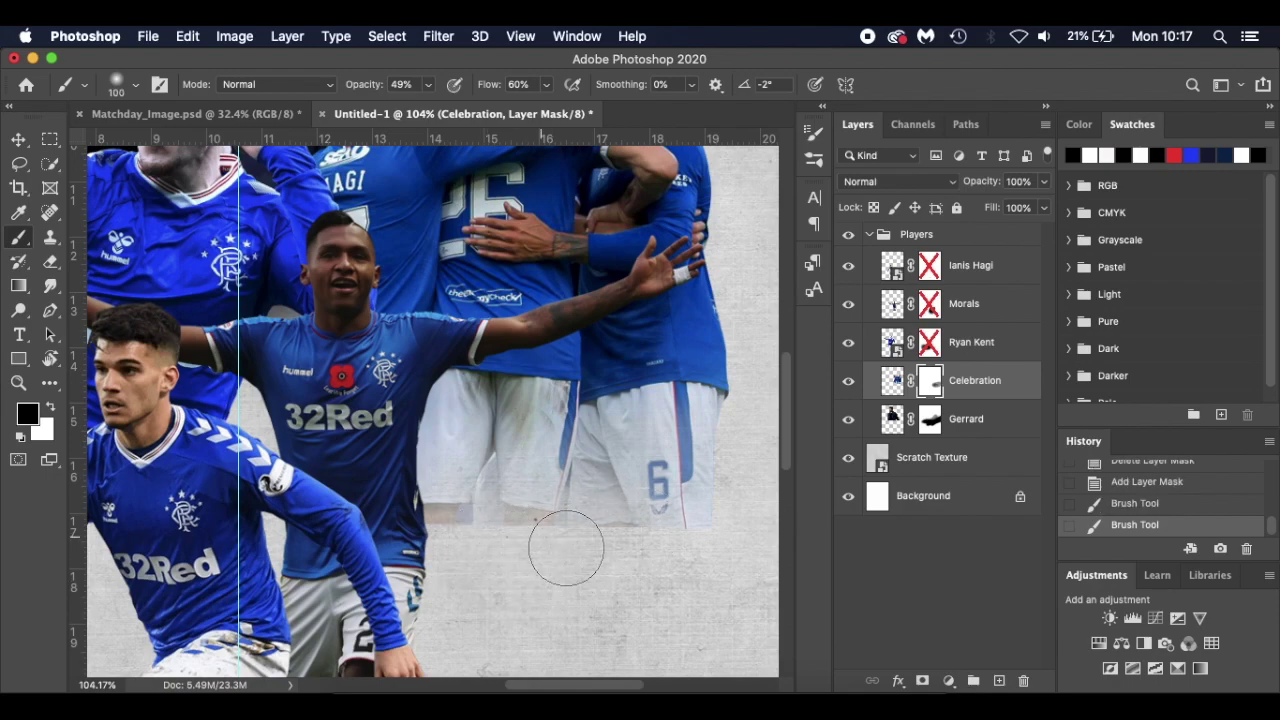
{"action": "mouse_move", "coordinate": [413, 542]}
{"action": "left_mouse_down"}
{"action": "mouse_move", "coordinate": [505, 520]}
{"action": "mouse_move", "coordinate": [590, 543]}
{"action": "mouse_move", "coordinate": [545, 548]}
{"action": "left_mouse_up"}
{"action": "mouse_move", "coordinate": [624, 532]}
{"action": "left_mouse_down"}
{"action": "mouse_move", "coordinate": [581, 549]}
{"action": "mouse_move", "coordinate": [577, 537]}
{"action": "mouse_move", "coordinate": [477, 533]}
{"action": "mouse_move", "coordinate": [519, 522]}
{"action": "mouse_move", "coordinate": [482, 516]}
{"action": "mouse_move", "coordinate": [612, 507]}
{"action": "mouse_move", "coordinate": [415, 530]}
{"action": "mouse_move", "coordinate": [452, 560]}
{"action": "left_mouse_up"}
{"action": "left_click_drag", "start_coordinate": [358, 90], "coordinate": [378, 92]}
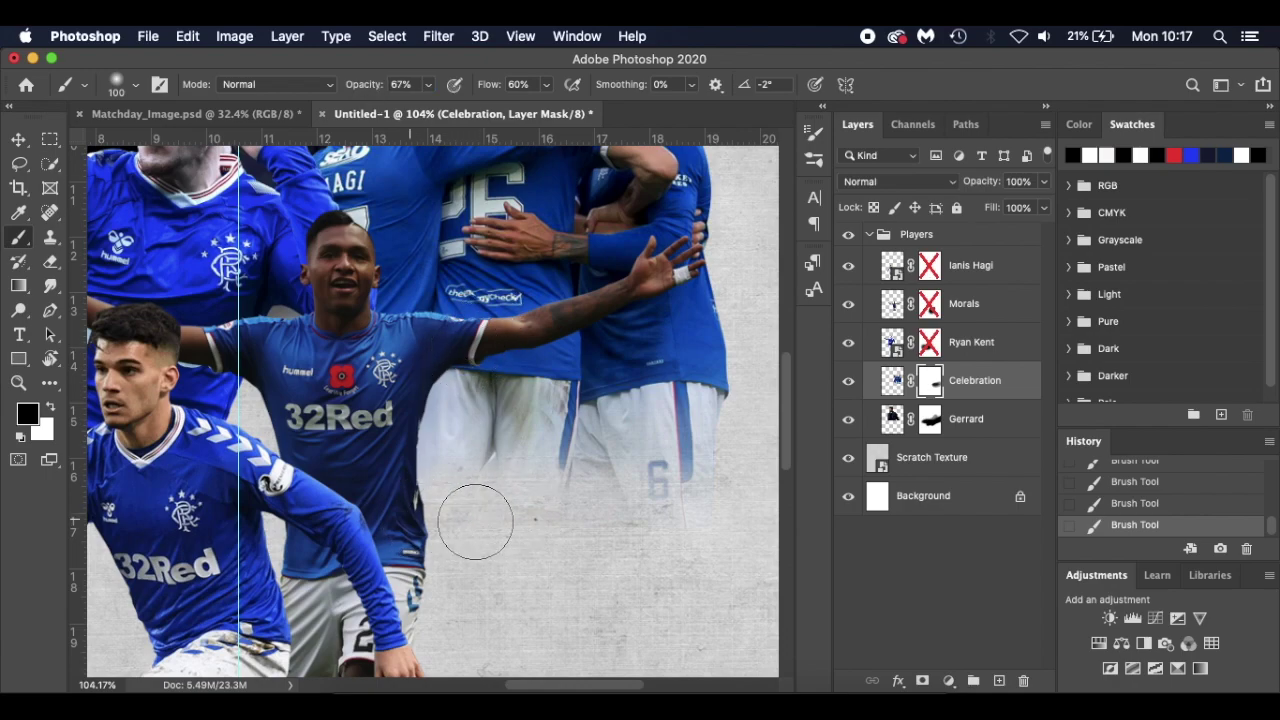
{"action": "mouse_move", "coordinate": [588, 523]}
{"action": "left_mouse_down"}
{"action": "mouse_move", "coordinate": [621, 535]}
{"action": "mouse_move", "coordinate": [671, 512]}
{"action": "mouse_move", "coordinate": [746, 429]}
{"action": "mouse_move", "coordinate": [727, 467]}
{"action": "mouse_move", "coordinate": [564, 534]}
{"action": "mouse_move", "coordinate": [488, 505]}
{"action": "mouse_move", "coordinate": [700, 467]}
{"action": "mouse_move", "coordinate": [730, 438]}
{"action": "mouse_move", "coordinate": [732, 397]}
{"action": "mouse_move", "coordinate": [690, 483]}
{"action": "left_mouse_up"}
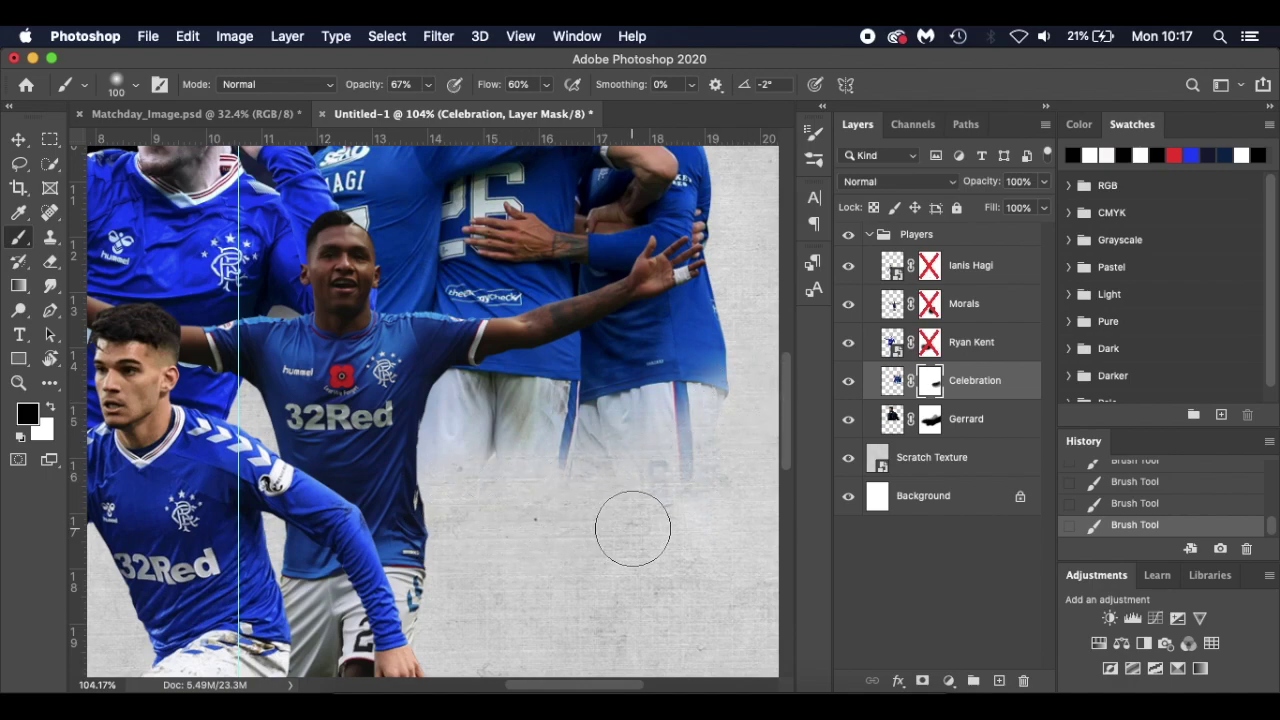
{"action": "scroll", "coordinate": [632, 528], "scroll_direction": "down", "scroll_amount": 5}
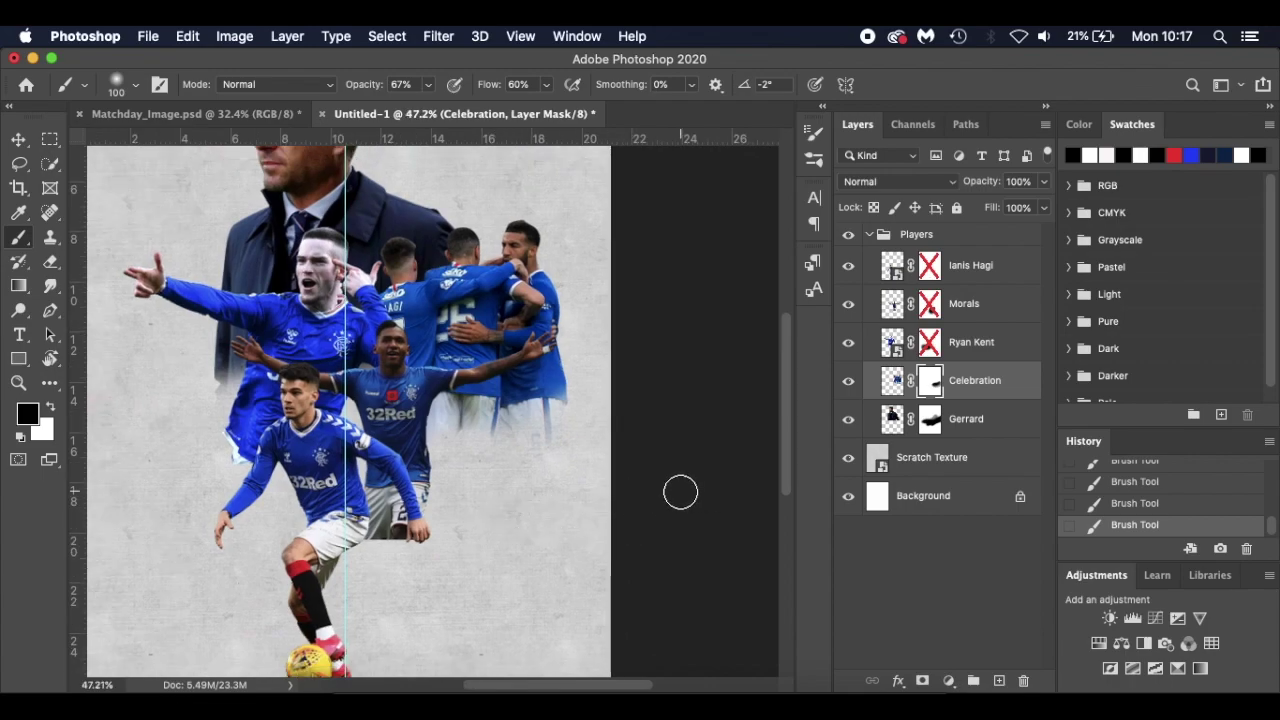
Re-enable the disabled layer masks on the Ryan Kent, Morals and Ianis Hagi layers
{"action": "right_click", "coordinate": [933, 344]}
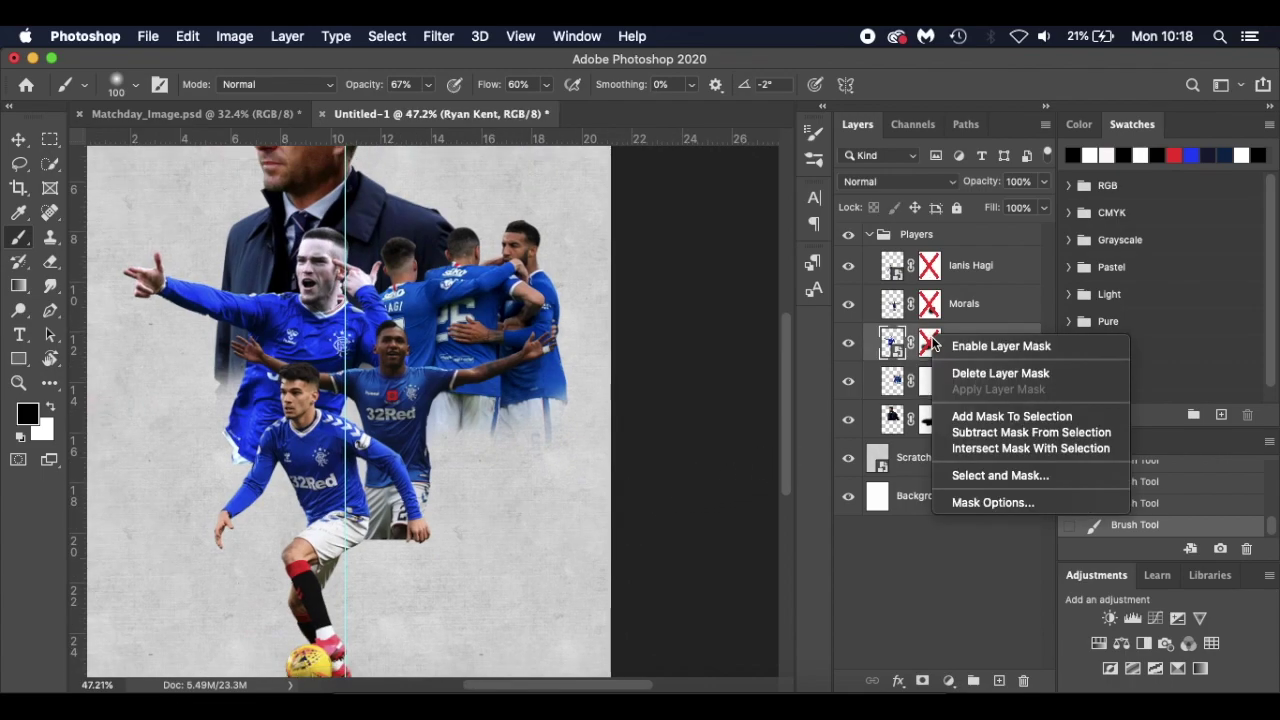
{"action": "left_click", "coordinate": [962, 347]}
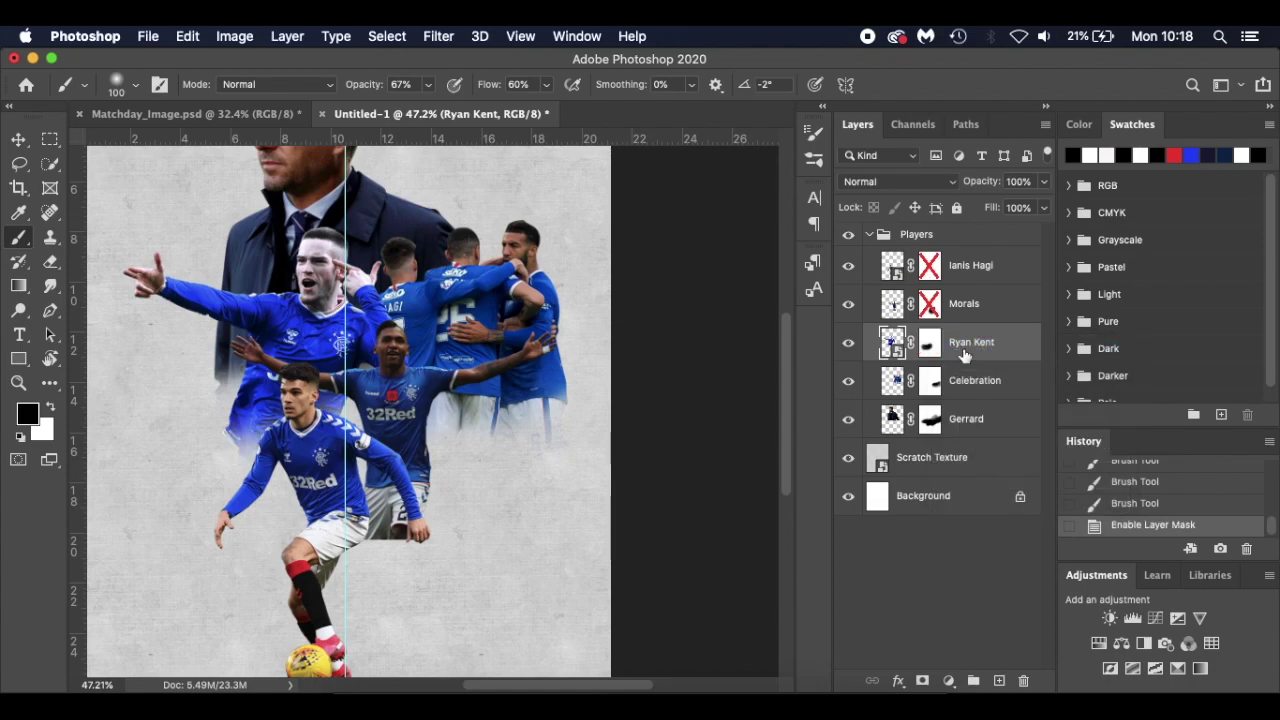
{"action": "right_click", "coordinate": [925, 306]}
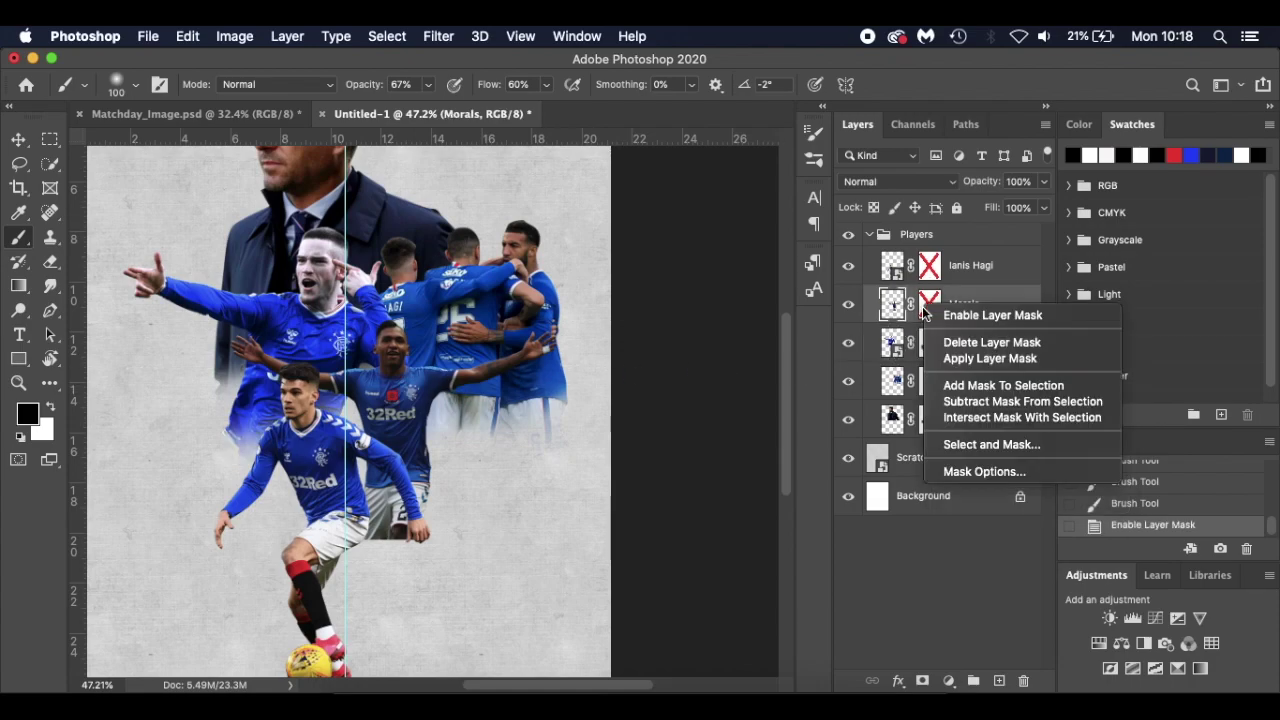
{"action": "left_click", "coordinate": [953, 314]}
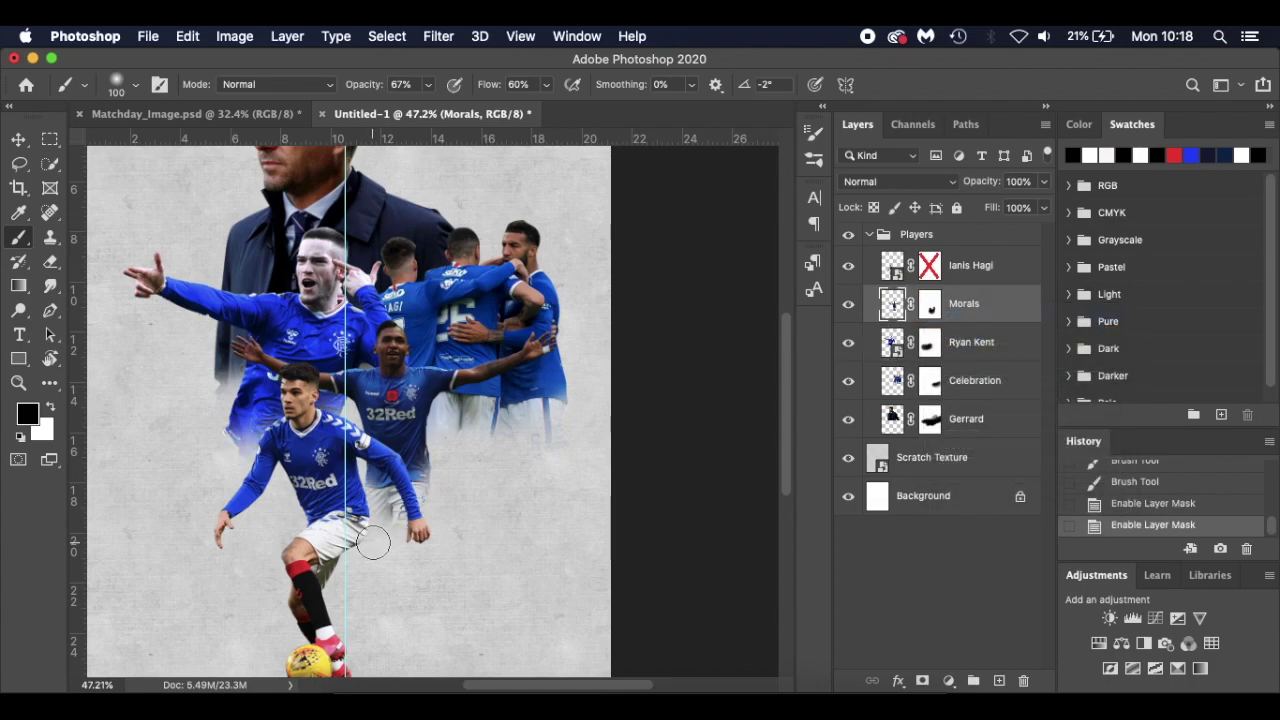
{"action": "right_click", "coordinate": [929, 266]}
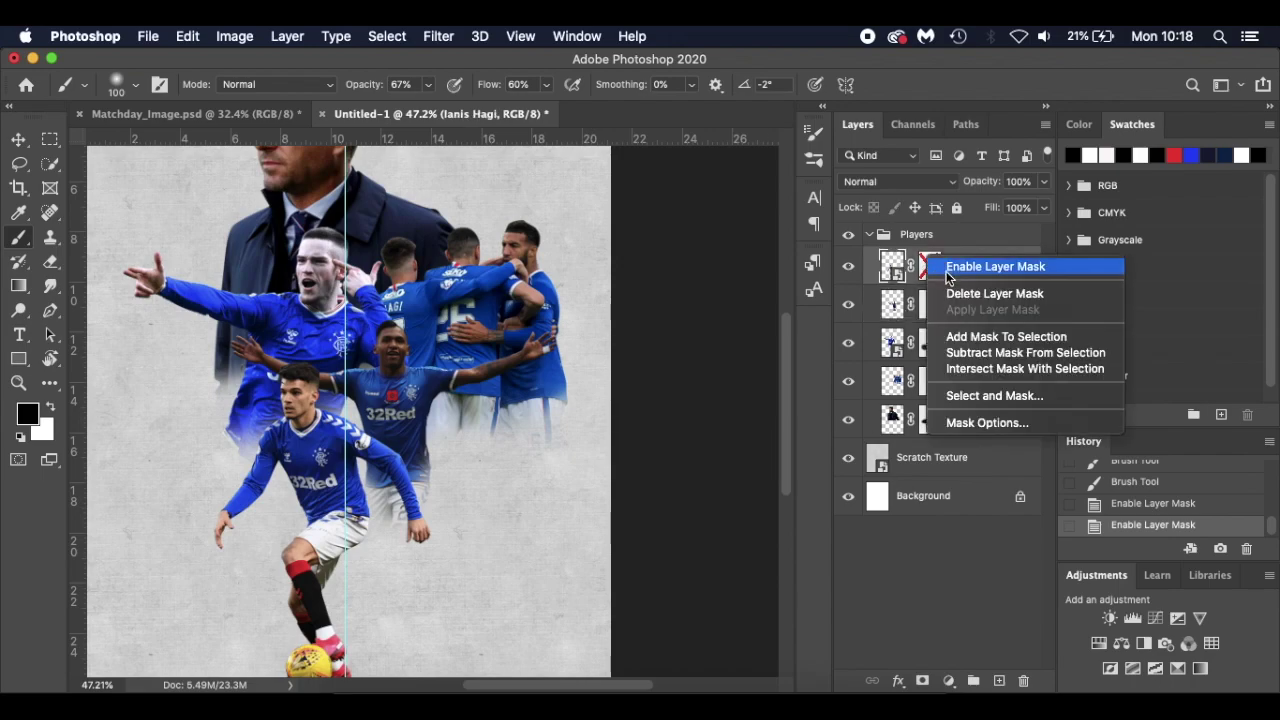
{"action": "left_click", "coordinate": [968, 268]}
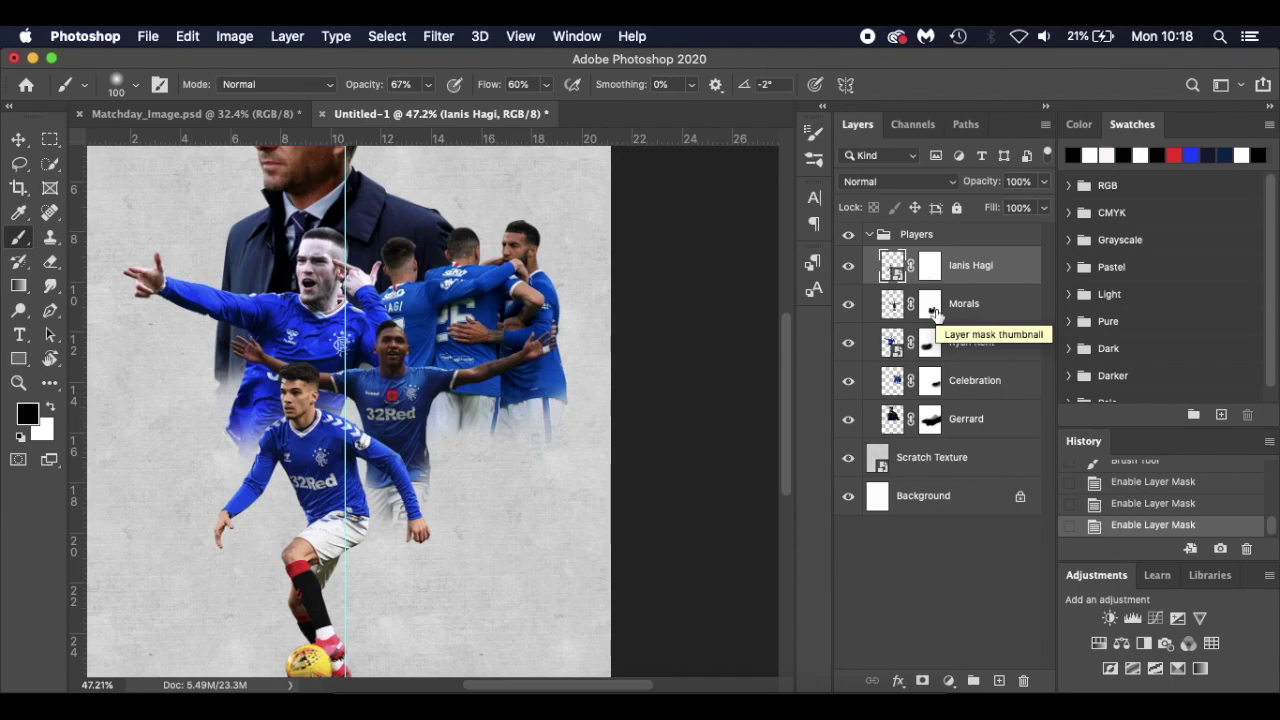
Delete the Ianis Hagi layer's existing mask and give the layer a fresh blank mask
{"action": "scroll", "coordinate": [476, 522], "scroll_direction": "down", "scroll_amount": 3}
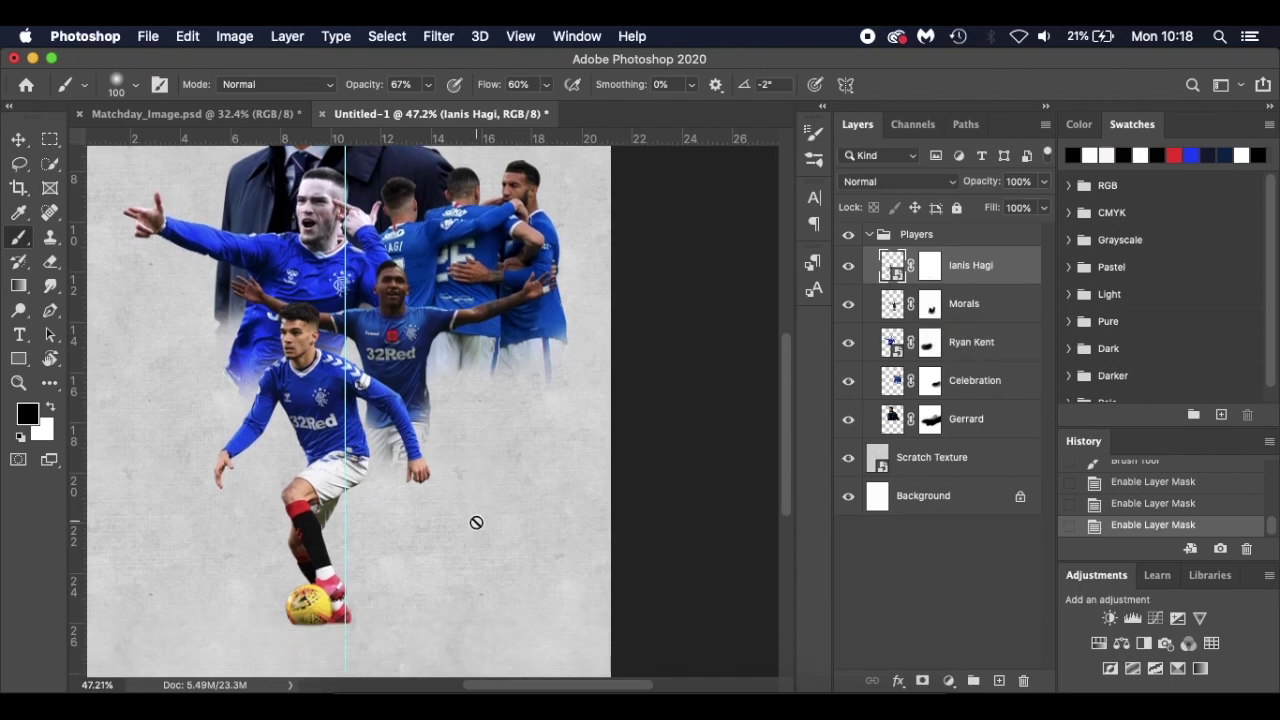
{"action": "scroll", "coordinate": [476, 522], "scroll_direction": "up", "scroll_amount": 2}
{"action": "scroll", "coordinate": [476, 522], "scroll_direction": "down", "scroll_amount": 3}
{"action": "scroll", "coordinate": [476, 522], "scroll_direction": "up", "scroll_amount": 5}
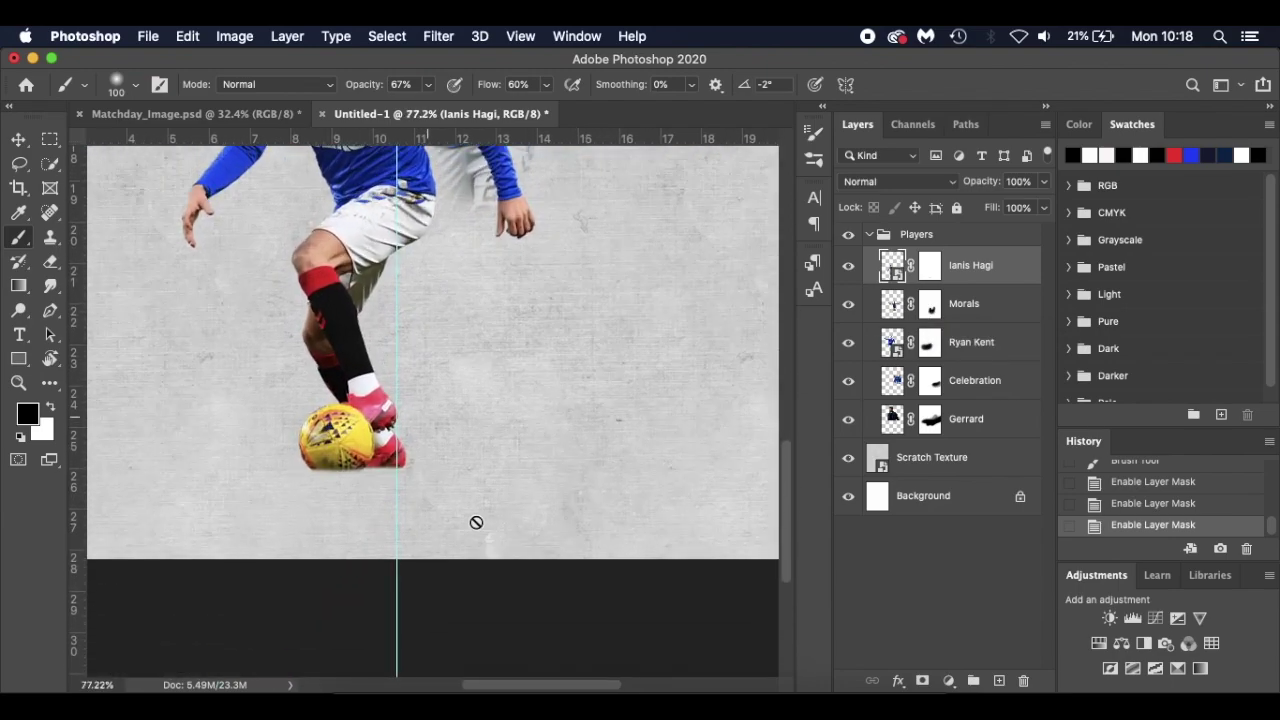
{"action": "scroll", "coordinate": [476, 522], "scroll_direction": "up", "scroll_amount": 4}
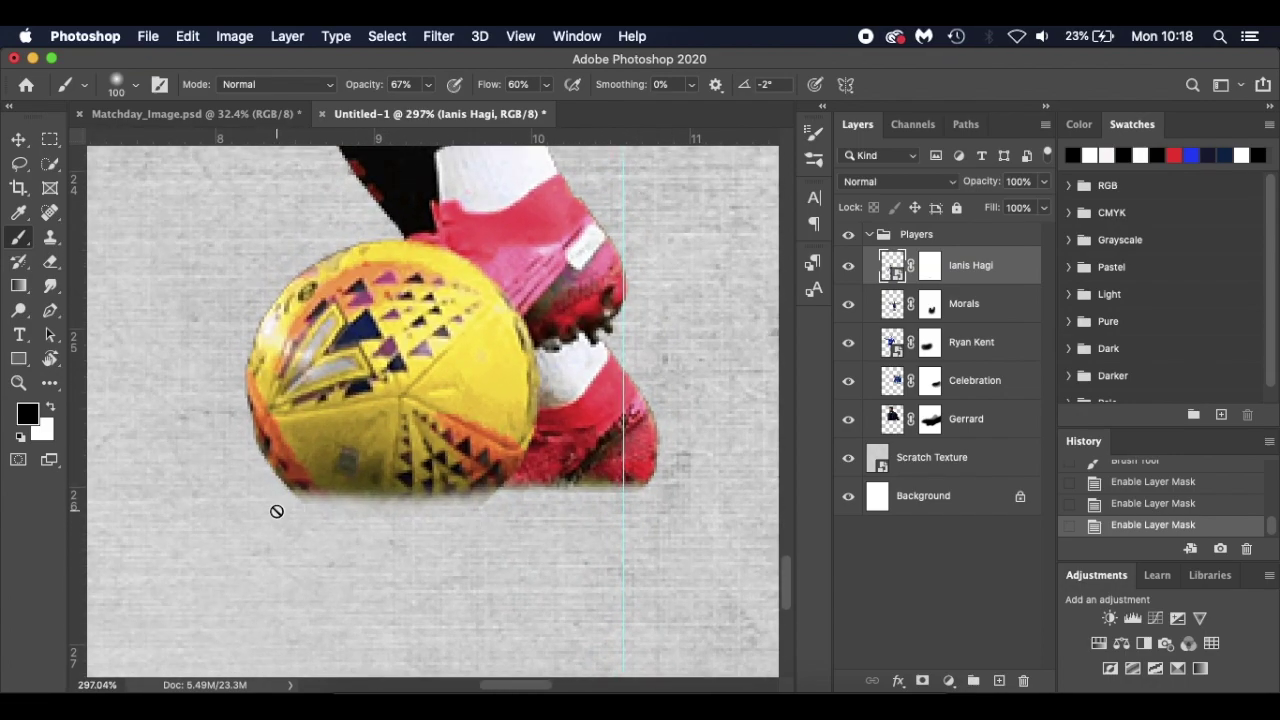
{"action": "right_click", "coordinate": [935, 268]}
{"action": "left_click", "coordinate": [954, 297]}
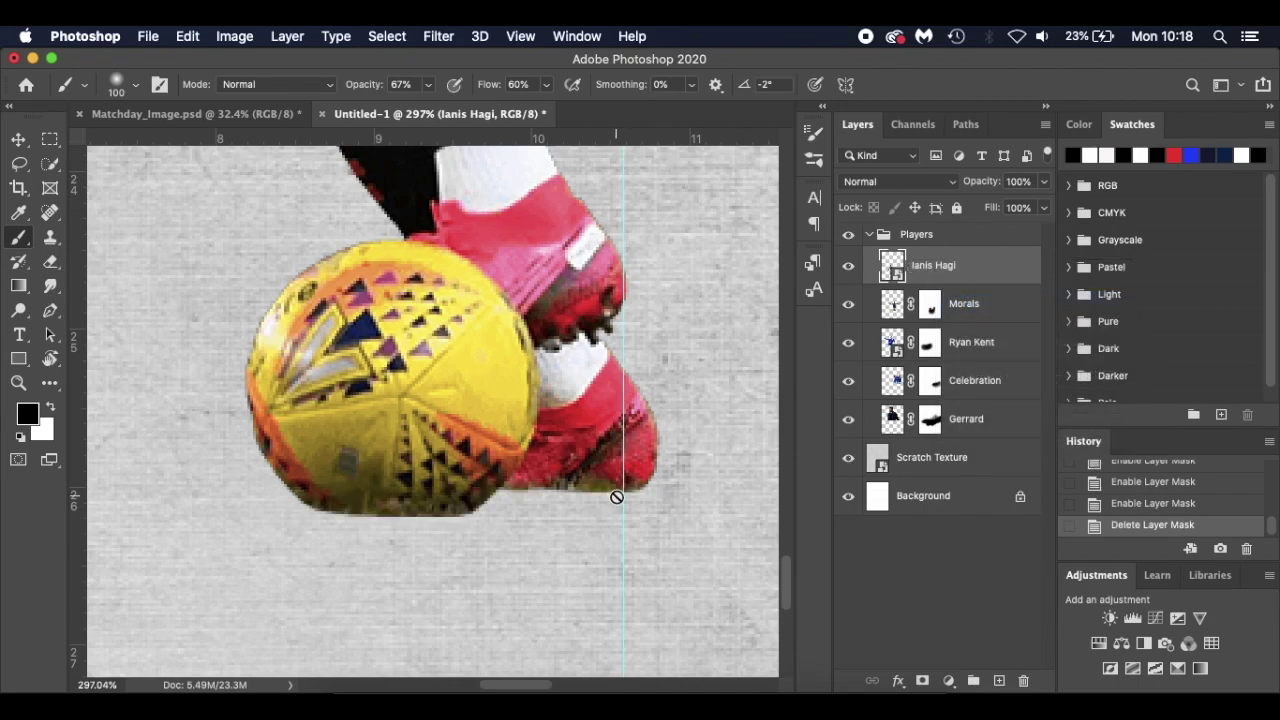
{"action": "left_click", "coordinate": [922, 680]}
Reduce the soft brush to 9 px and paint black on the Ianis Hagi mask to soften the ball's bottom edge
{"action": "key", "text": "bracketleft"}
{"action": "key", "text": "bracketleft"}
{"action": "key", "text": "bracketleft"}
{"action": "key", "text": "bracketleft"}
{"action": "key", "text": "bracketleft"}
{"action": "key", "text": "bracketleft"}
{"action": "key", "text": "bracketleft"}
{"action": "key", "text": "bracketleft"}
{"action": "key", "text": "bracketleft"}
{"action": "key", "text": "bracketleft"}
{"action": "right_click", "coordinate": [330, 529]}
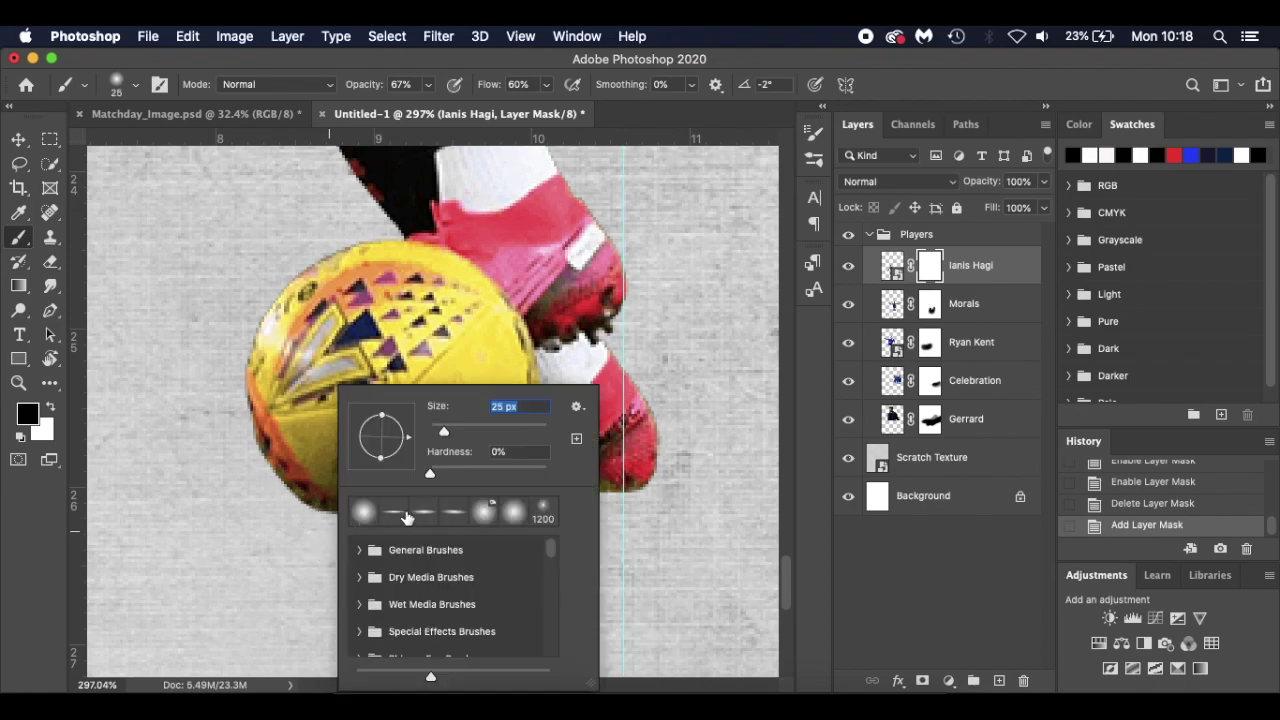
{"action": "left_click", "coordinate": [242, 590]}
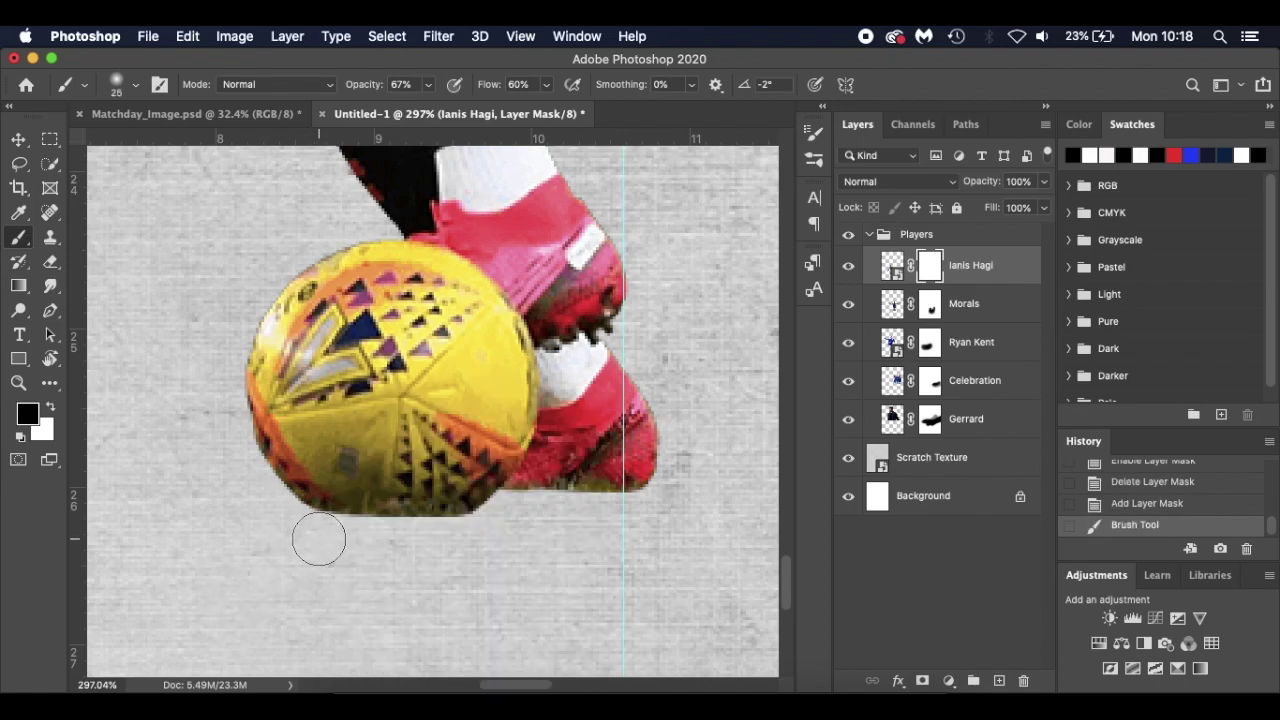
{"action": "key", "text": "bracketleft"}
{"action": "key", "text": "bracketleft"}
{"action": "key", "text": "bracketleft"}
{"action": "key", "text": "bracketleft"}
{"action": "mouse_move", "coordinate": [306, 517]}
{"action": "left_mouse_down"}
{"action": "mouse_move", "coordinate": [489, 514]}
{"action": "mouse_move", "coordinate": [301, 514]}
{"action": "mouse_move", "coordinate": [465, 520]}
{"action": "mouse_move", "coordinate": [345, 520]}
{"action": "mouse_move", "coordinate": [450, 529]}
{"action": "mouse_move", "coordinate": [375, 533]}
{"action": "mouse_move", "coordinate": [315, 531]}
{"action": "mouse_move", "coordinate": [499, 518]}
{"action": "mouse_move", "coordinate": [323, 519]}
{"action": "mouse_move", "coordinate": [458, 520]}
{"action": "mouse_move", "coordinate": [372, 526]}
{"action": "left_mouse_up"}
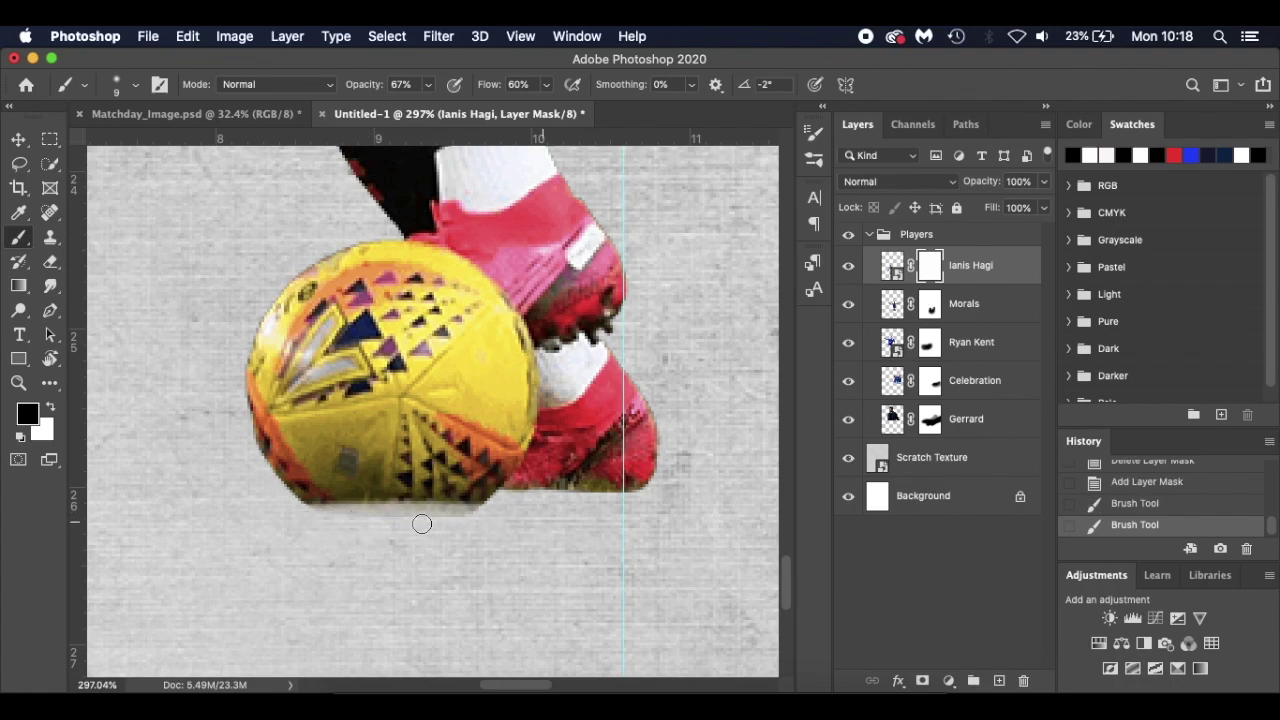
{"action": "left_click_drag", "start_coordinate": [434, 524], "coordinate": [343, 521]}
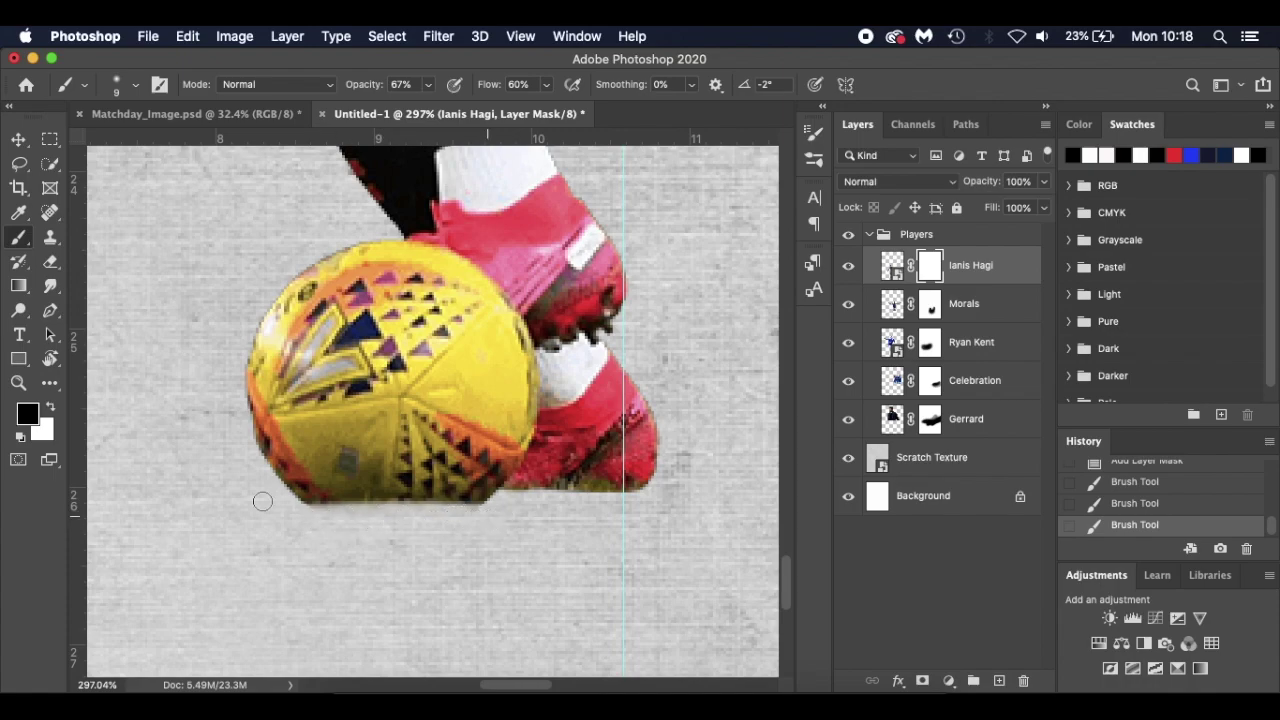
{"action": "left_click_drag", "start_coordinate": [310, 513], "coordinate": [367, 538]}
Soften the lower edge of the boot beside the ball with black strokes on the Ianis Hagi mask
{"action": "mouse_move", "coordinate": [517, 490]}
{"action": "left_mouse_down"}
{"action": "mouse_move", "coordinate": [654, 497]}
{"action": "mouse_move", "coordinate": [618, 491]}
{"action": "left_mouse_up"}
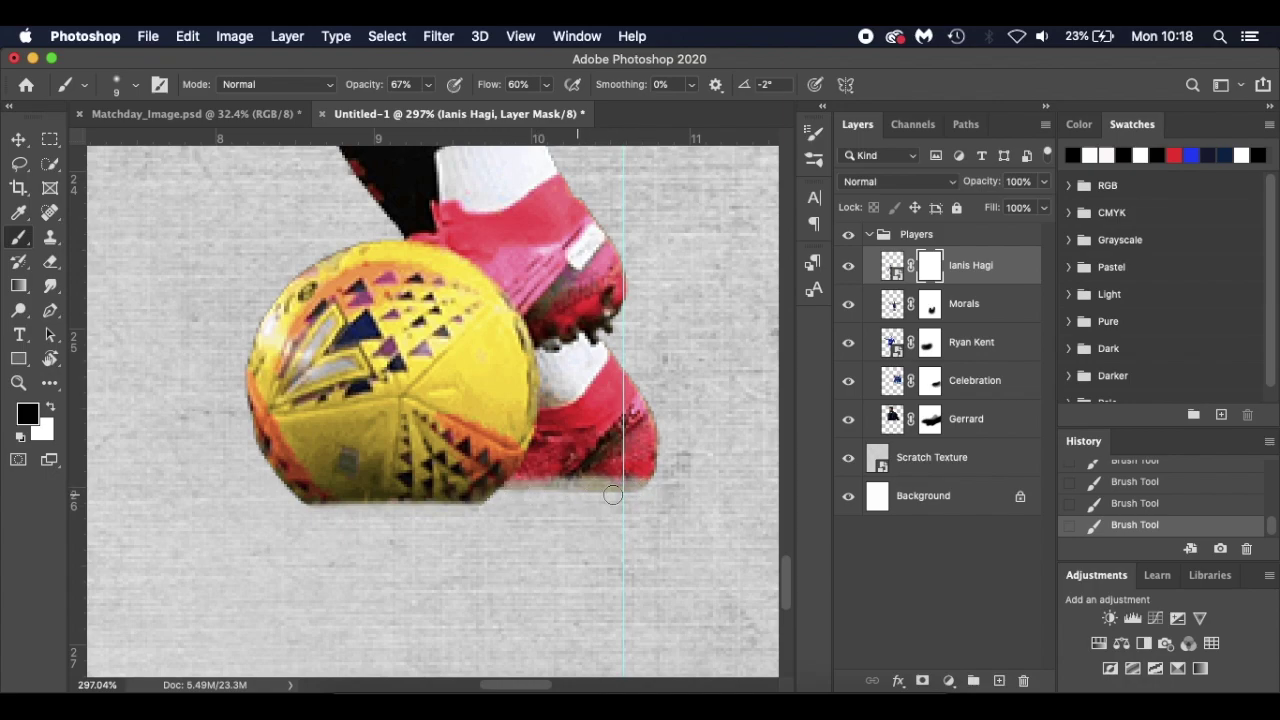
{"action": "left_click_drag", "start_coordinate": [628, 496], "coordinate": [514, 492]}
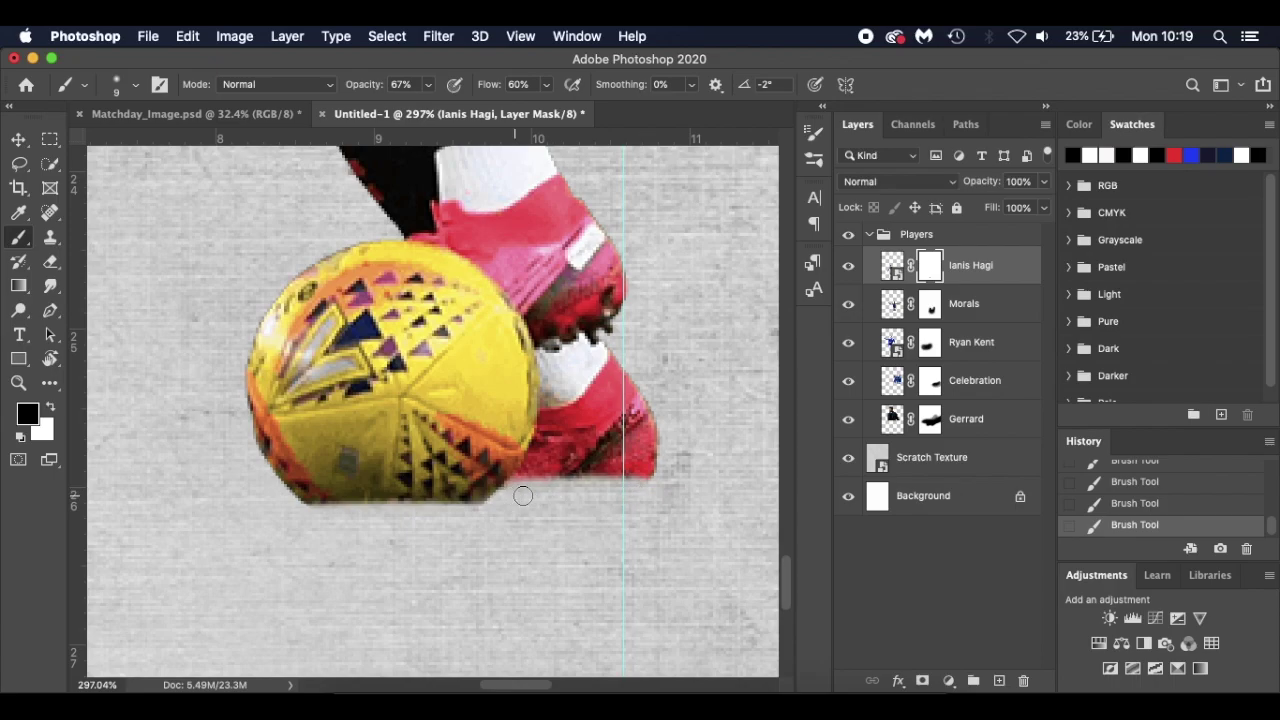
{"action": "key", "text": "super+0"}
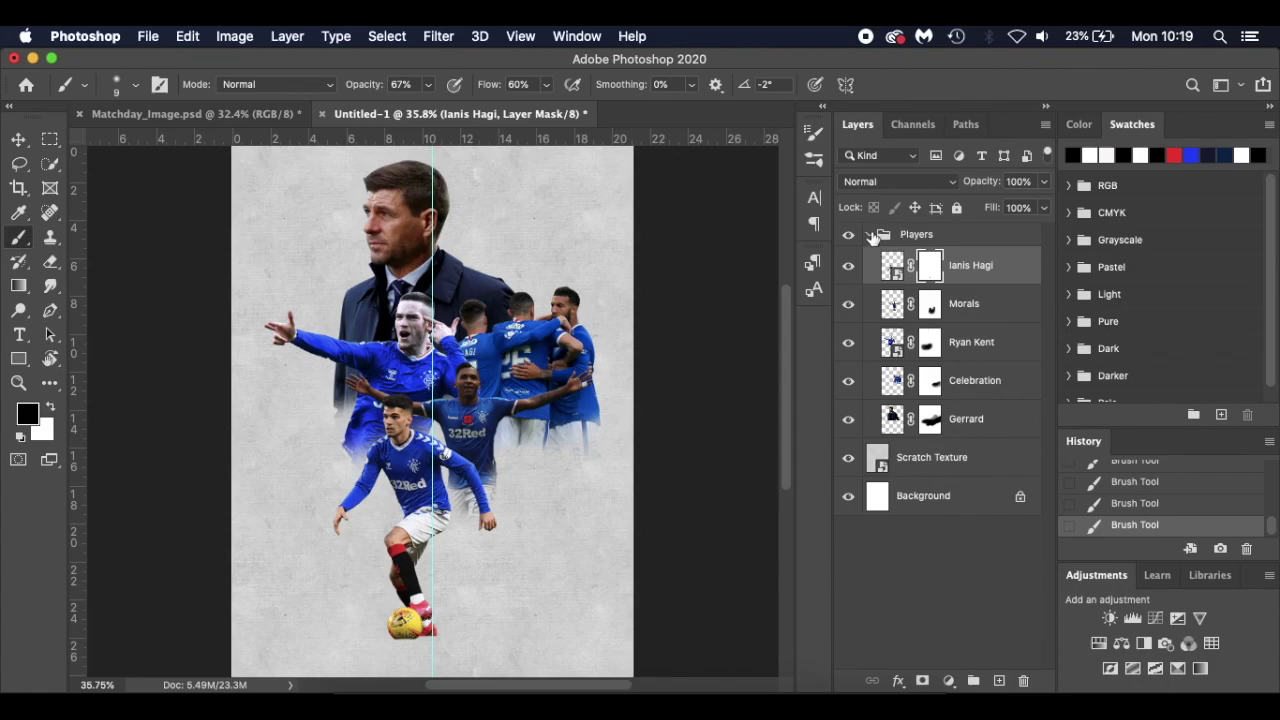
Add an empty layer directly above the Morals layer and enlarge the brush to 250 px
{"action": "left_click", "coordinate": [998, 314]}
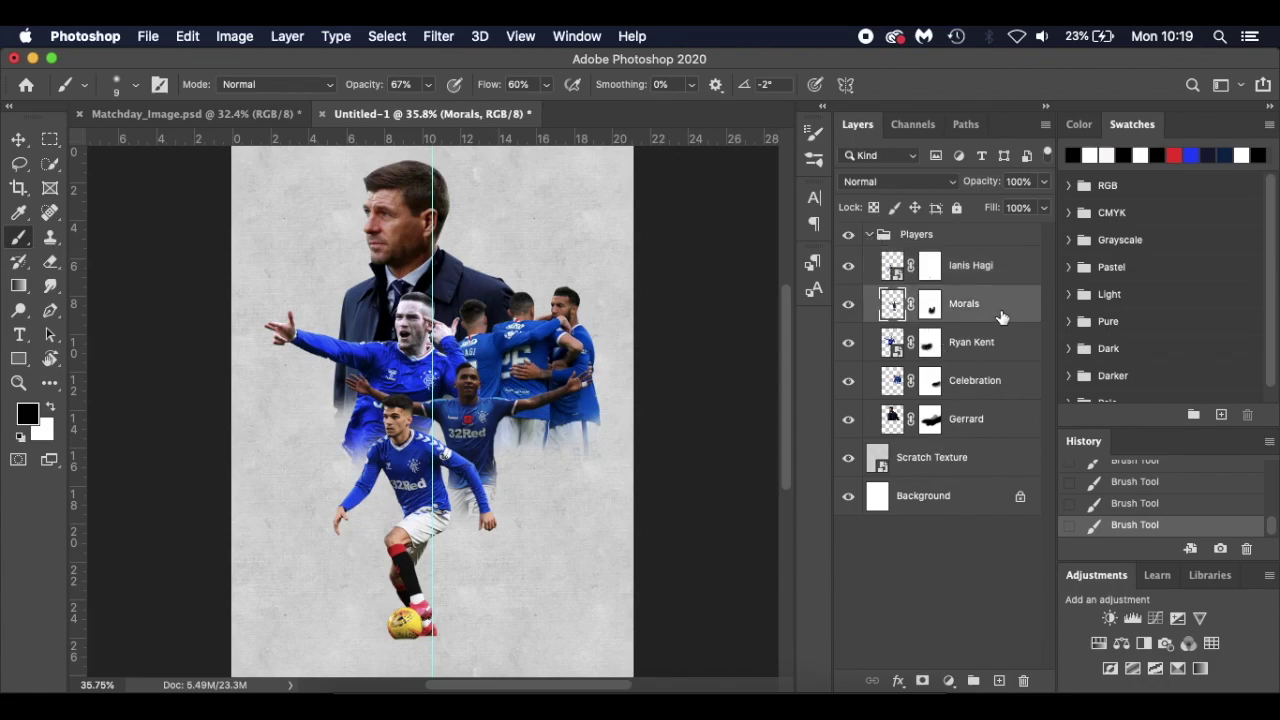
{"action": "left_click", "coordinate": [1000, 681]}
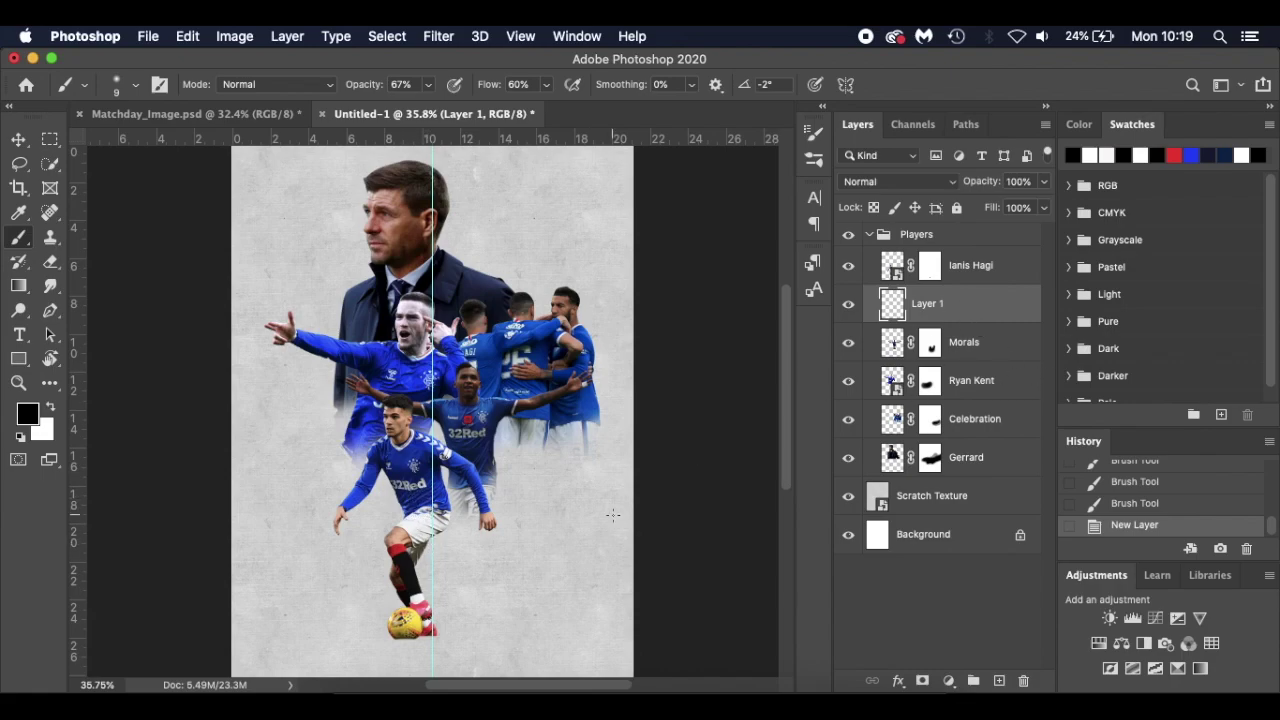
{"action": "scroll", "coordinate": [610, 515], "scroll_direction": "up", "scroll_amount": 5}
{"action": "key", "text": "bracketright"}
{"action": "key", "text": "bracketright"}
{"action": "key", "text": "bracketright"}
{"action": "key", "text": "bracketright"}
{"action": "key", "text": "bracketright"}
{"action": "key", "text": "bracketright"}
{"action": "key", "text": "bracketright"}
{"action": "key", "text": "bracketright"}
{"action": "key", "text": "bracketright"}
{"action": "key", "text": "bracketright"}
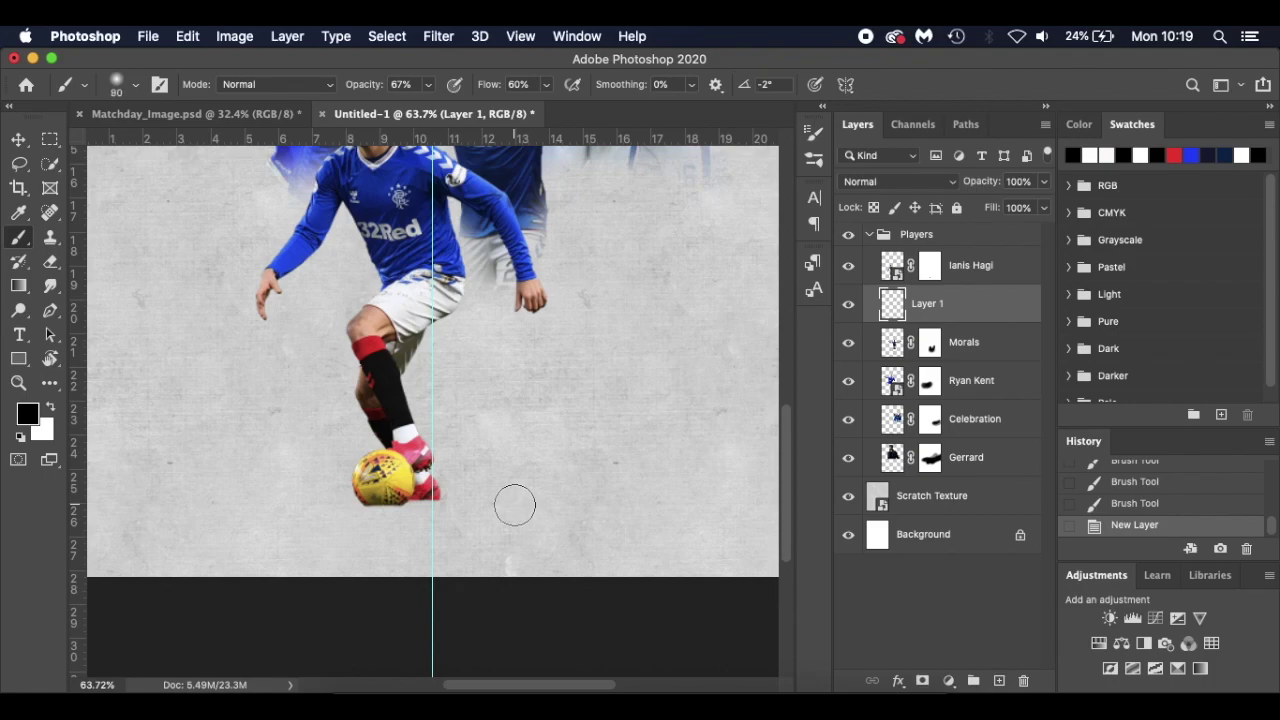
{"action": "key", "text": "bracketright"}
{"action": "key", "text": "bracketright"}
{"action": "key", "text": "bracketright"}
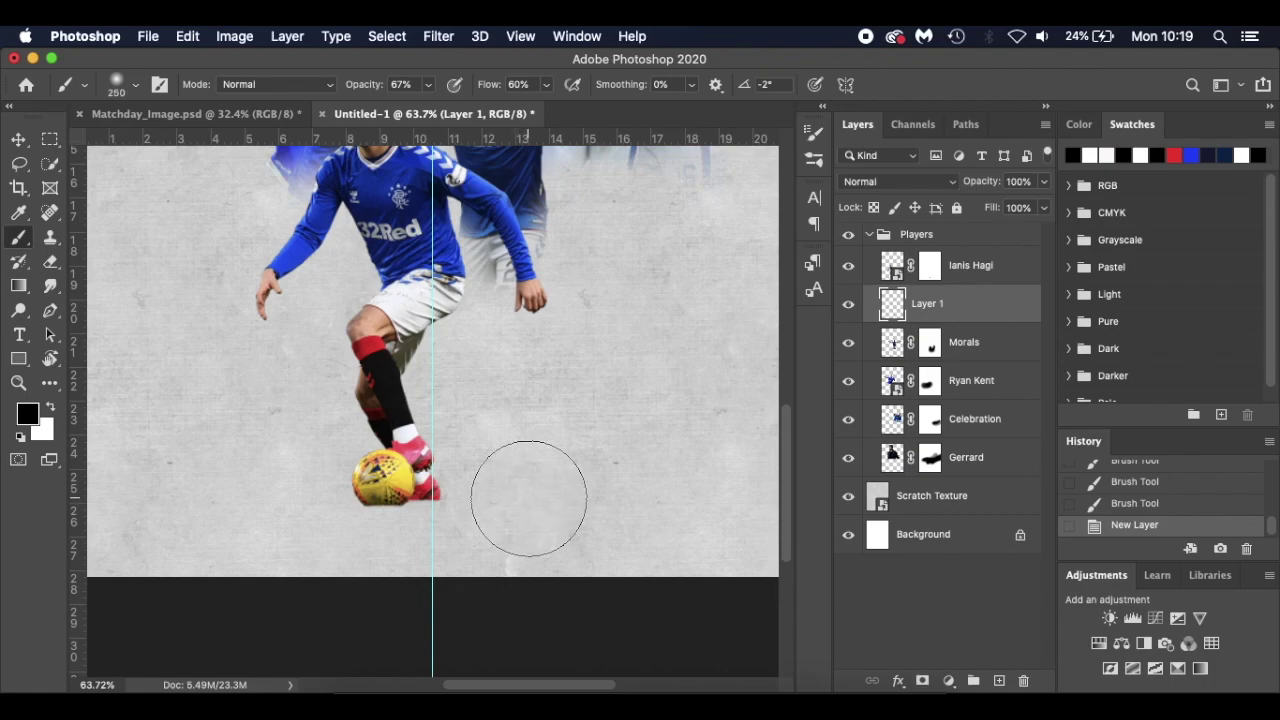
Flatten the brush tip into a thin ellipse at a 1° angle, then test one dab on the background and undo it
{"action": "right_click", "coordinate": [532, 453]}
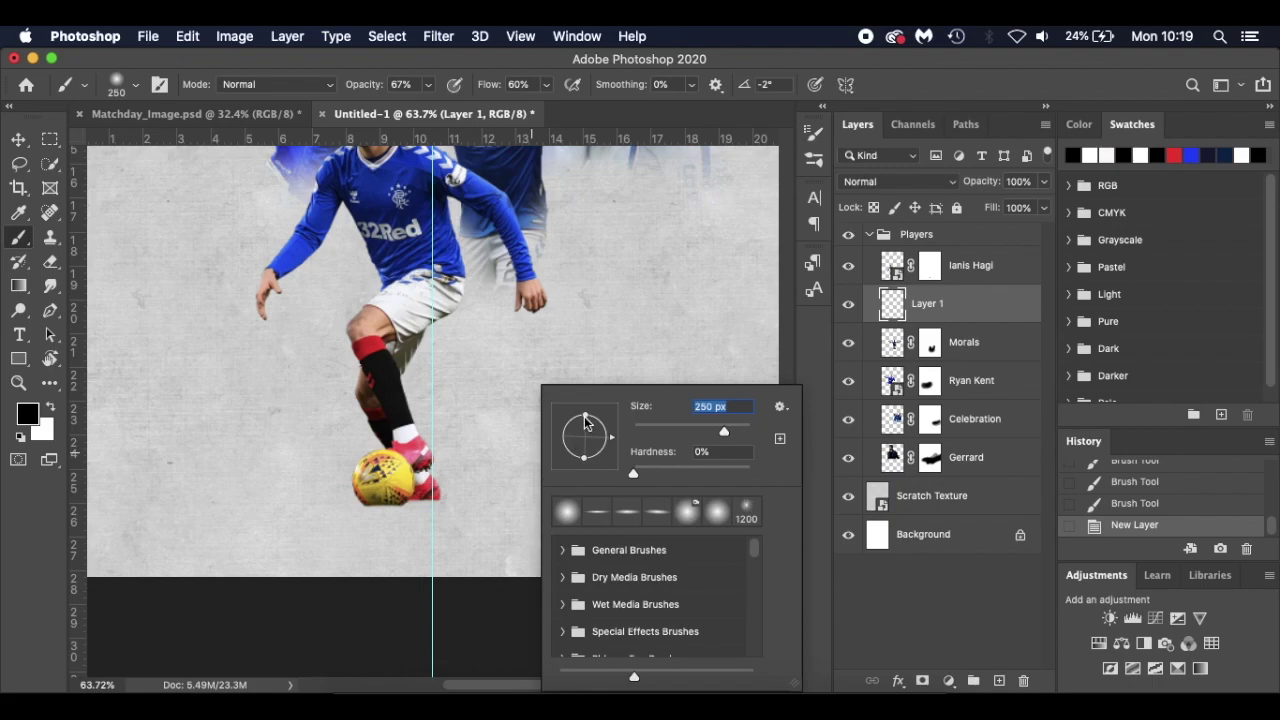
{"action": "left_click_drag", "start_coordinate": [586, 423], "coordinate": [590, 440]}
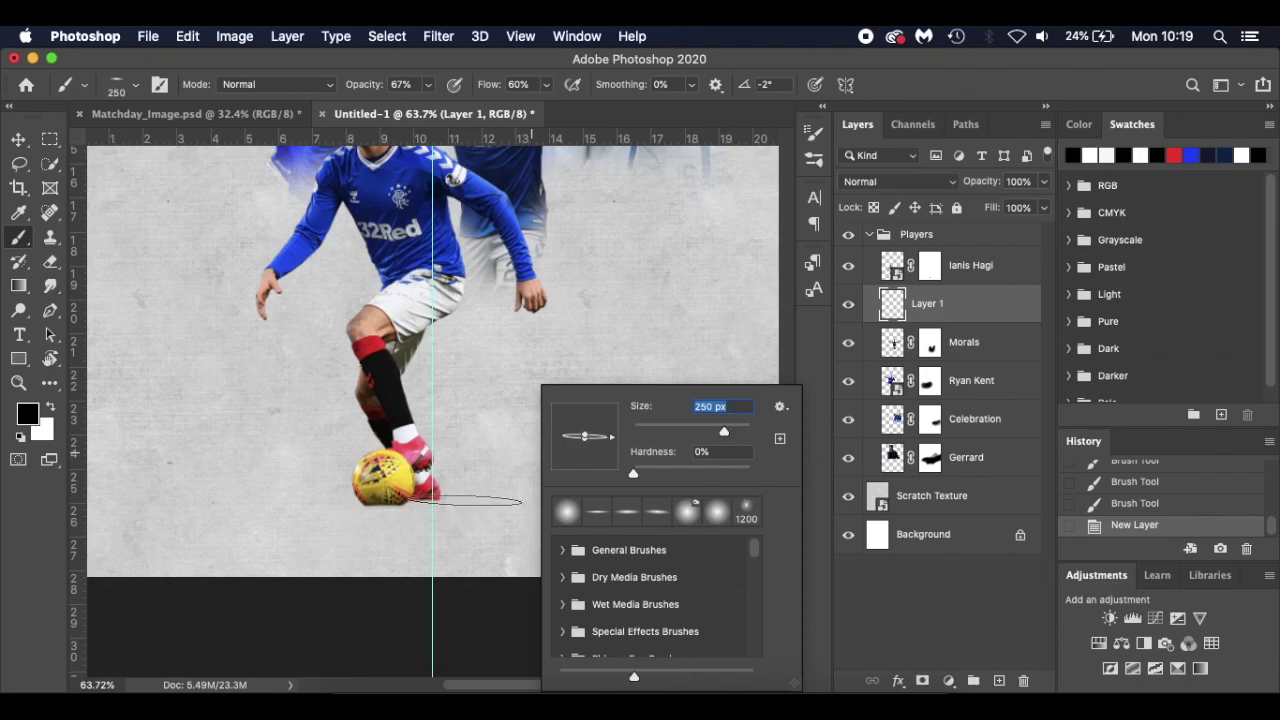
{"action": "left_click_drag", "start_coordinate": [612, 439], "coordinate": [612, 437]}
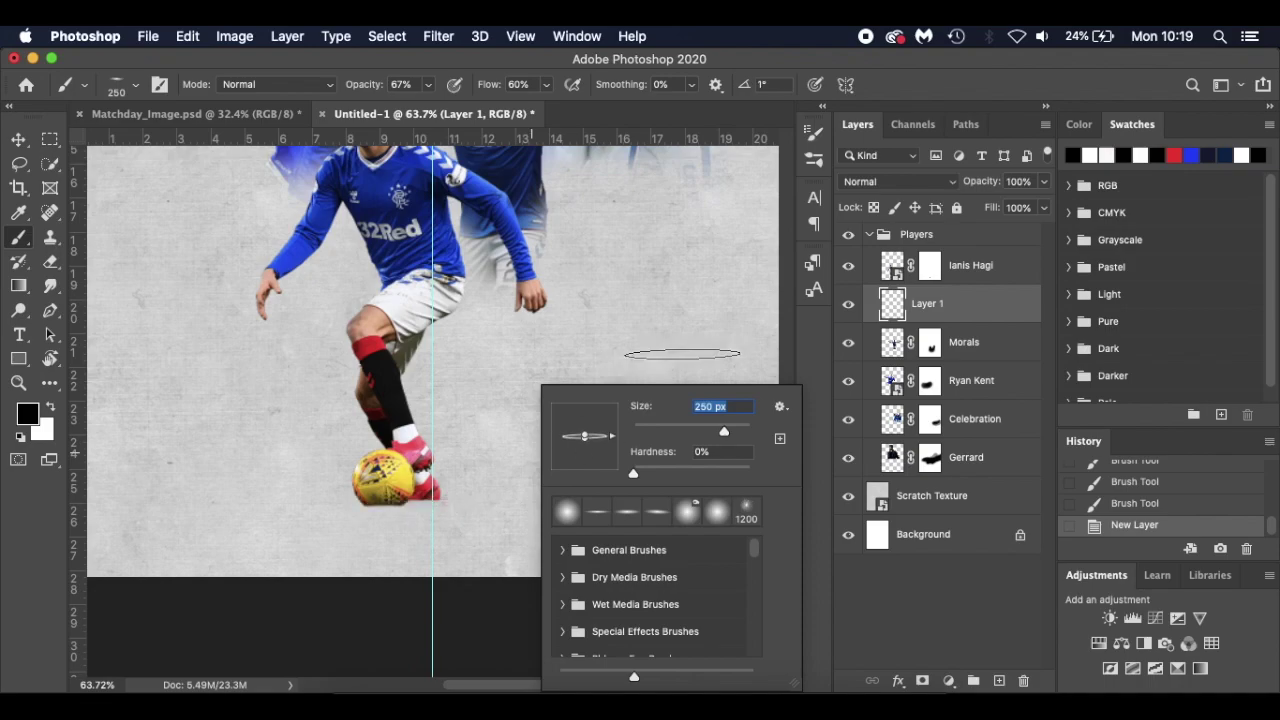
{"action": "left_click", "coordinate": [568, 346]}
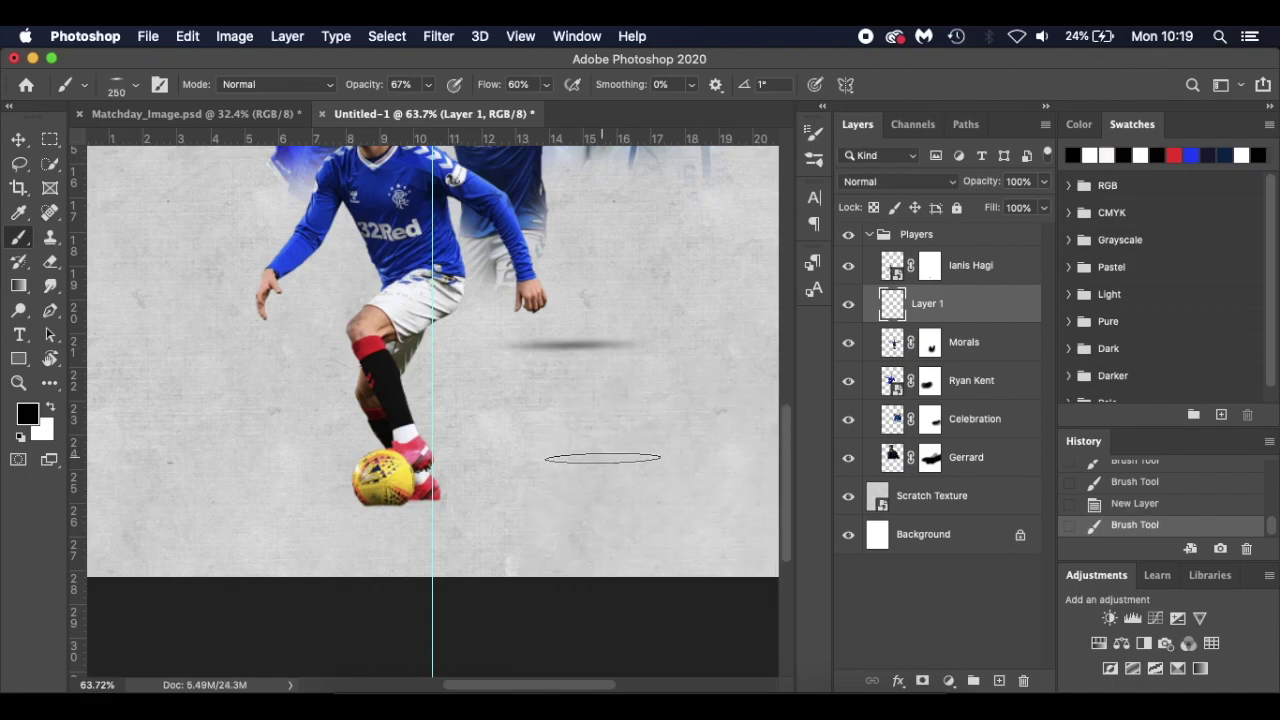
{"action": "key", "text": "super+z"}
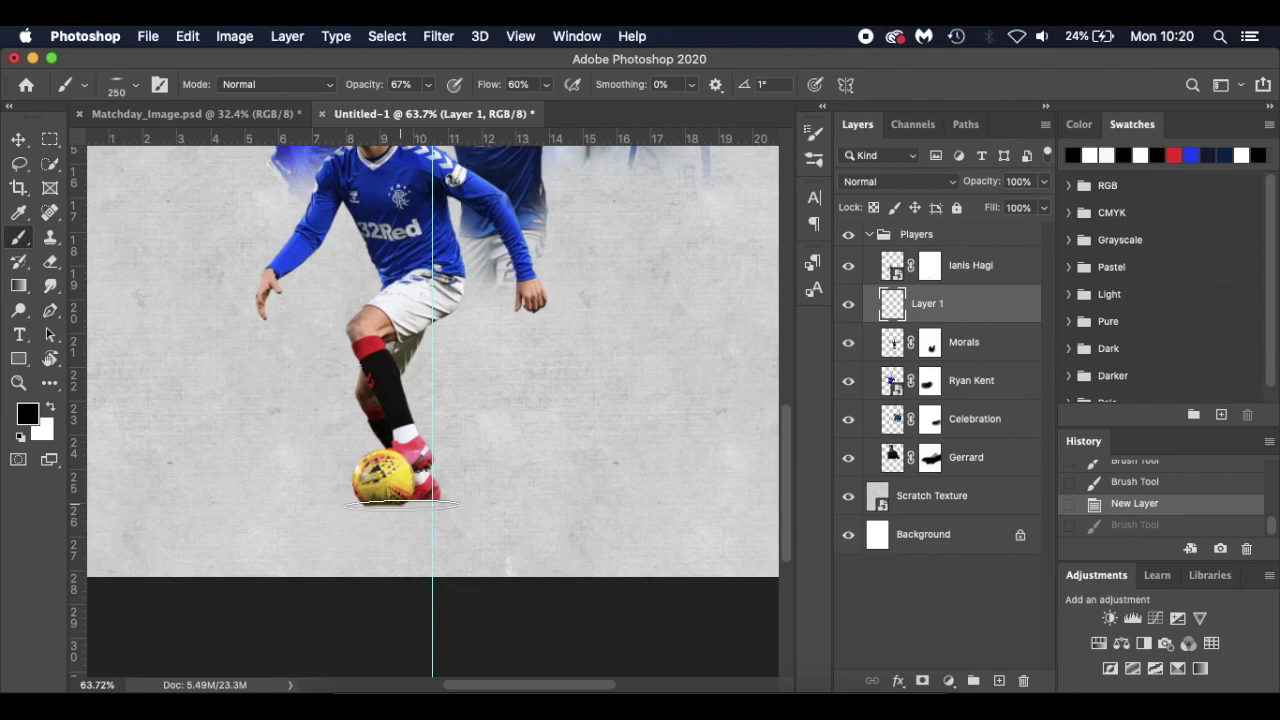
Build up a black ground shadow under the ball and boots with repeated dabs, enlarging the flattened brush from 250 to 400 px
{"action": "left_click", "coordinate": [398, 502]}
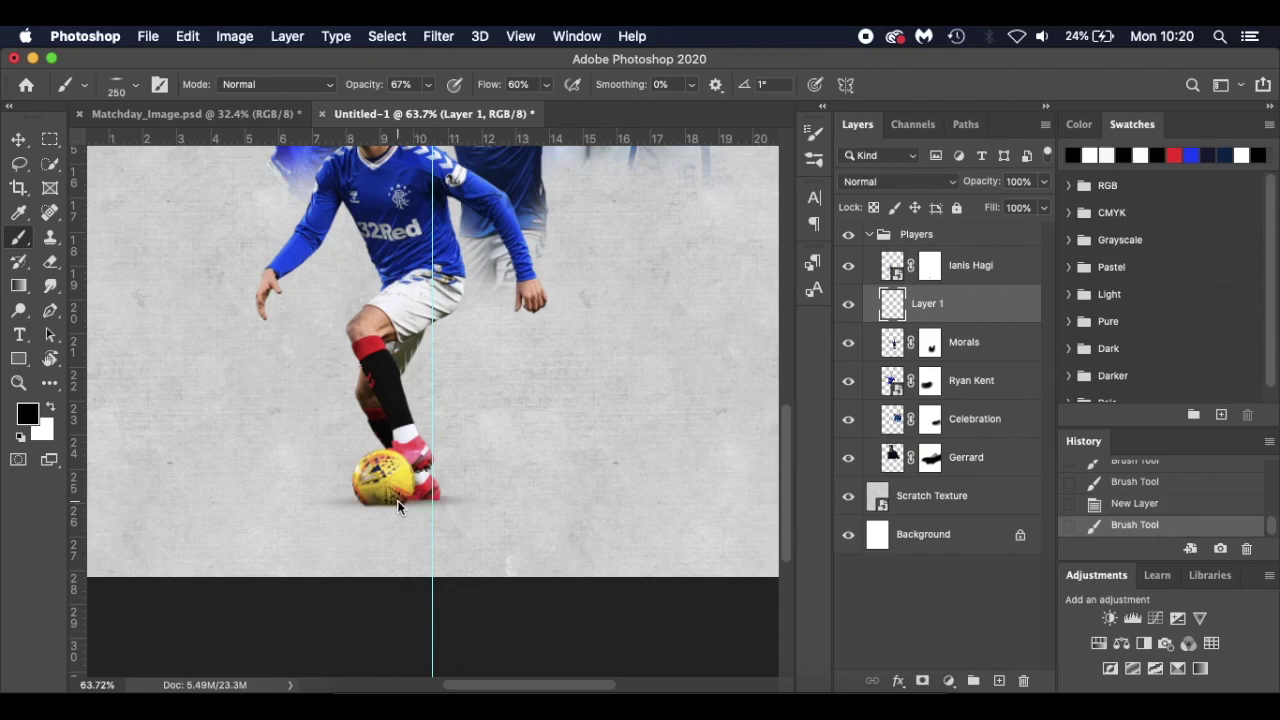
{"action": "left_click", "coordinate": [398, 502]}
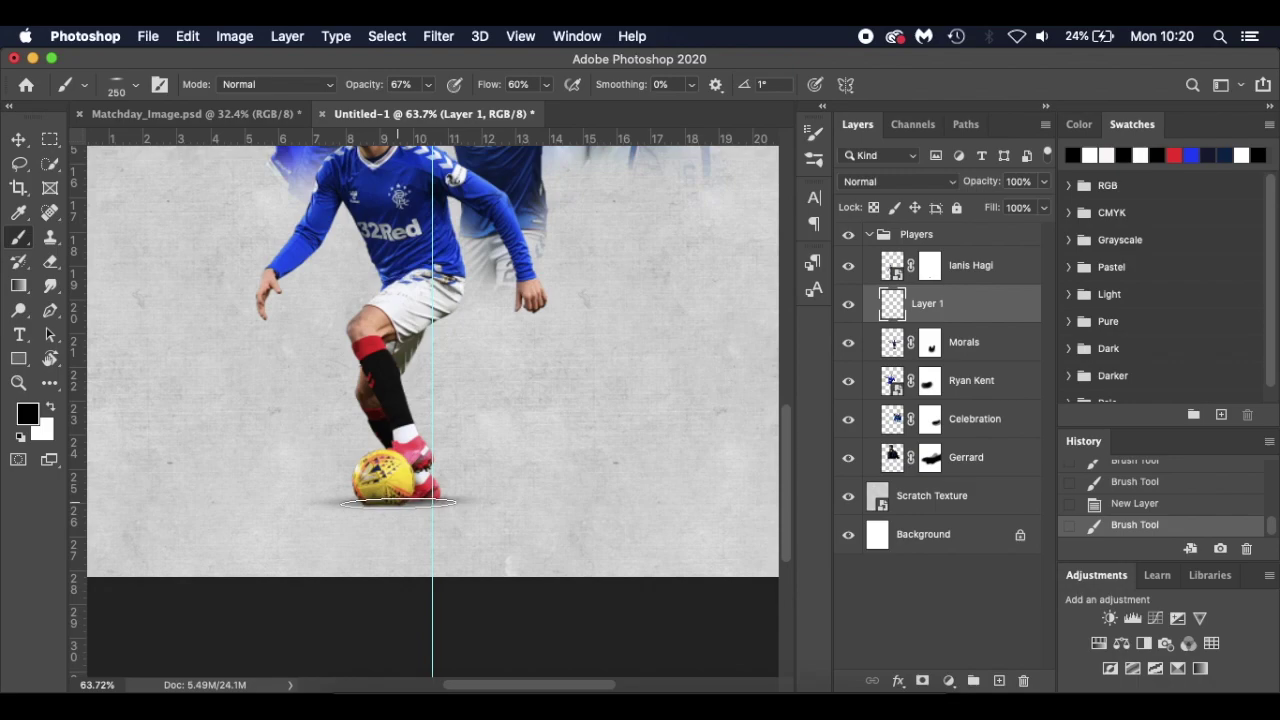
{"action": "key", "text": "bracketright"}
{"action": "key", "text": "bracketright"}
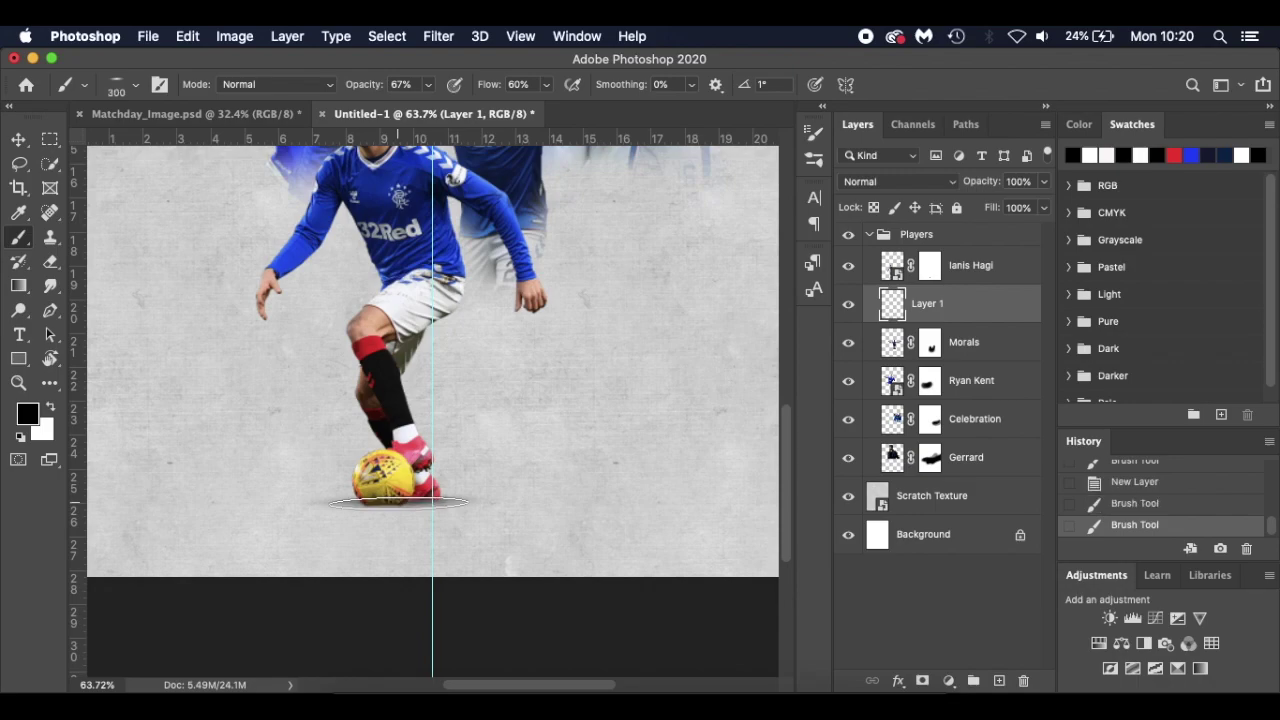
{"action": "left_click", "coordinate": [398, 502]}
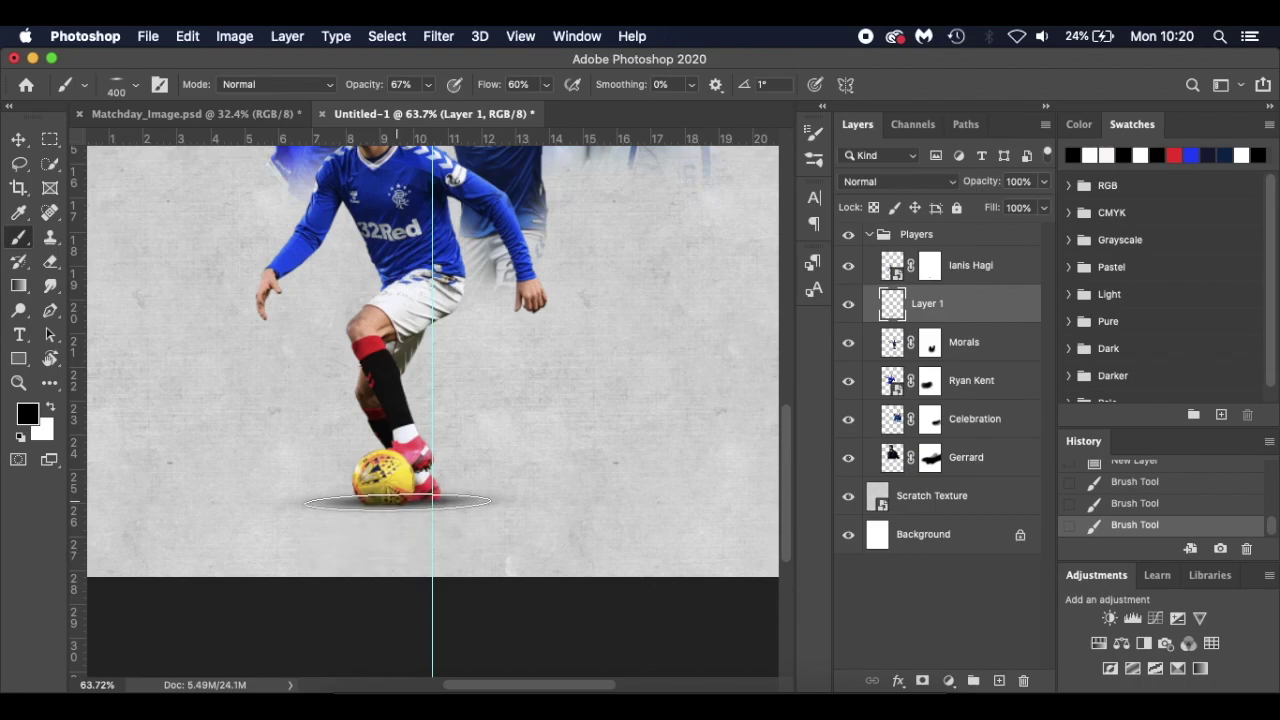
{"action": "left_click", "coordinate": [399, 505]}
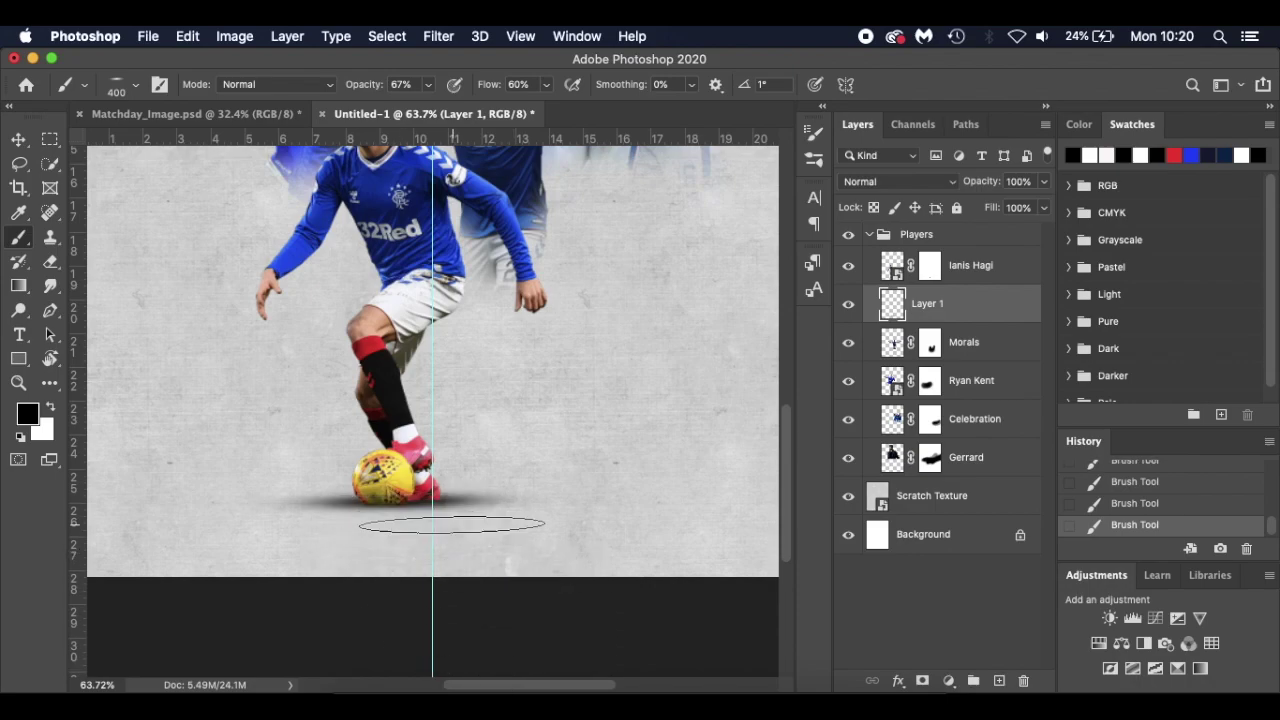
{"action": "scroll", "coordinate": [503, 561], "scroll_direction": "down", "scroll_amount": 3}
{"action": "scroll", "coordinate": [503, 561], "scroll_direction": "down", "scroll_amount": 2}
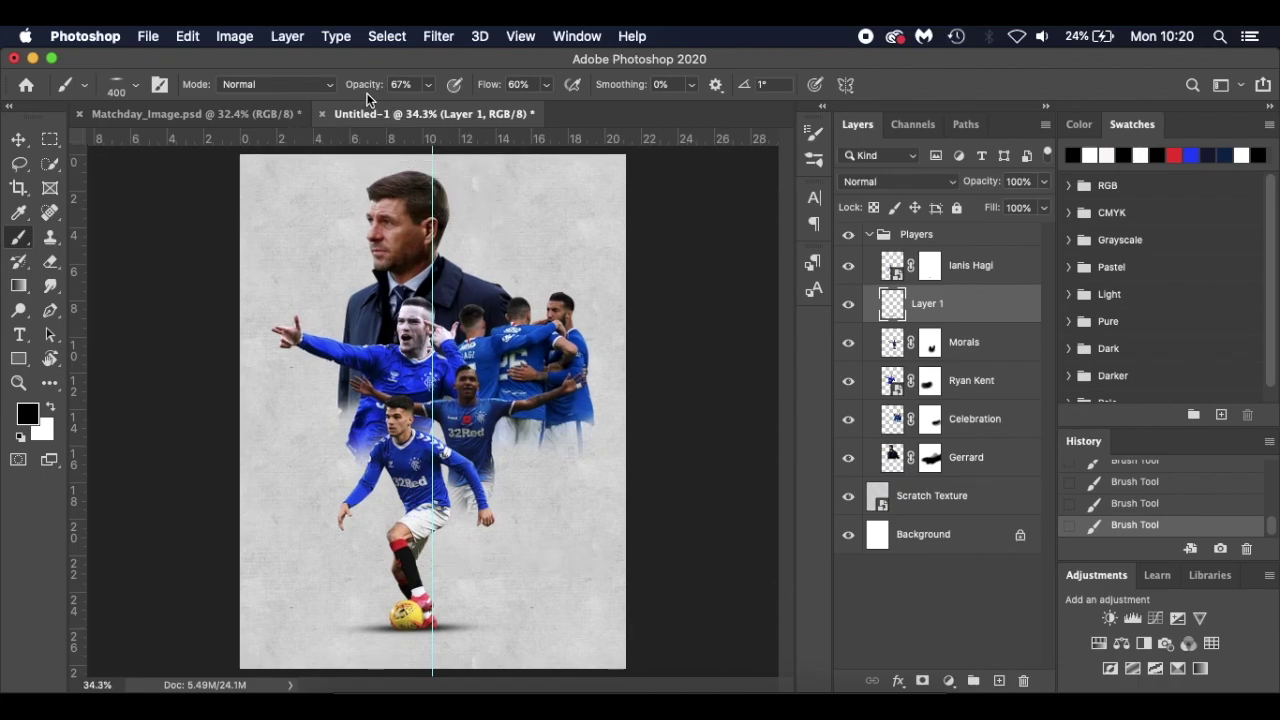
Rename the new layer holding the ground shadow as Shadow
{"action": "double_click", "coordinate": [930, 305]}
{"action": "type", "text": "Sh"}
{"action": "key", "text": "Return"}
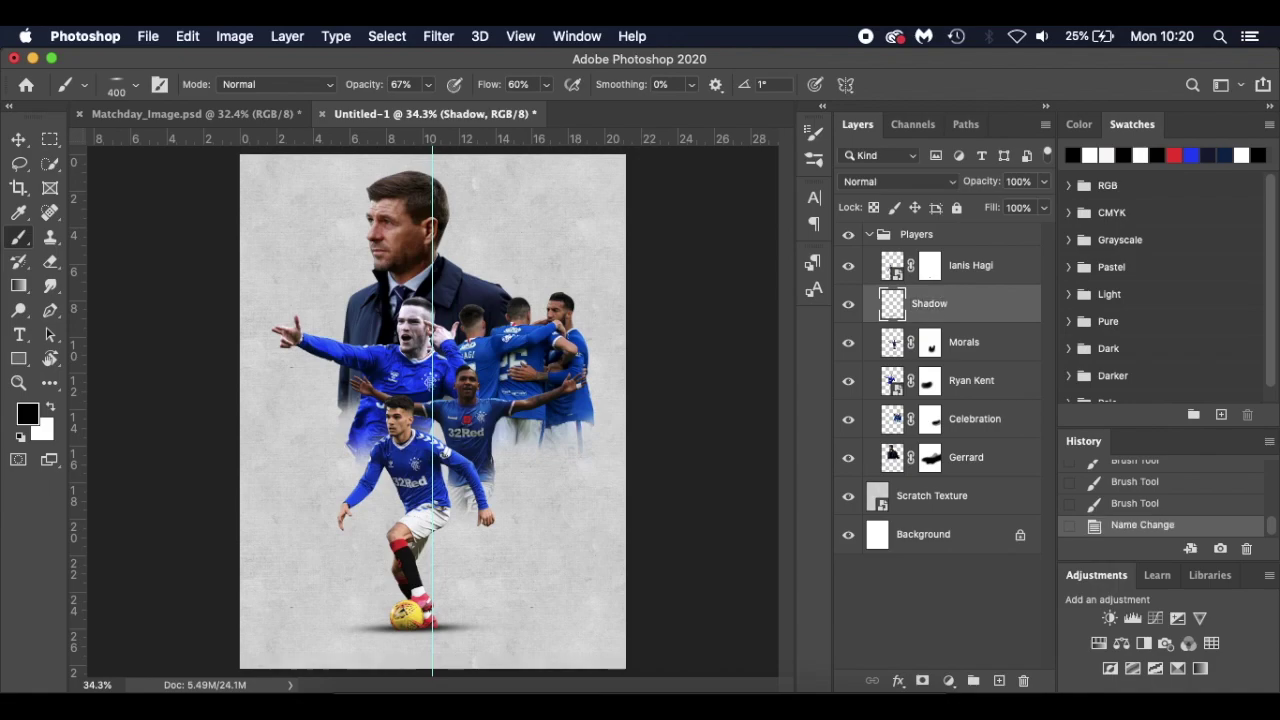
{"action": "left_click", "coordinate": [869, 235]}
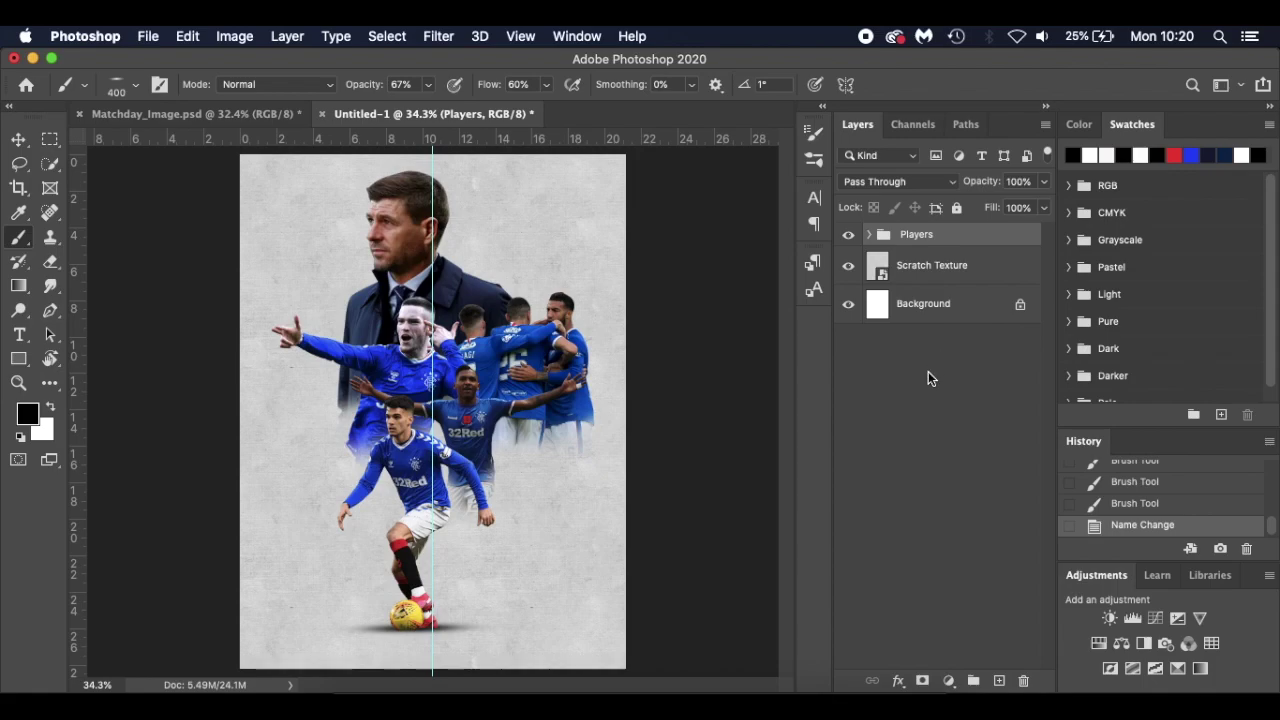
{"action": "left_click", "coordinate": [868, 235]}
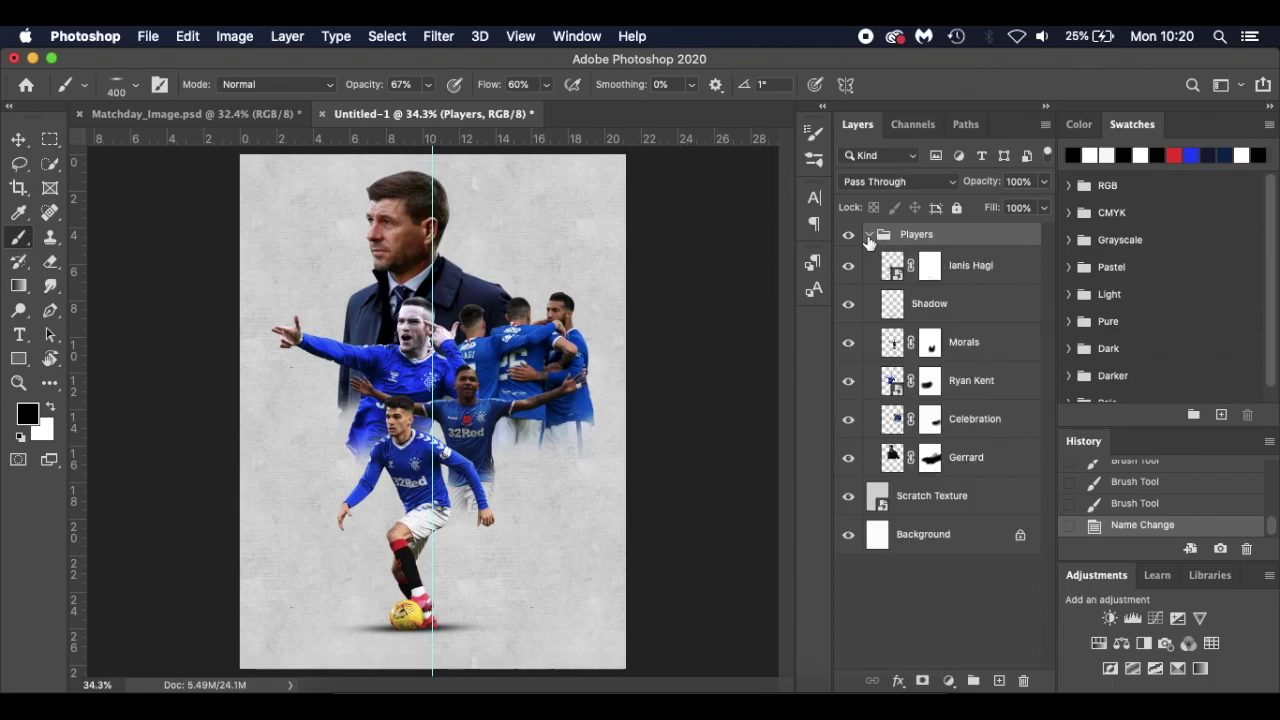
Check the layers inside the Players group, collapse it, then duplicate the group and hide the original
{"action": "left_click", "coordinate": [1008, 274]}
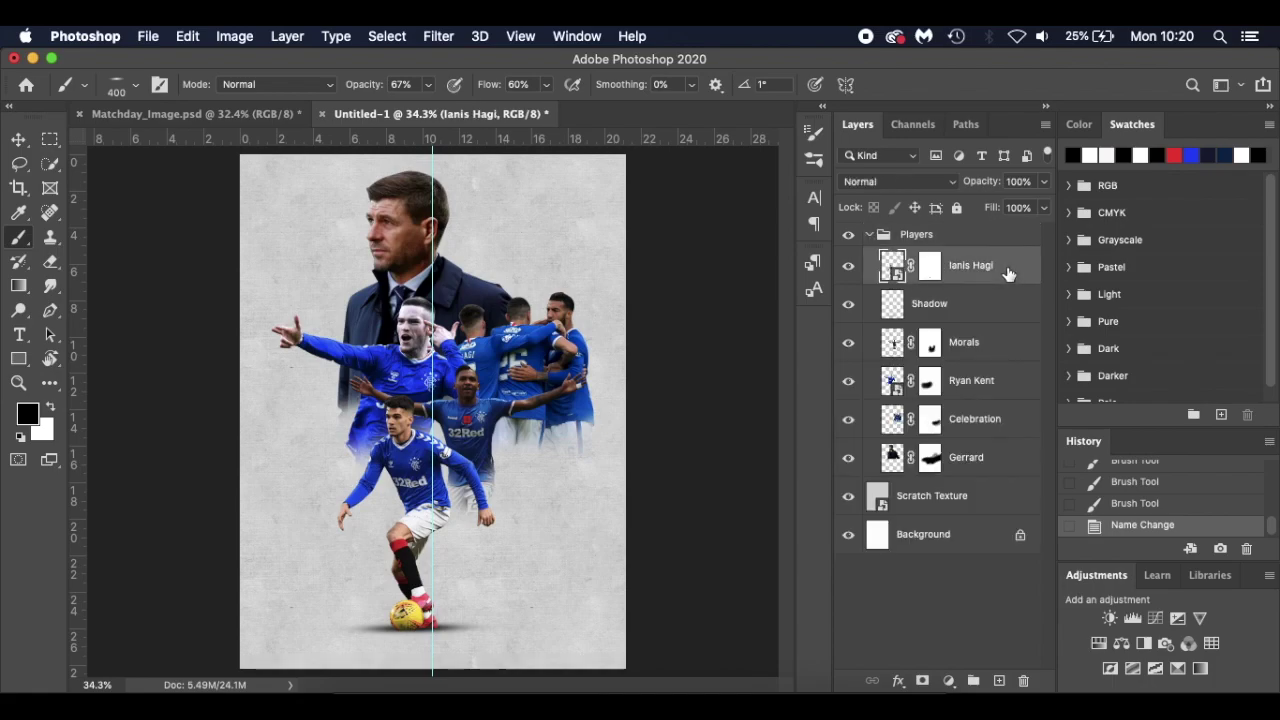
{"action": "left_click", "coordinate": [1006, 466], "text": "shift"}
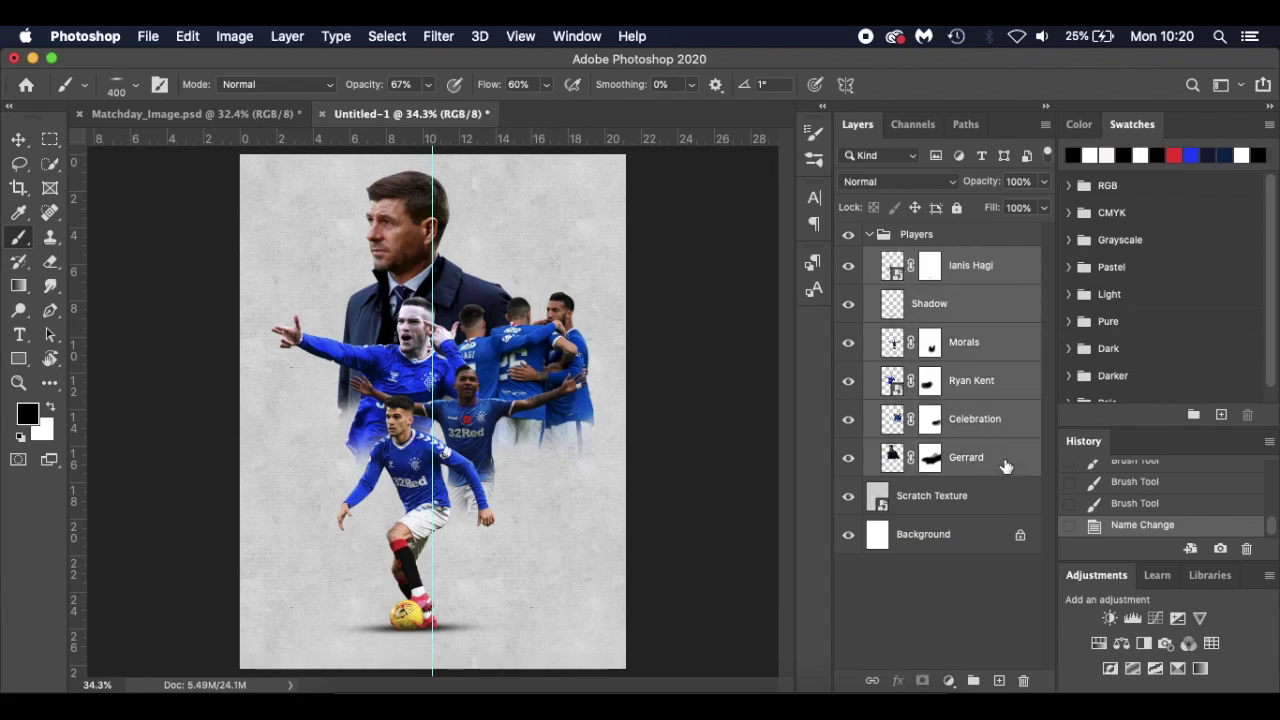
{"action": "left_click", "coordinate": [868, 235]}
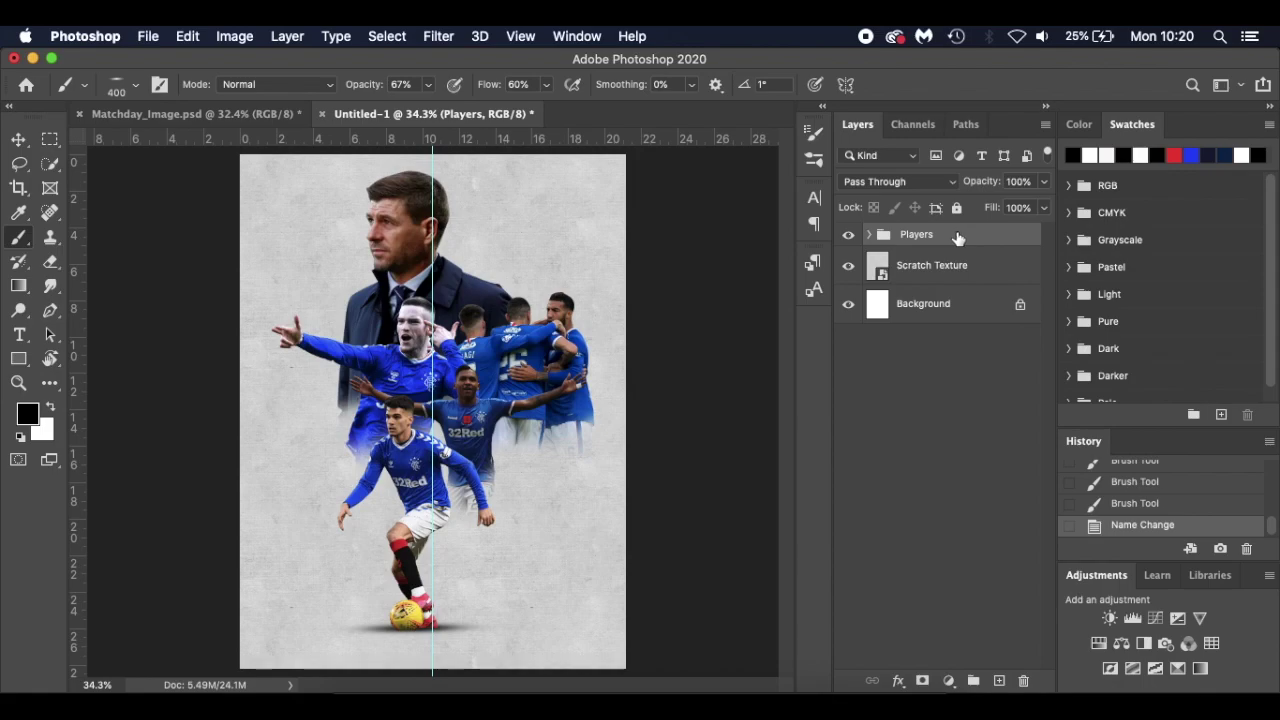
{"action": "key", "text": "super+j"}
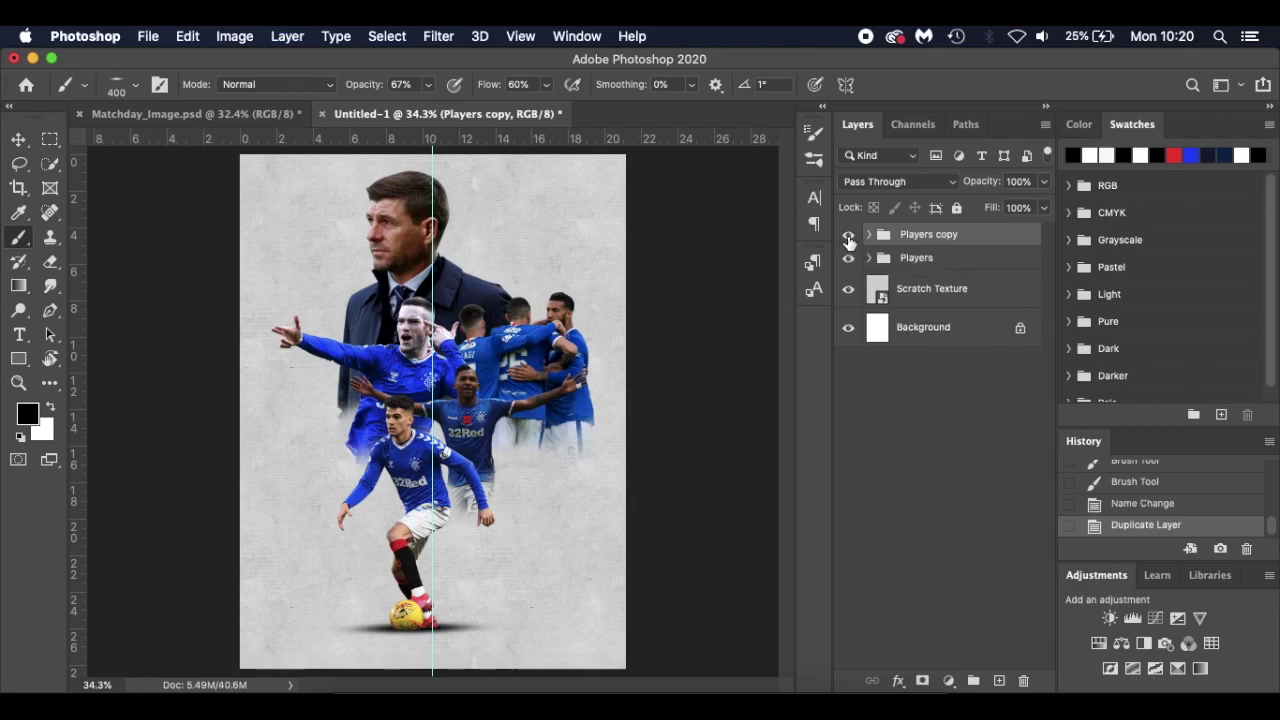
{"action": "left_click", "coordinate": [848, 258]}
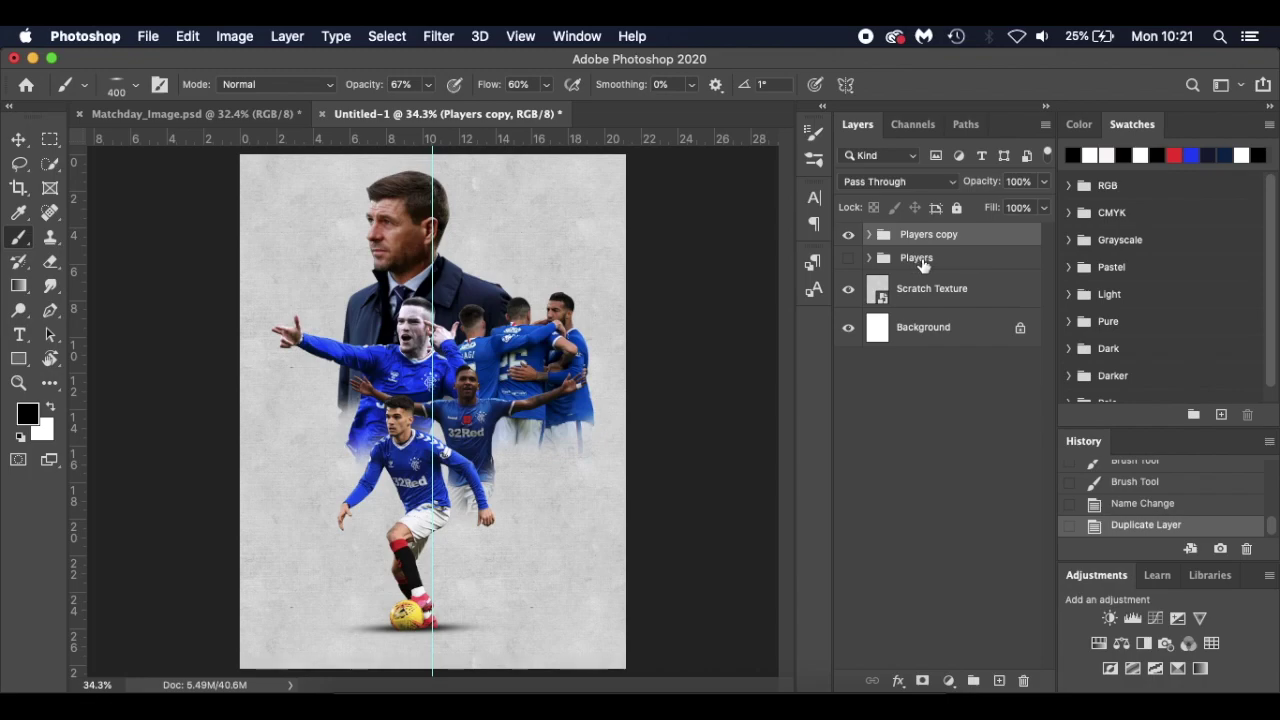
Convert the Players copy group to a smart object and duplicate the resulting layer
{"action": "right_click", "coordinate": [980, 235]}
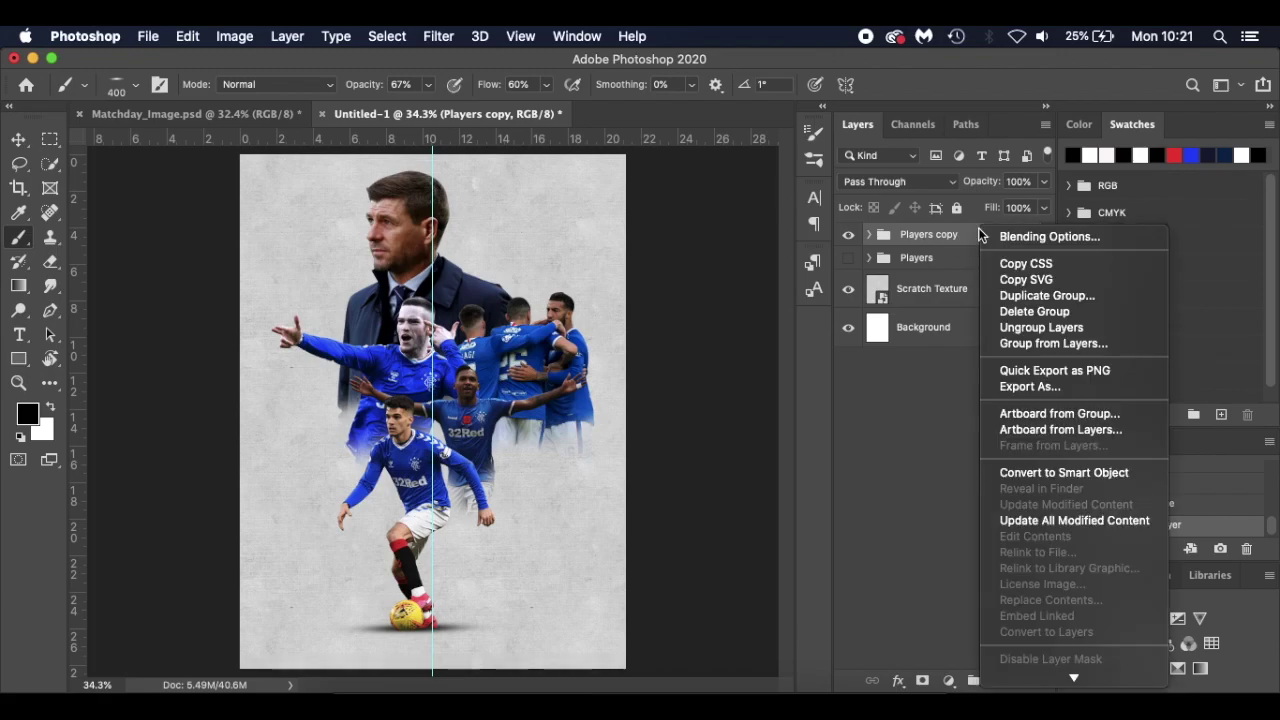
{"action": "left_click", "coordinate": [1020, 474]}
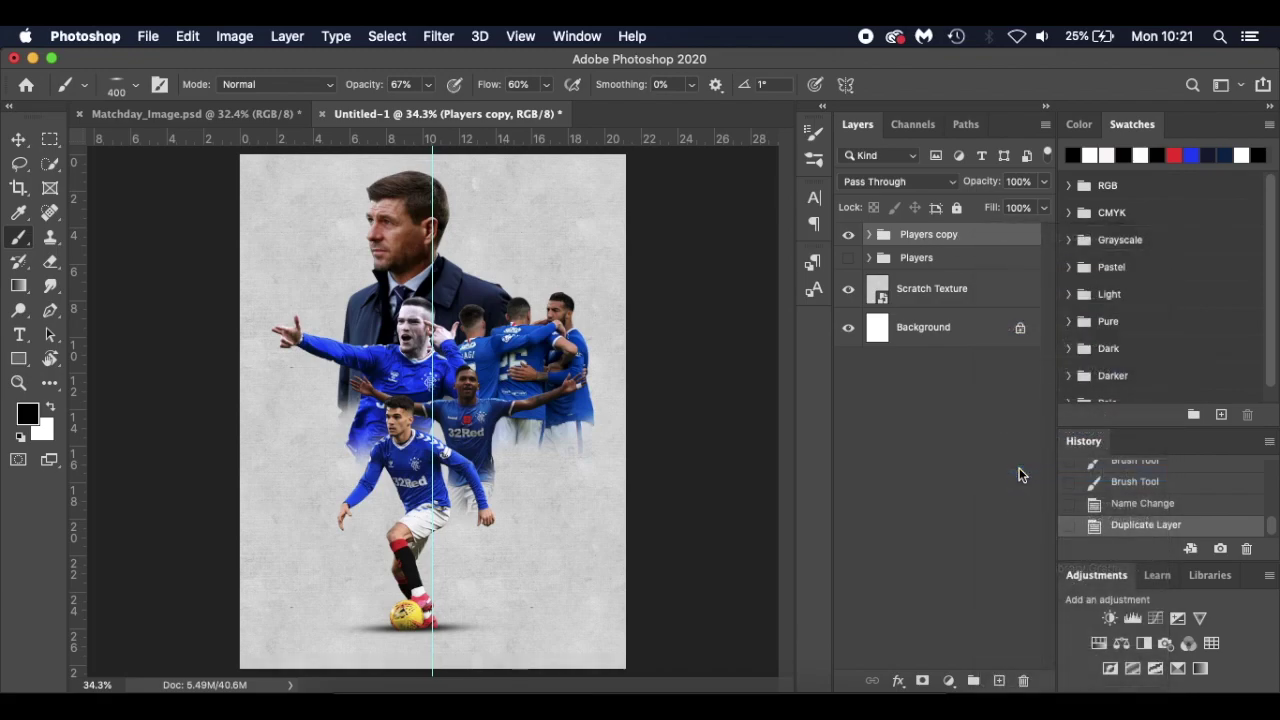
{"action": "left_click", "coordinate": [848, 243]}
{"action": "left_click", "coordinate": [848, 243]}
{"action": "key", "text": "v"}
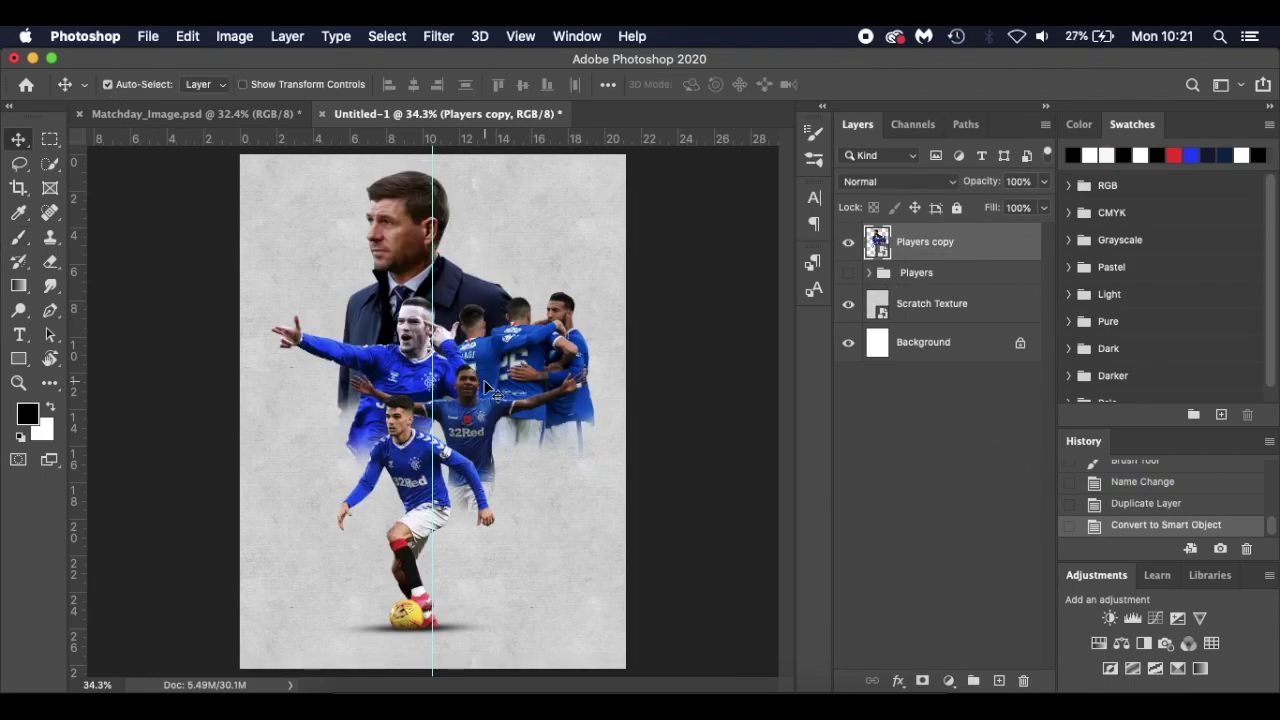
{"action": "mouse_move", "coordinate": [477, 413]}
{"action": "left_mouse_down"}
{"action": "mouse_move", "coordinate": [507, 379]}
{"action": "mouse_move", "coordinate": [477, 413]}
{"action": "left_mouse_up"}
{"action": "key", "text": "super+j"}
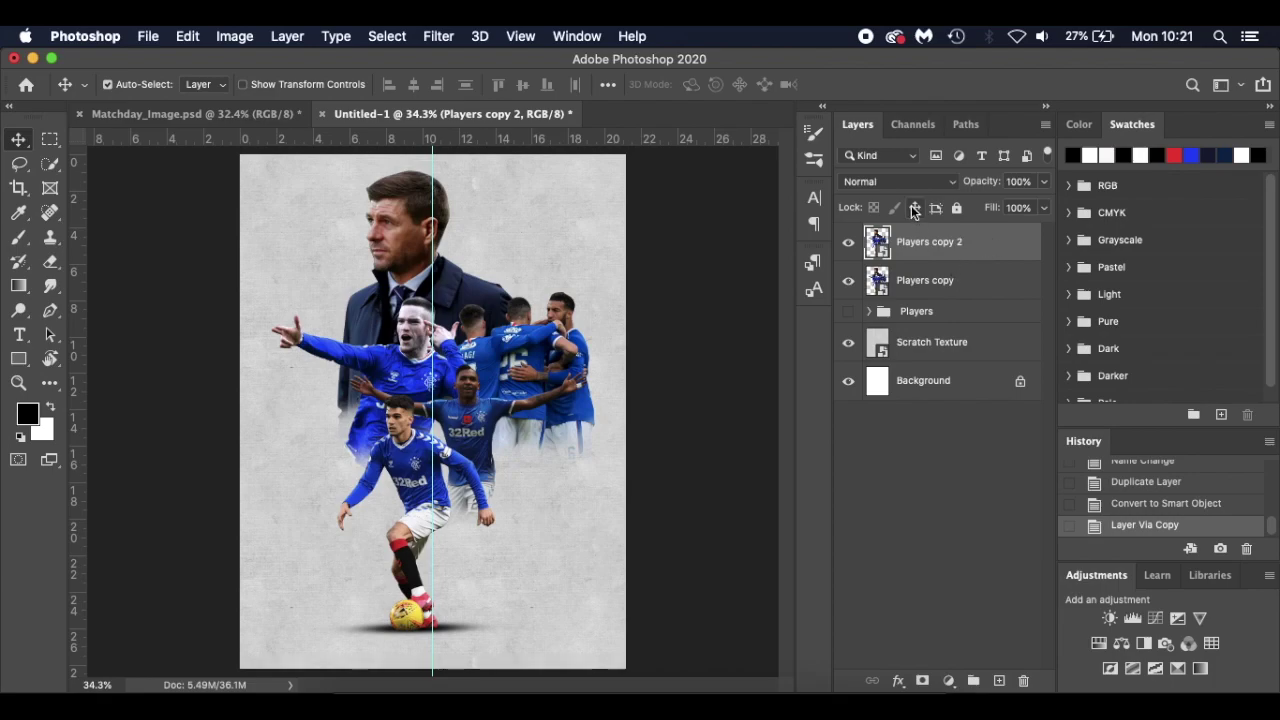
Apply a High Pass filter with a 2.0-pixel radius to Players copy 2 and set its blend mode to Overlay
{"action": "left_click", "coordinate": [440, 37]}
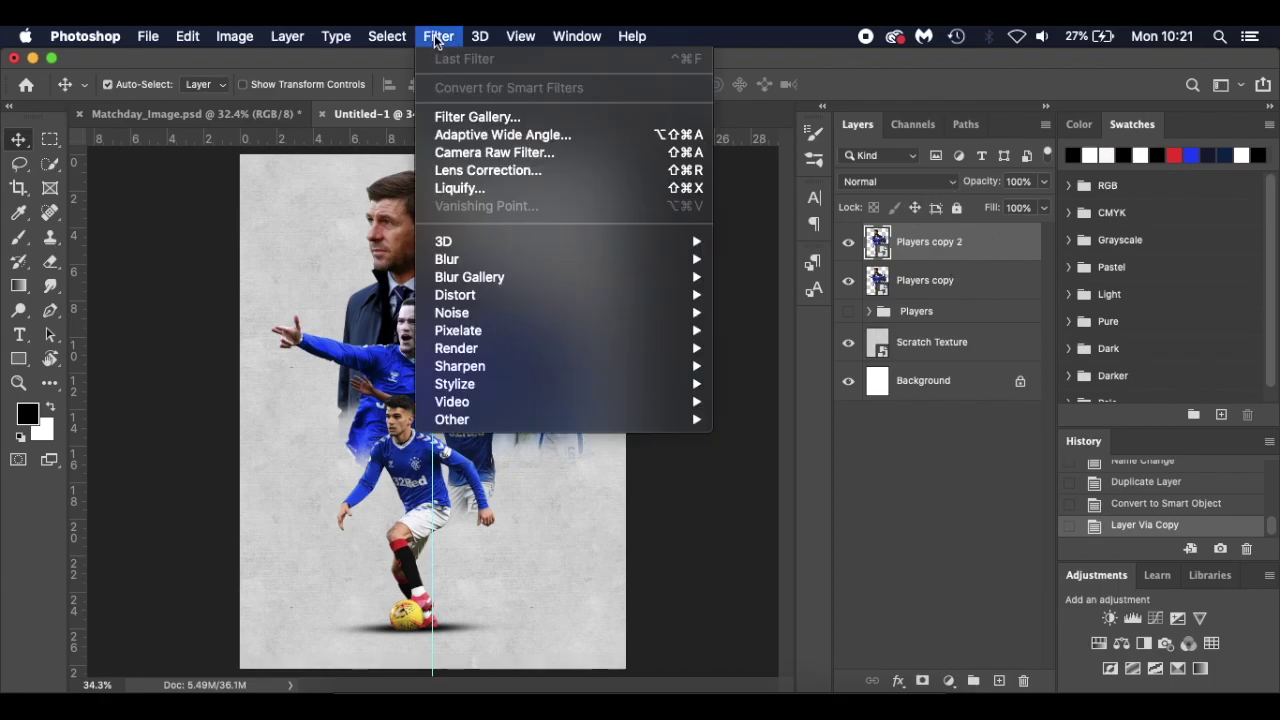
{"action": "mouse_move", "coordinate": [510, 413]}
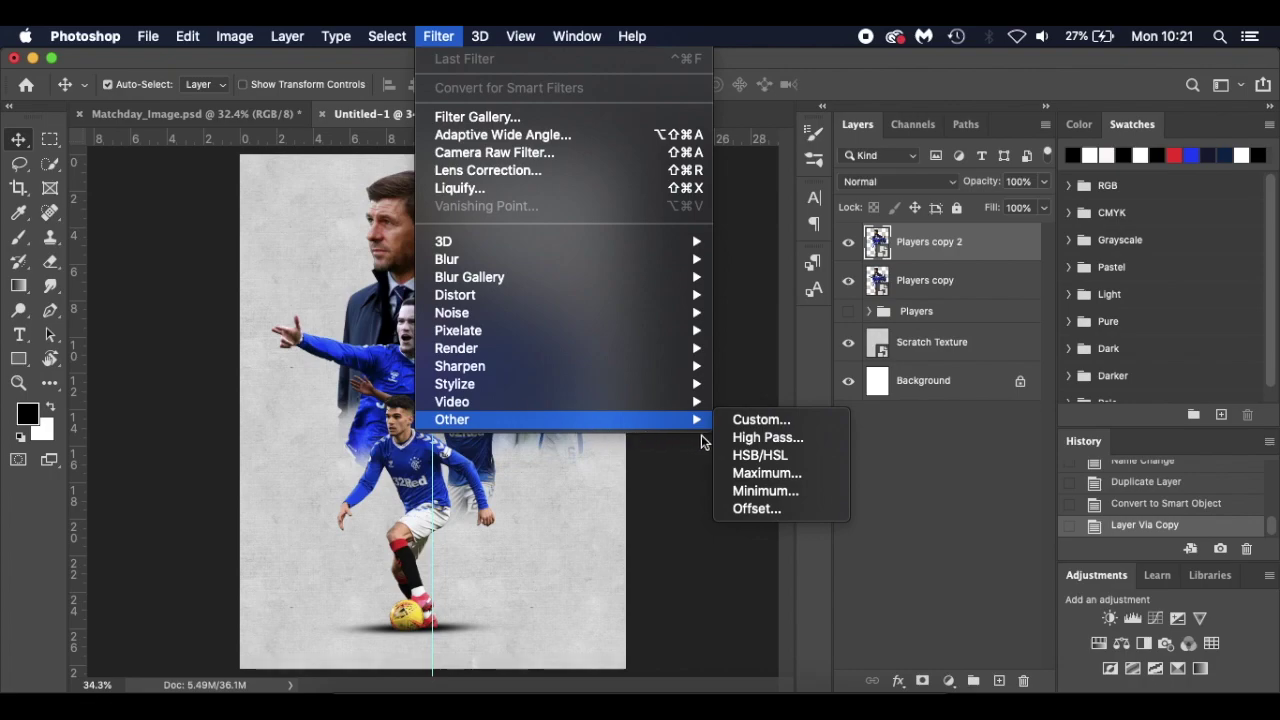
{"action": "left_click", "coordinate": [816, 439]}
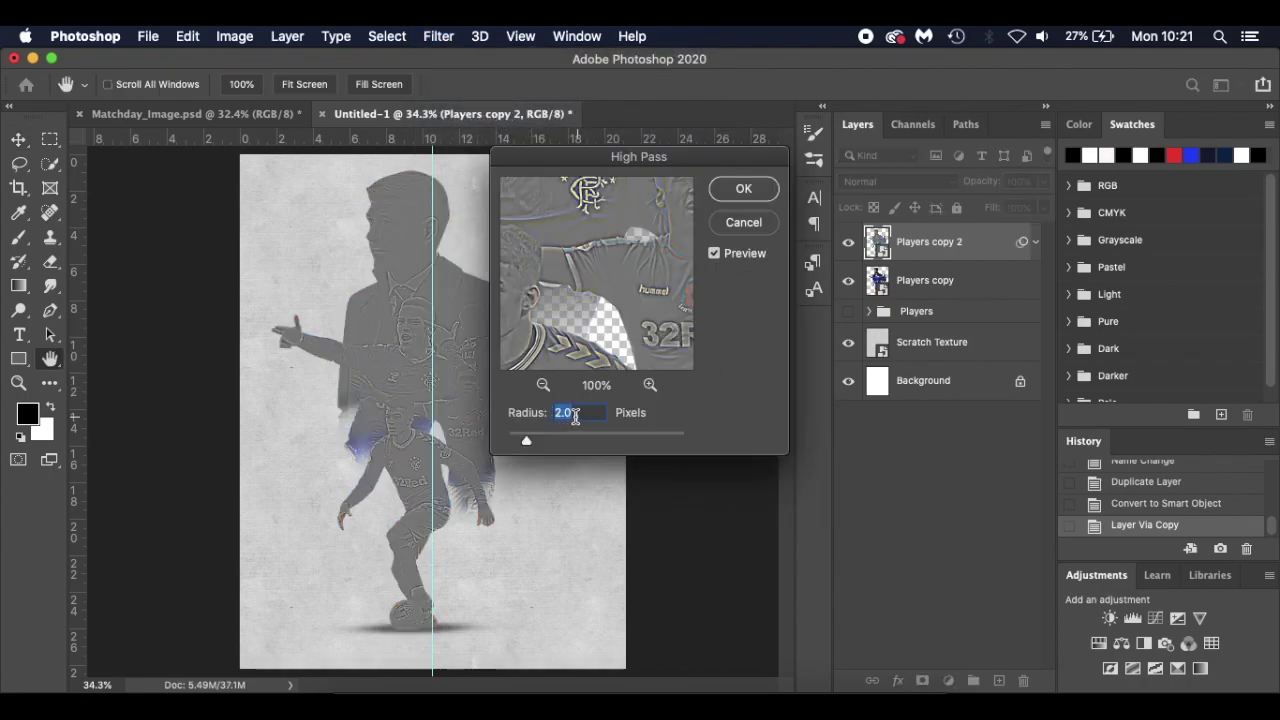
{"action": "left_click", "coordinate": [742, 192]}
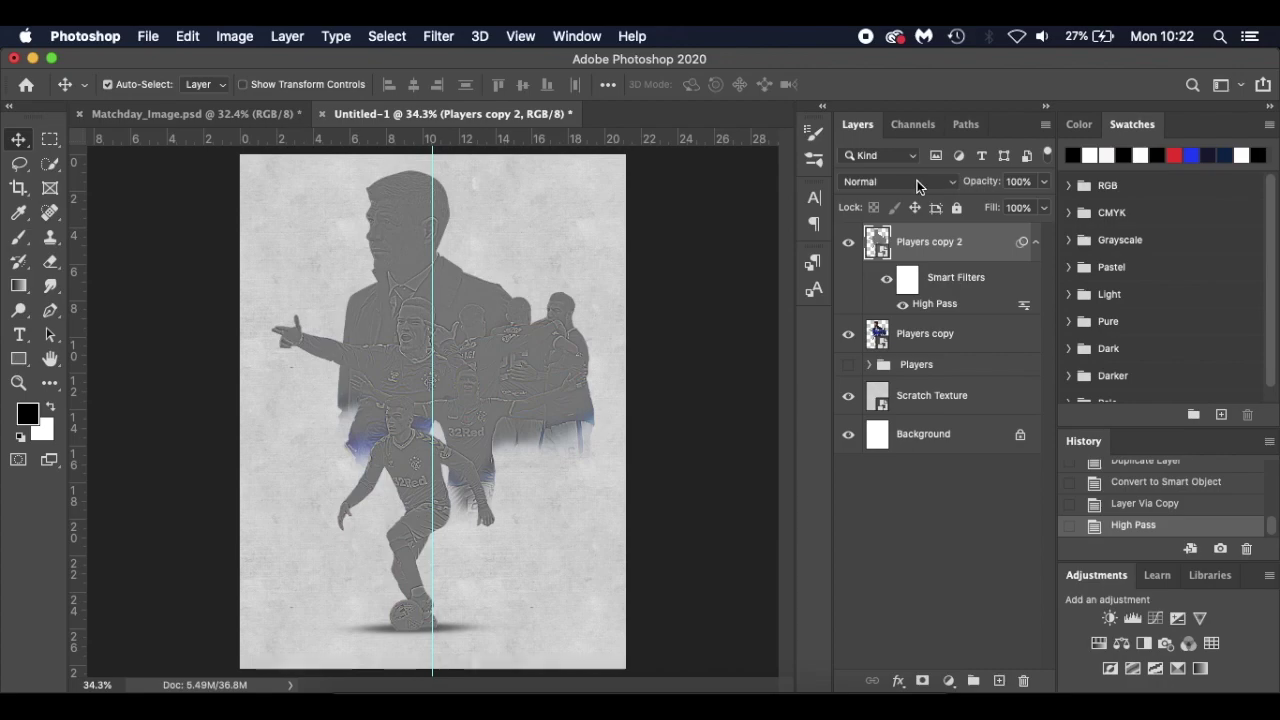
{"action": "left_click", "coordinate": [918, 184]}
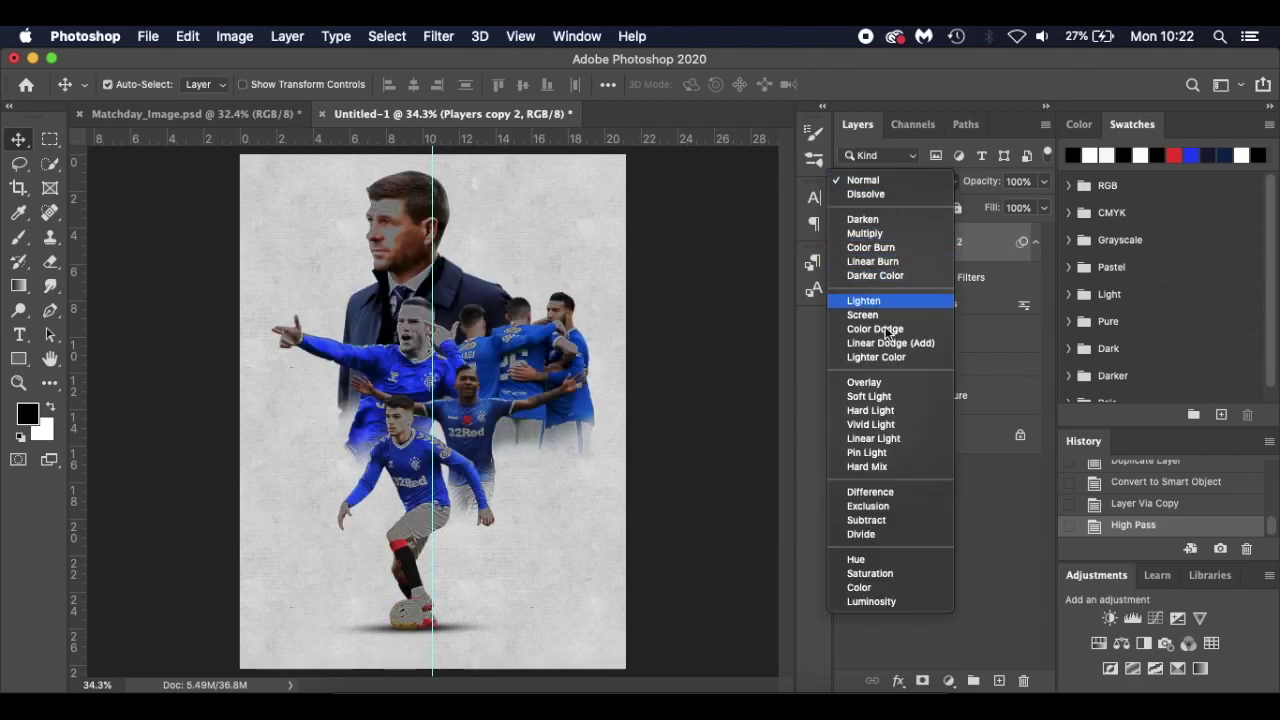
{"action": "left_click", "coordinate": [866, 383]}
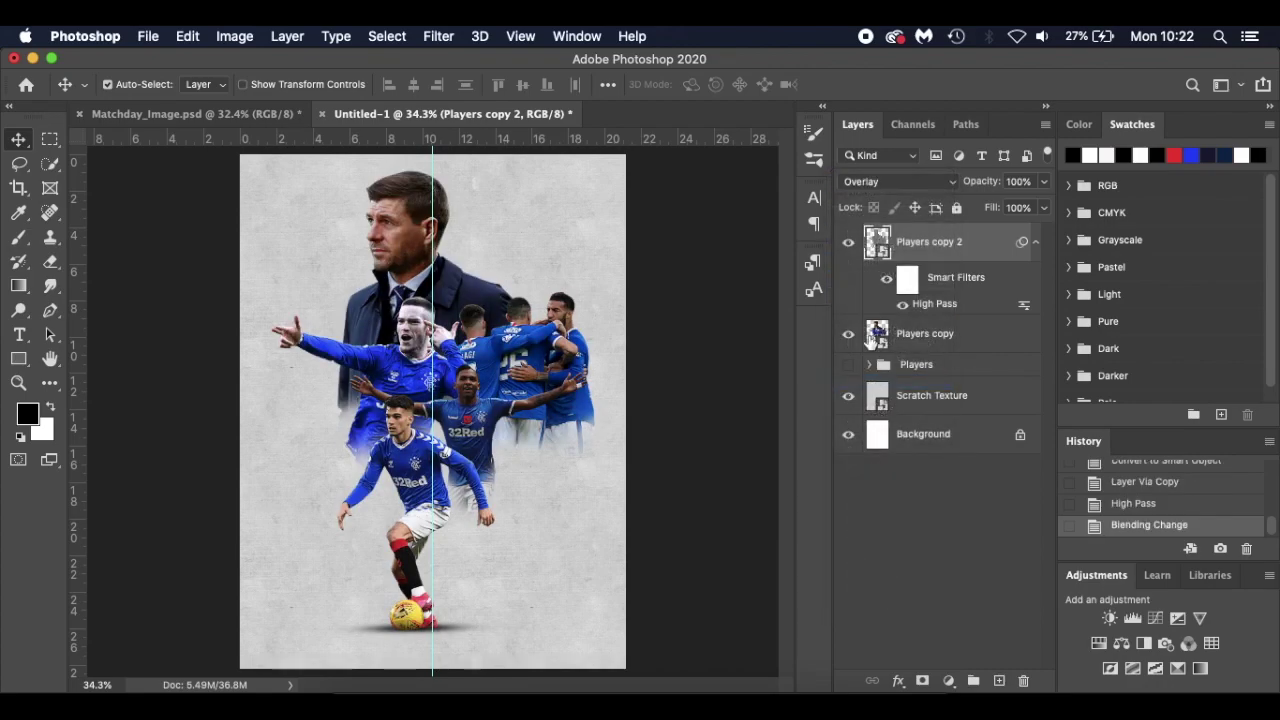
Compare the sharpness of the manager and players with the Players copy 2 layer hidden and shown
{"action": "scroll", "coordinate": [406, 286], "scroll_direction": "up", "scroll_amount": 8}
{"action": "scroll", "coordinate": [406, 286], "scroll_direction": "up", "scroll_amount": 10}
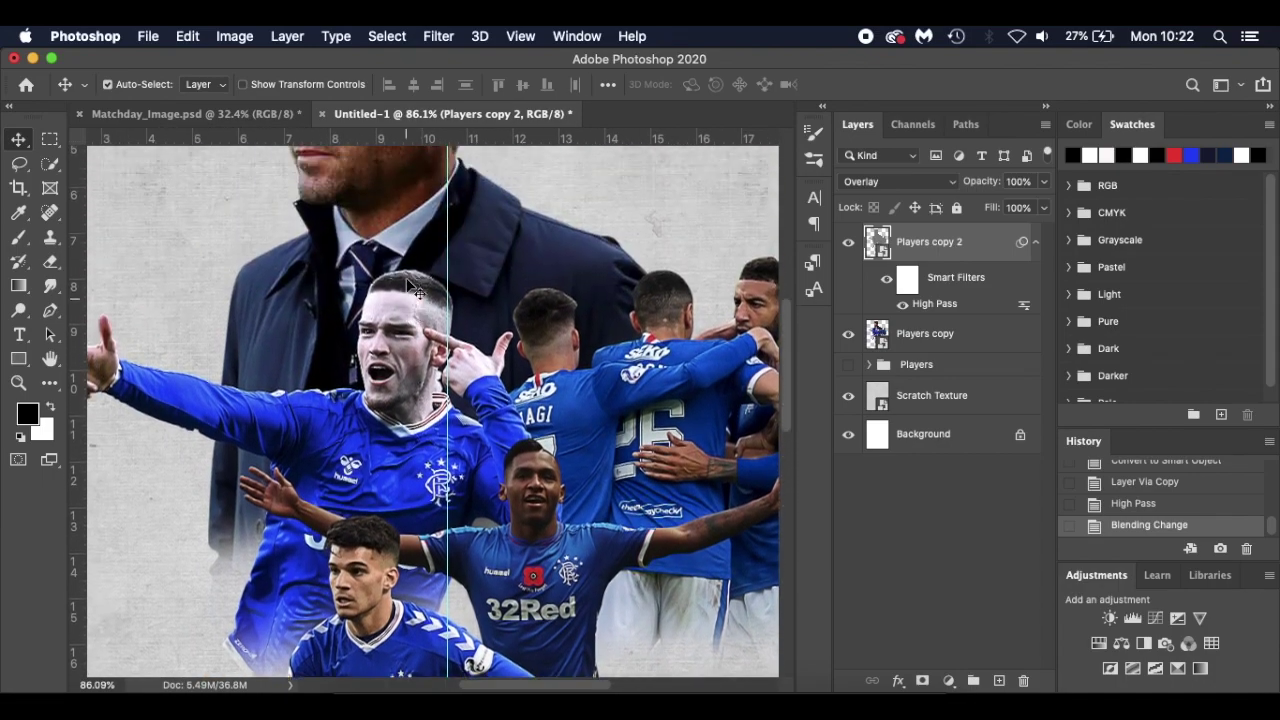
{"action": "left_click", "coordinate": [848, 243]}
{"action": "left_click", "coordinate": [848, 243]}
{"action": "left_click", "coordinate": [848, 243]}
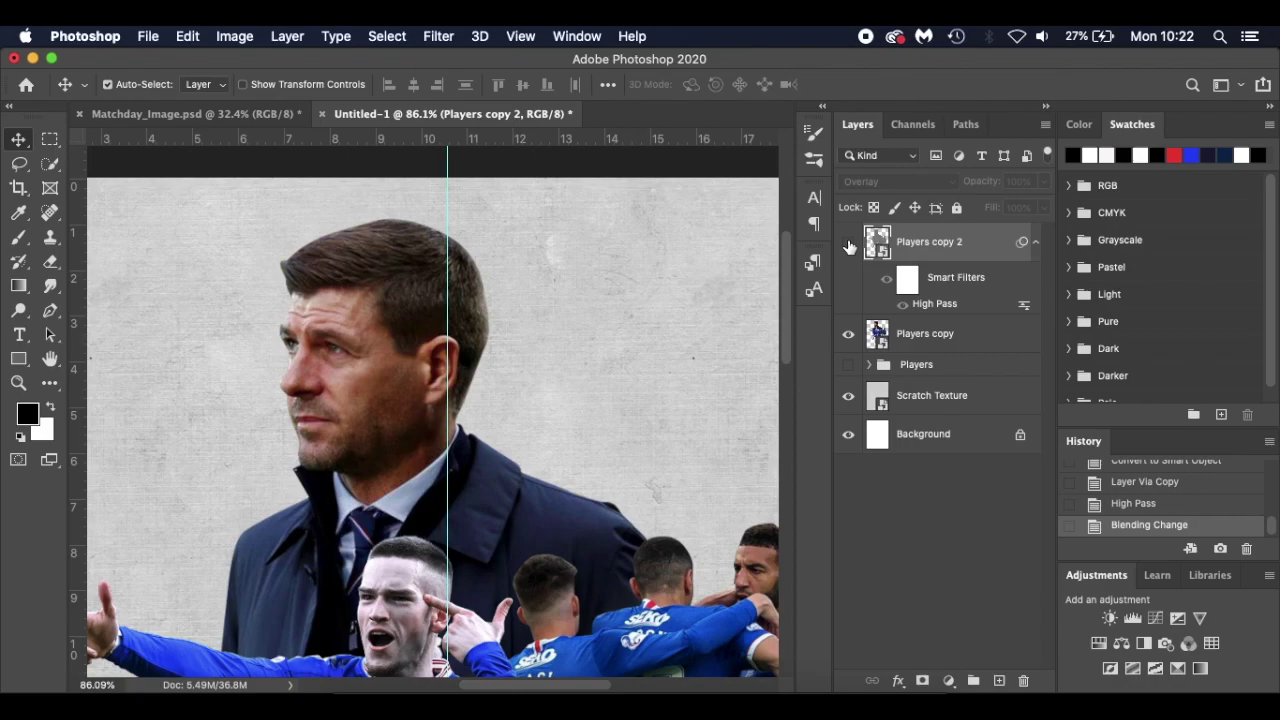
{"action": "left_click", "coordinate": [848, 243]}
{"action": "left_click", "coordinate": [848, 243]}
{"action": "left_click", "coordinate": [848, 243]}
{"action": "left_click", "coordinate": [848, 243]}
{"action": "left_click", "coordinate": [848, 243]}
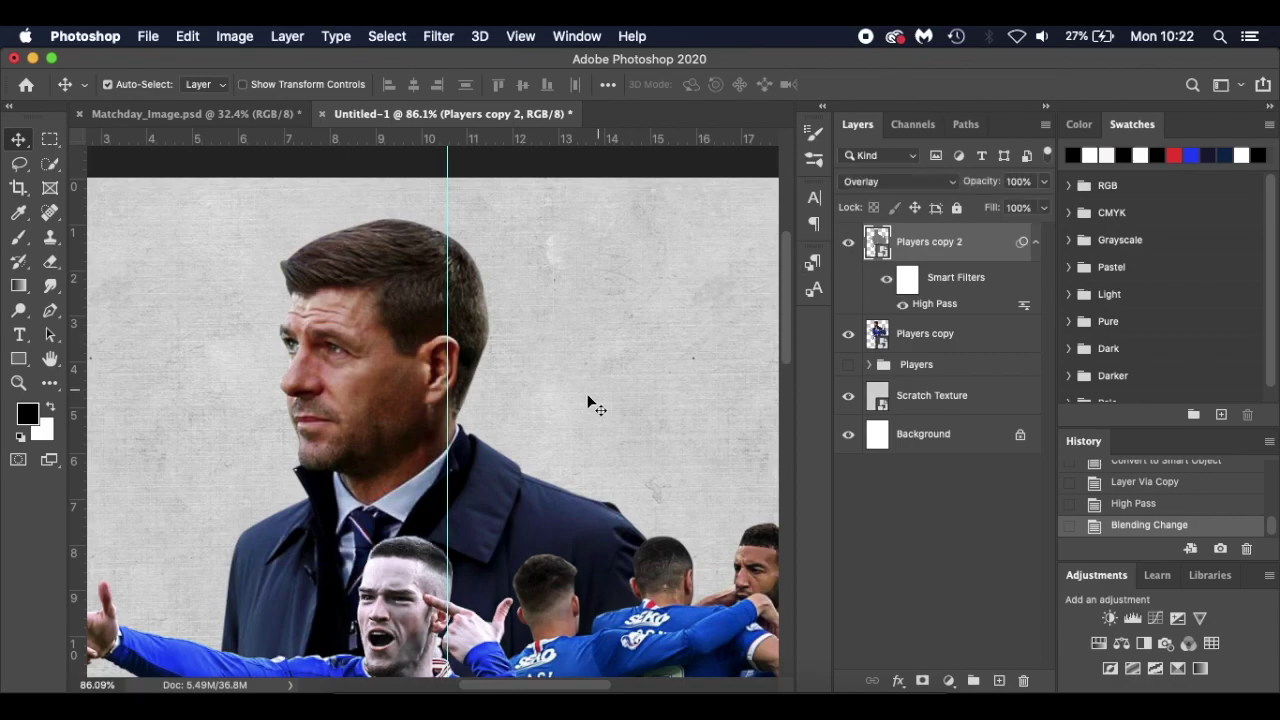
{"action": "scroll", "coordinate": [589, 393], "scroll_direction": "down", "scroll_amount": 6}
{"action": "scroll", "coordinate": [589, 403], "scroll_direction": "down", "scroll_amount": 1}
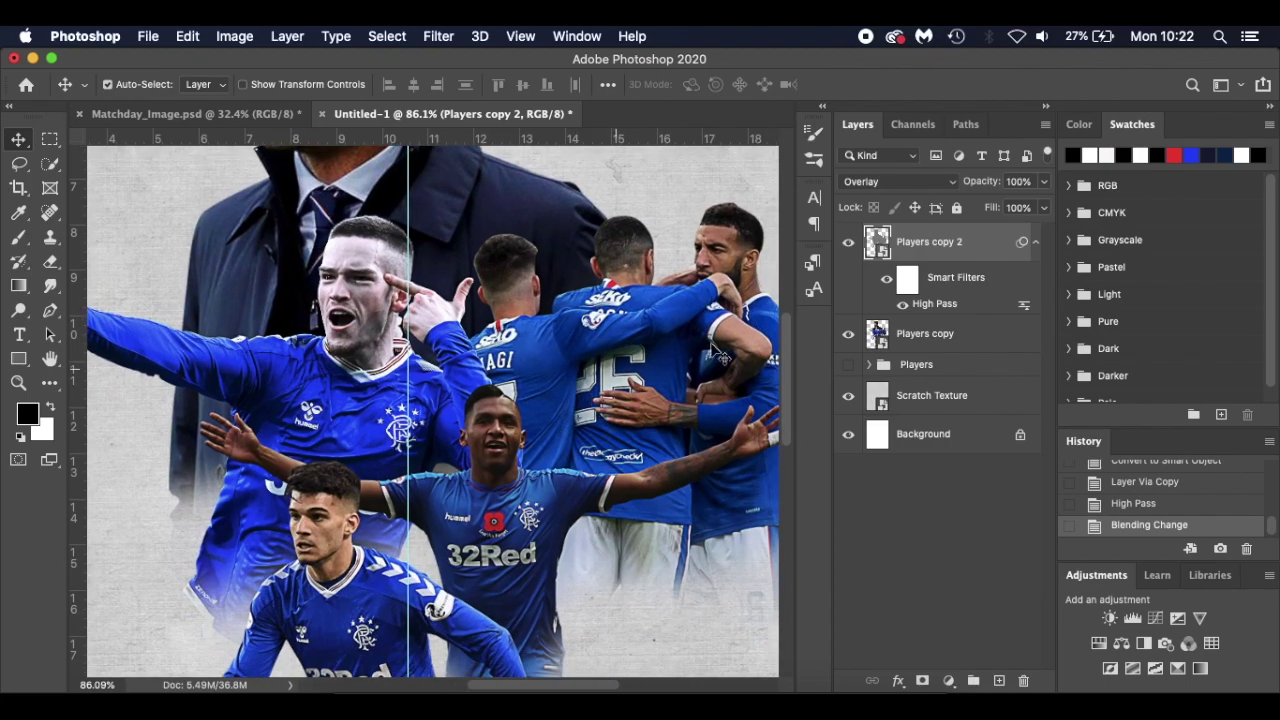
{"action": "left_click", "coordinate": [849, 245]}
{"action": "left_click", "coordinate": [848, 243]}
{"action": "key", "text": "super+0"}
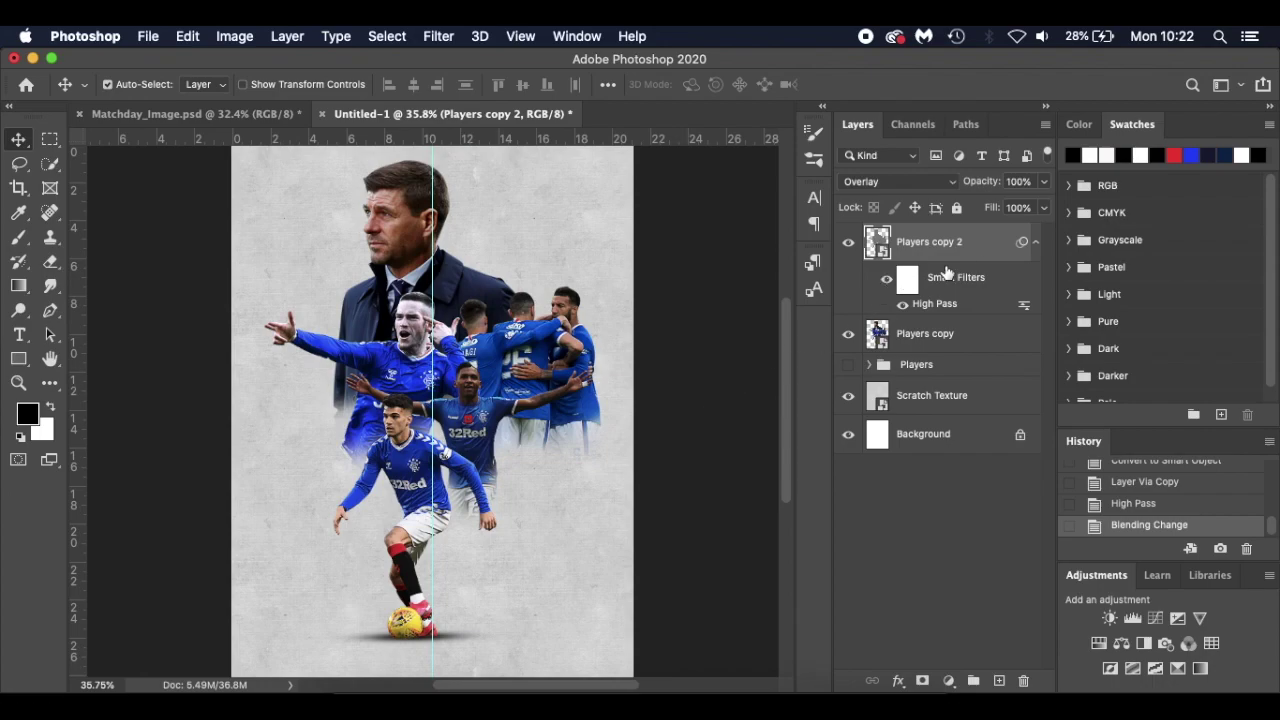
Collapse the smart filter list and add a Black & White adjustment layer with the Blue Filter preset above Players copy 2
{"action": "left_click", "coordinate": [1036, 244]}
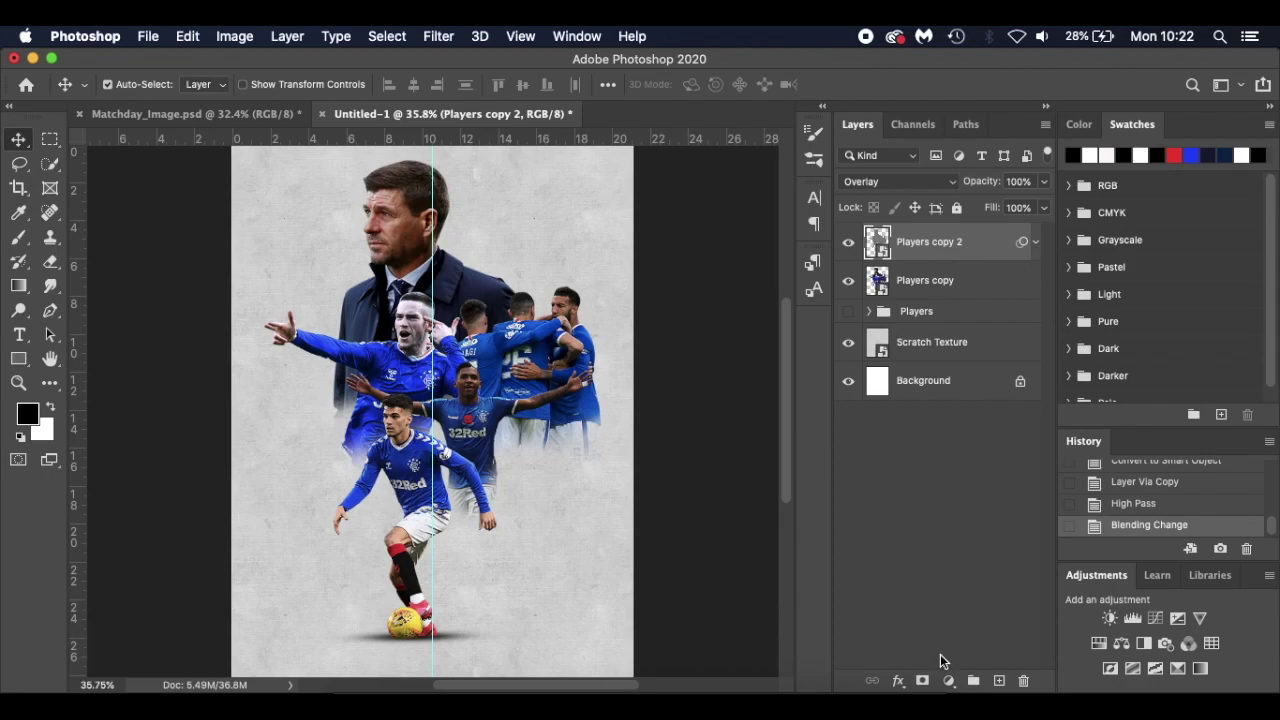
{"action": "left_click", "coordinate": [947, 681]}
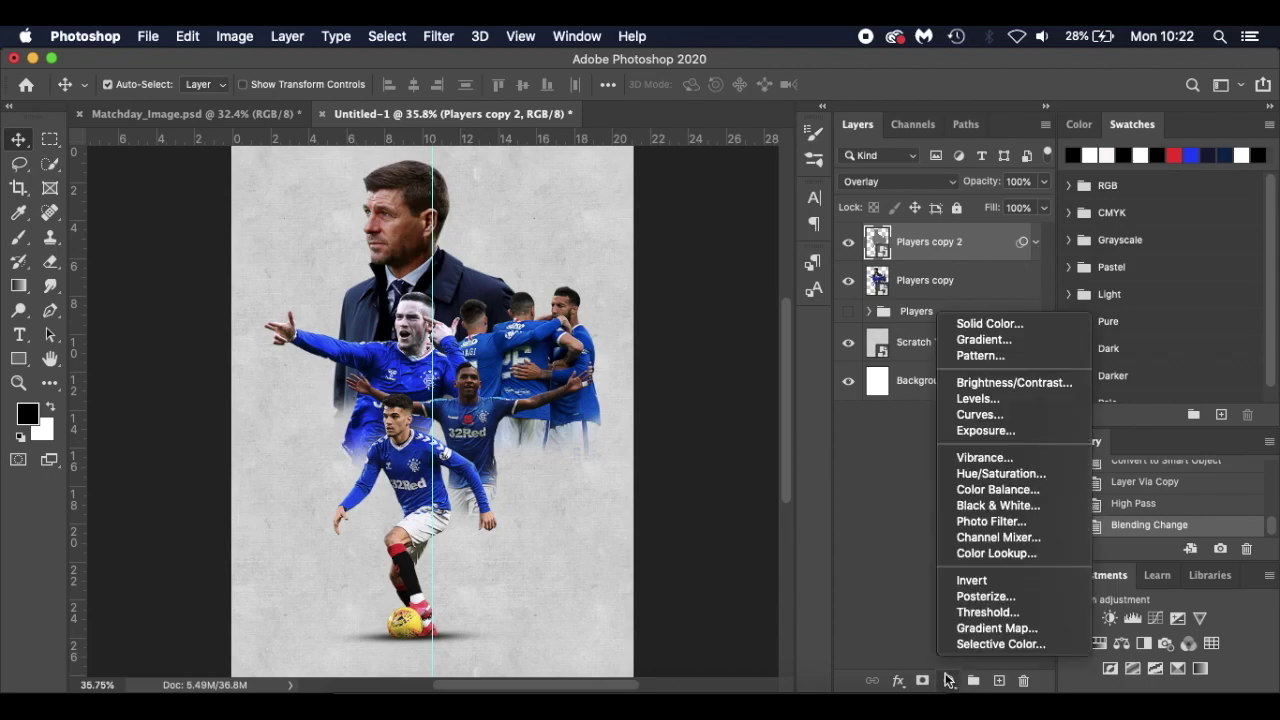
{"action": "left_click", "coordinate": [1036, 513]}
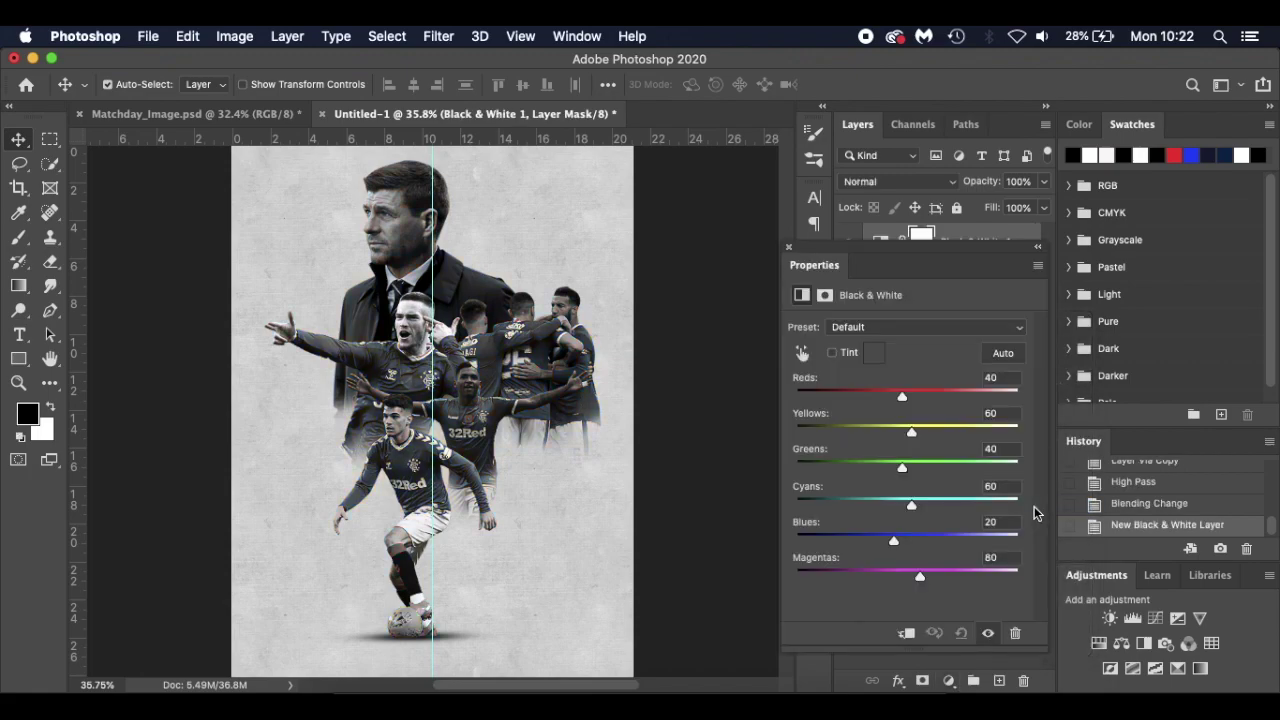
{"action": "left_click", "coordinate": [980, 330]}
{"action": "left_click", "coordinate": [940, 354]}
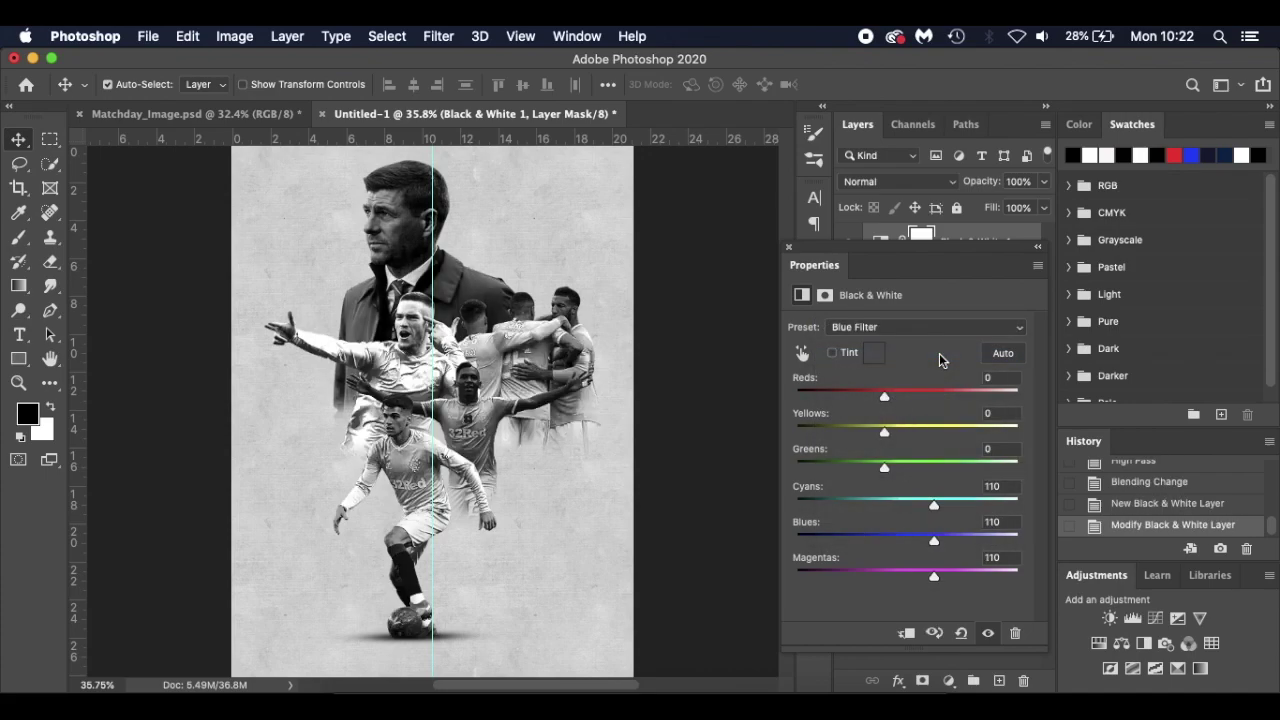
{"action": "left_click", "coordinate": [790, 249]}
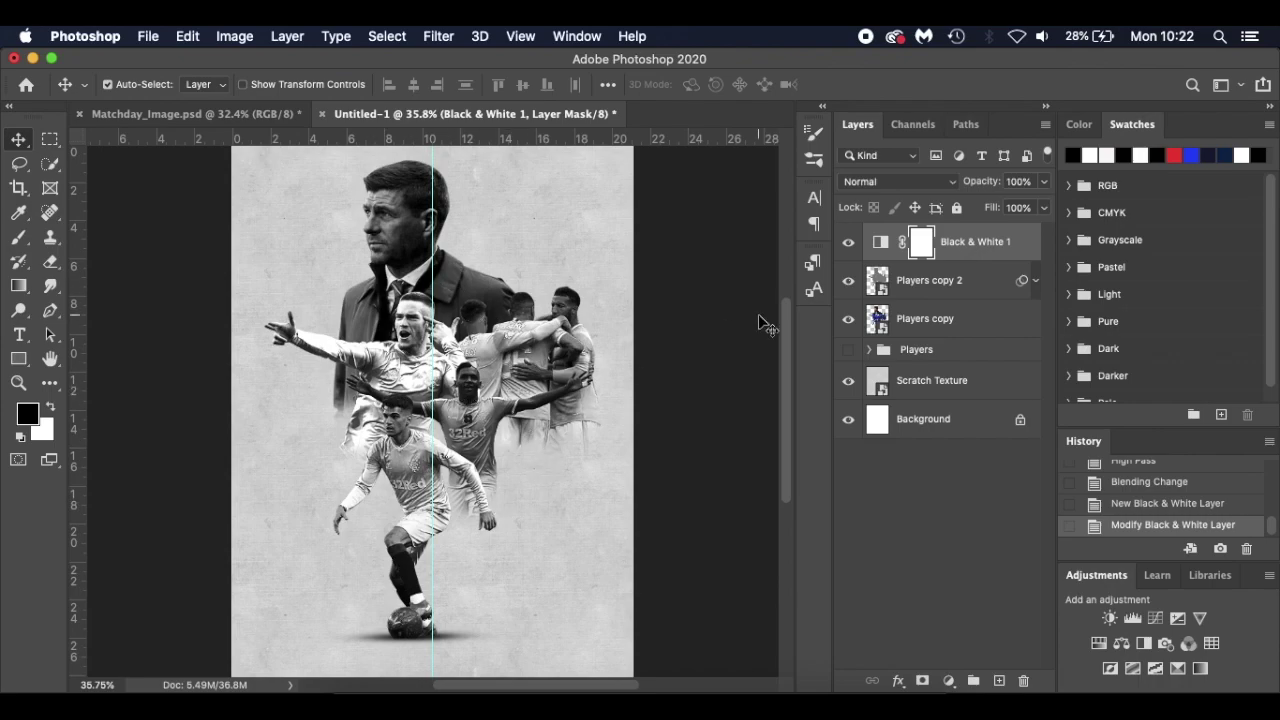
Clip the Black & White adjustment to the Players copy 2 layer, trying one release of the clipping mask before recreating it
{"action": "left_click", "coordinate": [980, 259], "text": "alt"}
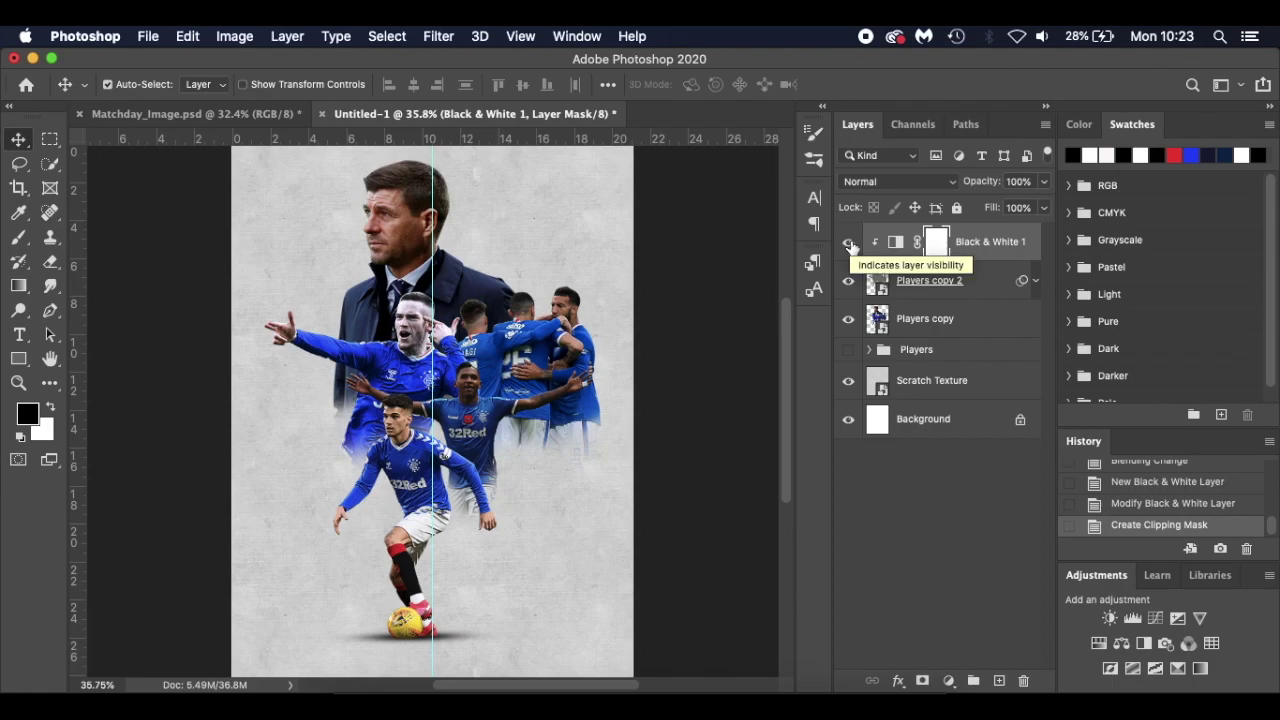
{"action": "left_click", "coordinate": [976, 259], "text": "alt"}
{"action": "right_click", "coordinate": [1018, 257]}
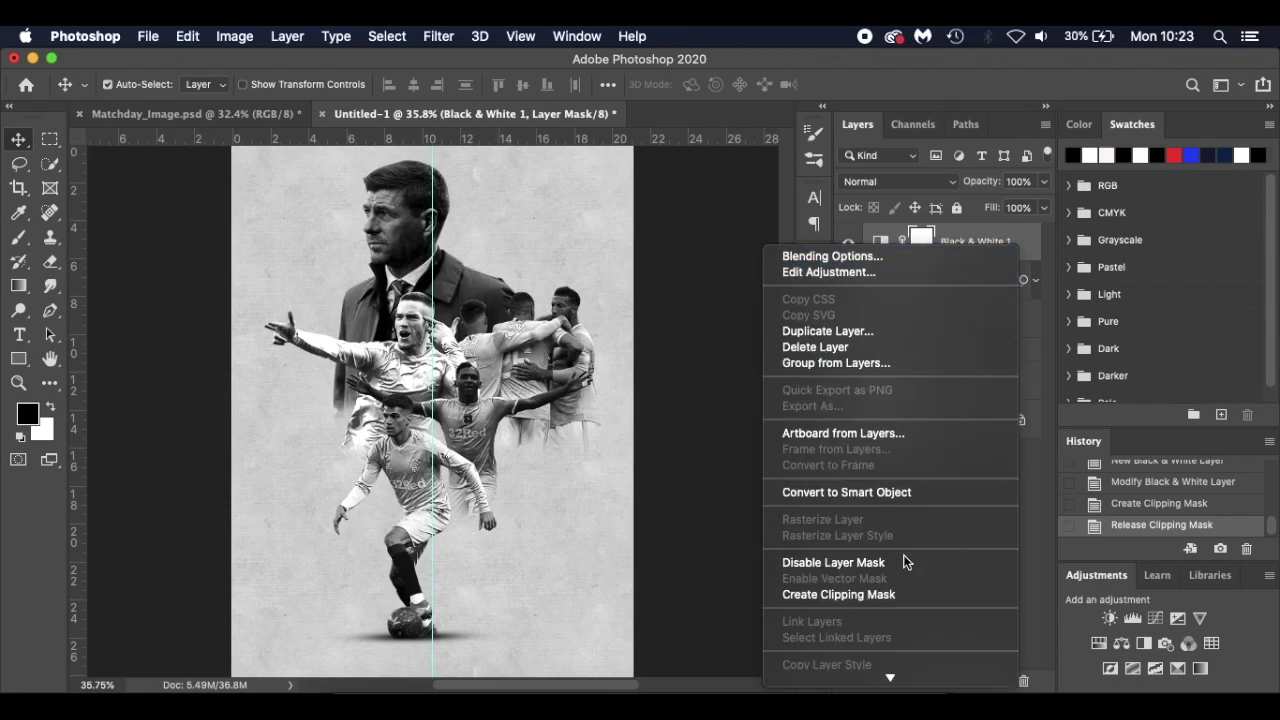
{"action": "left_click", "coordinate": [918, 597]}
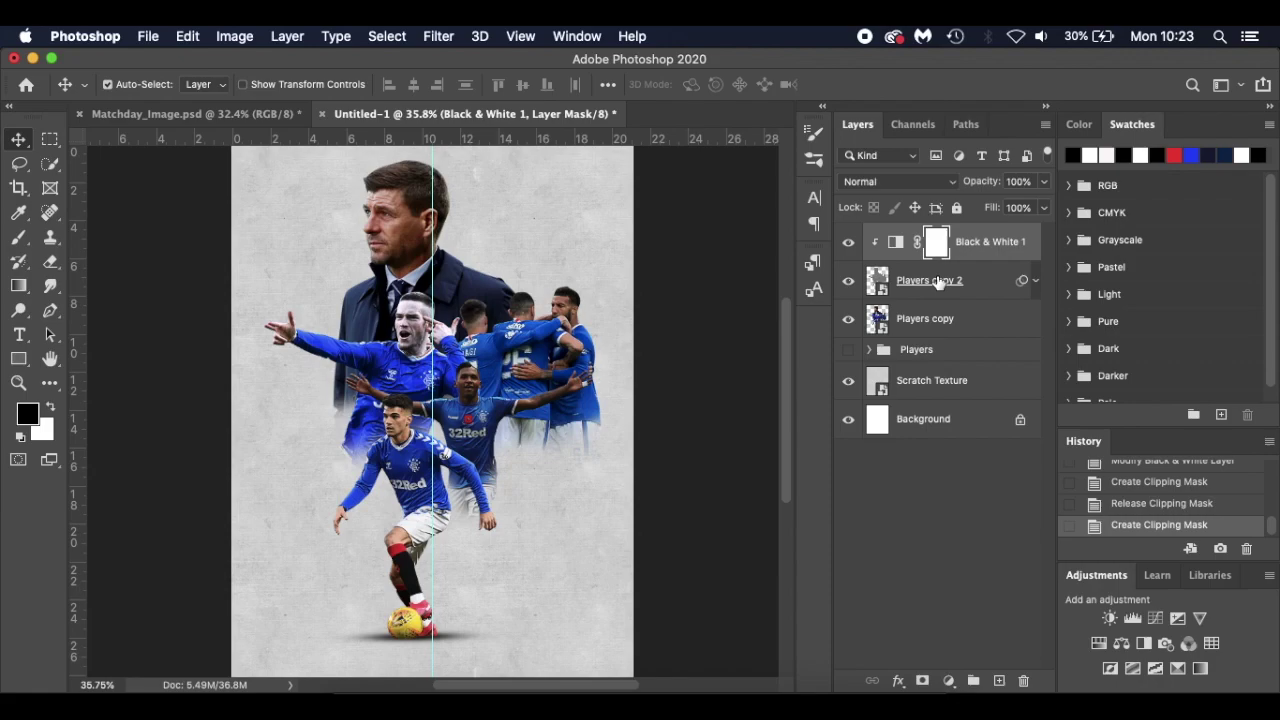
Set the Black & White adjustment's blend mode to Darken and its opacity to 30%
{"action": "left_click", "coordinate": [909, 186]}
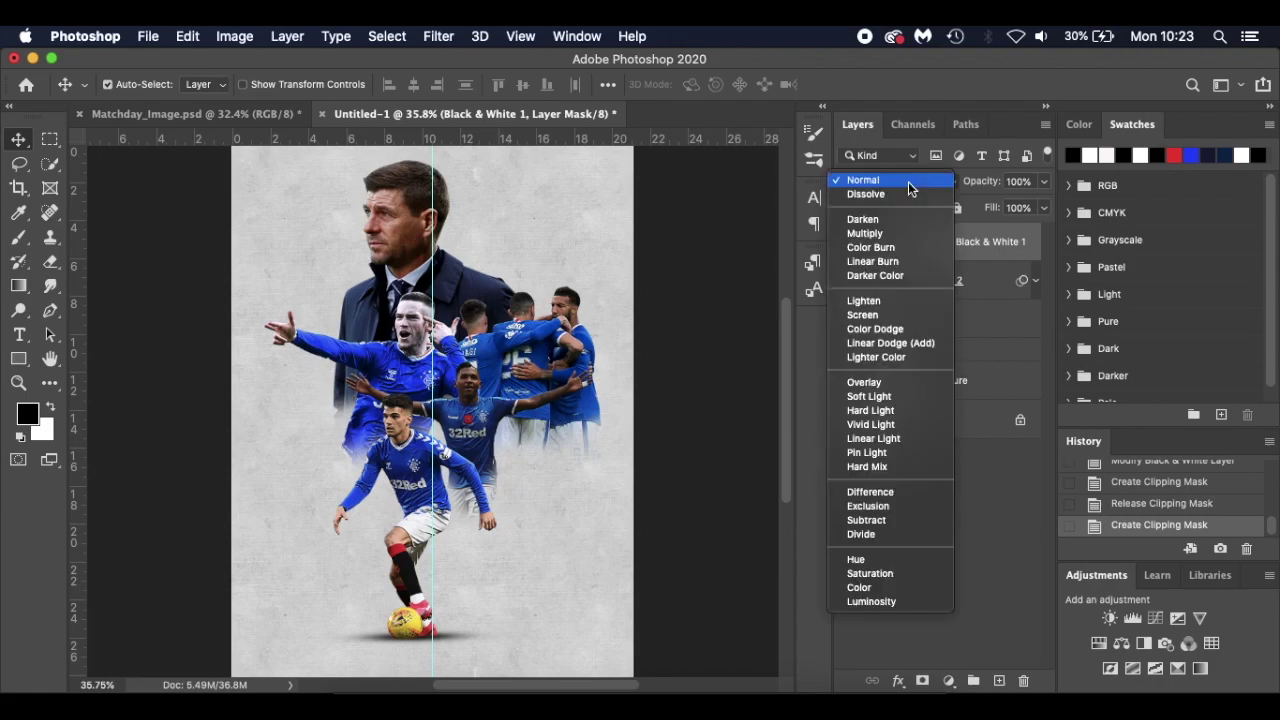
{"action": "left_click", "coordinate": [897, 221]}
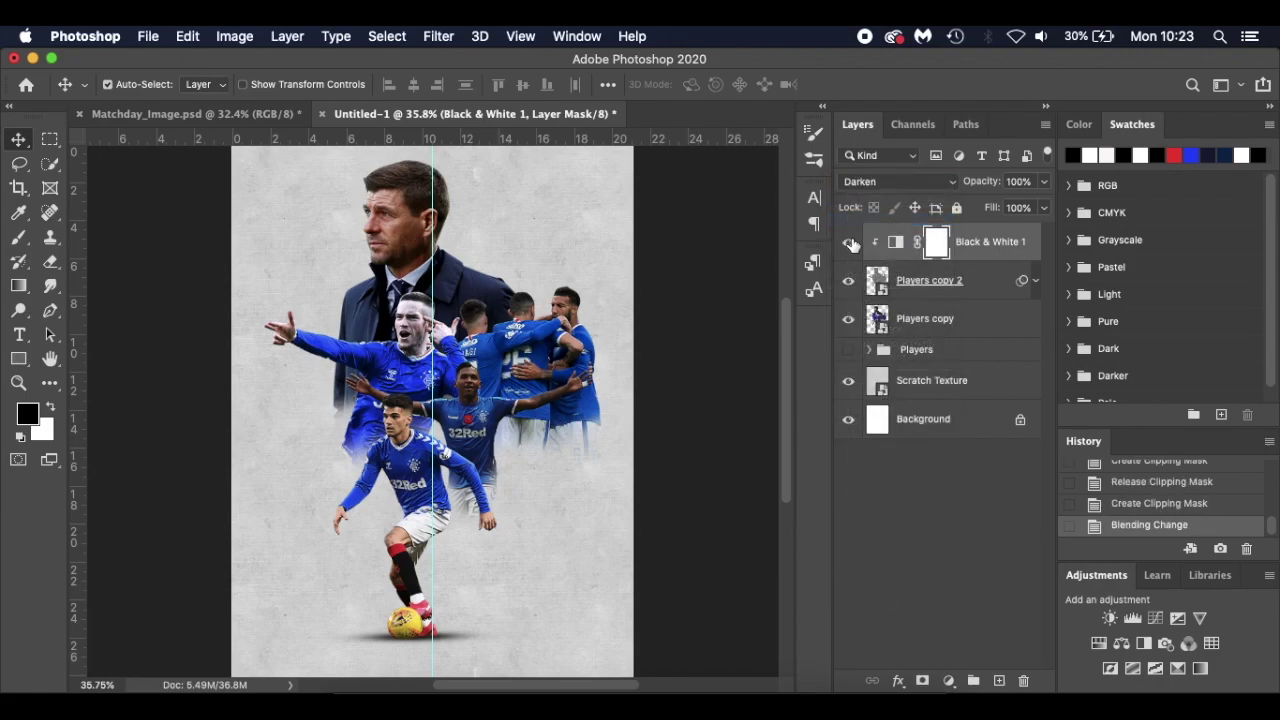
{"action": "left_click", "coordinate": [849, 243]}
{"action": "left_click_drag", "start_coordinate": [975, 182], "coordinate": [912, 179]}
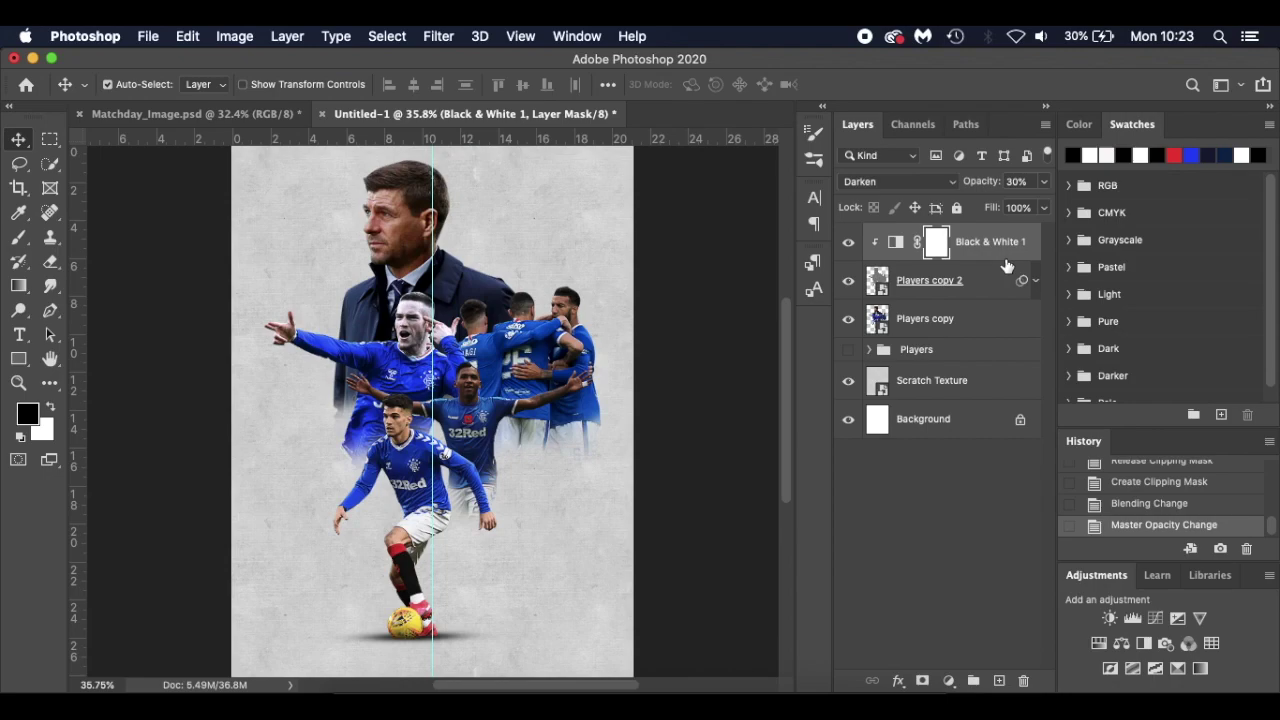
Add a Hue/Saturation adjustment with hue -10, saturation -80 and lightness -7, clipped with the Black & White adjustment to Players copy 2
{"action": "left_click", "coordinate": [950, 681]}
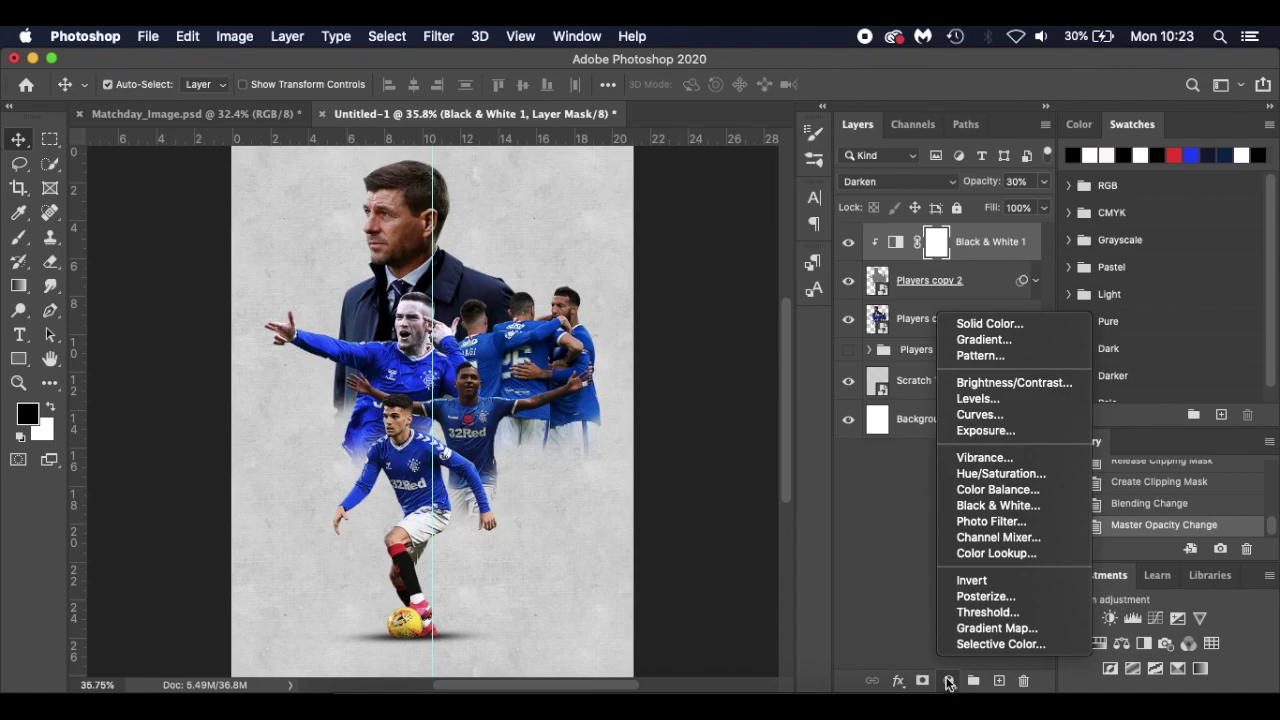
{"action": "left_click", "coordinate": [995, 474]}
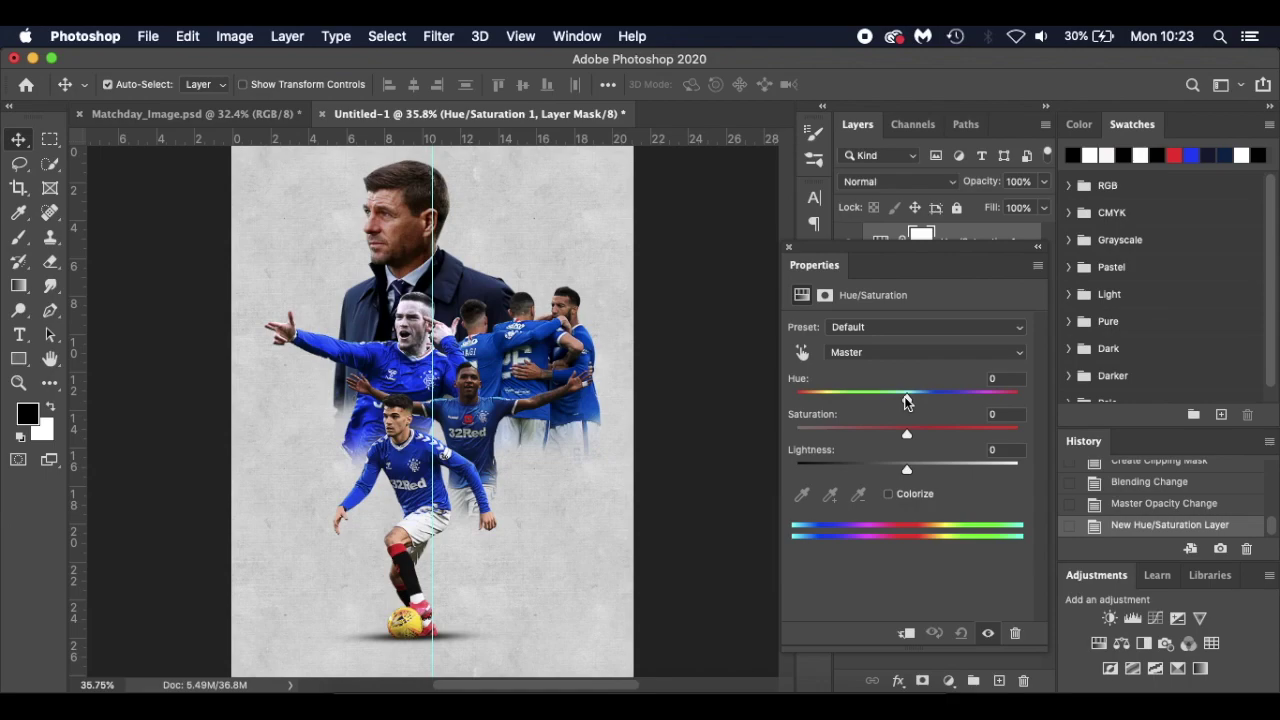
{"action": "left_click_drag", "start_coordinate": [906, 401], "coordinate": [896, 401]}
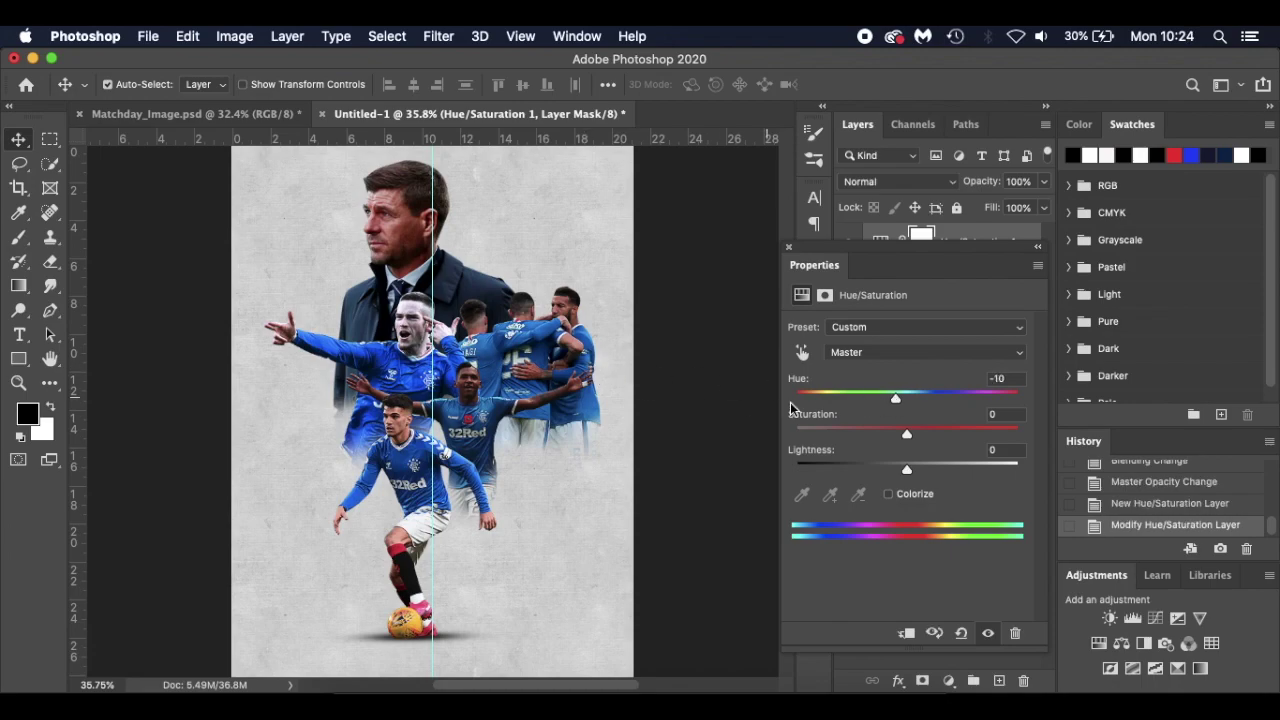
{"action": "left_click_drag", "start_coordinate": [907, 440], "coordinate": [818, 437]}
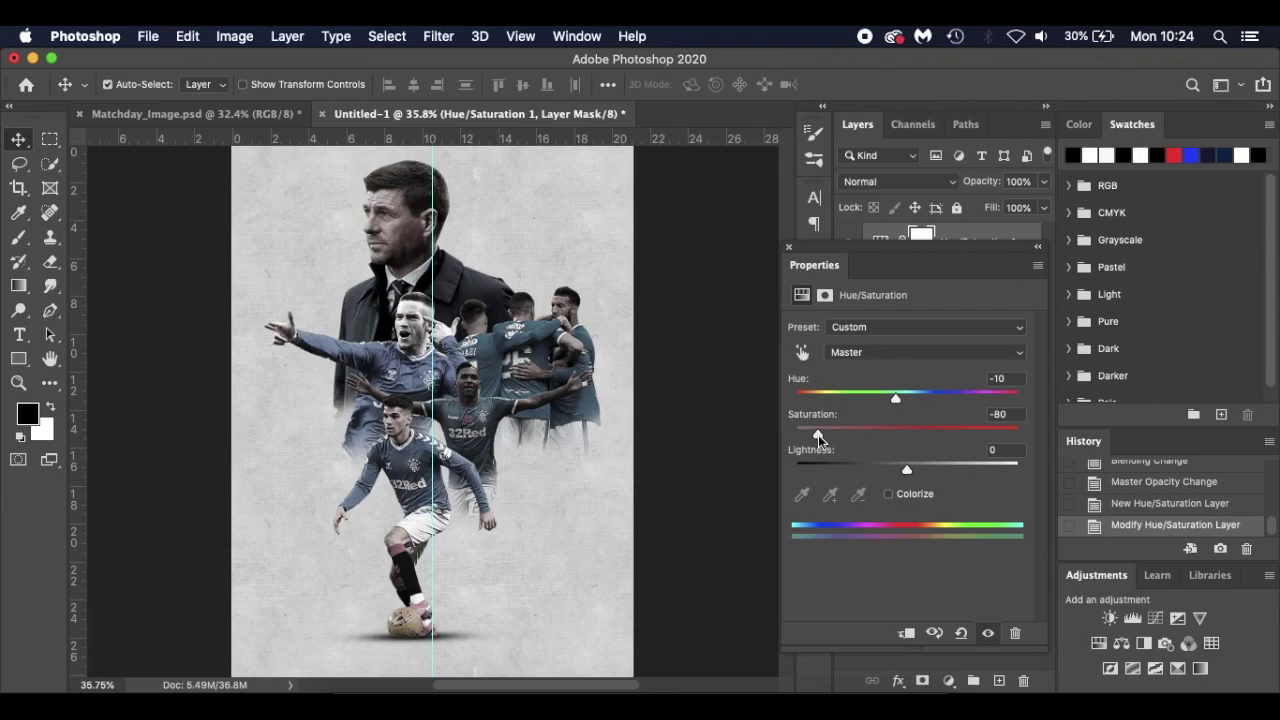
{"action": "left_click_drag", "start_coordinate": [906, 467], "coordinate": [898, 468]}
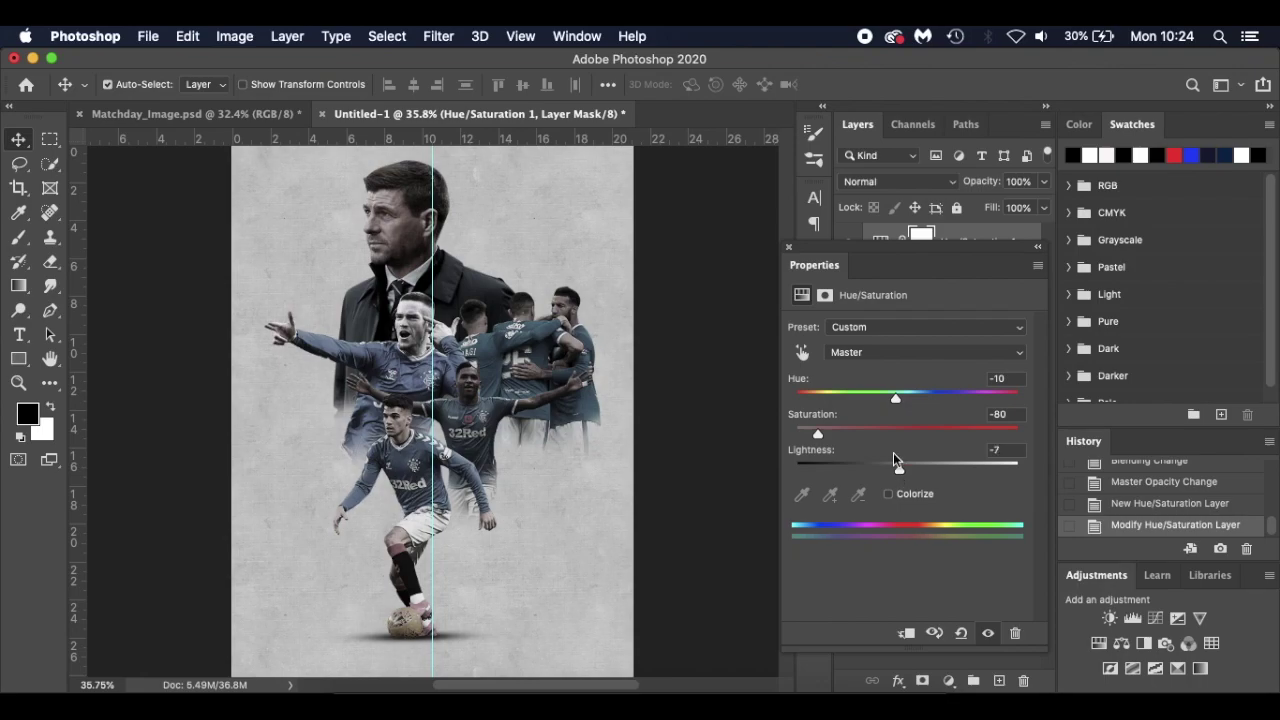
{"action": "left_click", "coordinate": [789, 251]}
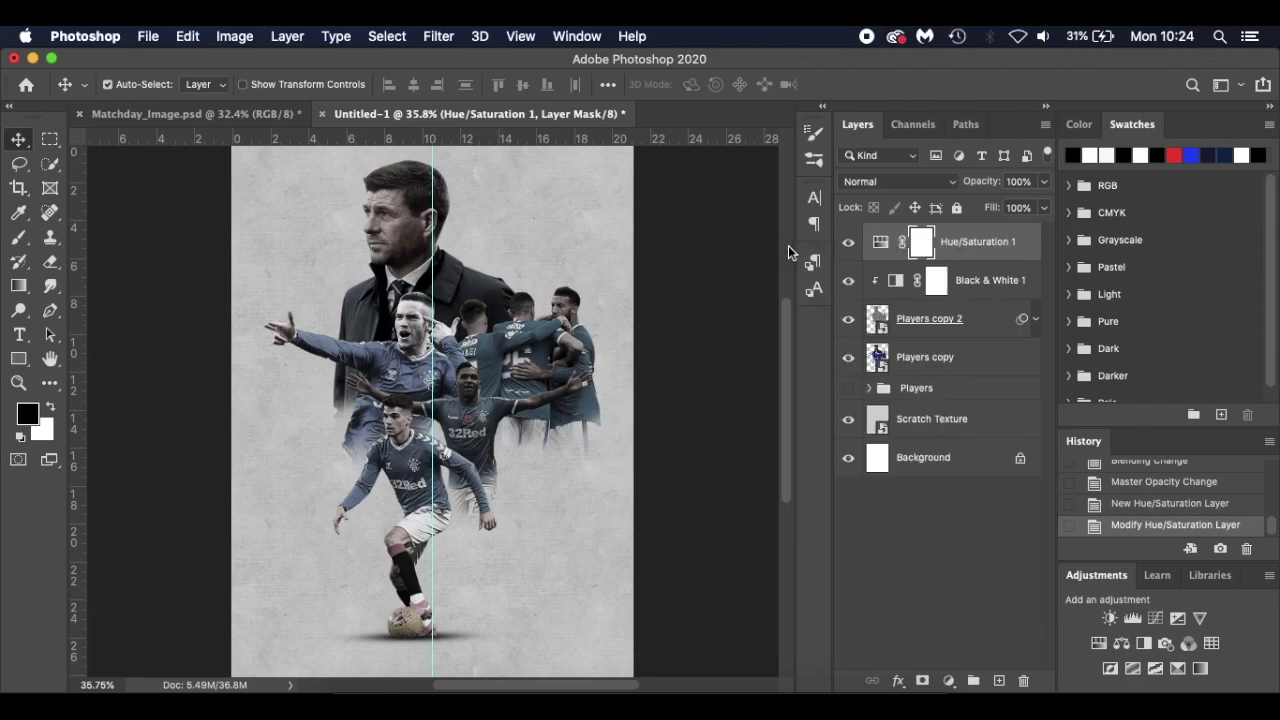
{"action": "left_click_drag", "start_coordinate": [943, 260], "coordinate": [992, 258]}
{"action": "left_click", "coordinate": [993, 258], "text": "alt"}
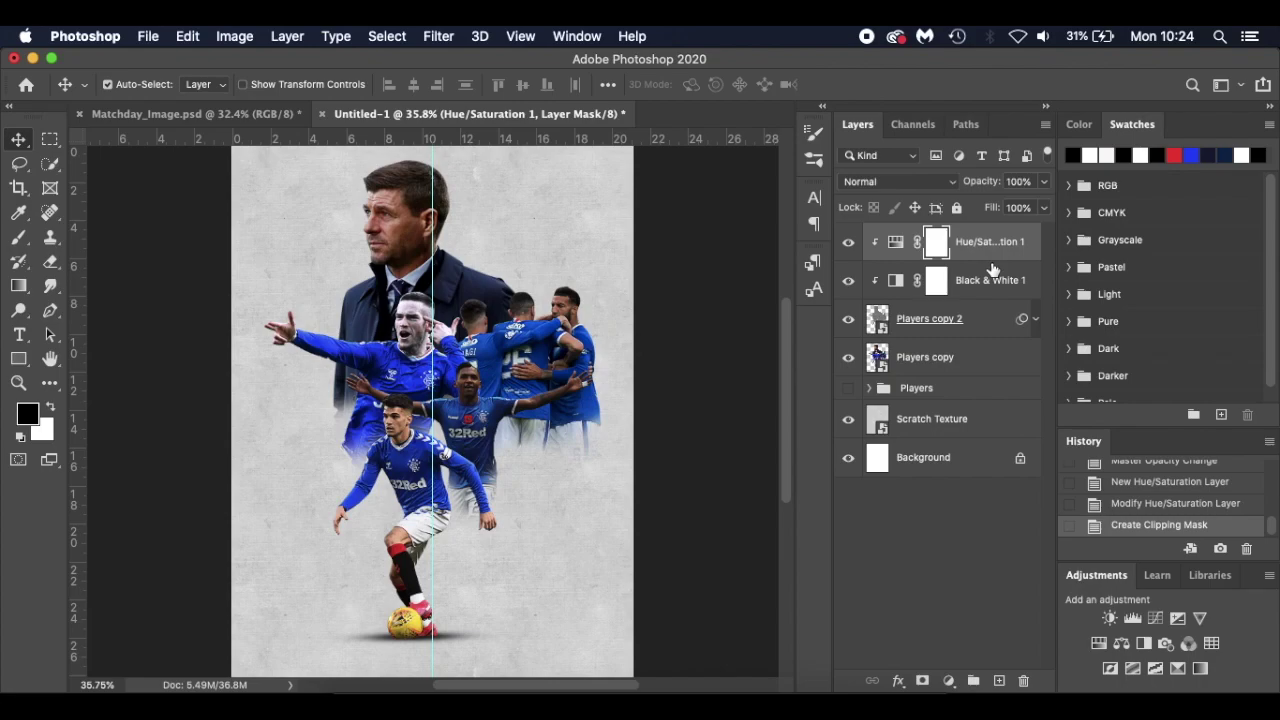
Add a Color Balance adjustment with the shadows set to -10 cyan-red and +16 yellow-blue
{"action": "left_click", "coordinate": [948, 681]}
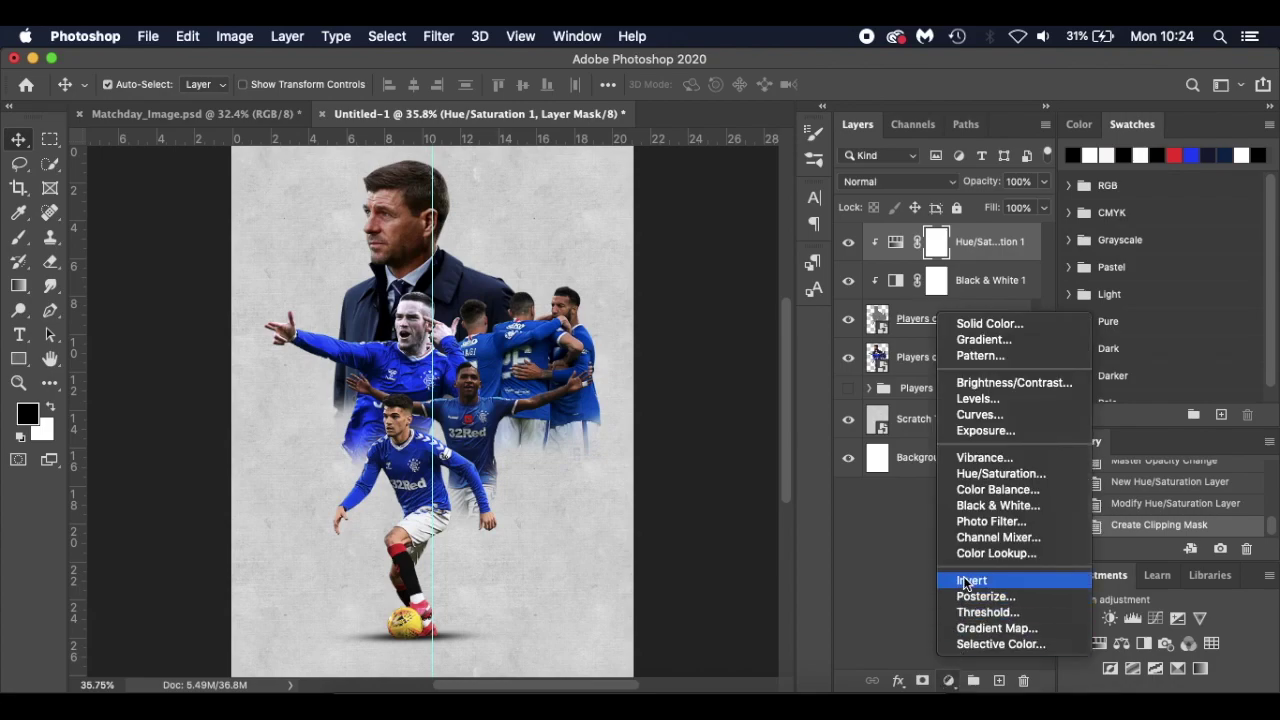
{"action": "left_click", "coordinate": [1020, 490]}
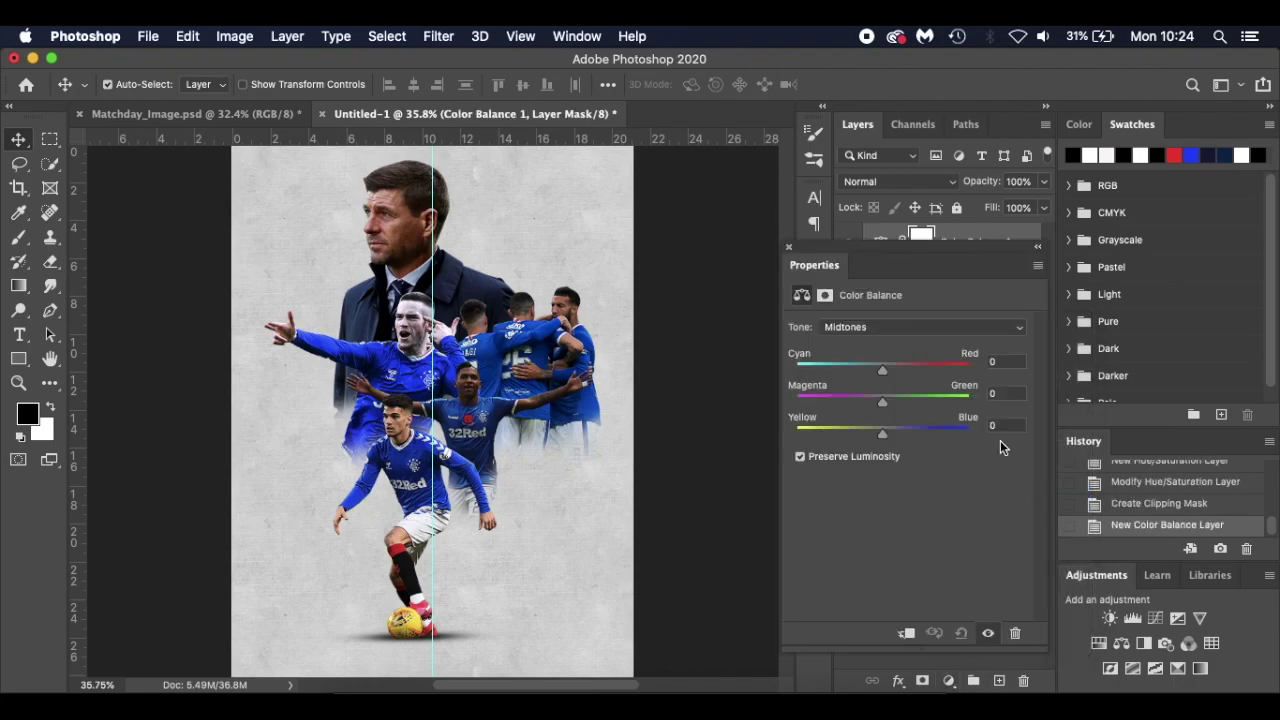
{"action": "left_click", "coordinate": [916, 330]}
{"action": "left_click", "coordinate": [894, 313]}
{"action": "left_click_drag", "start_coordinate": [882, 377], "coordinate": [875, 376]}
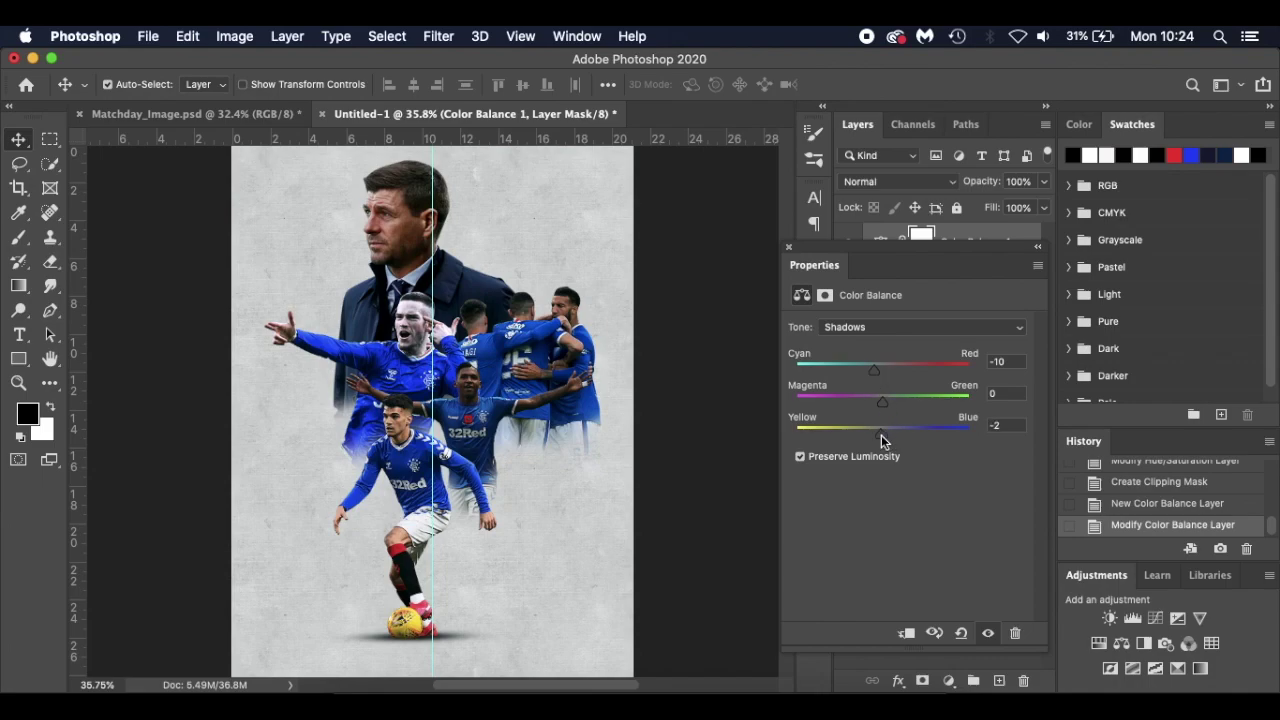
{"action": "left_click_drag", "start_coordinate": [888, 436], "coordinate": [892, 434]}
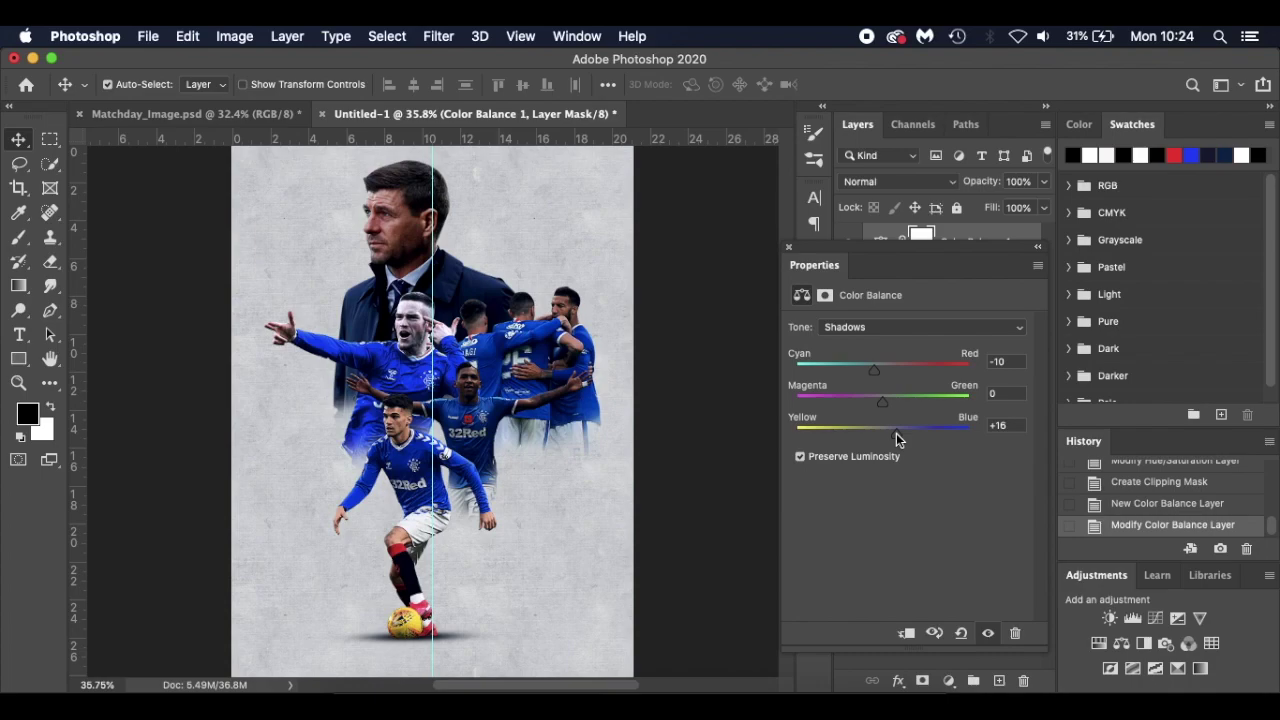
Shift the Color Balance highlights slightly toward blue and clip the adjustment to the layers below
{"action": "left_click", "coordinate": [884, 326]}
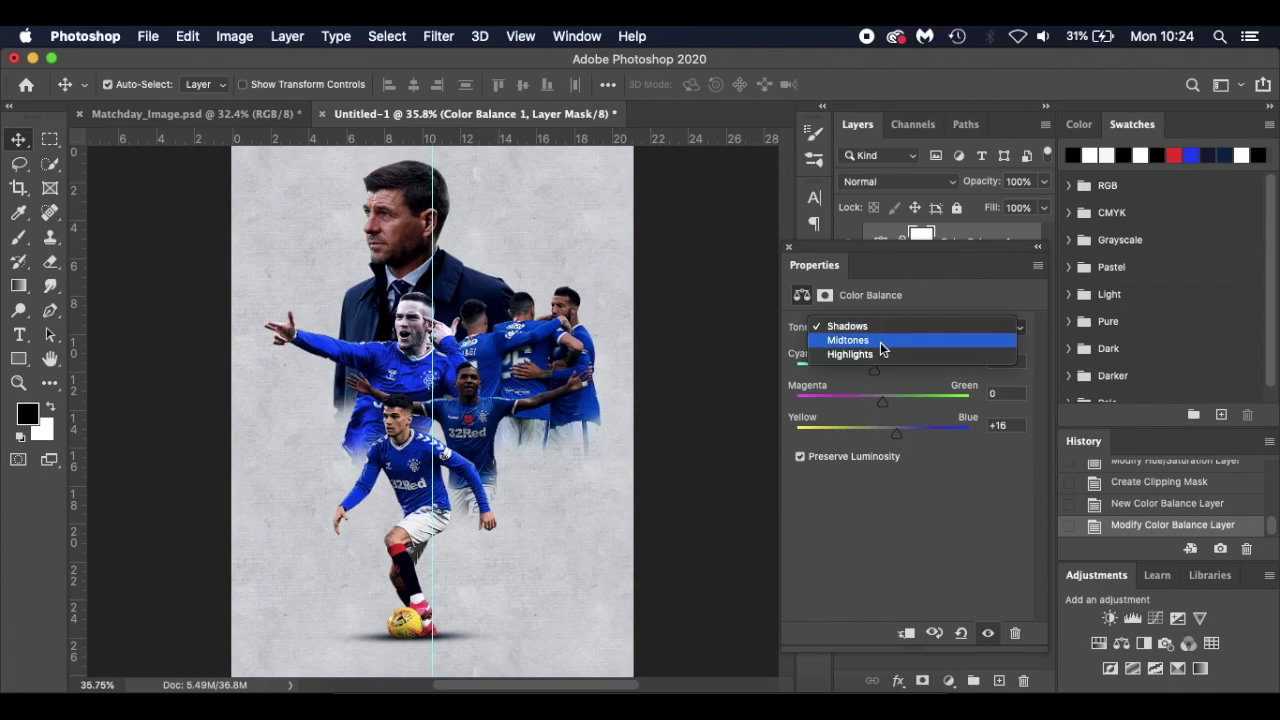
{"action": "left_click", "coordinate": [881, 354]}
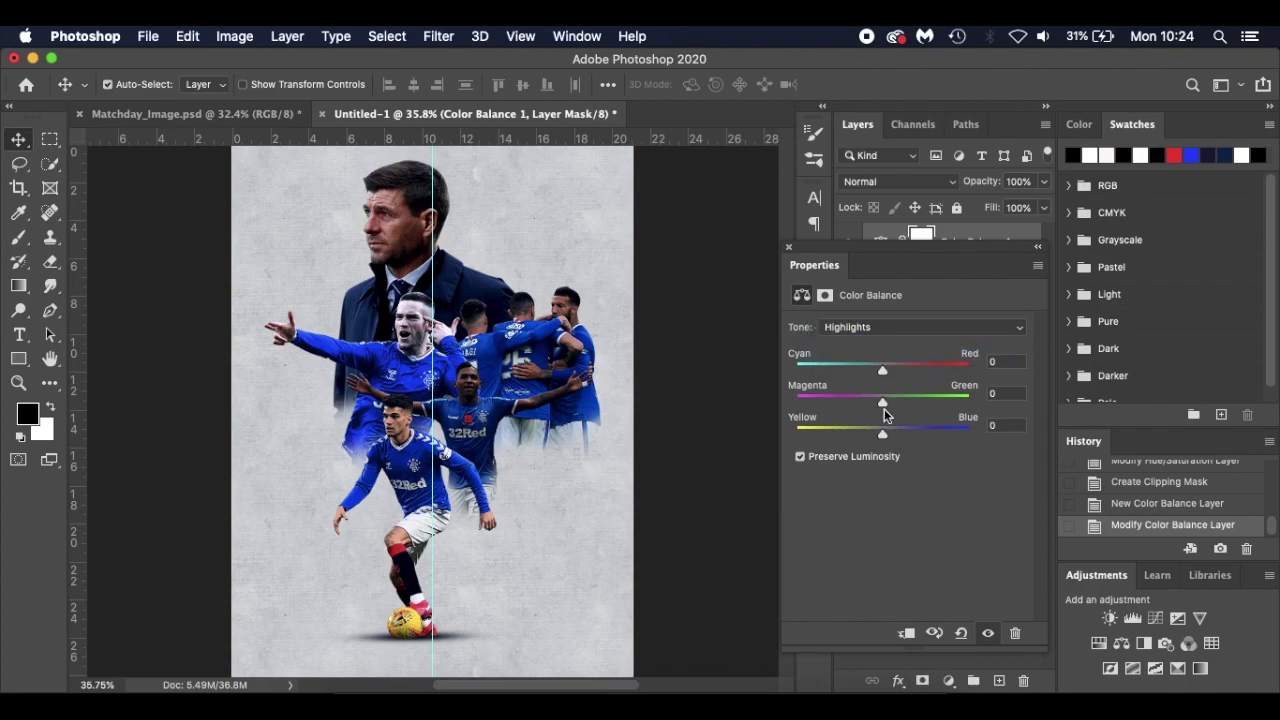
{"action": "left_click_drag", "start_coordinate": [885, 436], "coordinate": [889, 437]}
{"action": "left_click", "coordinate": [788, 248]}
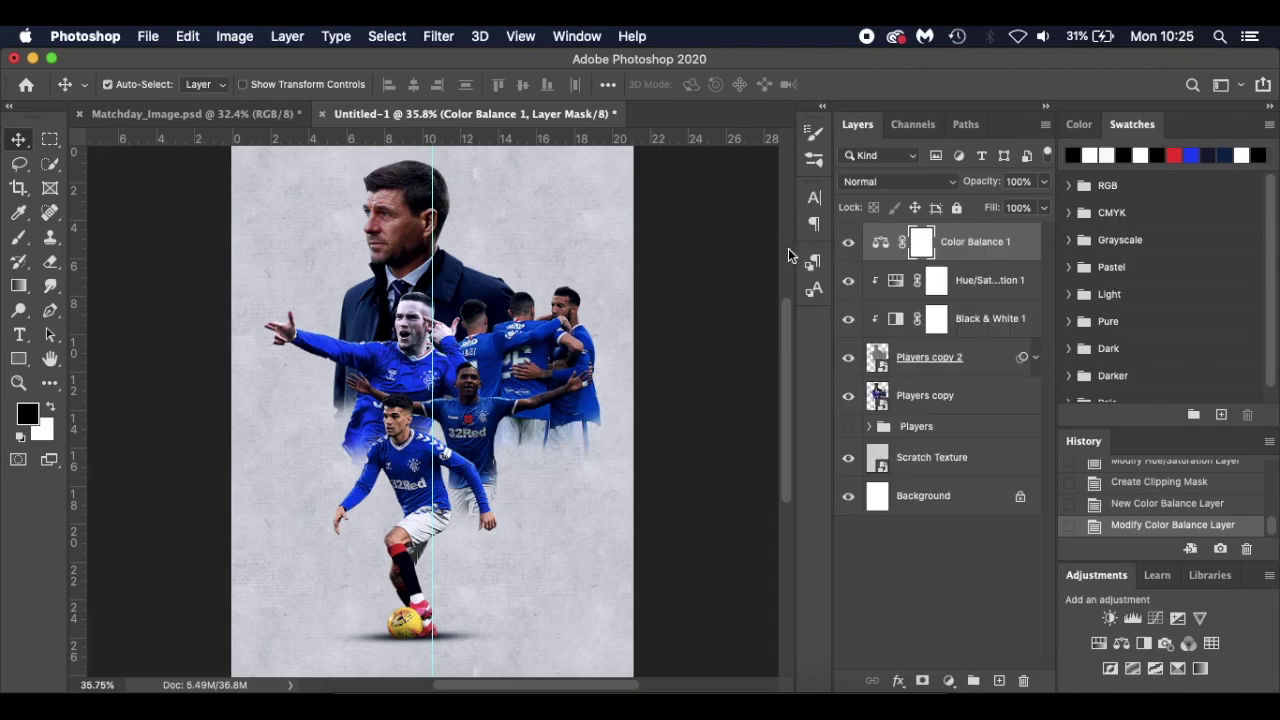
{"action": "left_click", "coordinate": [962, 262], "text": "alt"}
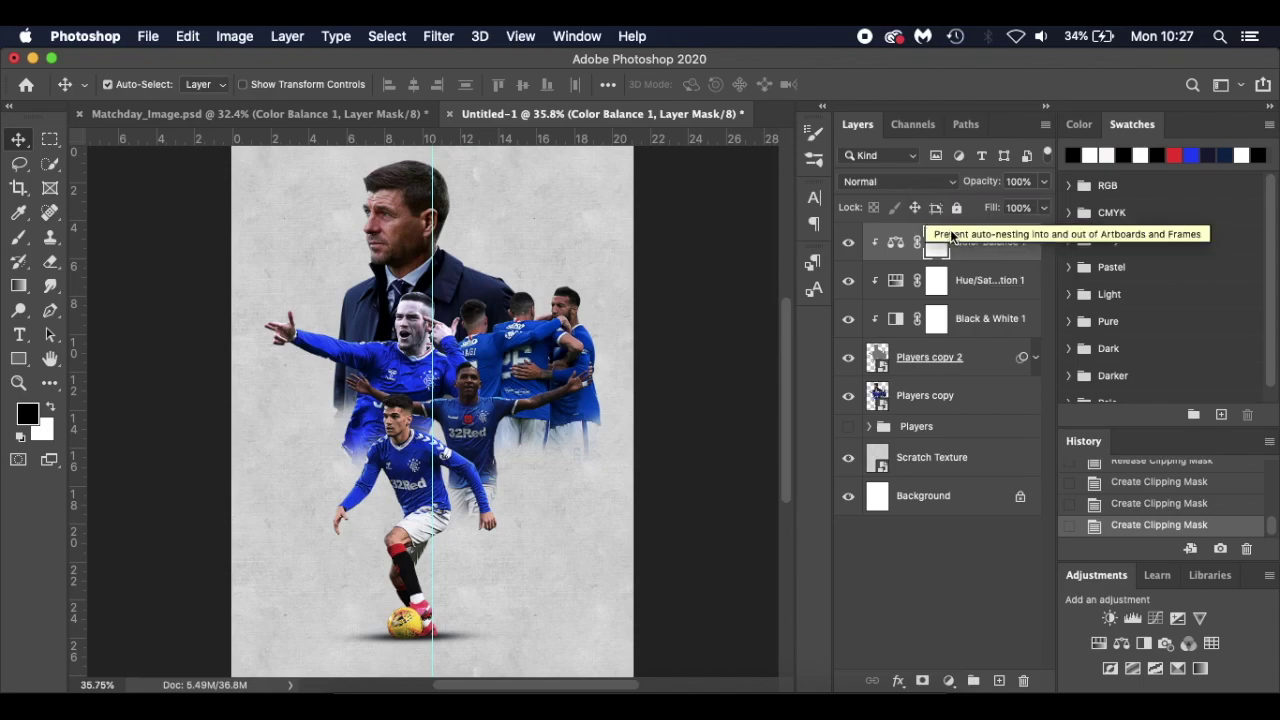
Set the Color Balance adjustment's blend mode to Pin Light and clip Players copy 2 to the Players copy layer
{"action": "left_click", "coordinate": [906, 181]}
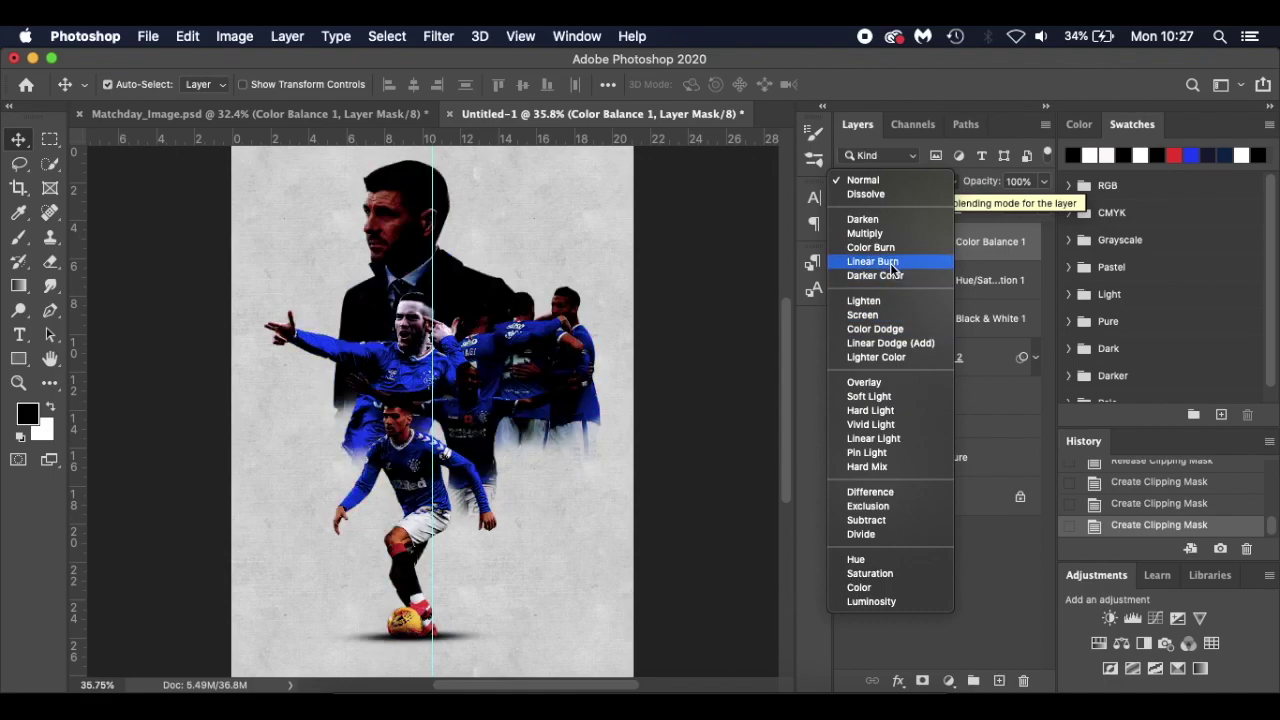
{"action": "left_click", "coordinate": [893, 458]}
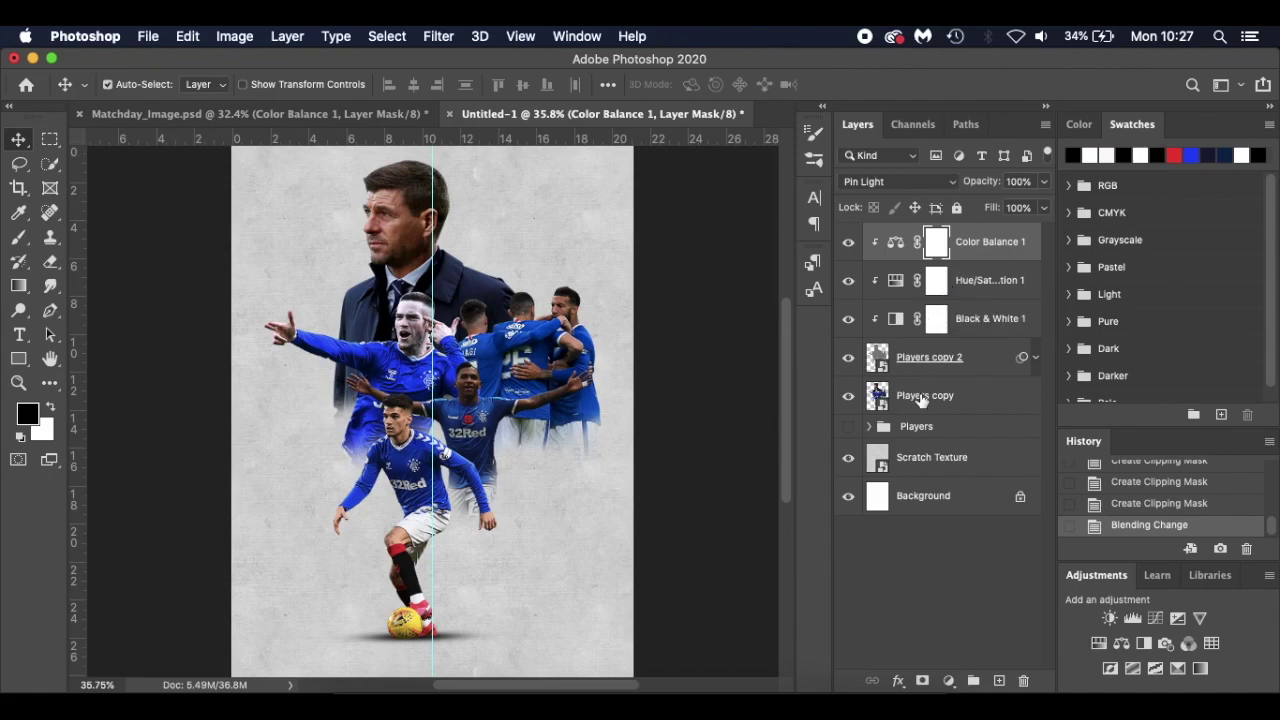
{"action": "left_click", "coordinate": [937, 364]}
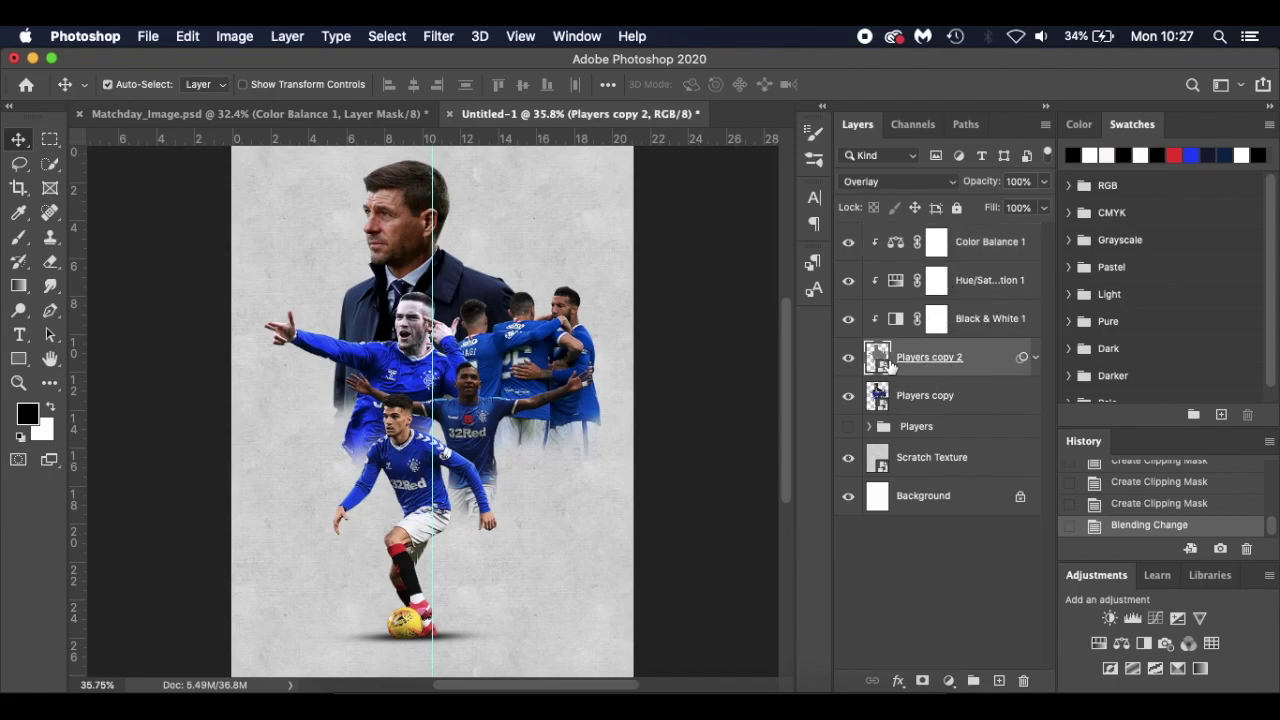
{"action": "left_click", "coordinate": [981, 374], "text": "alt"}
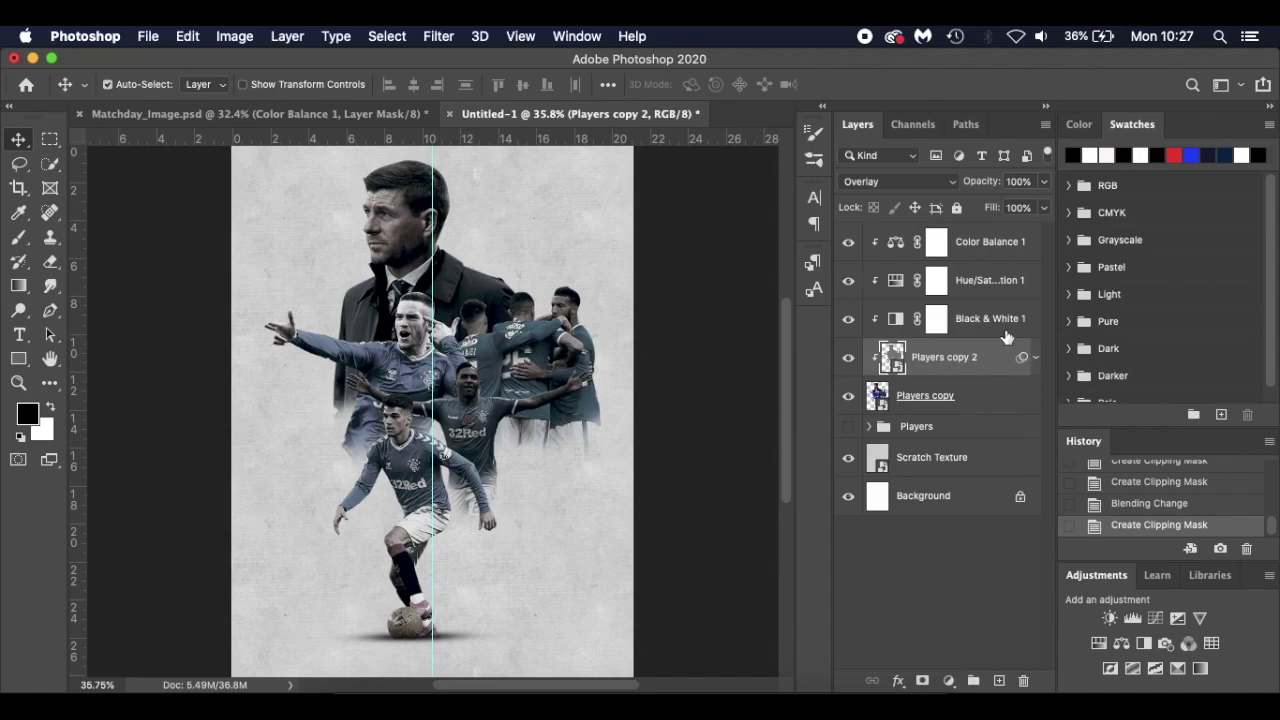
Compare the blend modes and opacities of the three adjustment layers with those in the Matchday_Image.psd reference document
{"action": "left_click", "coordinate": [388, 113]}
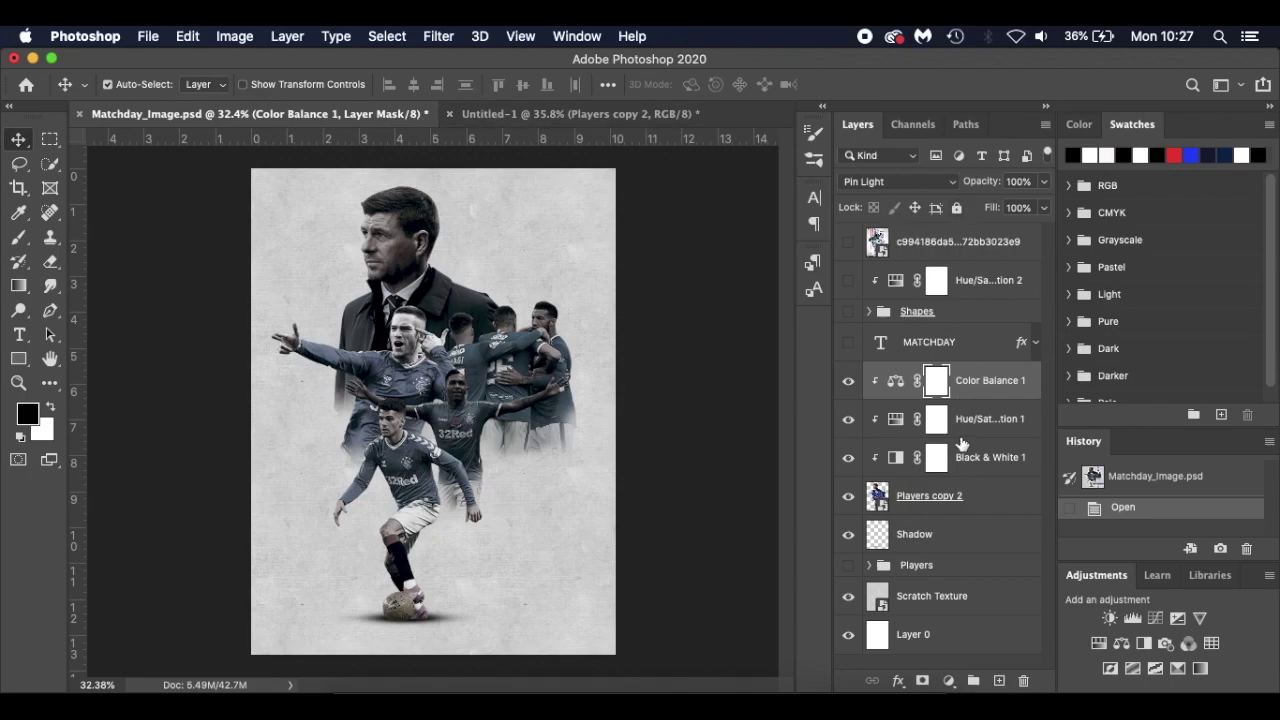
{"action": "left_click", "coordinate": [988, 422]}
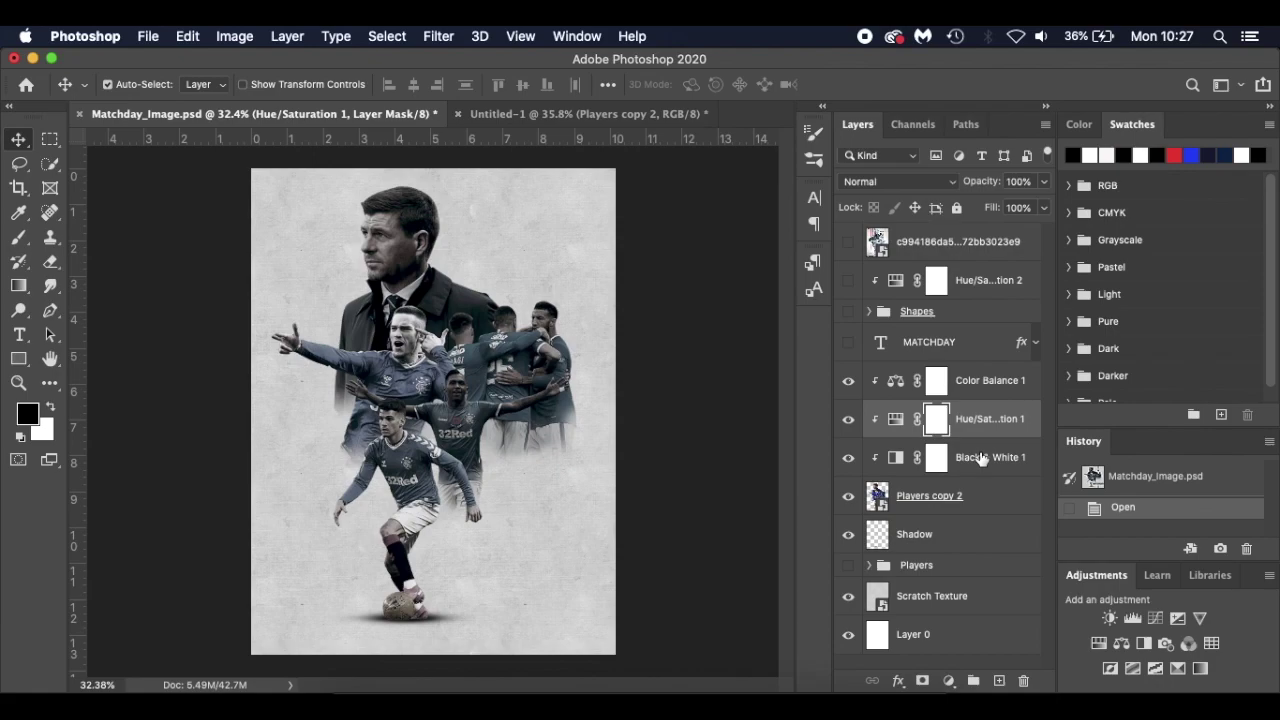
{"action": "left_click", "coordinate": [980, 457]}
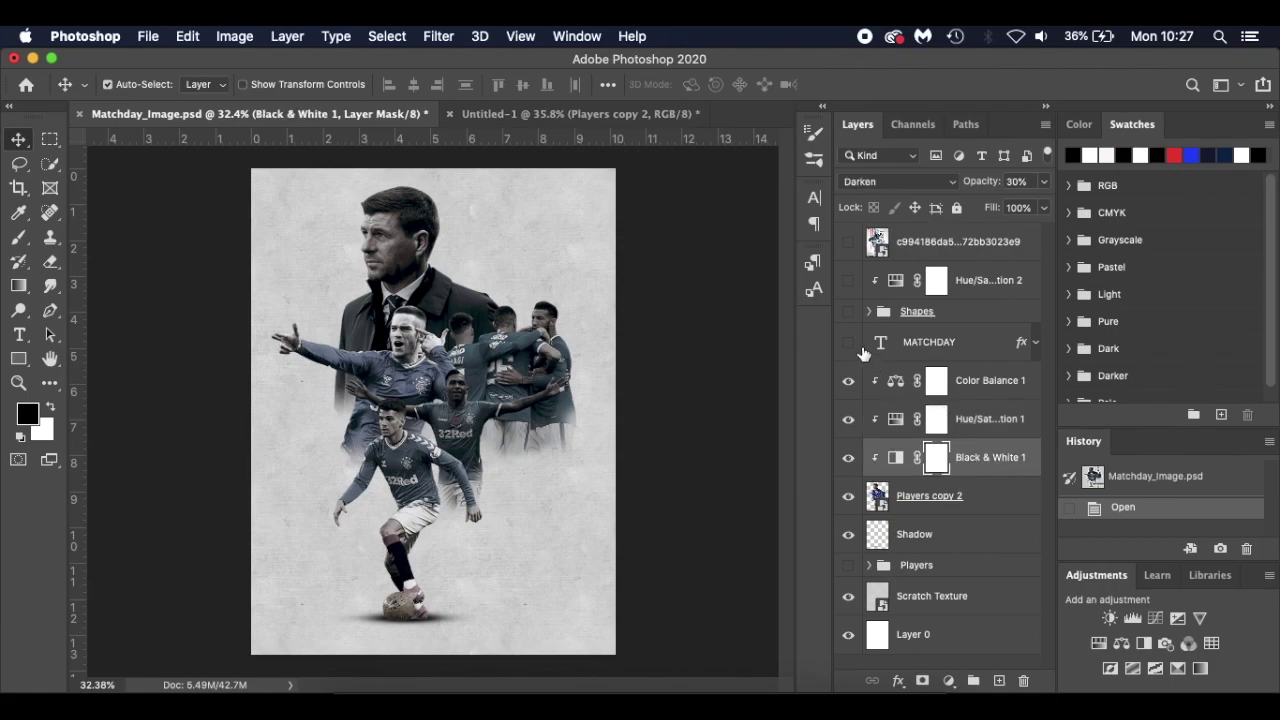
{"action": "left_click", "coordinate": [554, 113]}
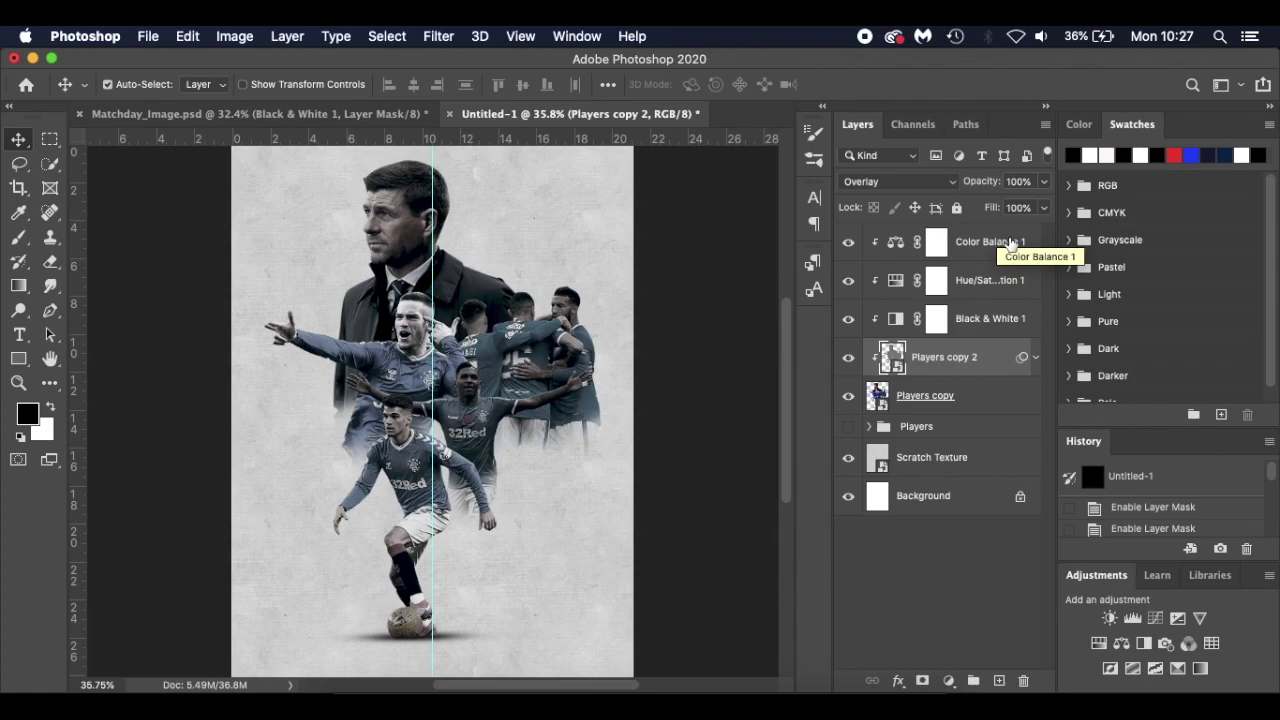
Create a new layer above Color Balance 1 and add the text MATCHDAY in Bebas Neue beside the ball
{"action": "left_click", "coordinate": [1010, 242]}
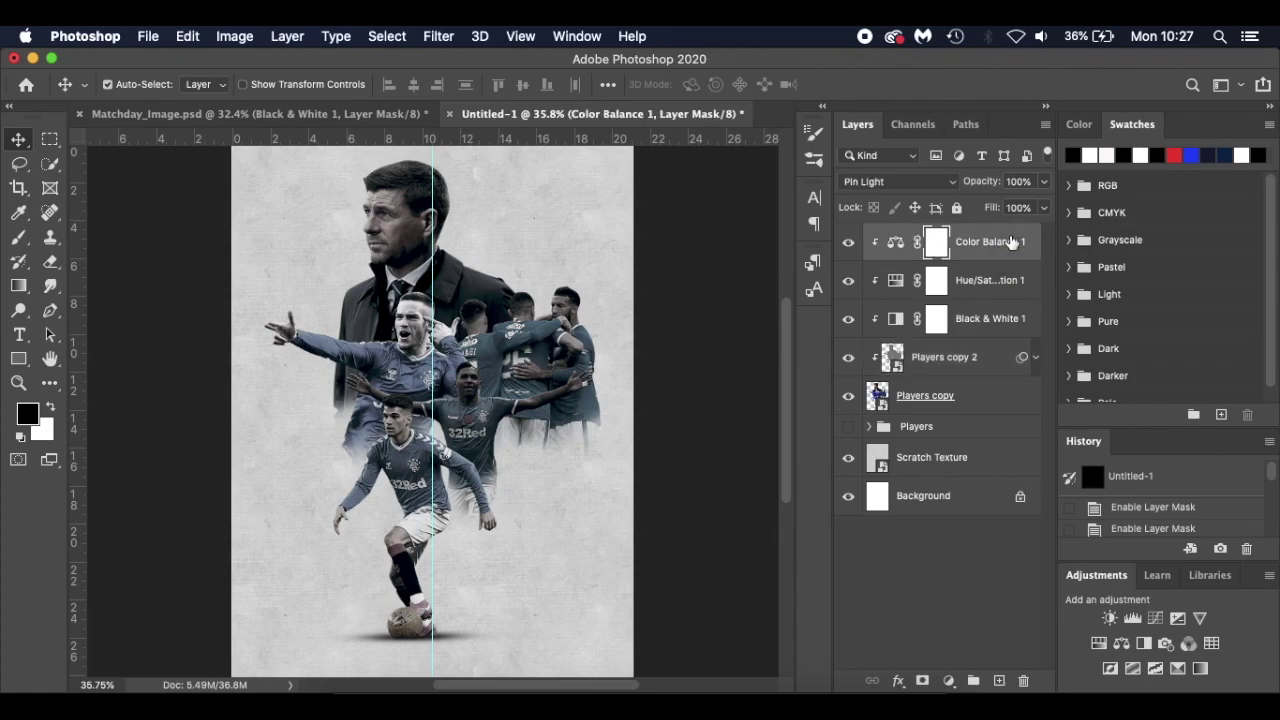
{"action": "left_click", "coordinate": [998, 680]}
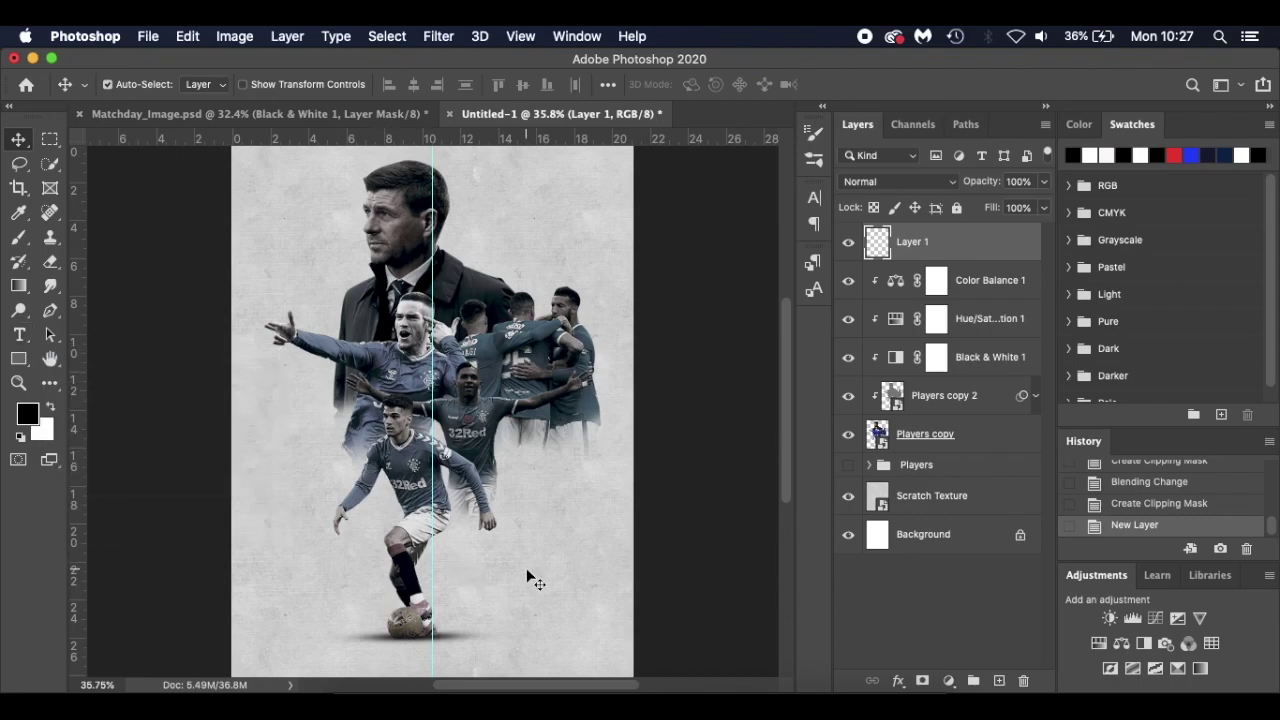
{"action": "key", "text": "t"}
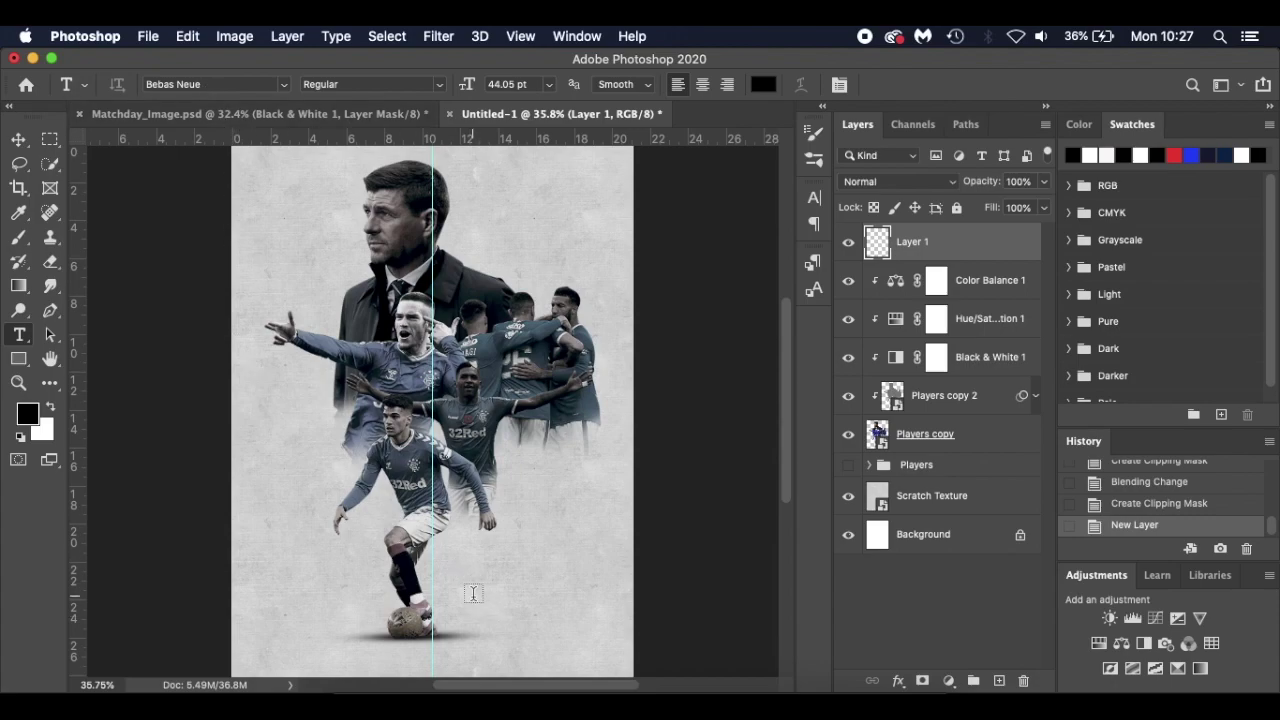
{"action": "left_click", "coordinate": [473, 594]}
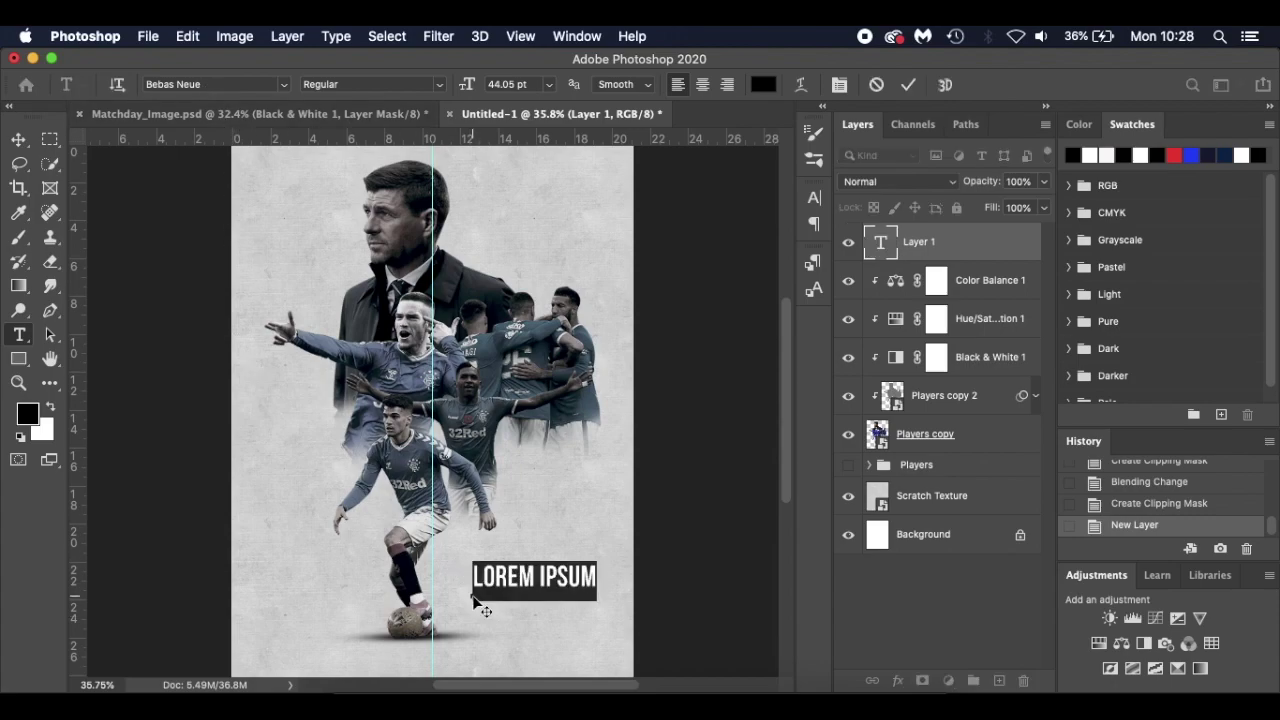
{"action": "type", "text": "MATCHDAY"}
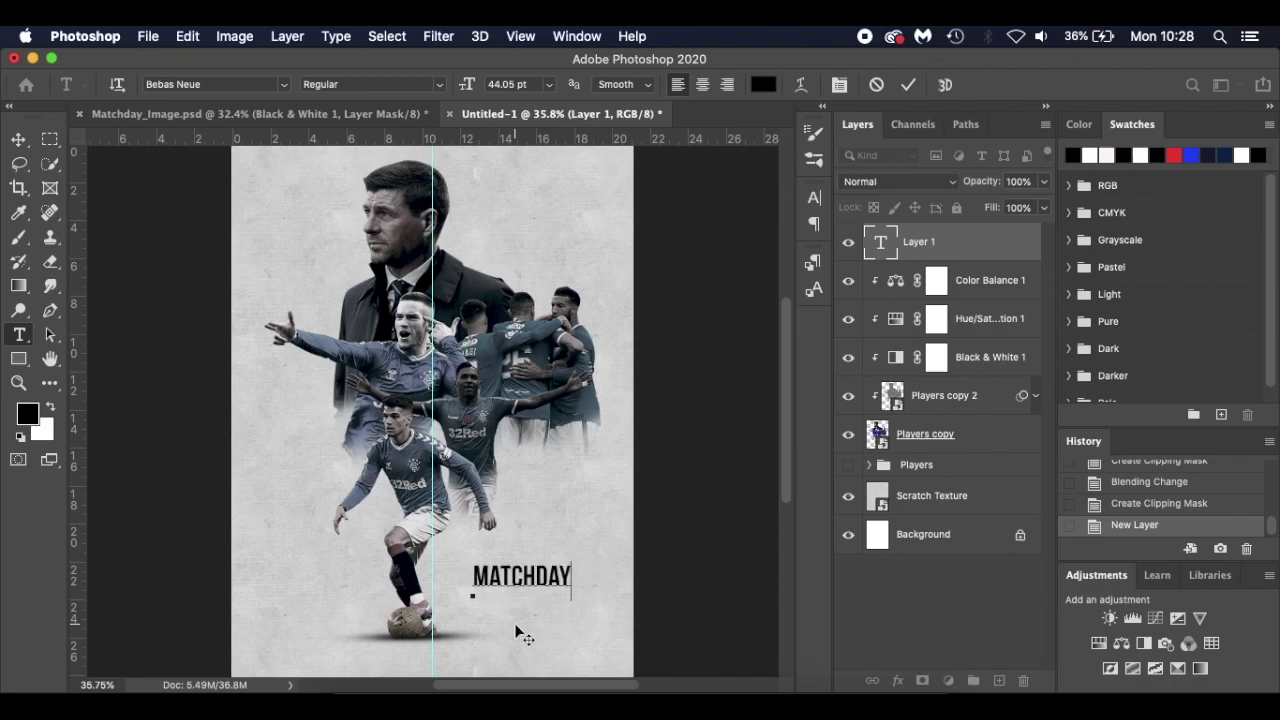
Enlarge the MATCHDAY text to 88.05 pt and move it so it starts at the vertical guide
{"action": "key", "text": "super+a"}
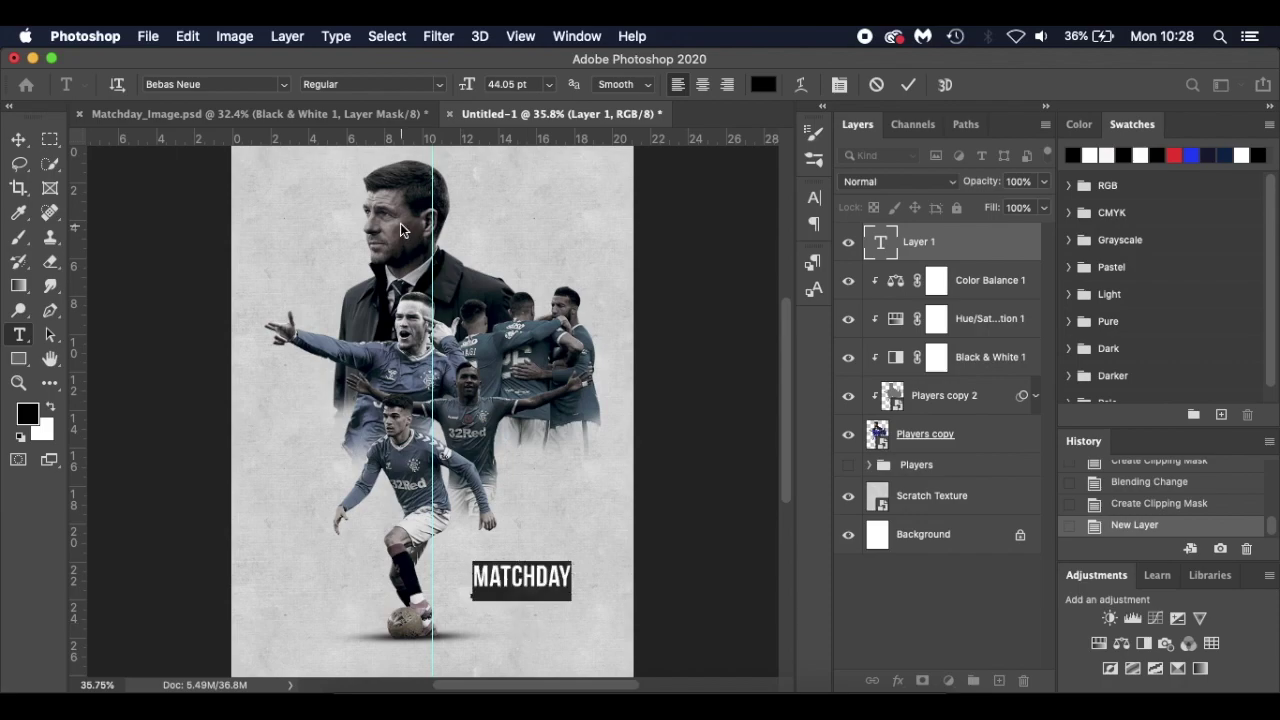
{"action": "left_click_drag", "start_coordinate": [466, 84], "coordinate": [508, 88]}
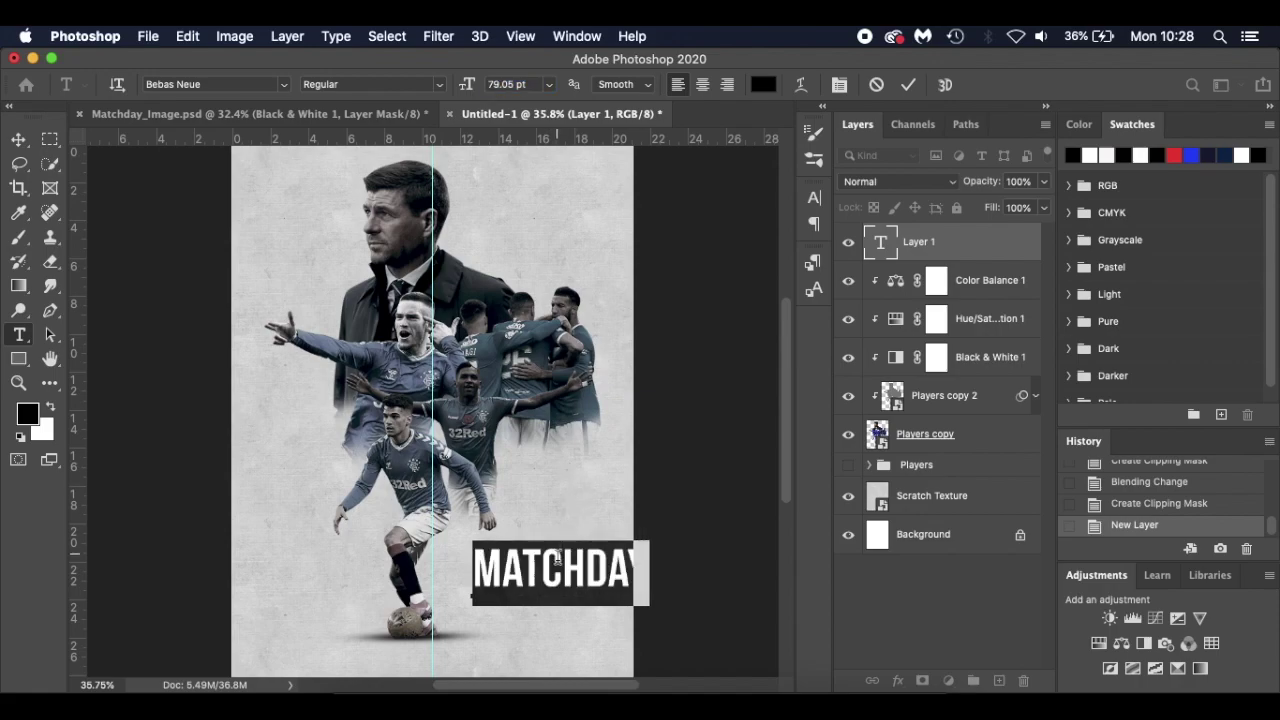
{"action": "left_click_drag", "start_coordinate": [567, 627], "coordinate": [529, 627]}
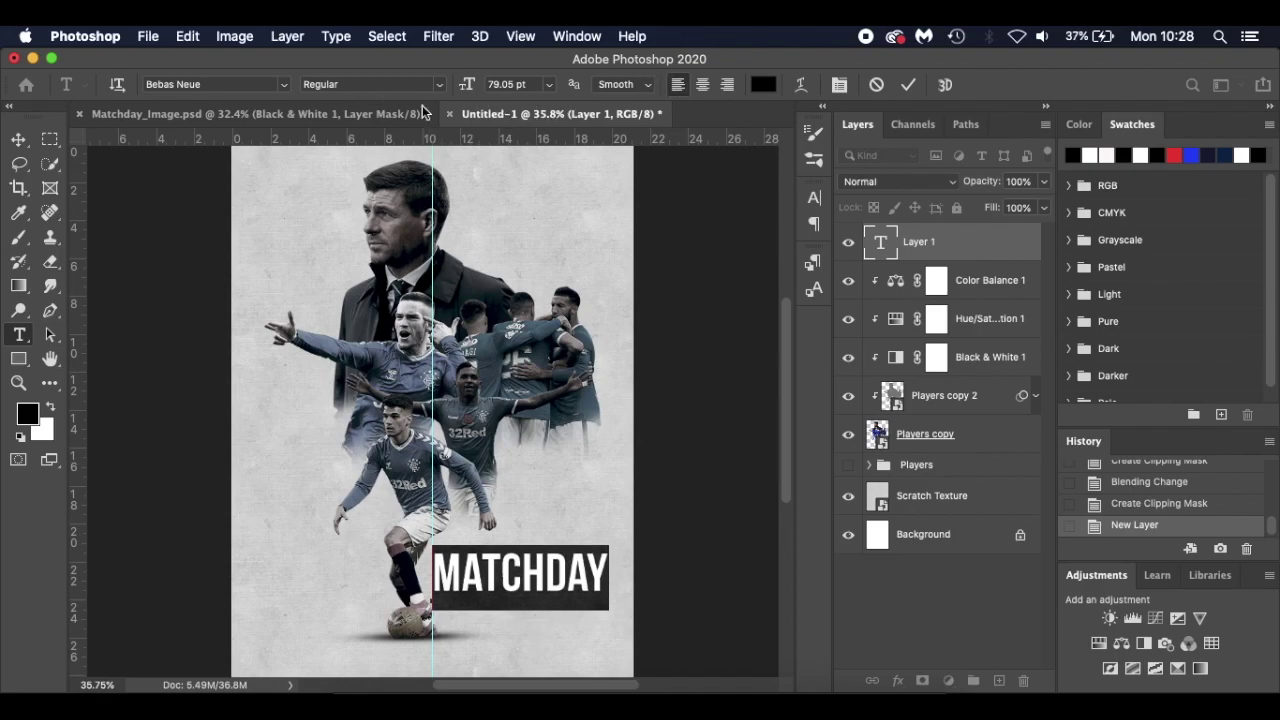
{"action": "left_click_drag", "start_coordinate": [469, 88], "coordinate": [478, 88]}
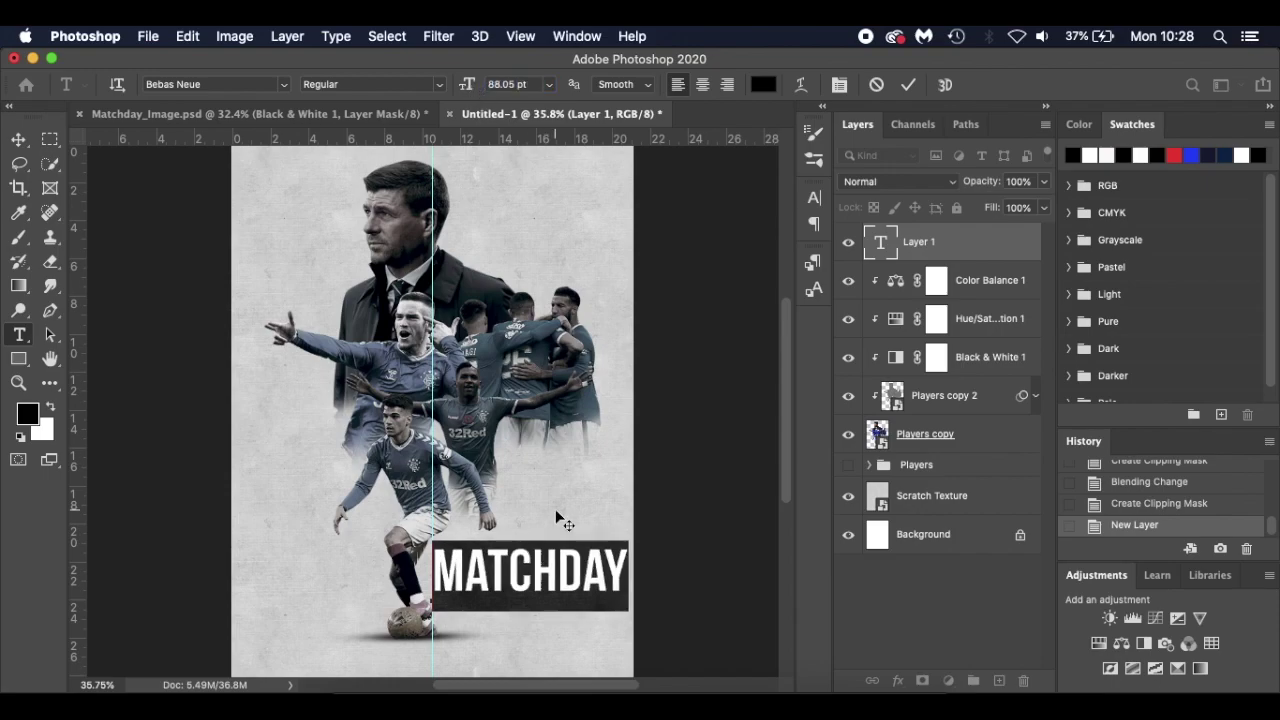
Inspect the MATCHDAY lettering up close and check its text colour setting
{"action": "left_click", "coordinate": [540, 579]}
{"action": "key", "text": "super+plus"}
{"action": "scroll", "coordinate": [539, 579], "scroll_direction": "up", "scroll_amount": 4}
{"action": "scroll", "coordinate": [539, 579], "scroll_direction": "down", "scroll_amount": 3}
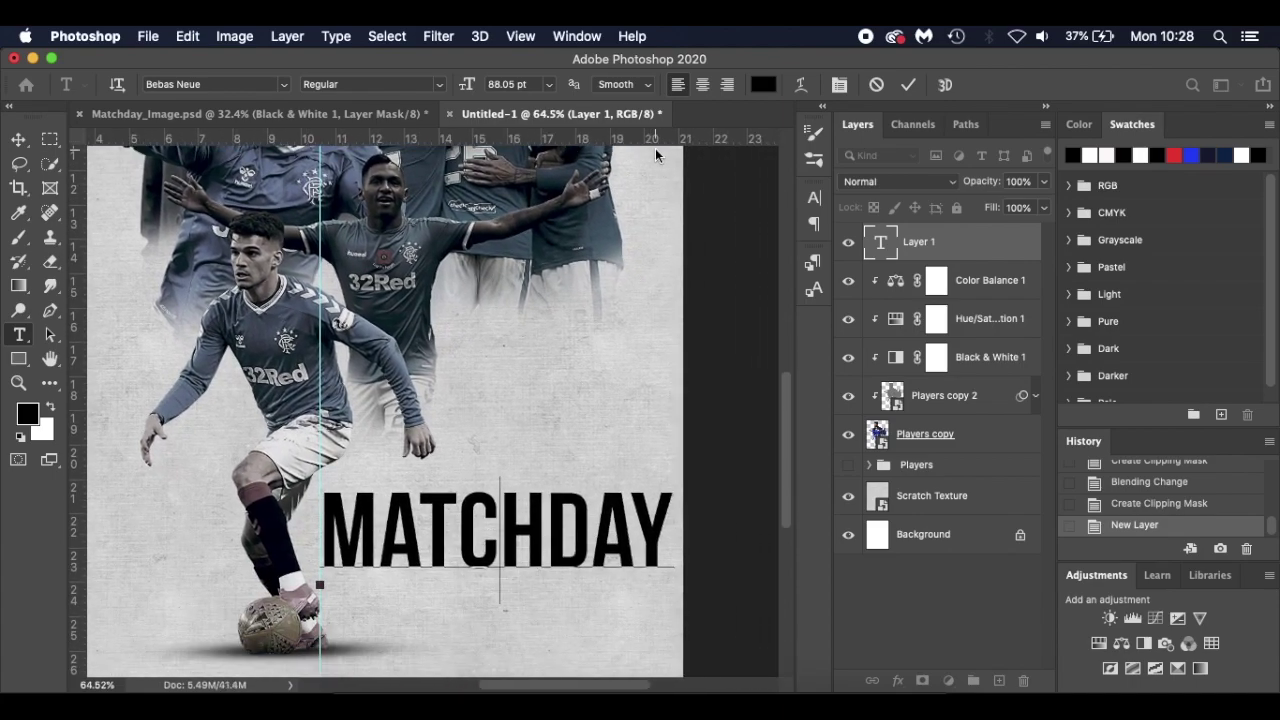
{"action": "left_click", "coordinate": [762, 86]}
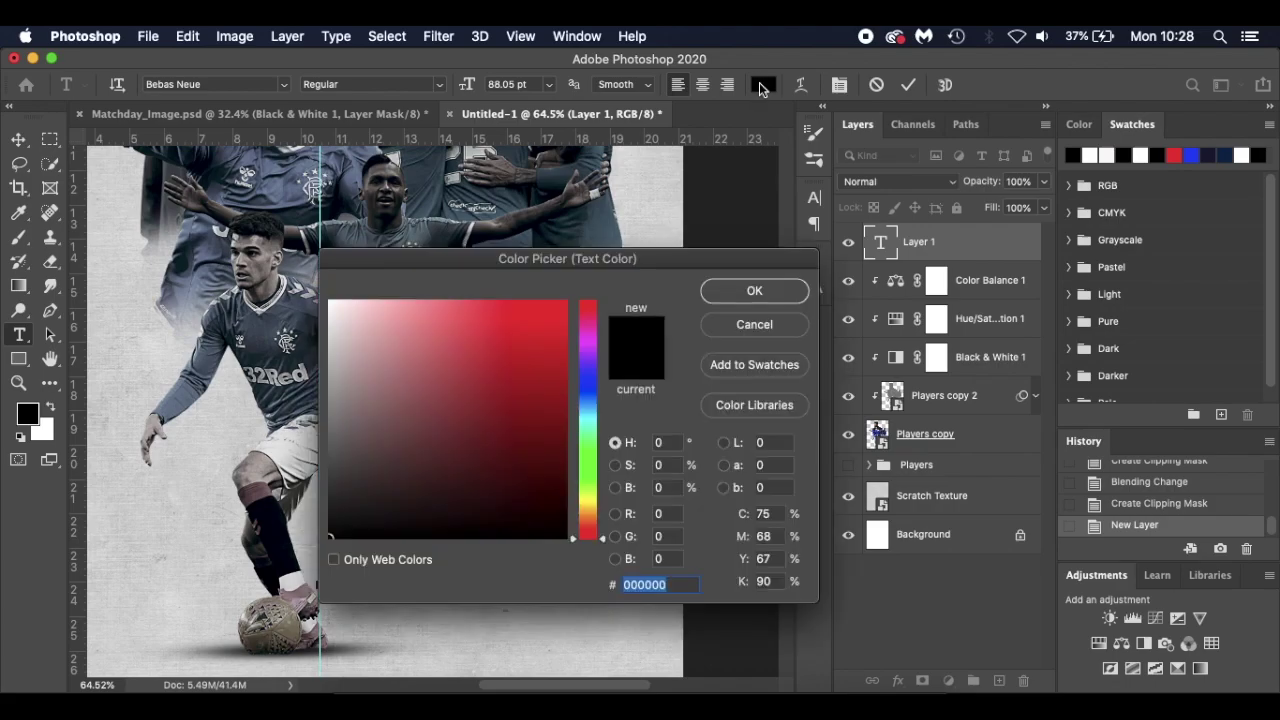
{"action": "left_click", "coordinate": [754, 324]}
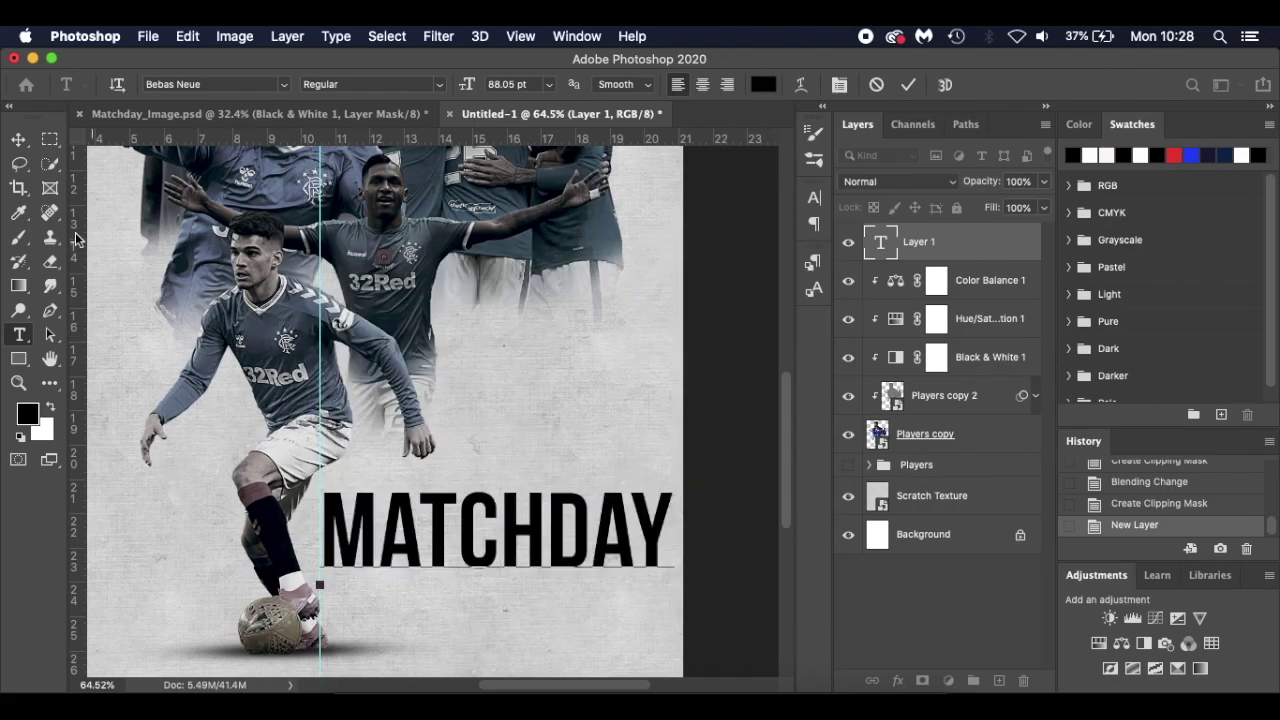
{"action": "left_click", "coordinate": [19, 288]}
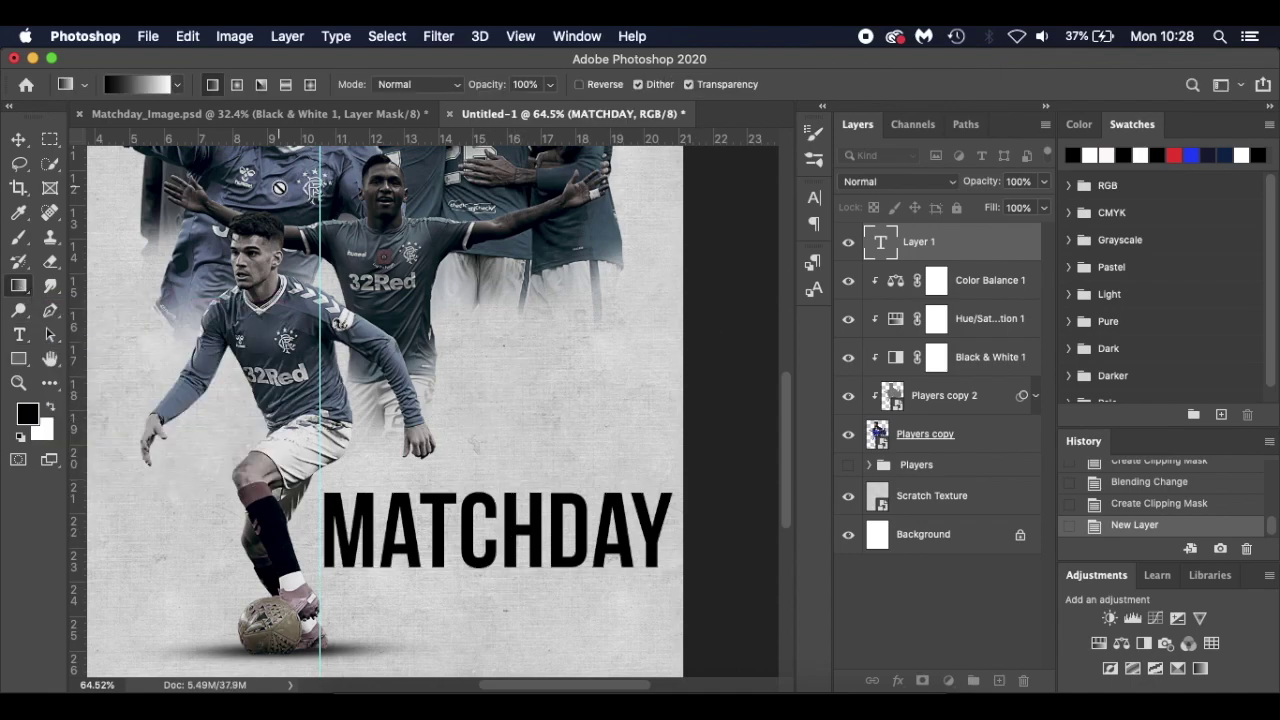
{"action": "left_click", "coordinate": [144, 88]}
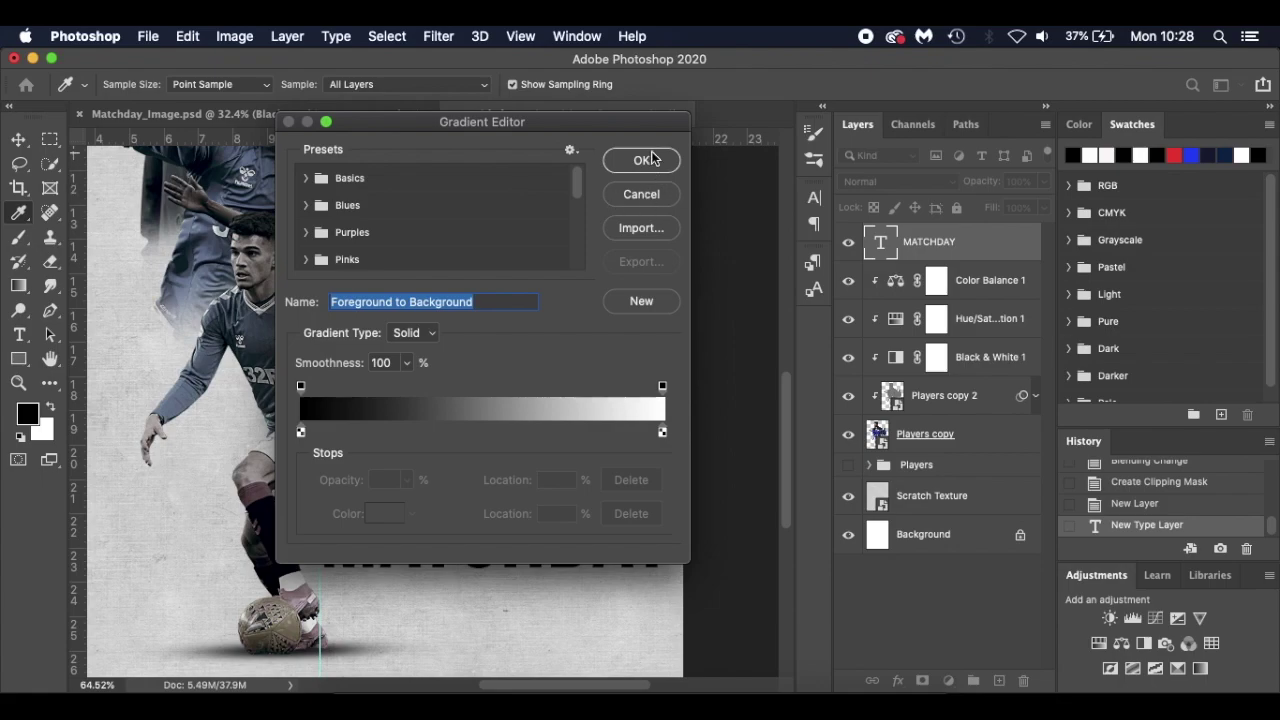
{"action": "left_click", "coordinate": [652, 160]}
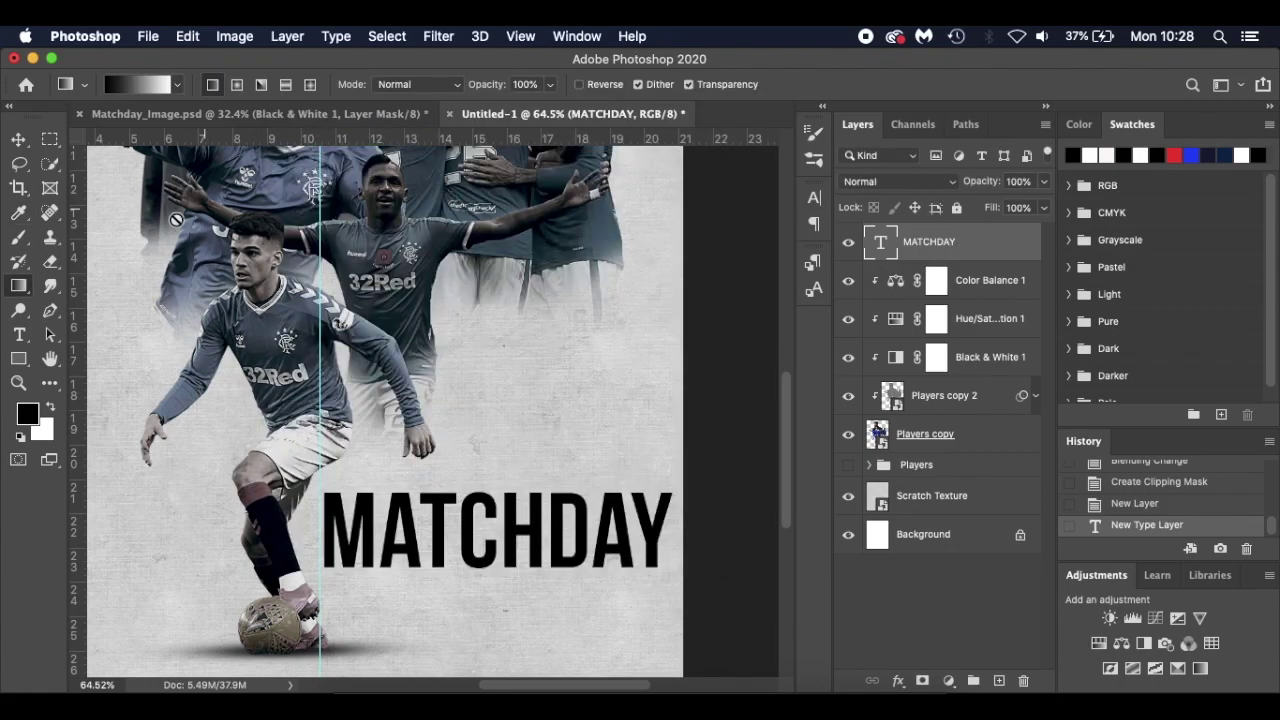
{"action": "left_click", "coordinate": [19, 140]}
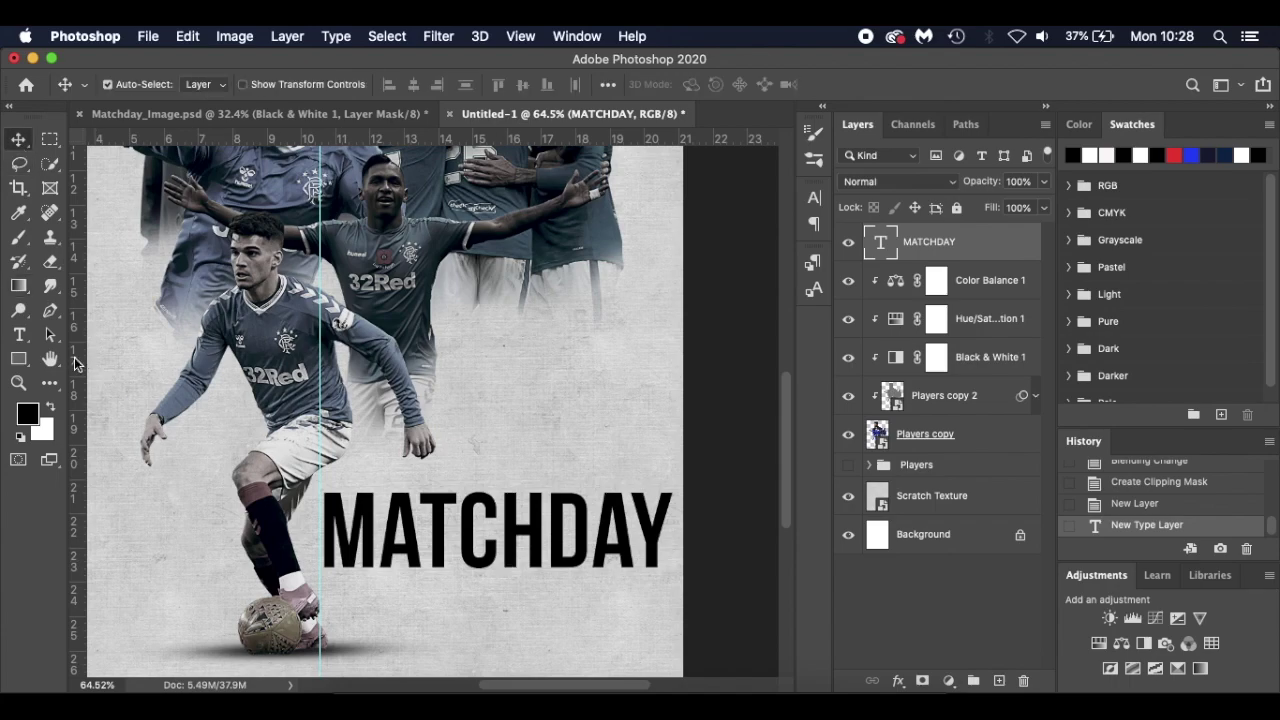
{"action": "left_click", "coordinate": [19, 335]}
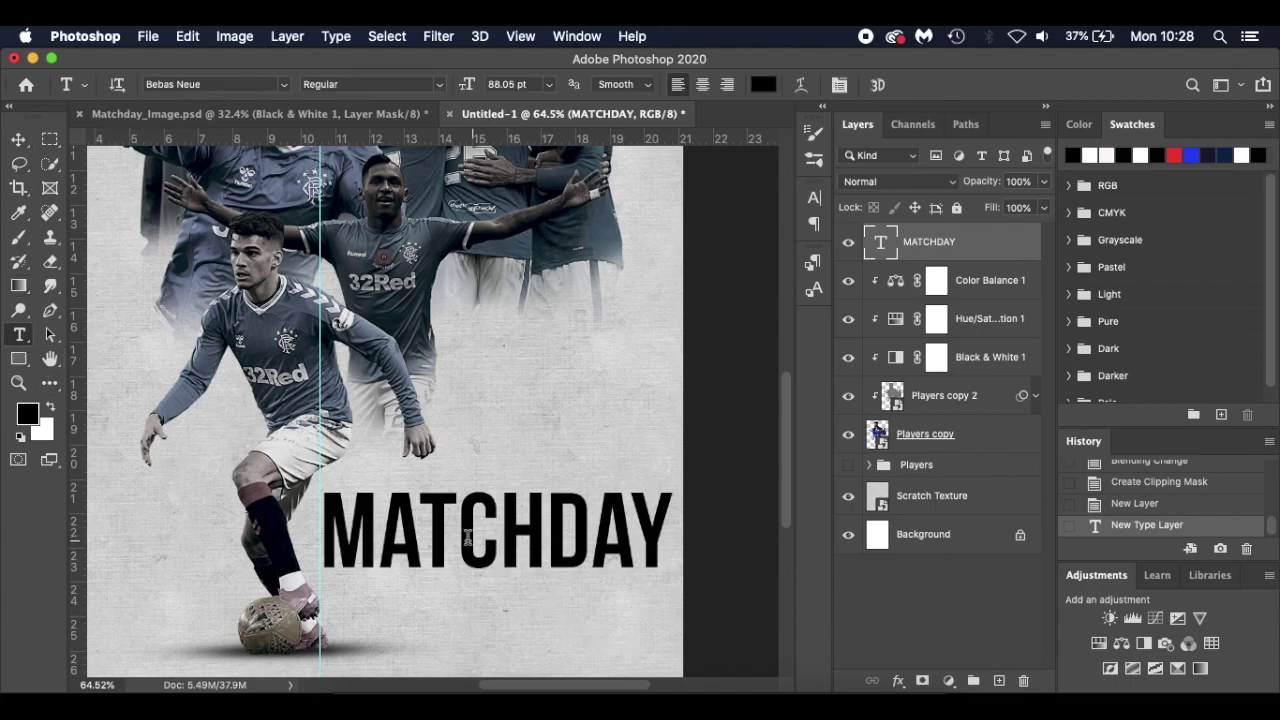
Add a linear 90° Gradient Overlay to the MATCHDAY text layer, with the gradient's starting colour stop at #0b244d
{"action": "double_click", "coordinate": [985, 242]}
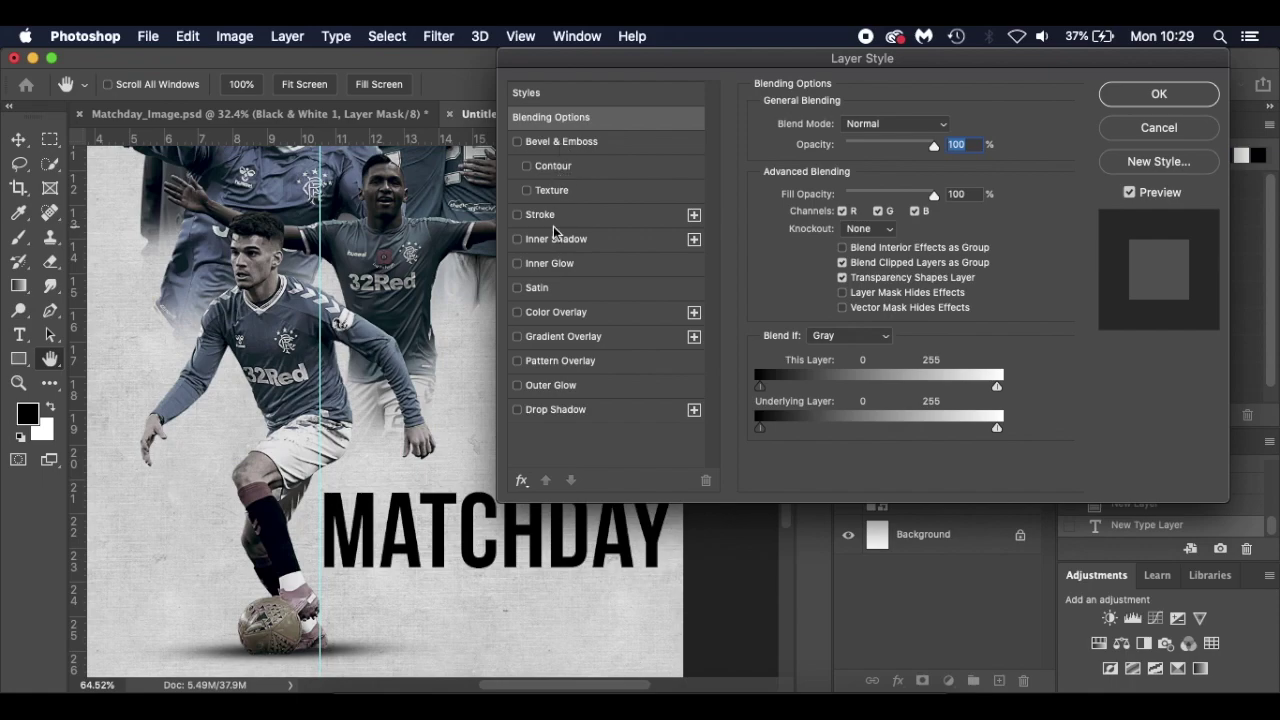
{"action": "left_click", "coordinate": [577, 339]}
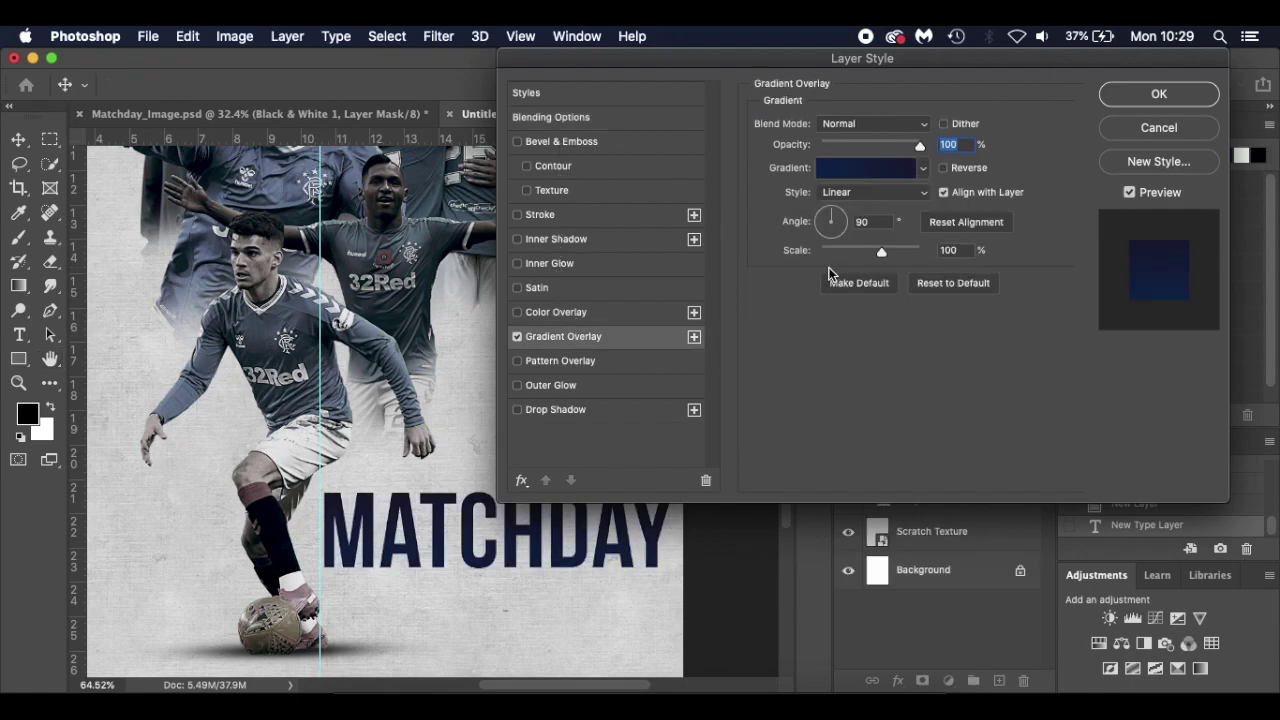
{"action": "left_click", "coordinate": [869, 172]}
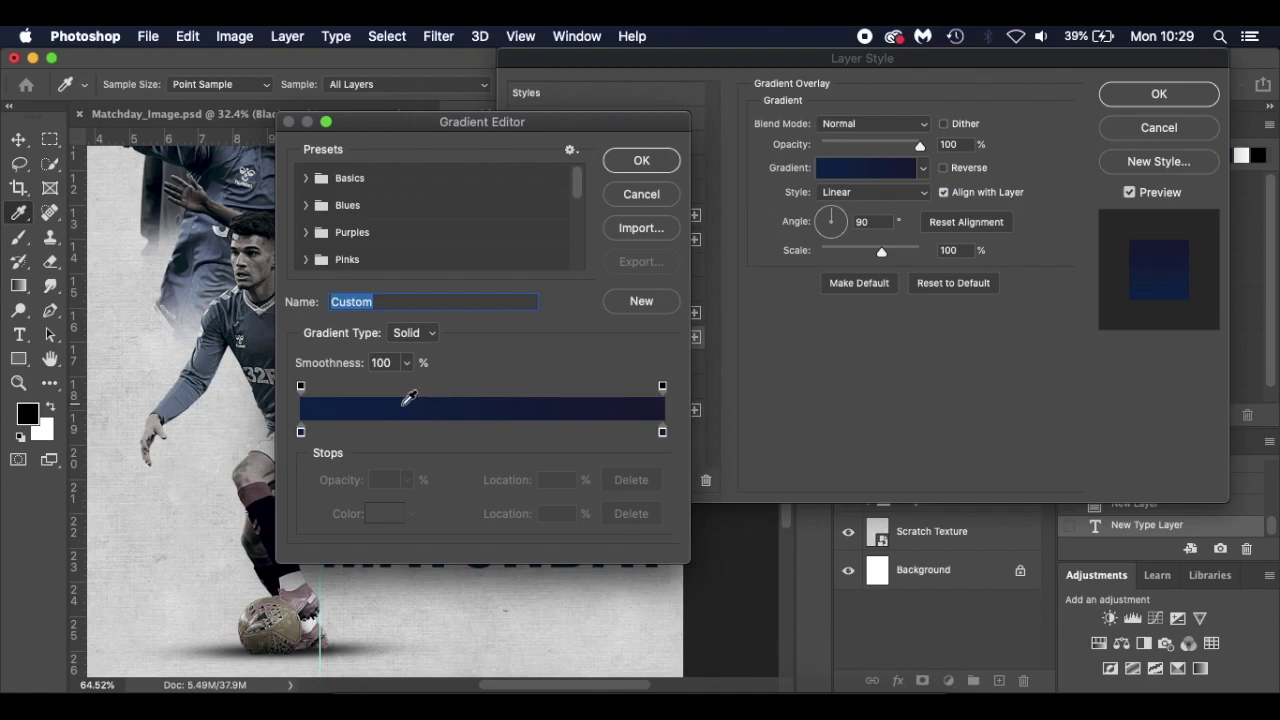
{"action": "left_click", "coordinate": [301, 432]}
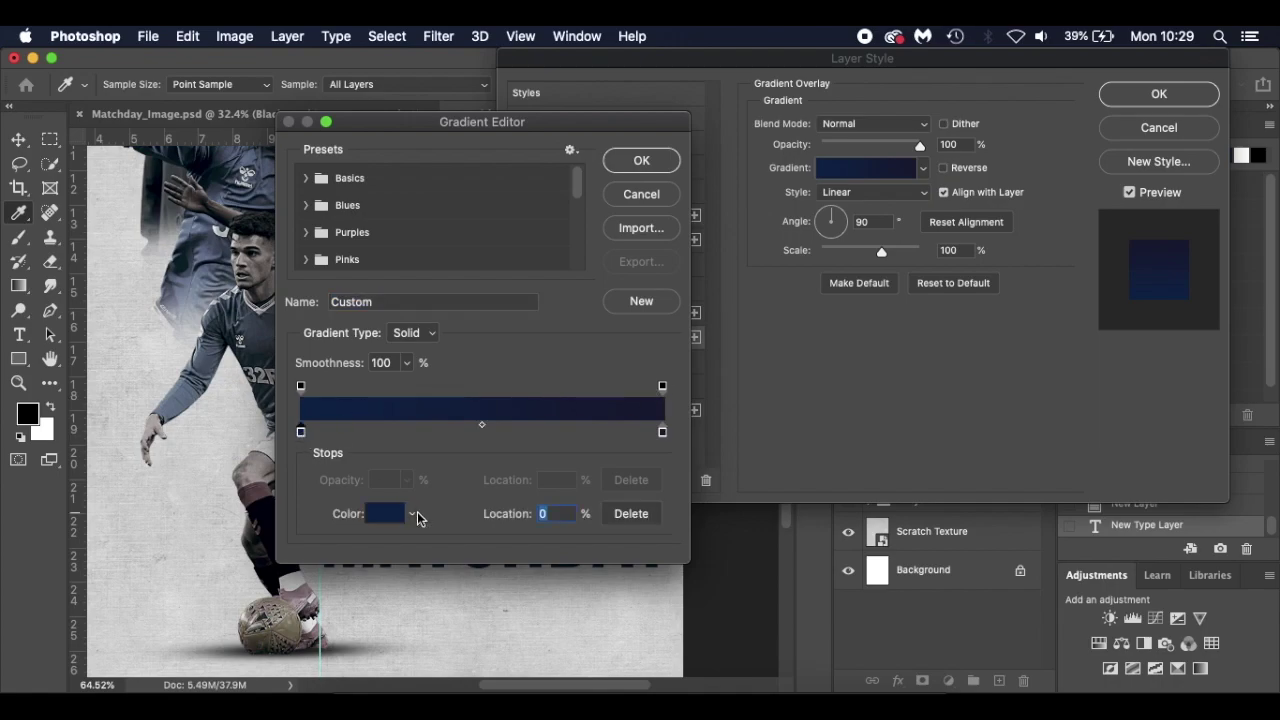
{"action": "left_click", "coordinate": [383, 513]}
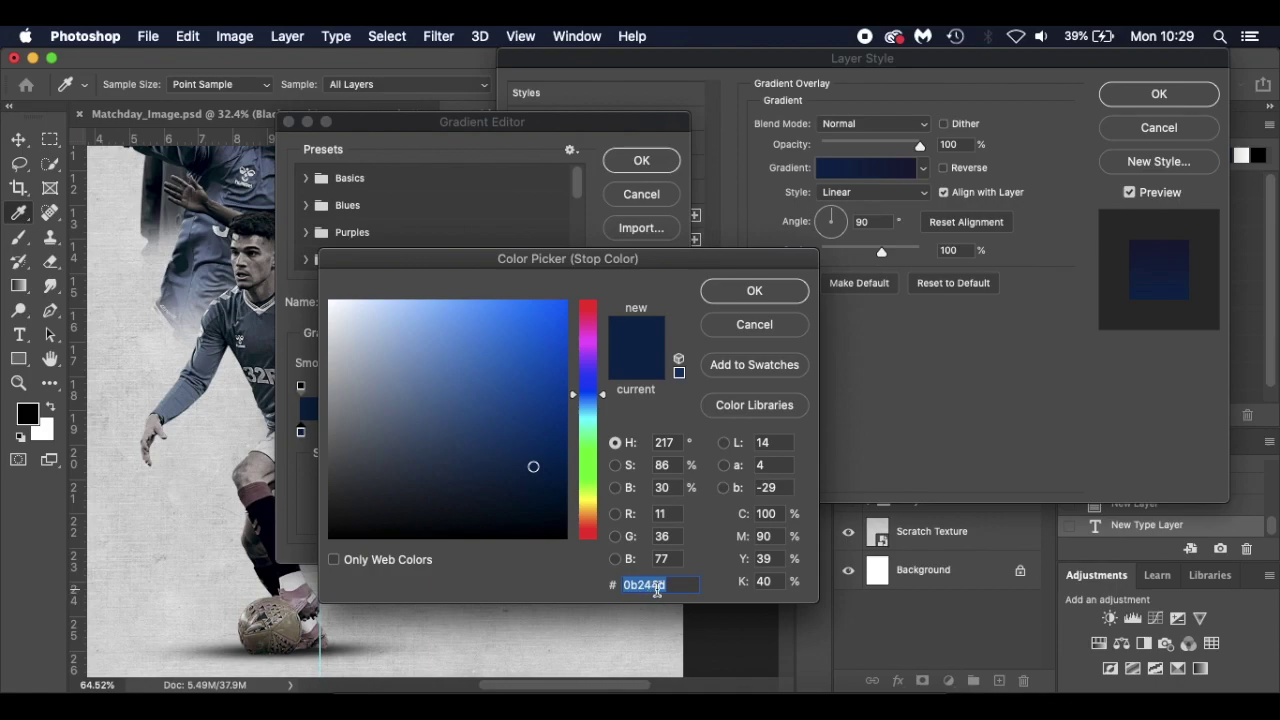
{"action": "left_click", "coordinate": [738, 298]}
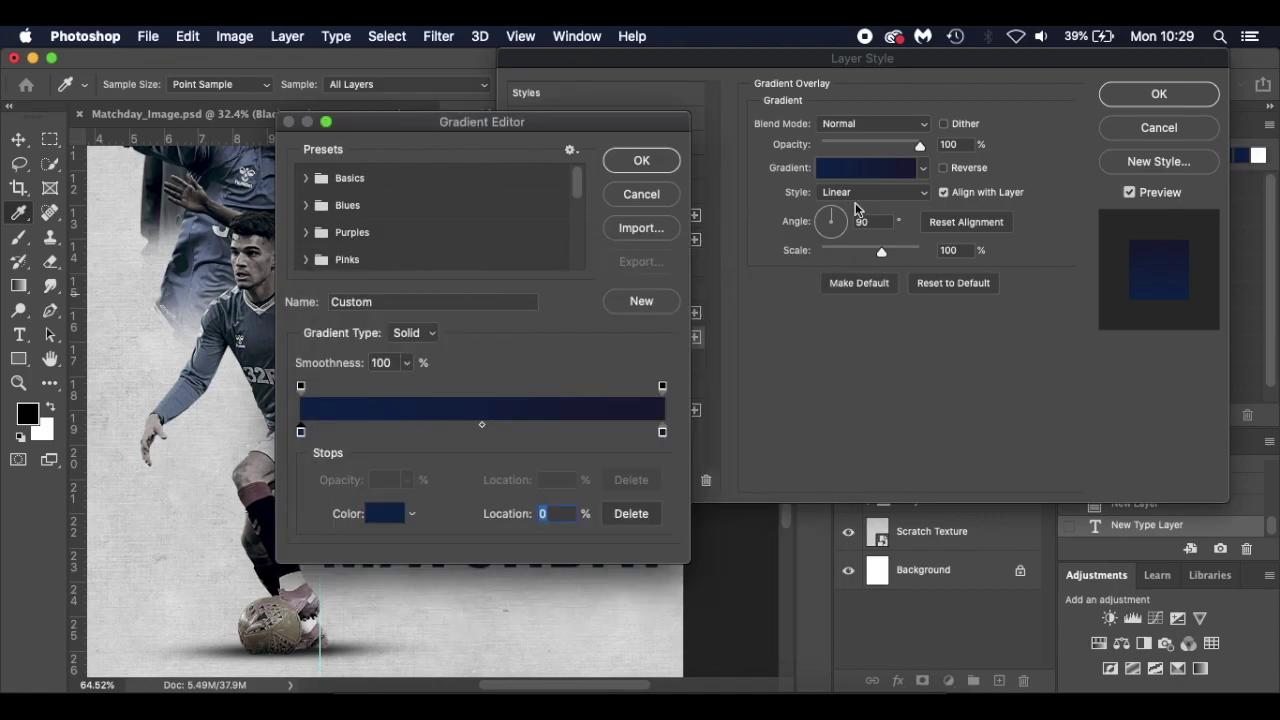
Set the overlay gradient's end colour stop to #181b35 and apply the layer style to the MATCHDAY text
{"action": "left_click", "coordinate": [662, 432]}
{"action": "left_click", "coordinate": [393, 514]}
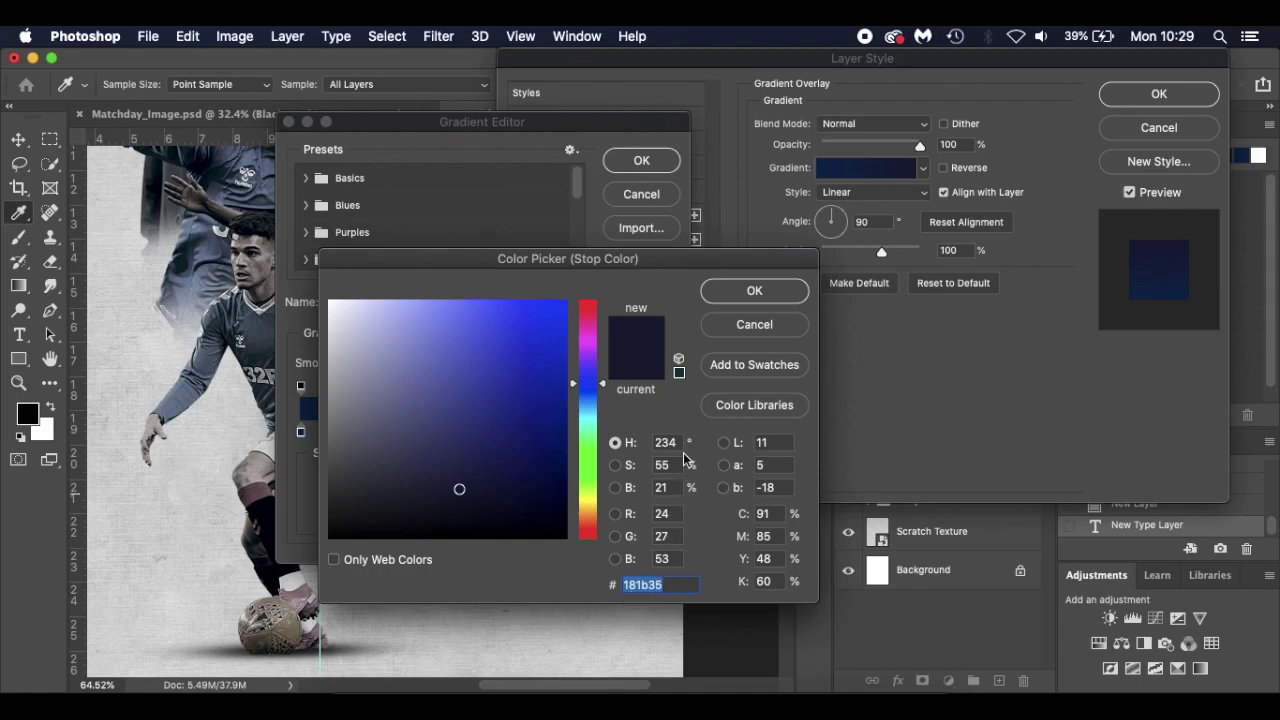
{"action": "left_click", "coordinate": [754, 291]}
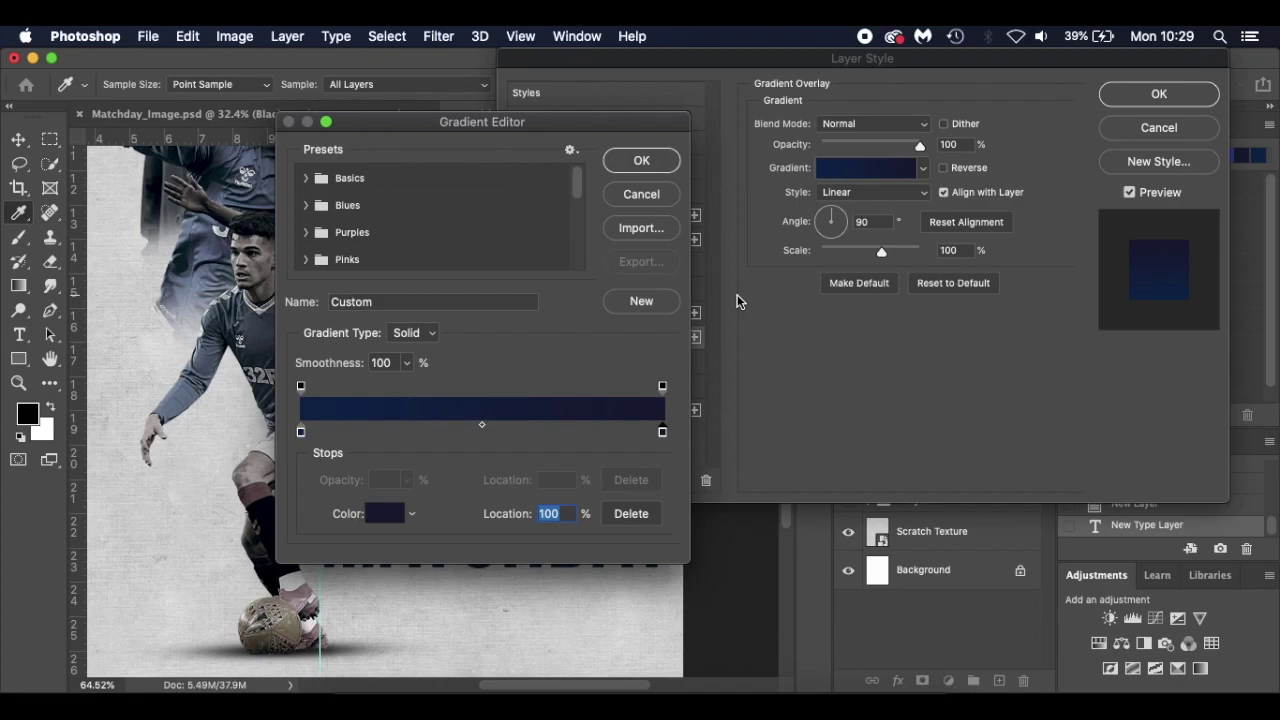
{"action": "left_click", "coordinate": [638, 162]}
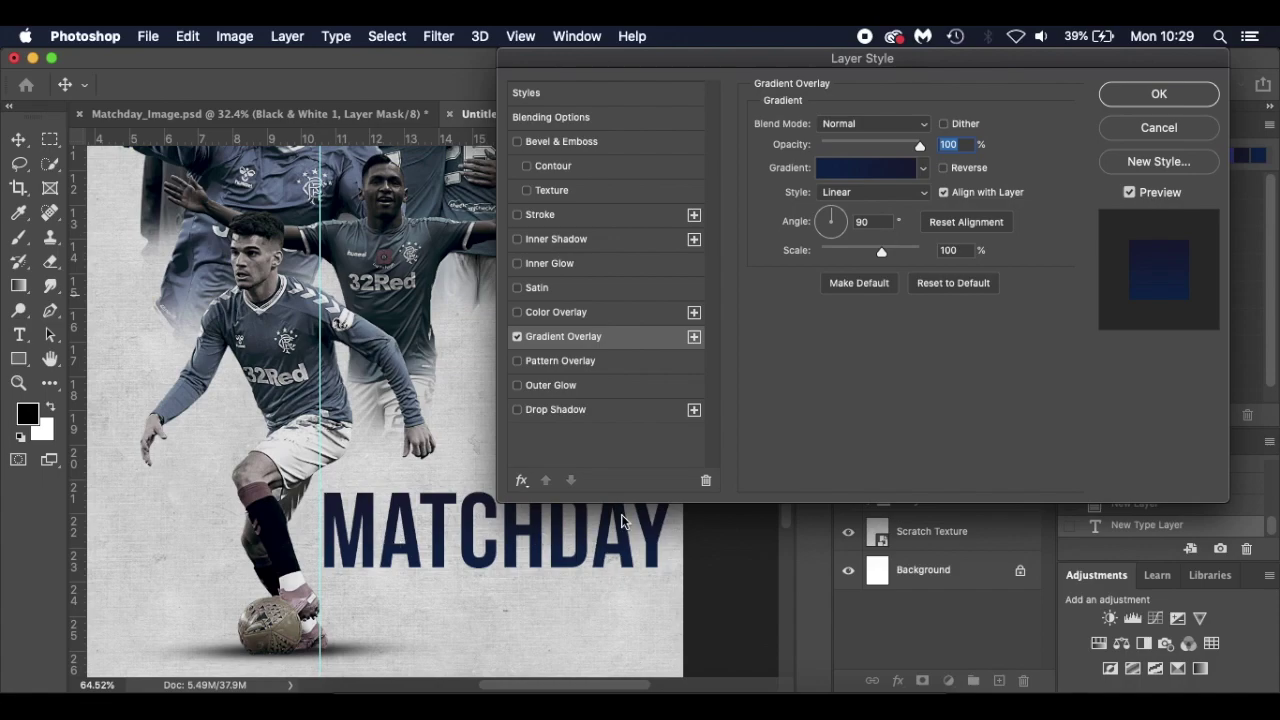
{"action": "left_click", "coordinate": [1160, 94]}
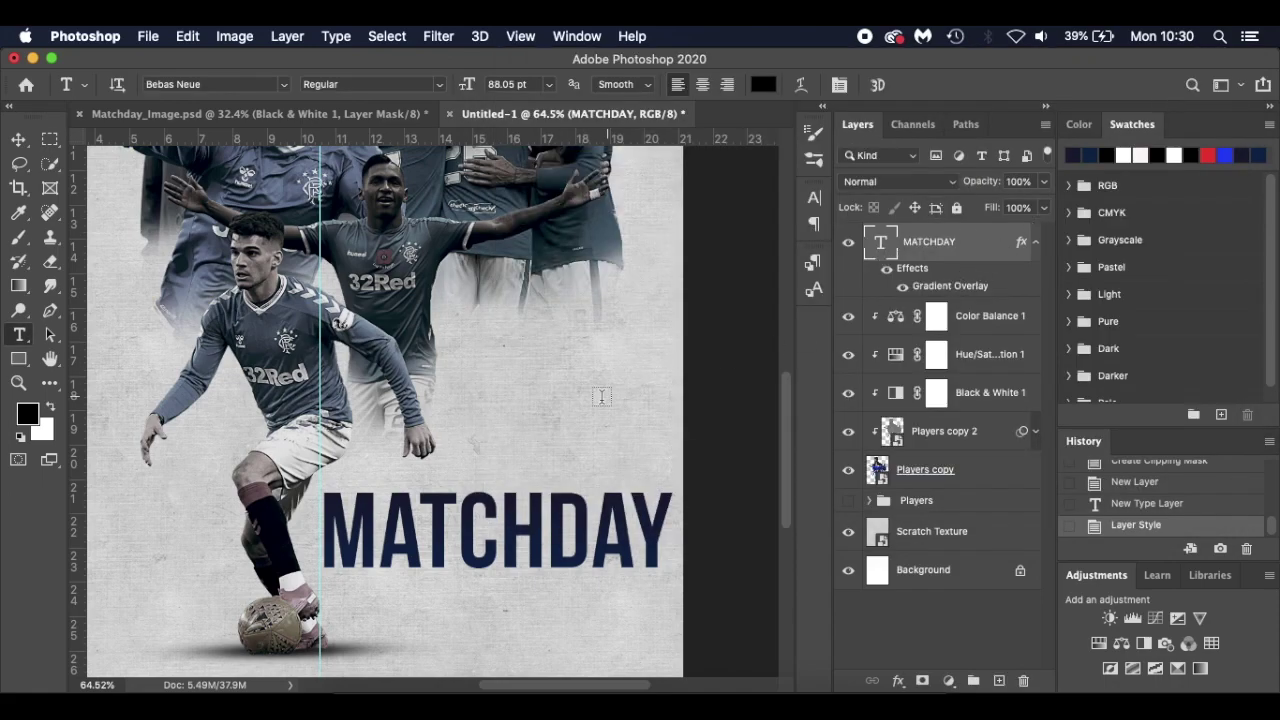
Switch to the Matchday_Image.psd reference document and expand its Shapes group to examine the layers inside
{"action": "scroll", "coordinate": [597, 400], "scroll_direction": "down", "scroll_amount": 3}
{"action": "scroll", "coordinate": [597, 400], "scroll_direction": "down", "scroll_amount": 1}
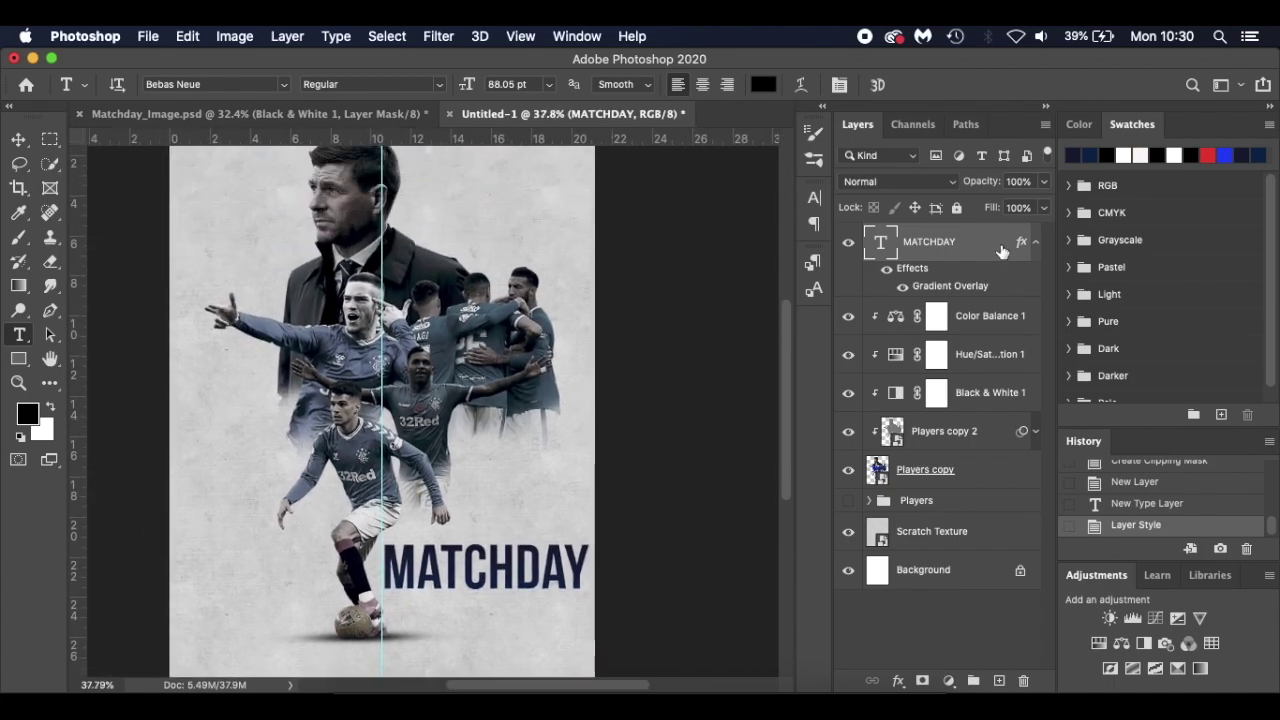
{"action": "left_click", "coordinate": [352, 114]}
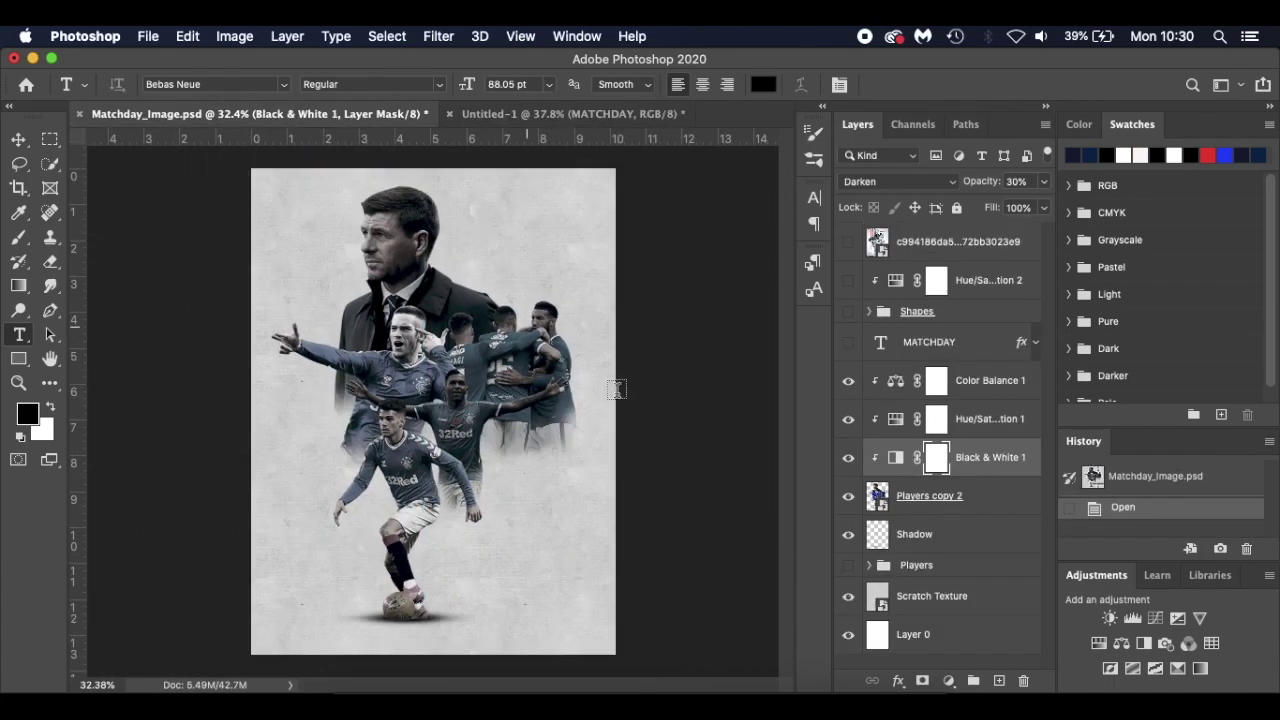
{"action": "left_click", "coordinate": [869, 311]}
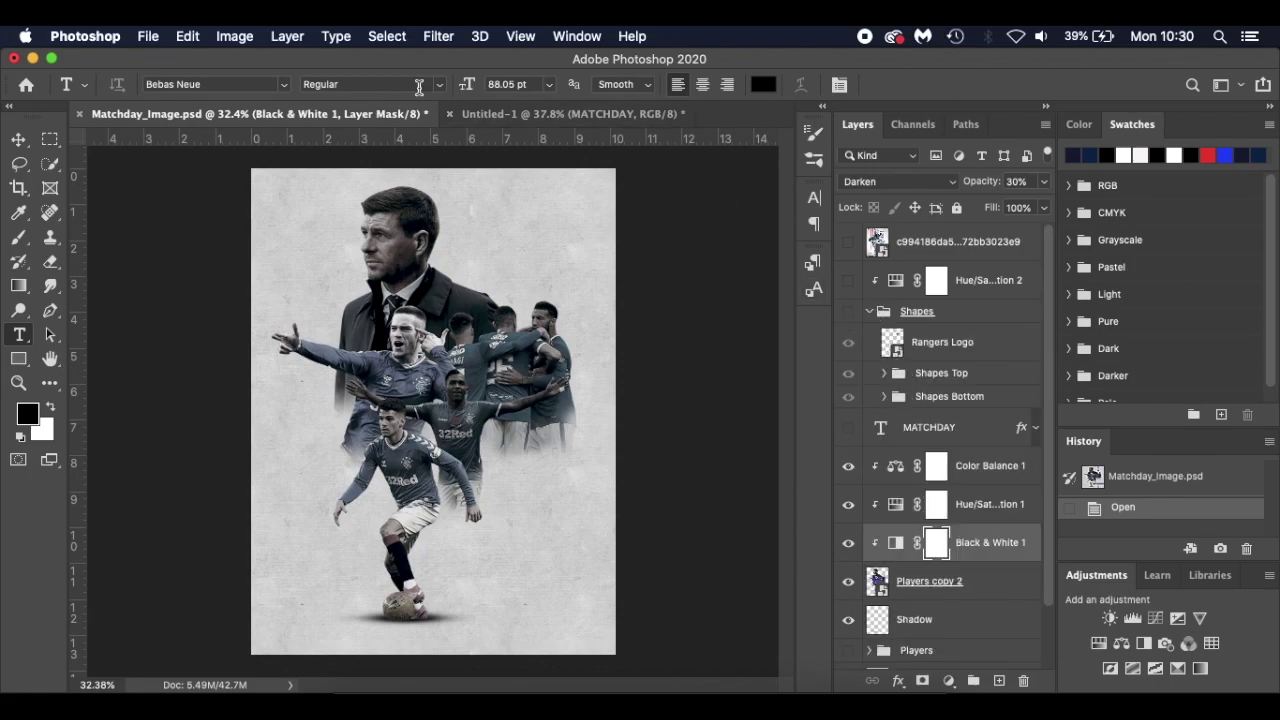
Return to the Untitled-1 poster, activate the Rectangle tool in Shape mode and look over its fill colour options
{"action": "left_click", "coordinate": [535, 114]}
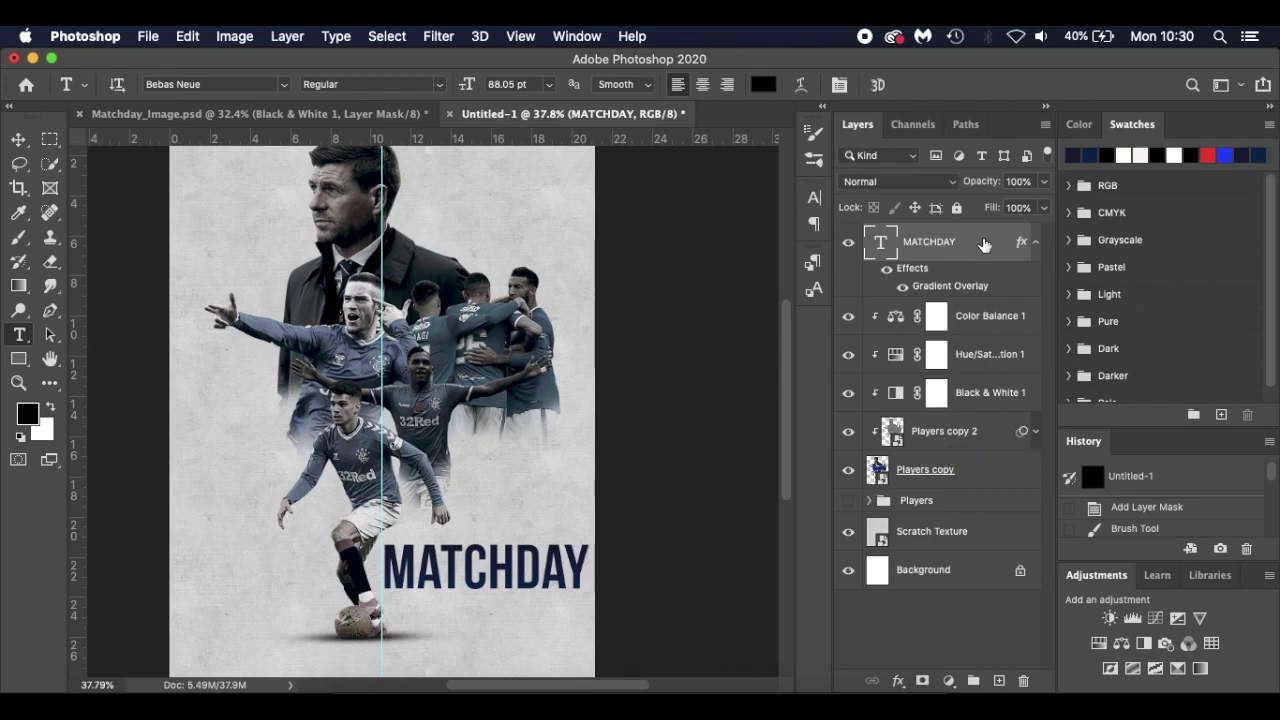
{"action": "left_click", "coordinate": [19, 362]}
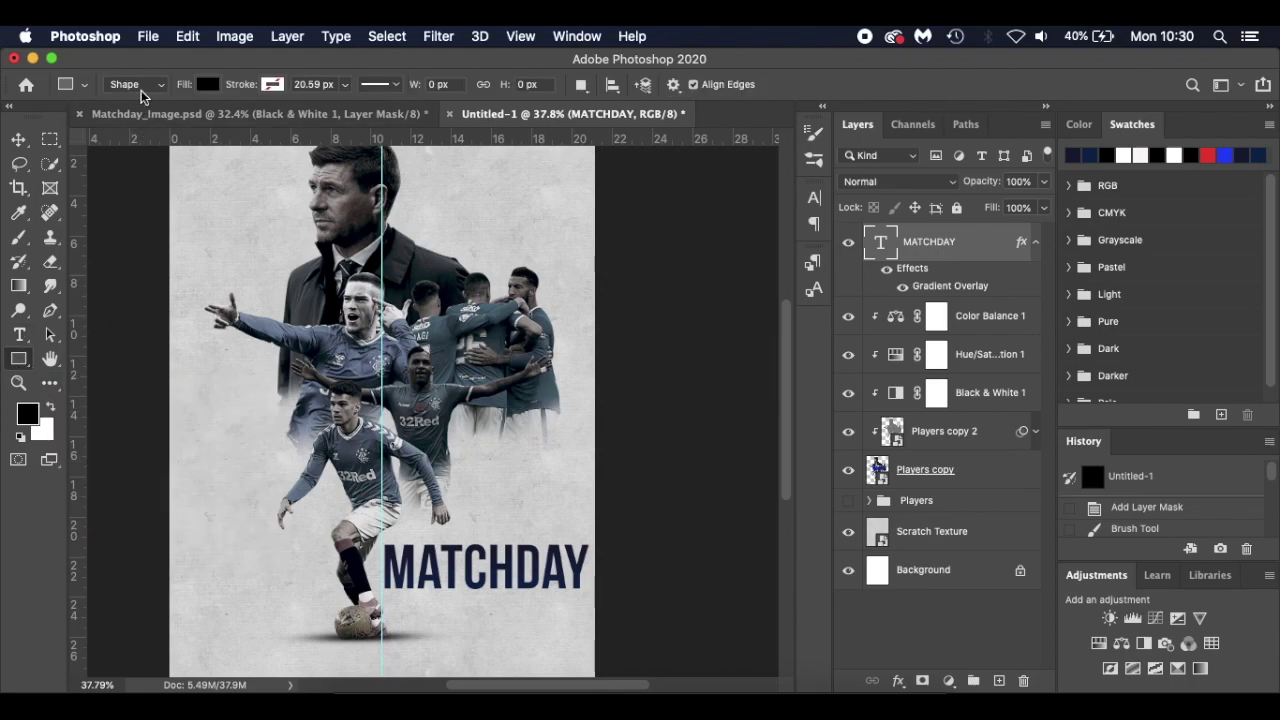
{"action": "left_click", "coordinate": [207, 86]}
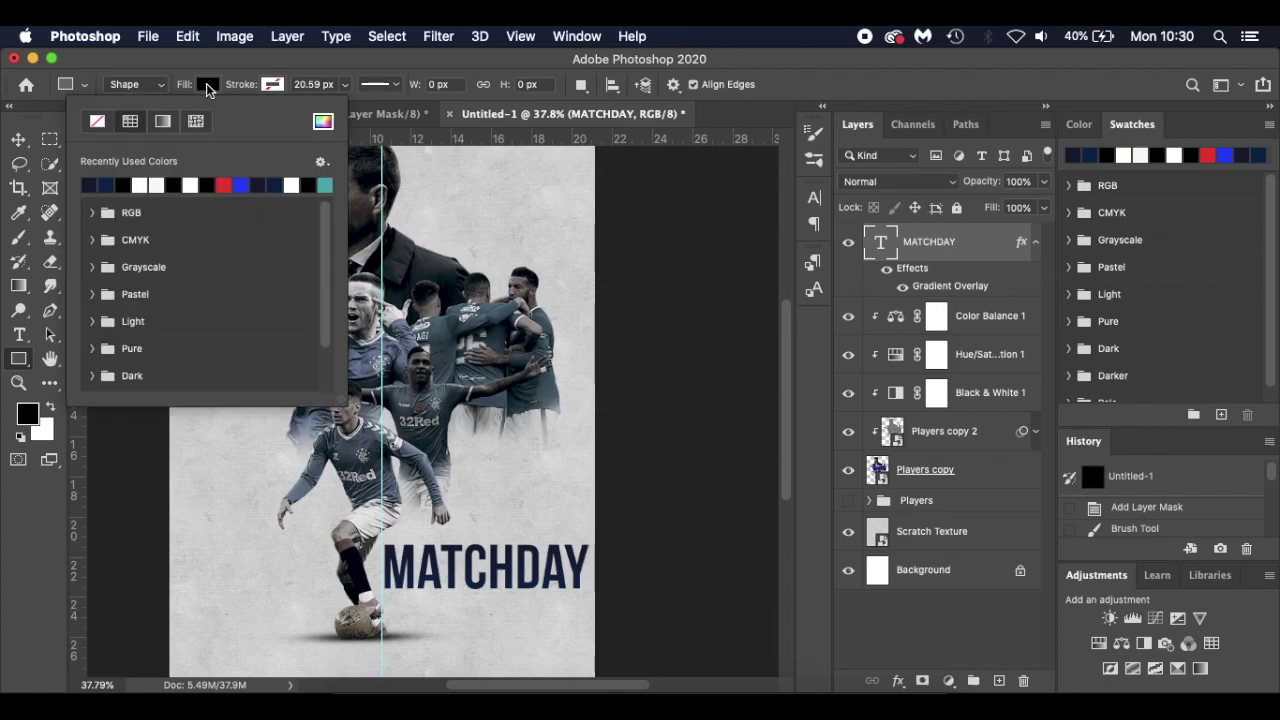
{"action": "left_click", "coordinate": [709, 206]}
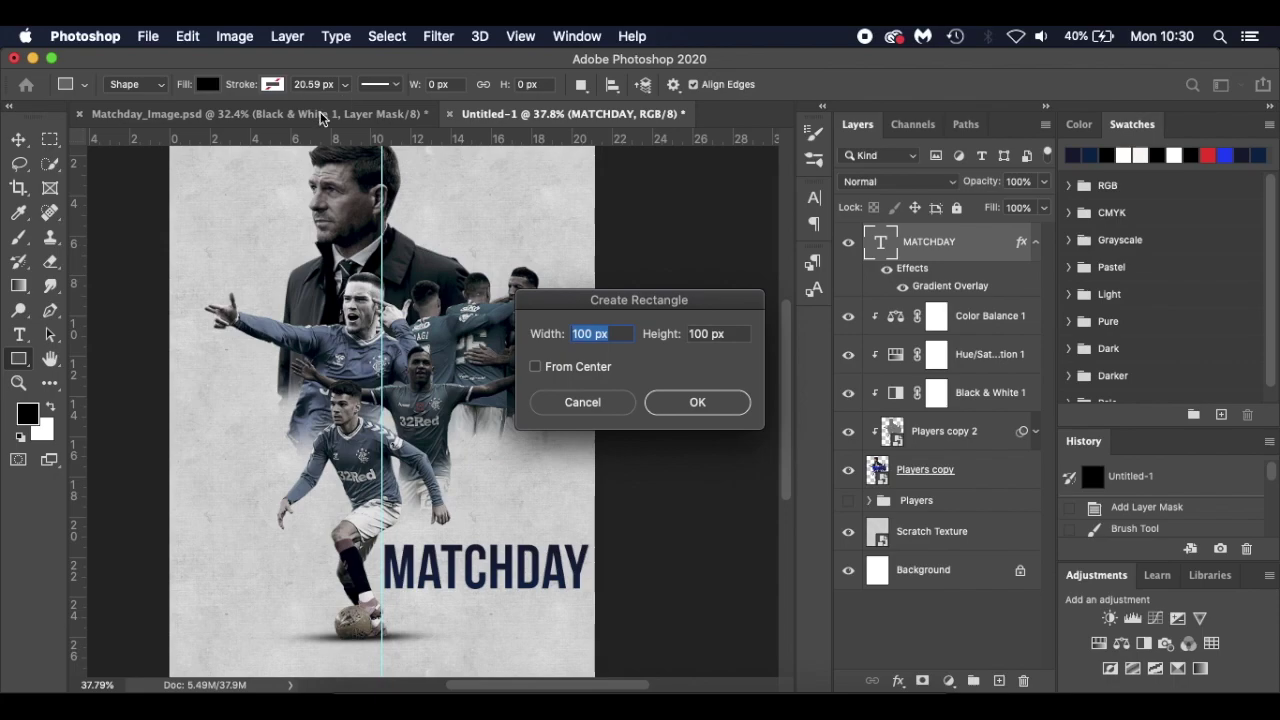
{"action": "left_click", "coordinate": [583, 402]}
Show the MATCHDAY text and the Shapes group in Matchday_Image.psd to examine the stripe and logo placement
{"action": "left_click", "coordinate": [363, 116]}
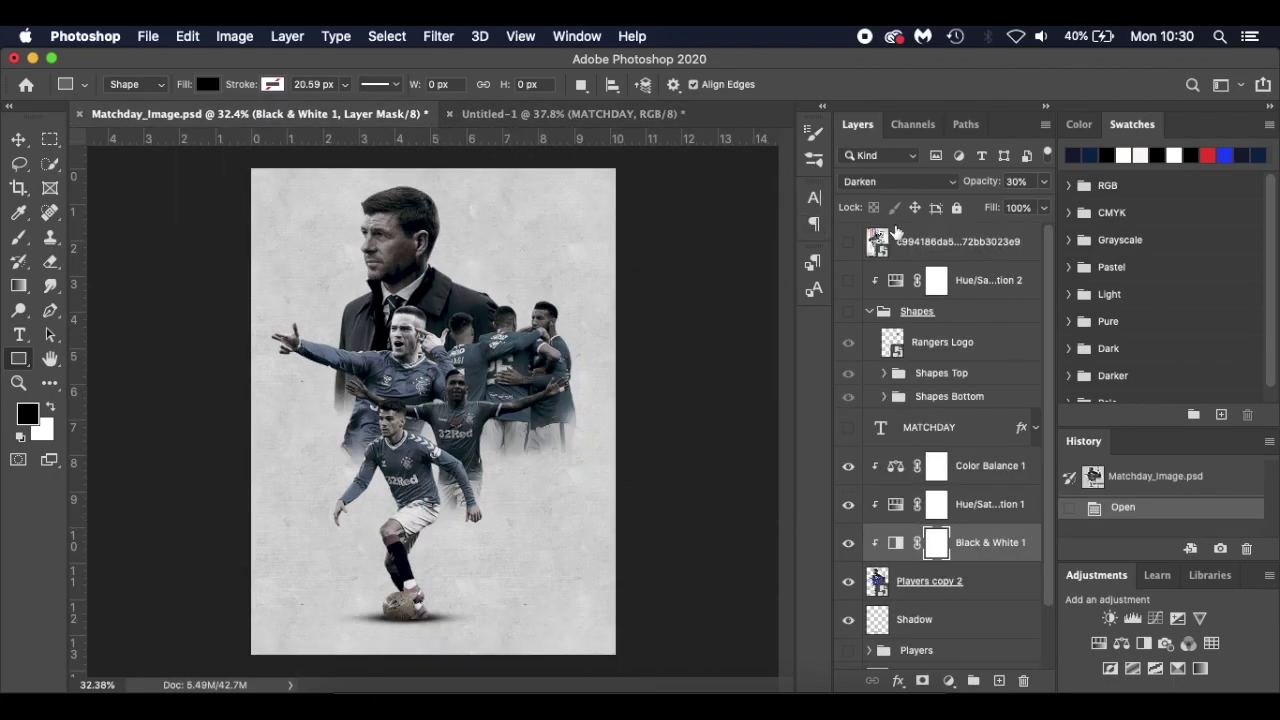
{"action": "left_click", "coordinate": [848, 428]}
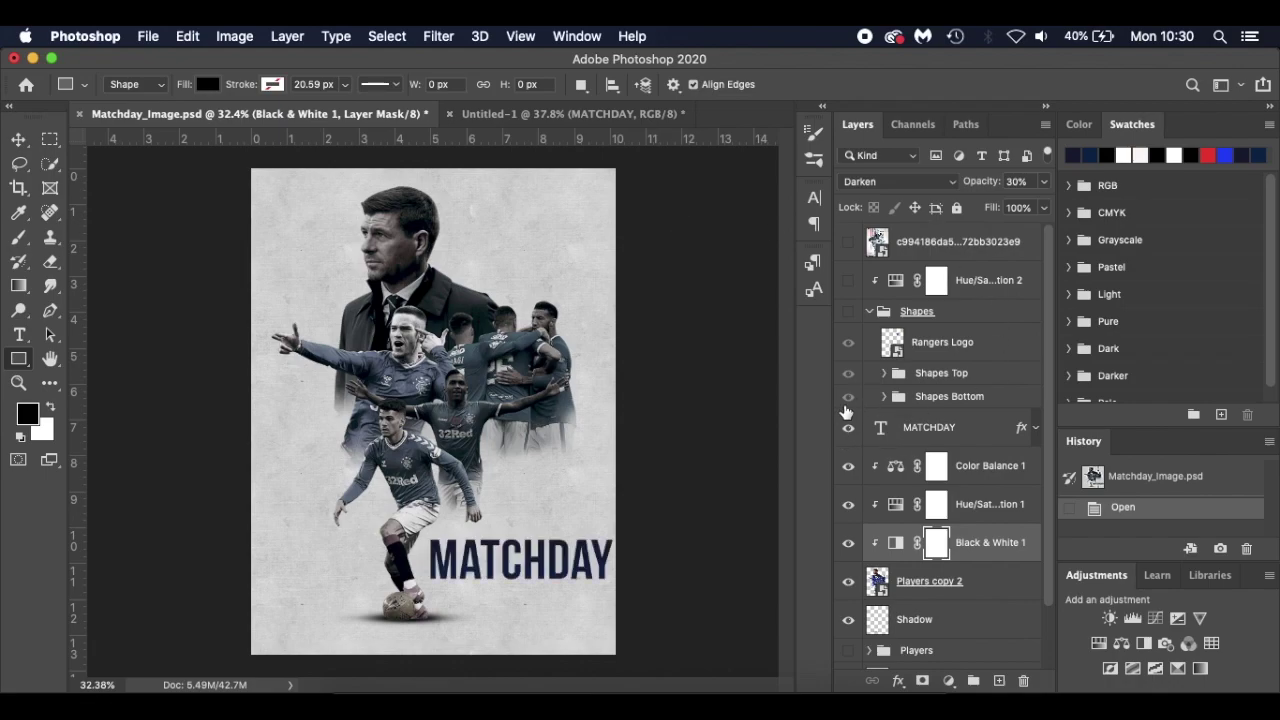
{"action": "left_click", "coordinate": [849, 340]}
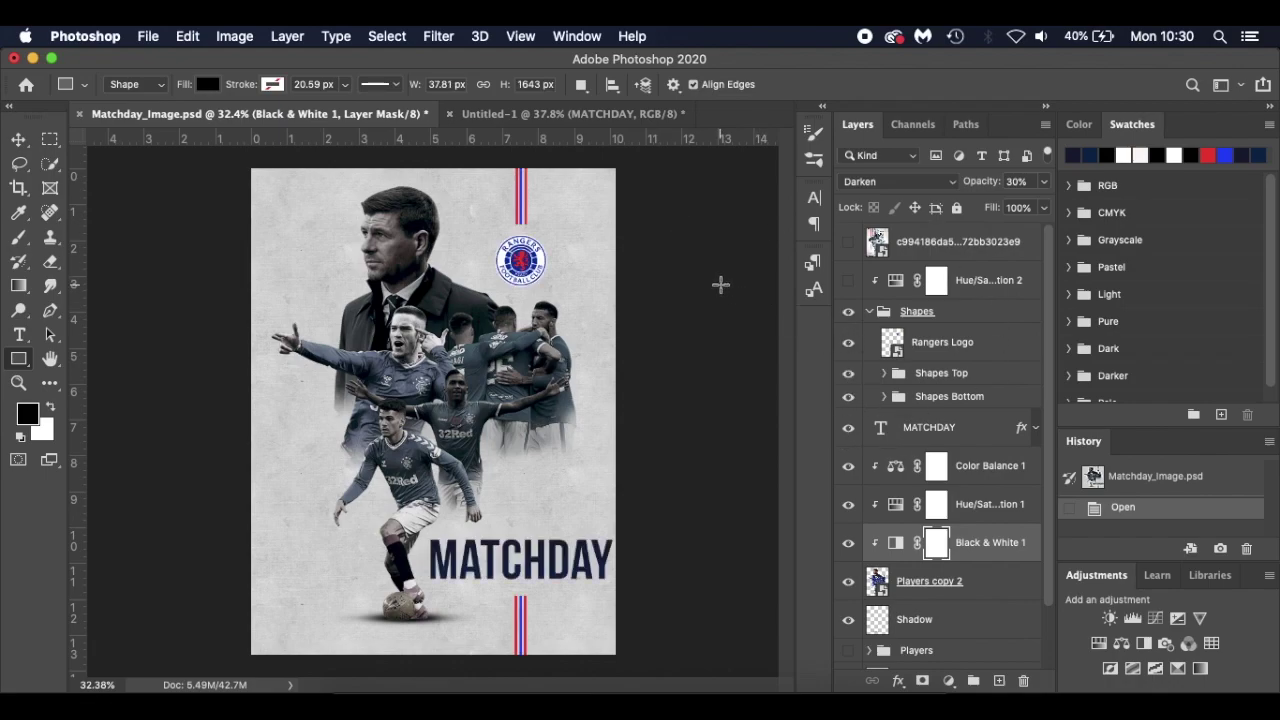
In Untitled-1, draw a vertical rectangle about 12 × 298 px below MATCHDAY, extending past the poster's lower edge, and fill it red
{"action": "left_click", "coordinate": [490, 114]}
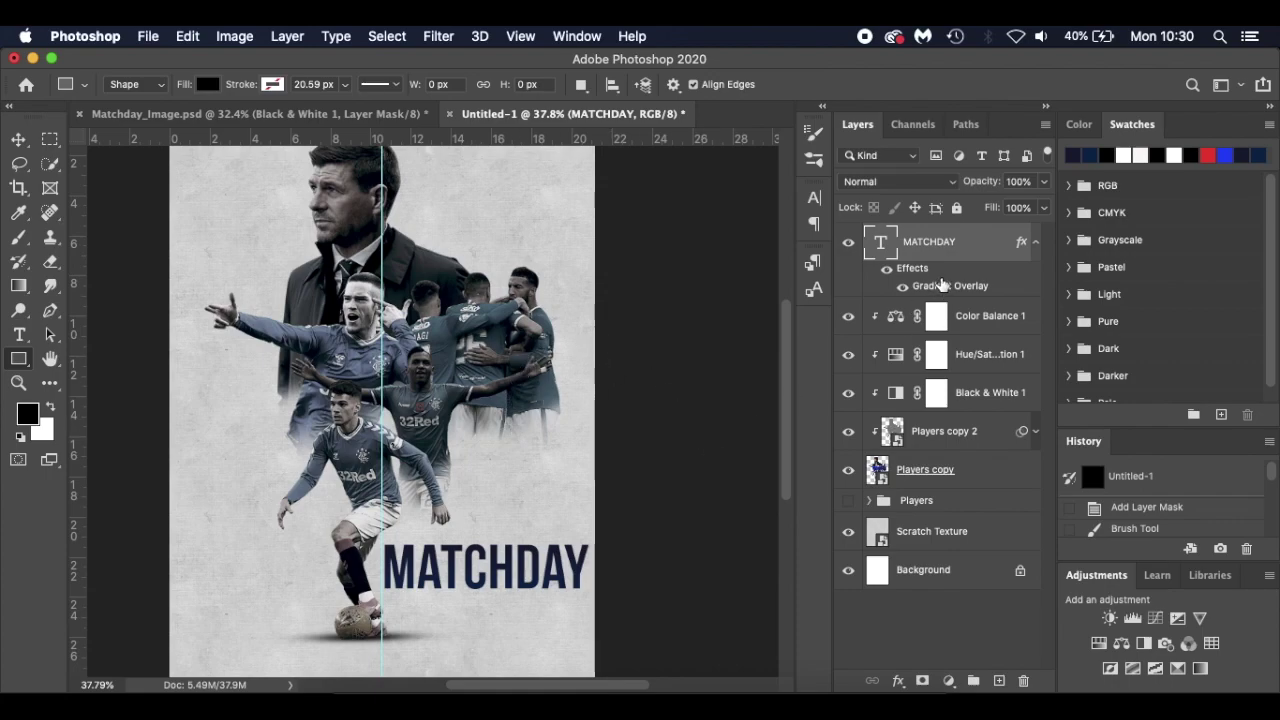
{"action": "scroll", "coordinate": [536, 488], "scroll_direction": "down", "scroll_amount": 5}
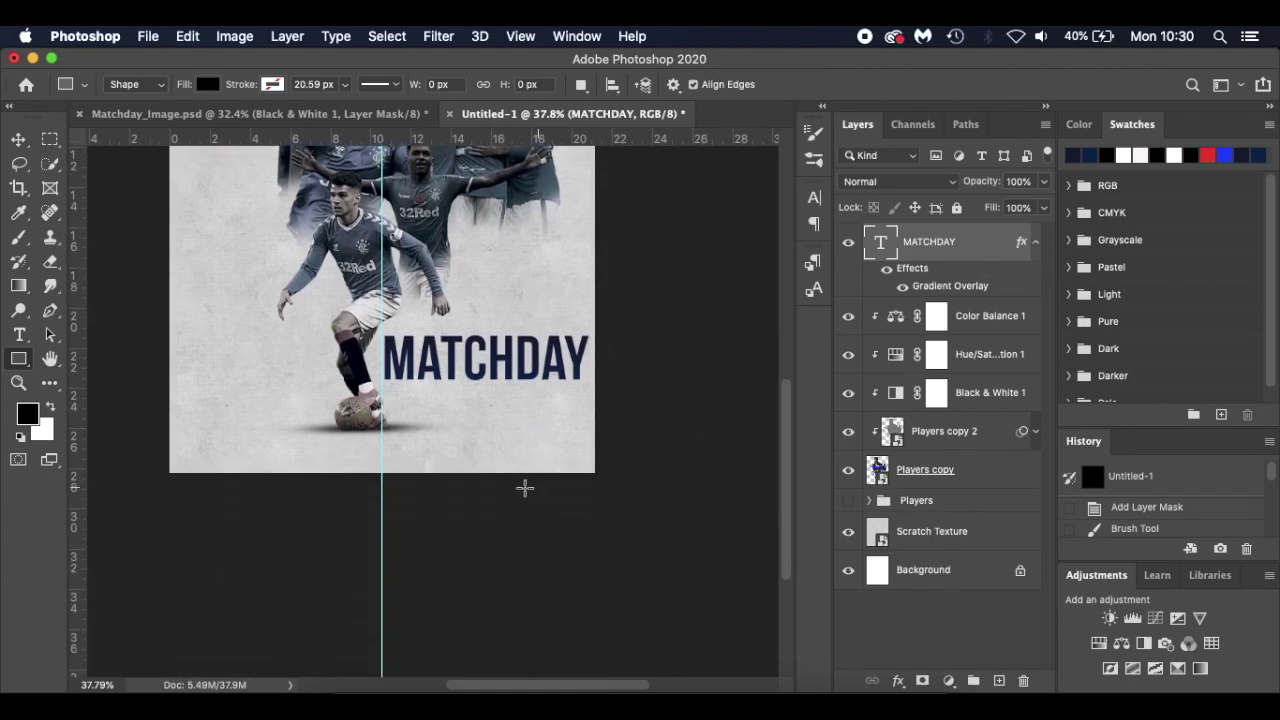
{"action": "left_click_drag", "start_coordinate": [450, 404], "coordinate": [453, 511]}
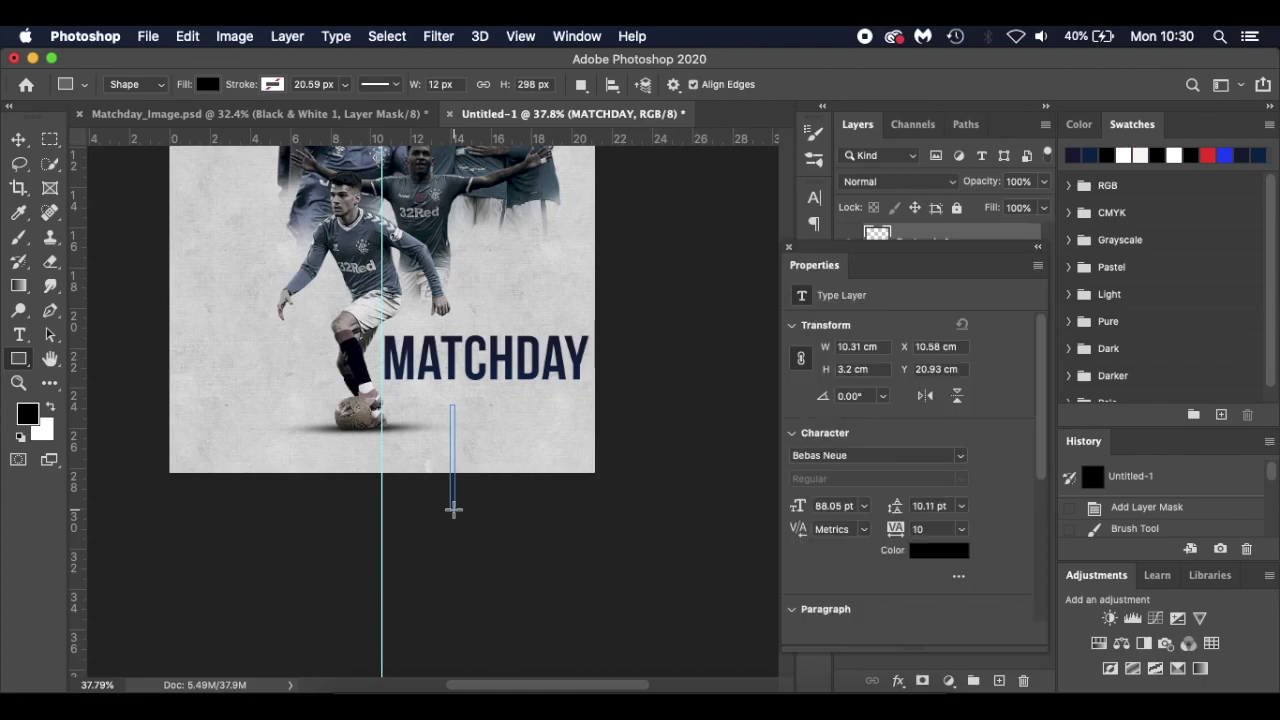
{"action": "left_click", "coordinate": [789, 250]}
{"action": "left_click", "coordinate": [207, 84]}
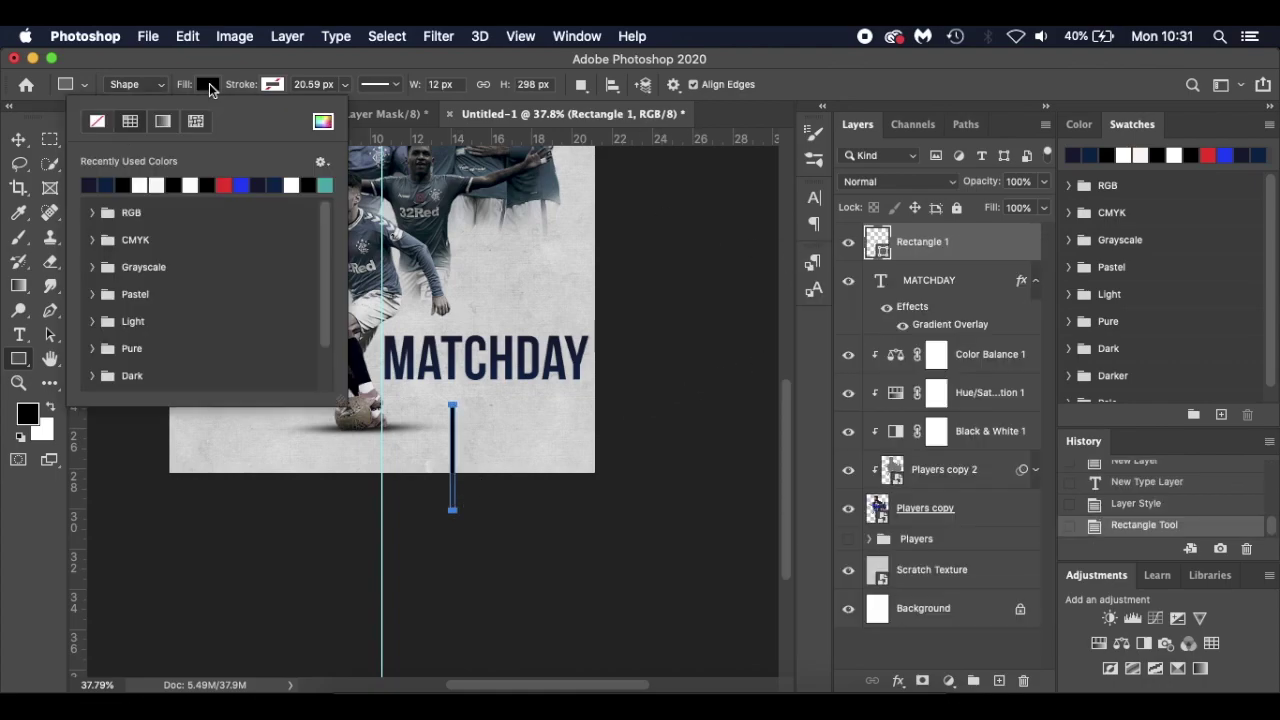
{"action": "left_click", "coordinate": [230, 182]}
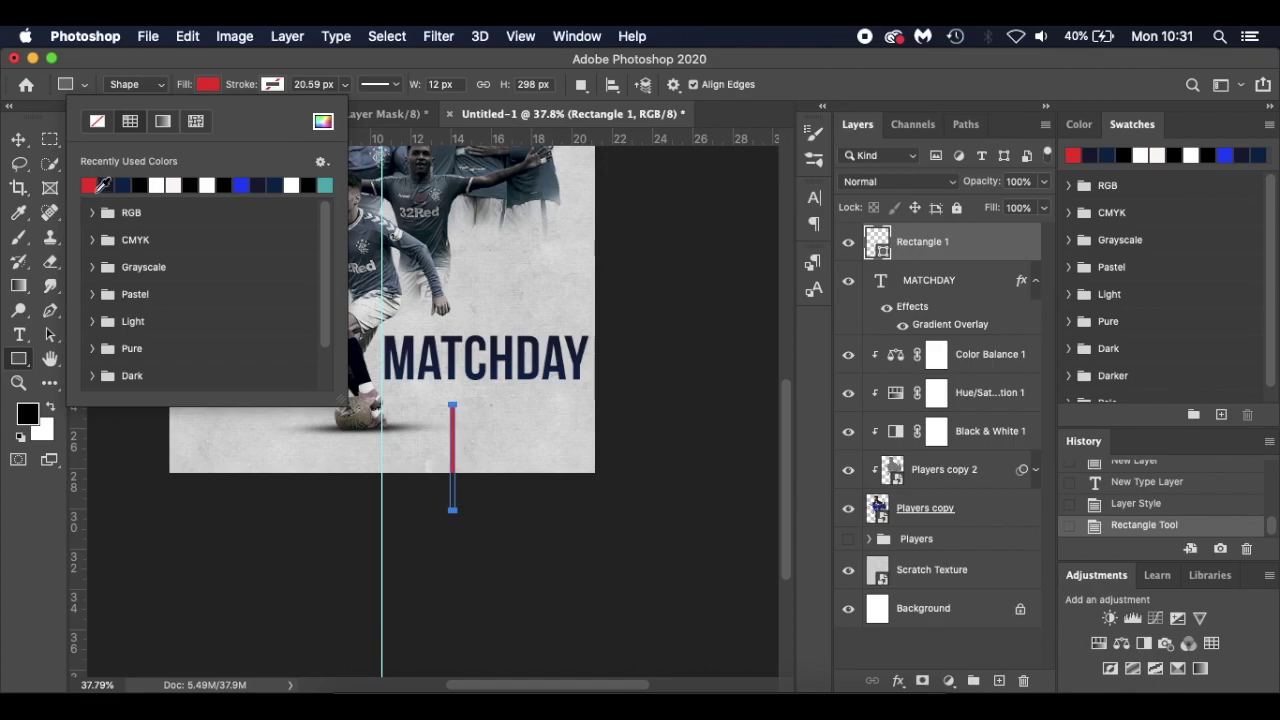
{"action": "left_click", "coordinate": [249, 65]}
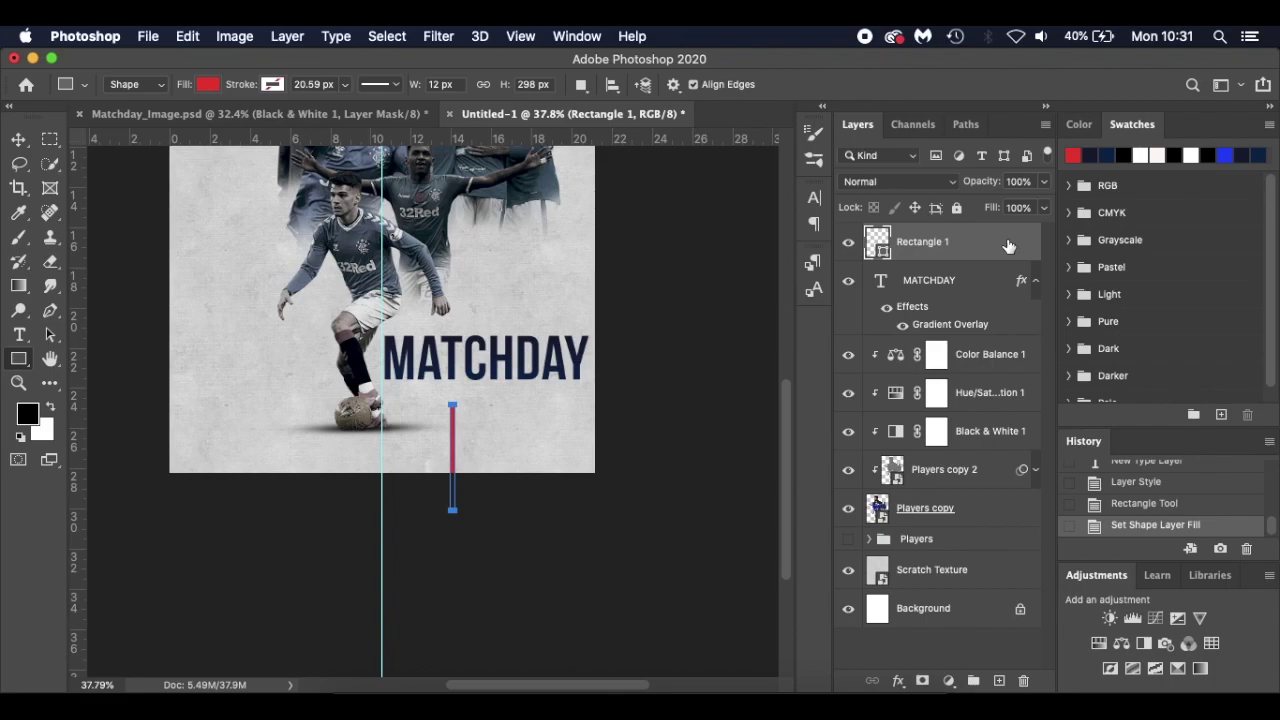
Duplicate the red stripe and nudge the copy to the right, leaving a narrow gap between the two stripes
{"action": "key", "text": "ctrl+j"}
{"action": "scroll", "coordinate": [651, 377], "scroll_direction": "up", "scroll_amount": 5}
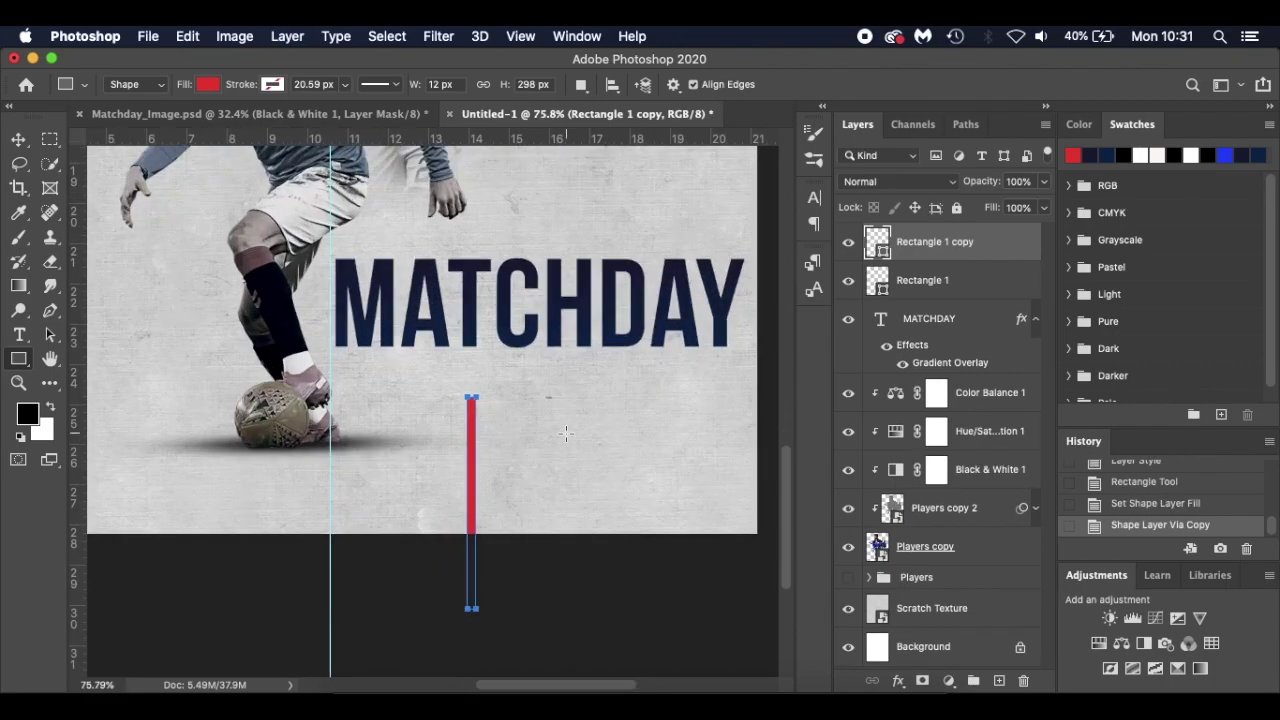
{"action": "scroll", "coordinate": [565, 432], "scroll_direction": "down", "scroll_amount": 3}
{"action": "key", "text": "v"}
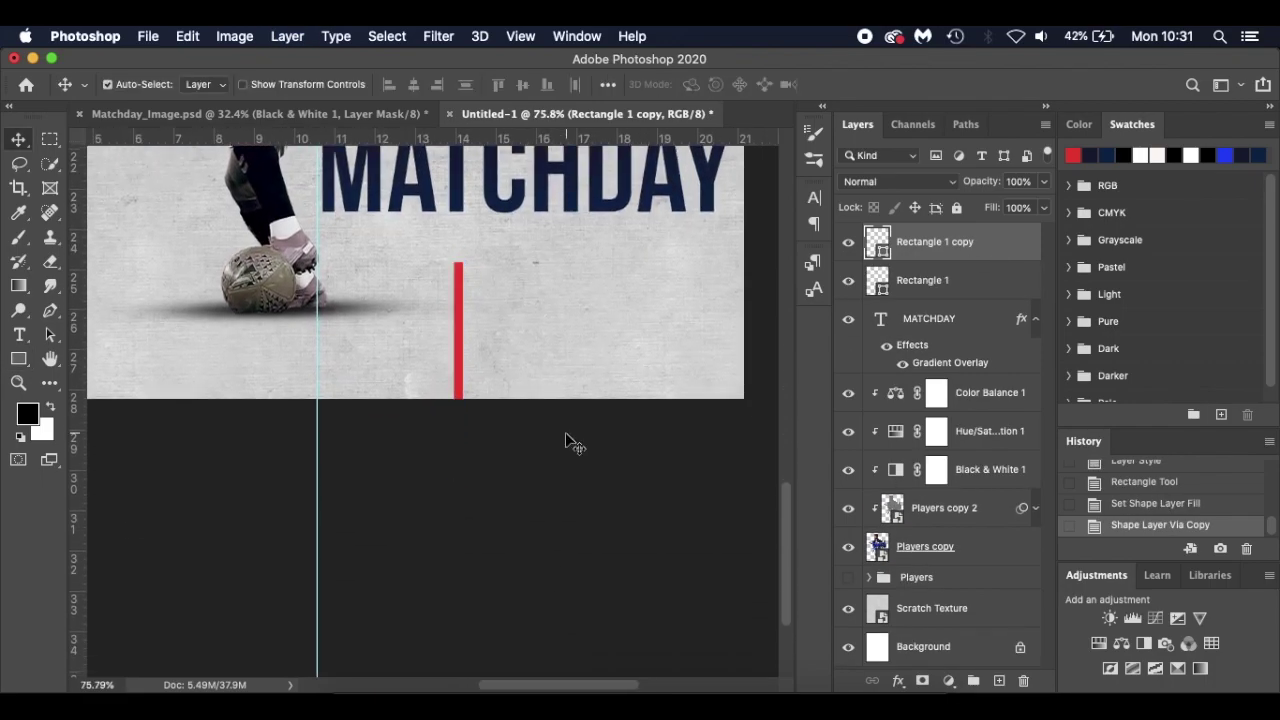
{"action": "key", "text": "Right"}
{"action": "key", "text": "Right"}
{"action": "key", "text": "Right"}
{"action": "key", "text": "Right"}
{"action": "key", "text": "Right"}
{"action": "key", "text": "Right"}
{"action": "key", "text": "Right"}
{"action": "key", "text": "Right"}
{"action": "key", "text": "Right"}
{"action": "key", "text": "Right"}
{"action": "key", "text": "Right"}
{"action": "key", "text": "Right"}
{"action": "key", "text": "Right"}
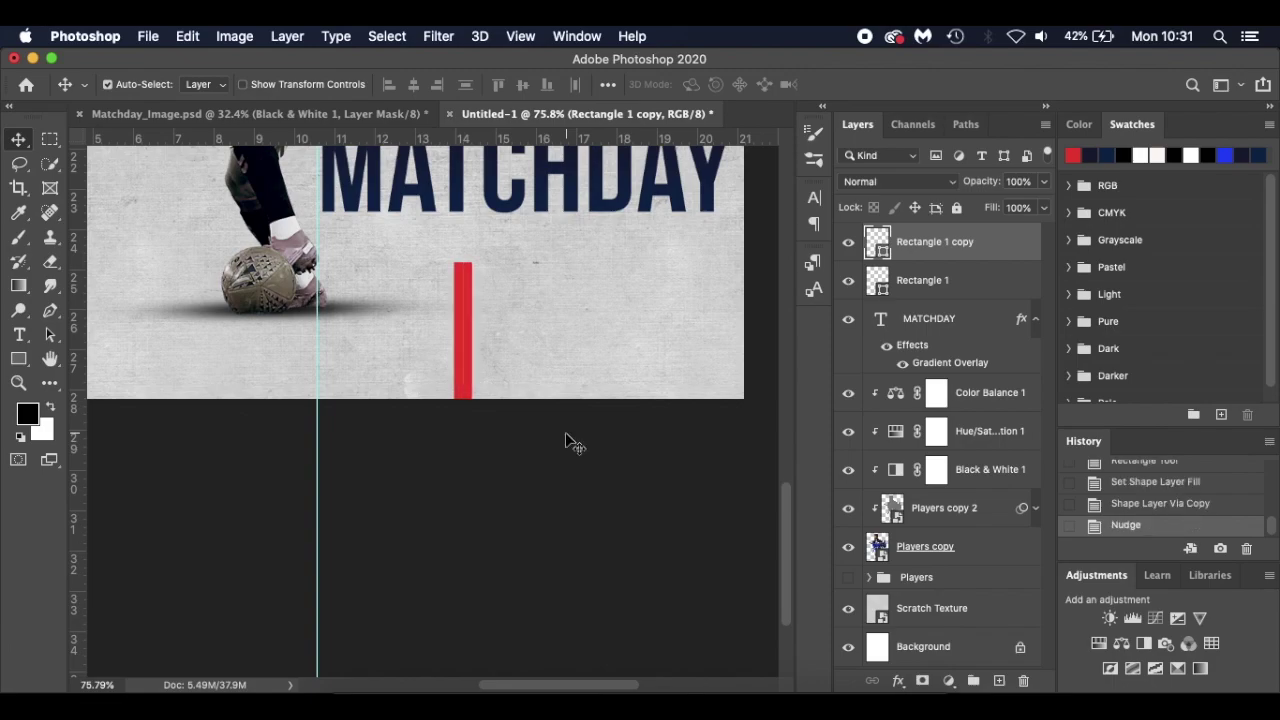
{"action": "key", "text": "Left"}
{"action": "key", "text": "Left"}
{"action": "key", "text": "Left"}
{"action": "key", "text": "Left"}
{"action": "key", "text": "Right"}
{"action": "key", "text": "Right"}
{"action": "key", "text": "Right"}
{"action": "key", "text": "Right"}
{"action": "key", "text": "Right"}
{"action": "key", "text": "Right"}
{"action": "key", "text": "Right"}
{"action": "key", "text": "Right"}
{"action": "key", "text": "Right"}
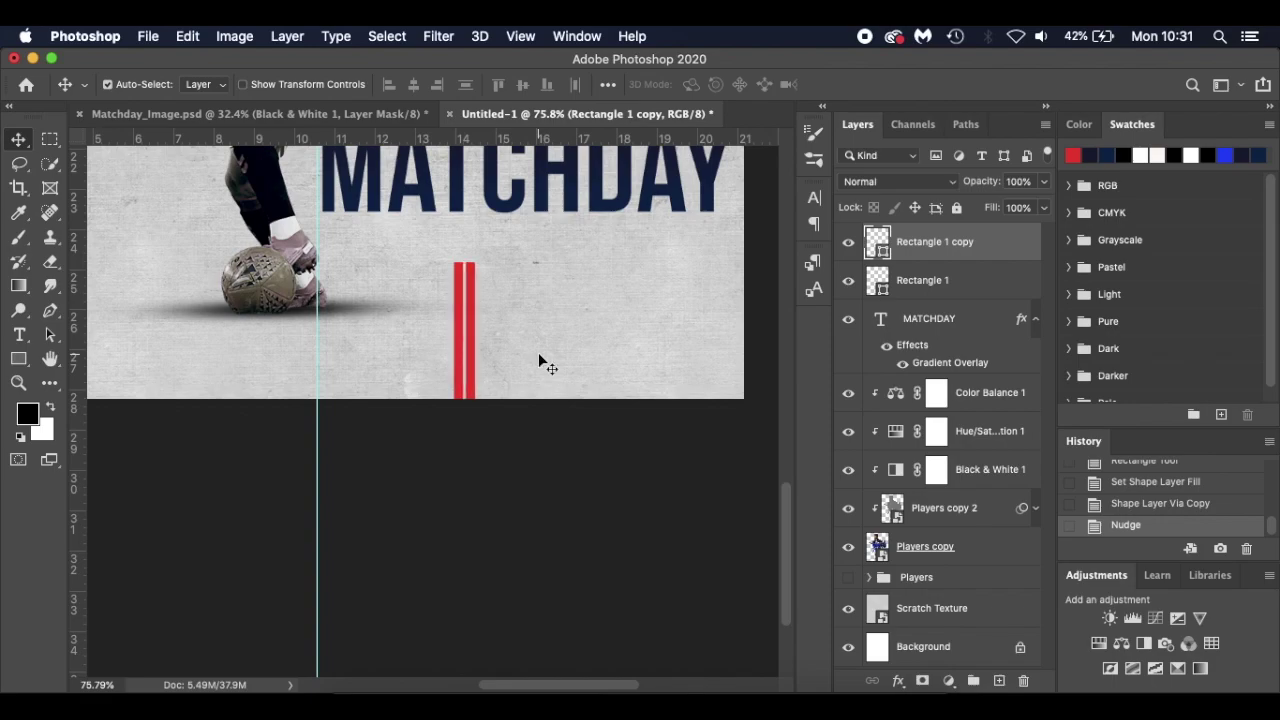
Nudge the second red stripe slightly further right to widen its gap from the first stripe
{"action": "key", "text": "Right"}
{"action": "key", "text": "Right"}
{"action": "key", "text": "Right"}
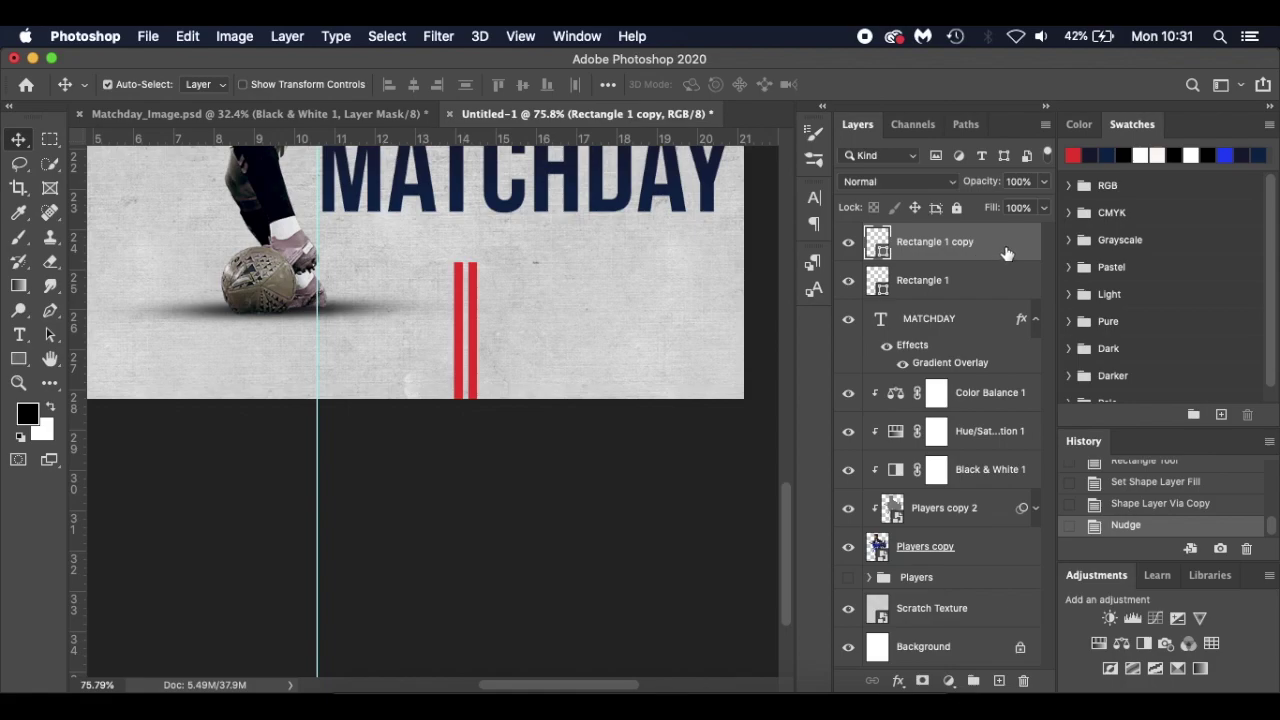
Duplicate the second red stripe and nudge the copy right to form a third, evenly spaced stripe
{"action": "key", "text": "super+j"}
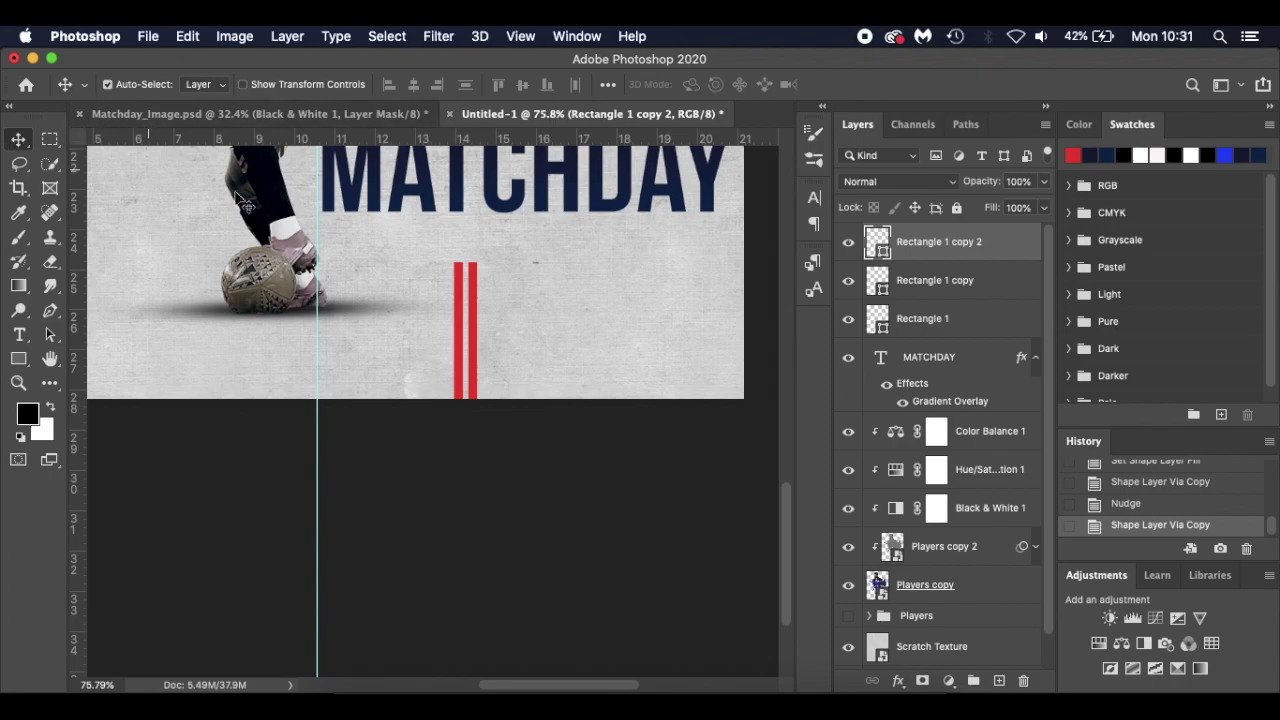
{"action": "key", "text": "Right"}
{"action": "key", "text": "Right"}
{"action": "key", "text": "Right"}
{"action": "key", "text": "Right"}
{"action": "key", "text": "Right"}
{"action": "key", "text": "Right"}
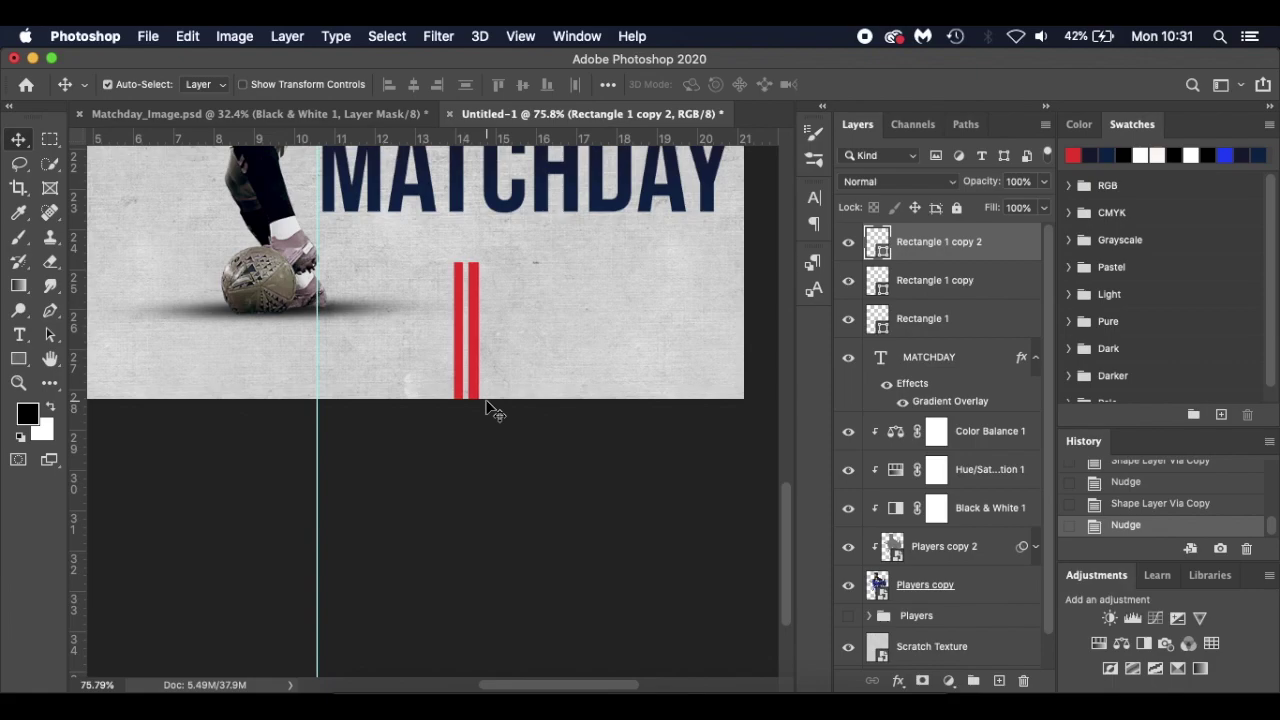
{"action": "key", "text": "Right"}
{"action": "key", "text": "Right"}
{"action": "key", "text": "Right"}
{"action": "key", "text": "Right"}
{"action": "key", "text": "Right"}
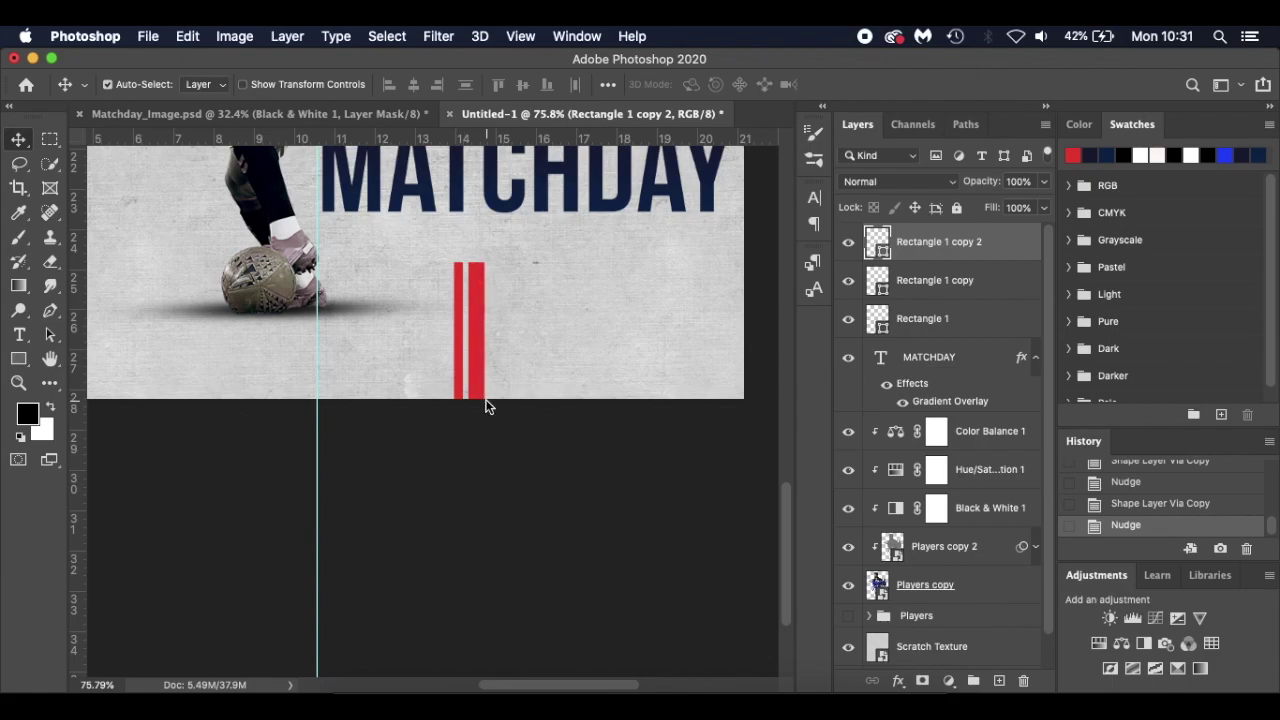
{"action": "key", "text": "Right"}
{"action": "key", "text": "Right"}
{"action": "key", "text": "Right"}
{"action": "key", "text": "Right"}
{"action": "key", "text": "Right"}
{"action": "key", "text": "Right"}
{"action": "key", "text": "Right"}
{"action": "key", "text": "Right"}
{"action": "key", "text": "Right"}
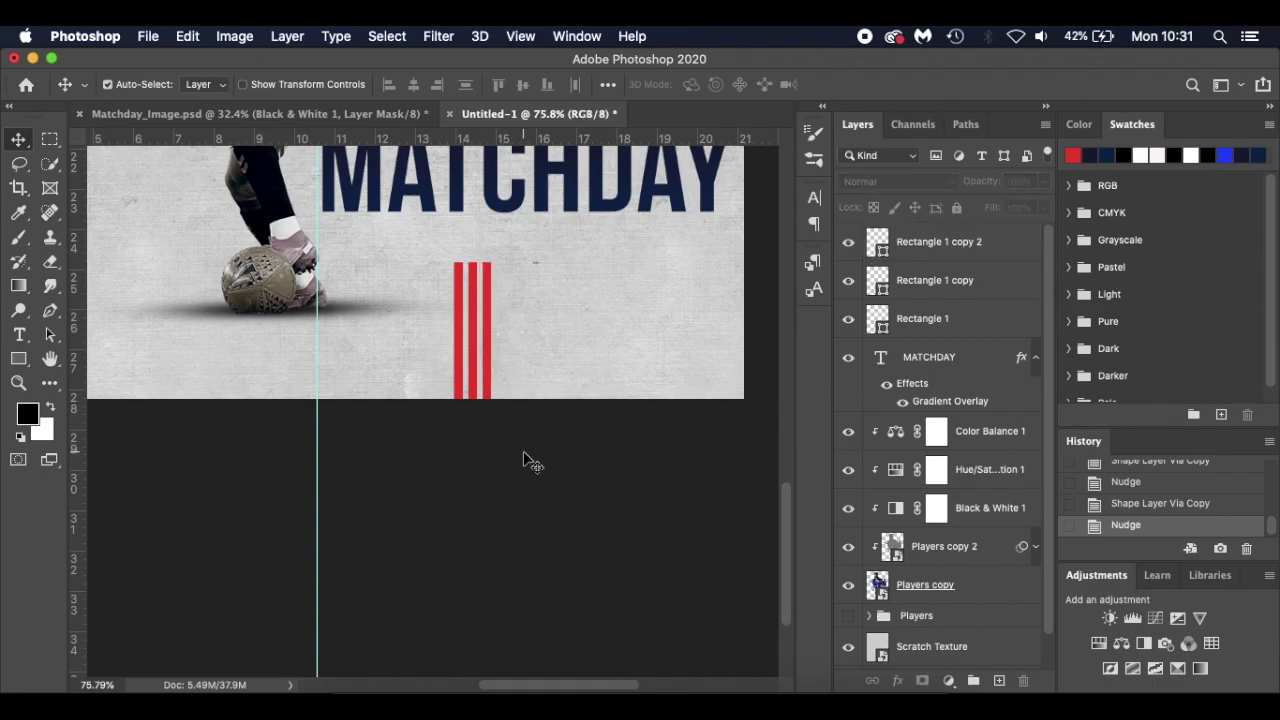
Change the middle stripe's fill to the bright blue from the recently used colours
{"action": "left_click", "coordinate": [975, 288]}
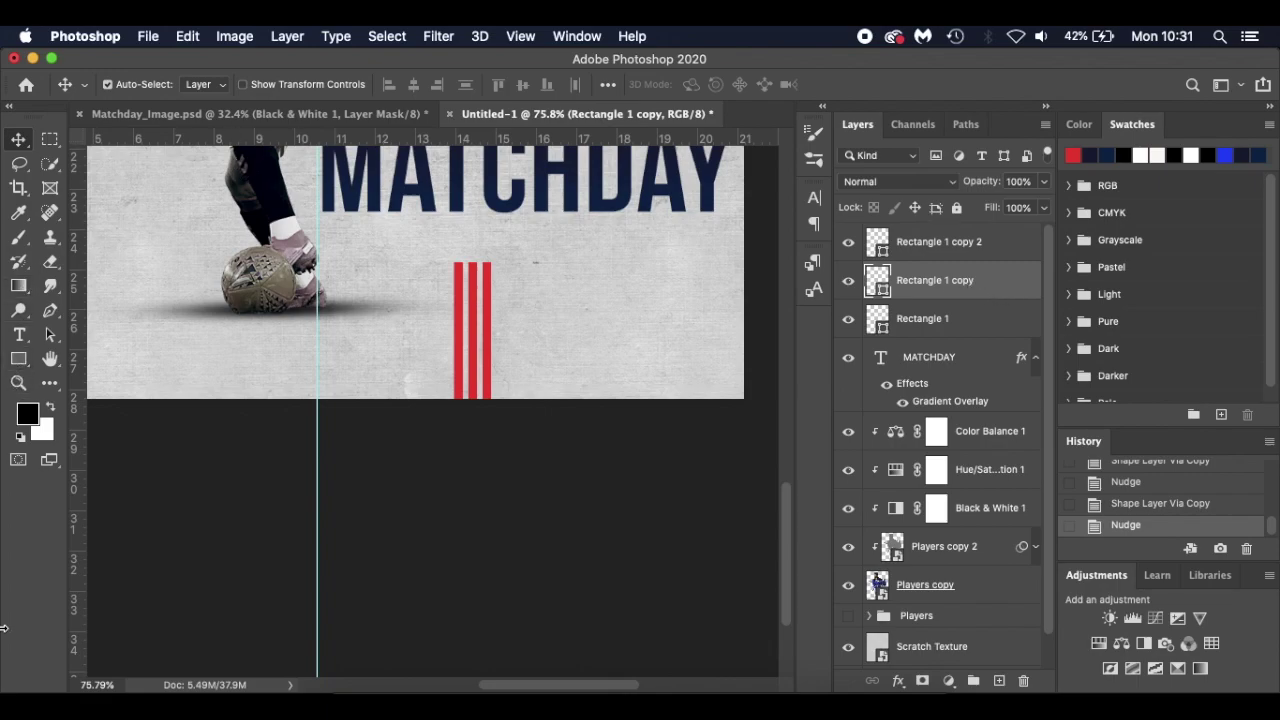
{"action": "left_click", "coordinate": [18, 362]}
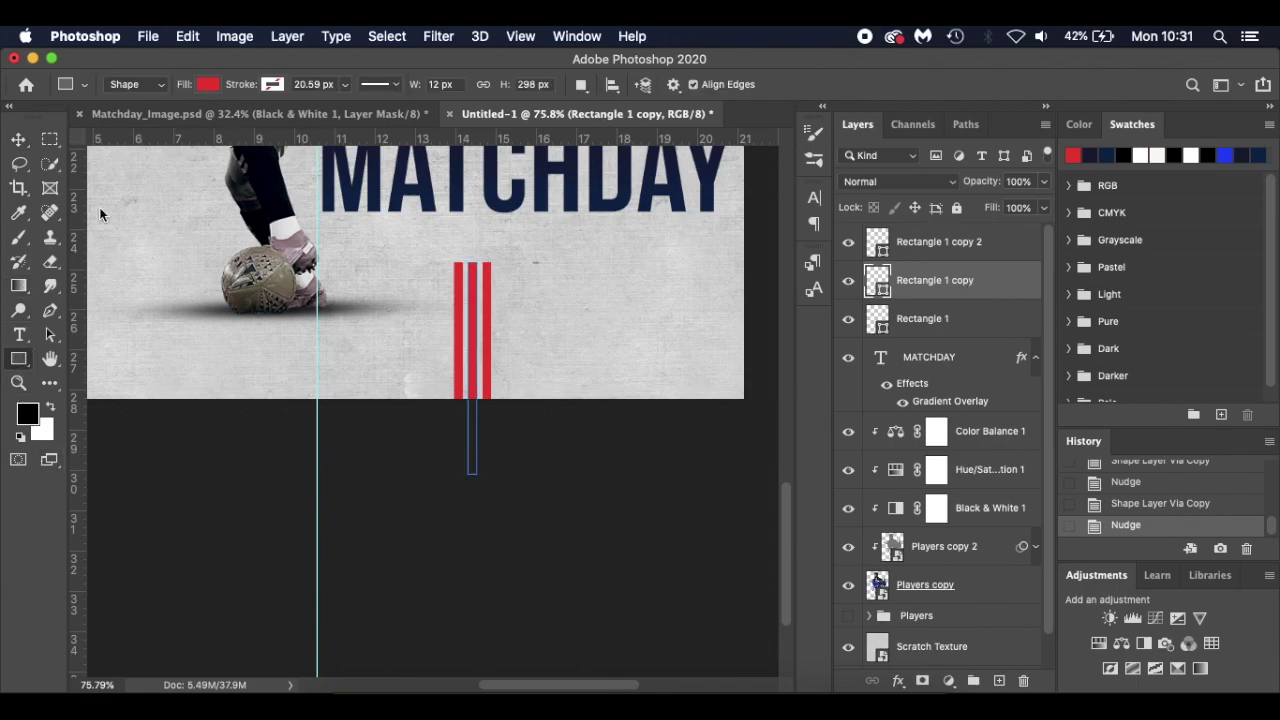
{"action": "left_click", "coordinate": [206, 85]}
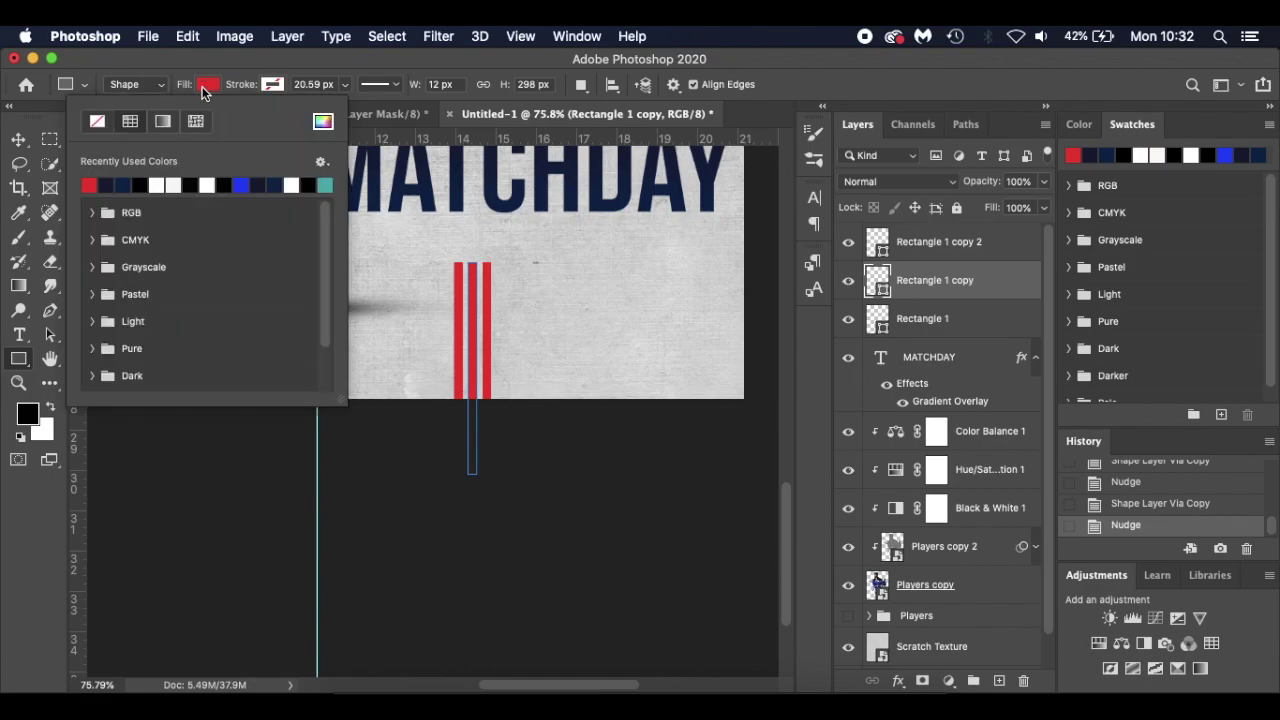
{"action": "left_click", "coordinate": [242, 186]}
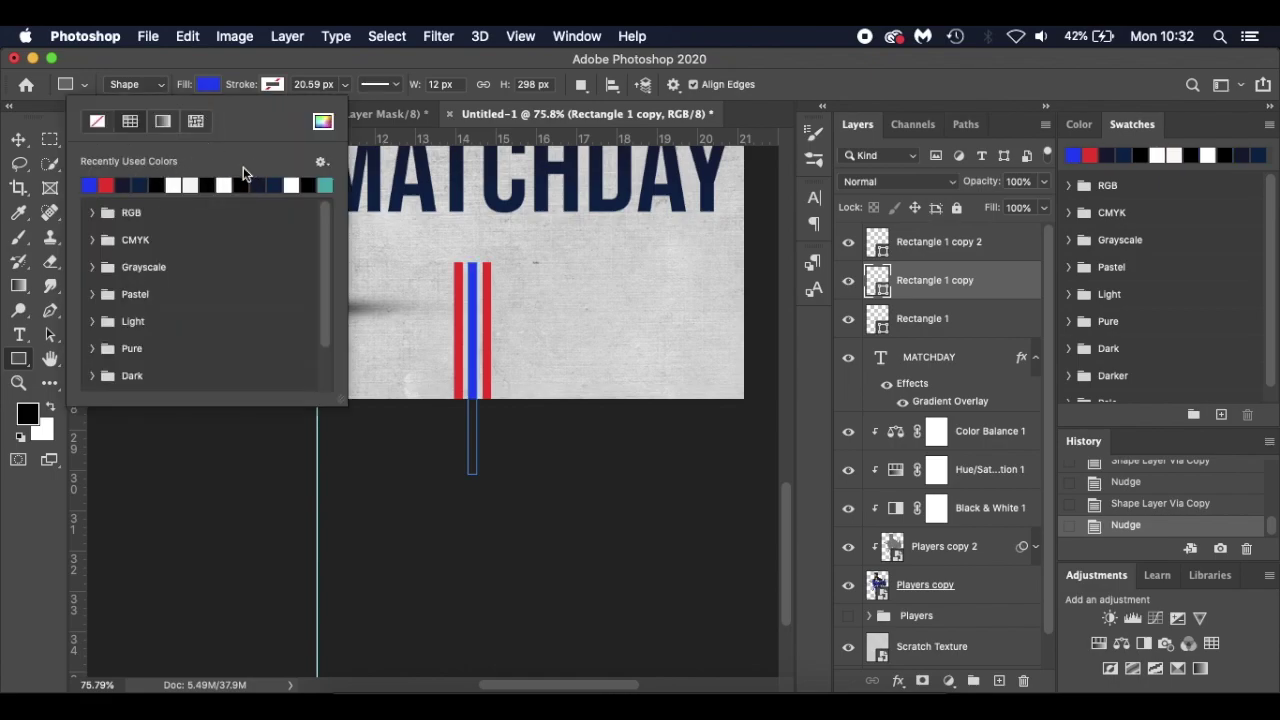
{"action": "left_click", "coordinate": [204, 82]}
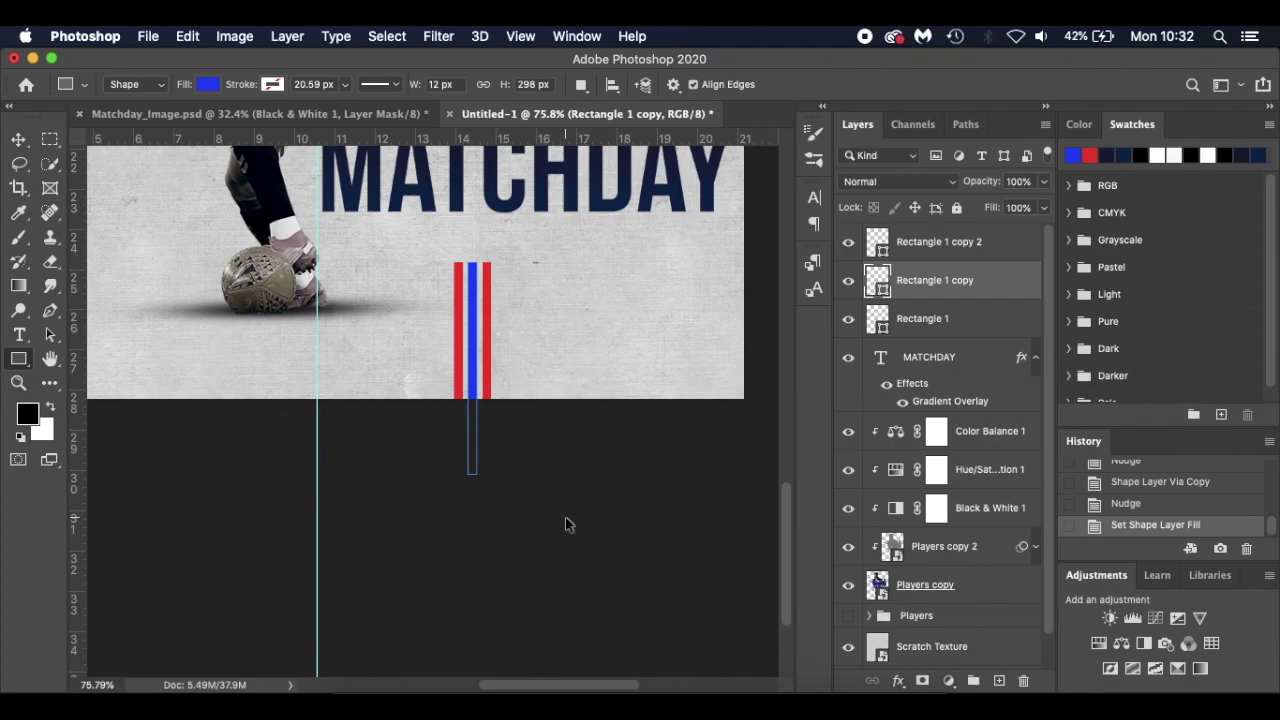
Select all three stripe layers together and nudge them up slightly closer to the MATCHDAY text
{"action": "key", "text": "super+0"}
{"action": "left_click", "coordinate": [993, 324]}
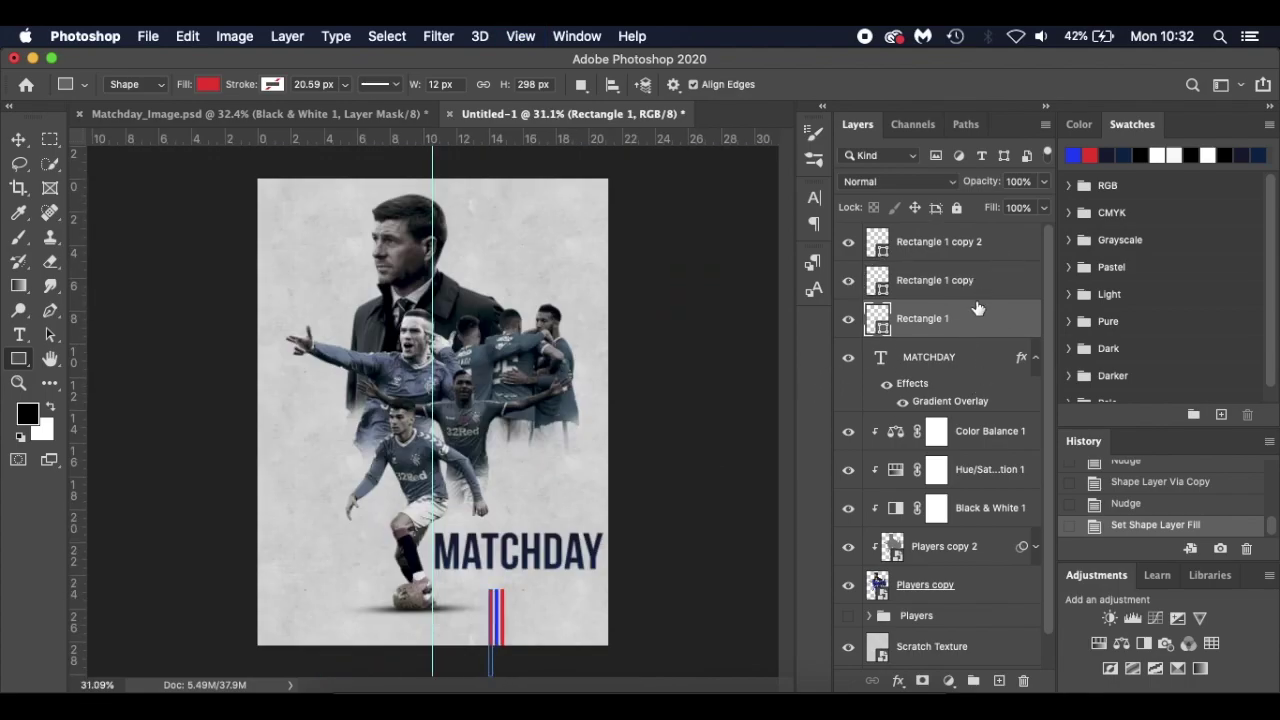
{"action": "left_click", "coordinate": [1010, 246], "text": "shift"}
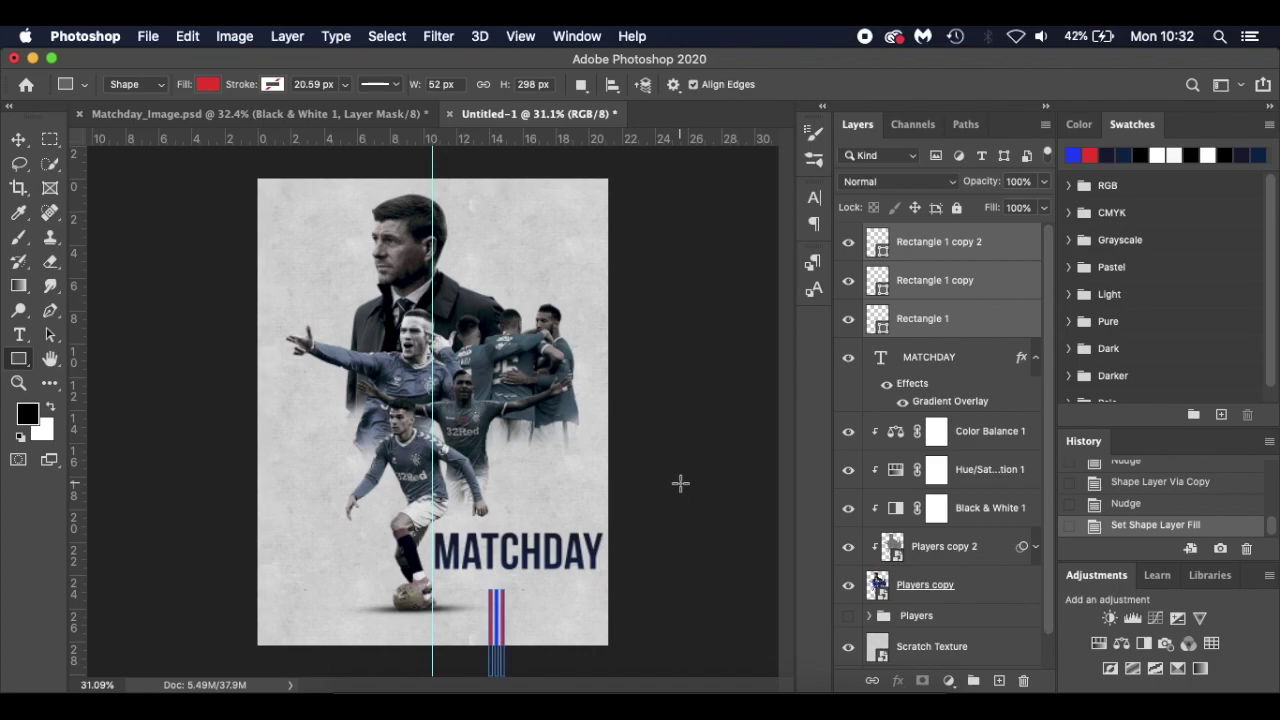
{"action": "key", "text": "v"}
{"action": "key", "text": "Up"}
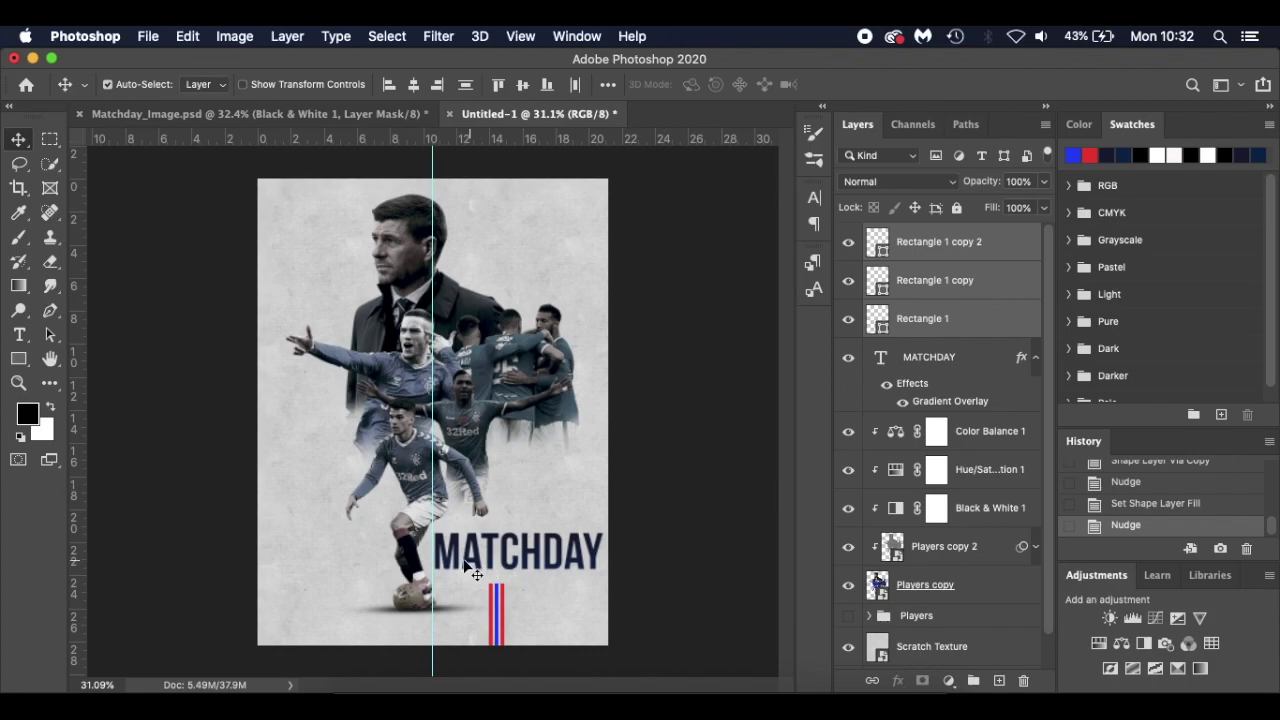
Add a vertical guide through the centre of the MATCHDAY text and check it against the text's transform box
{"action": "left_click", "coordinate": [982, 362]}
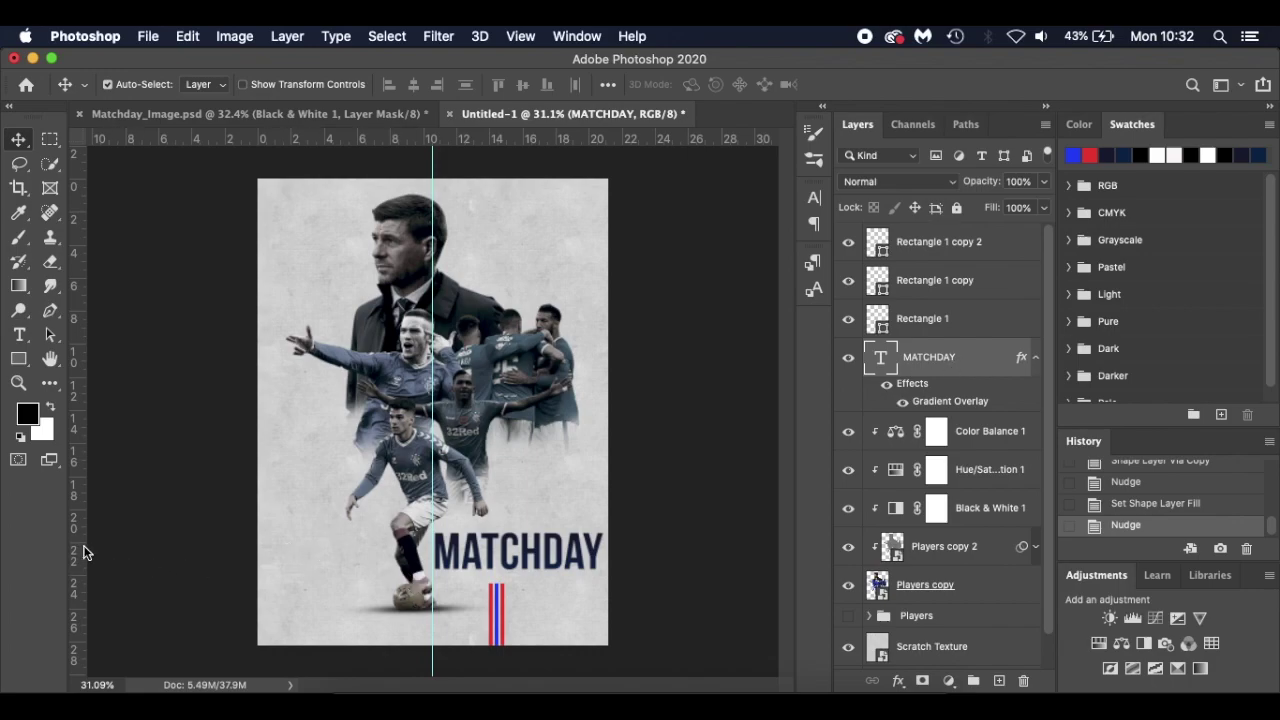
{"action": "left_click_drag", "start_coordinate": [80, 553], "coordinate": [518, 567]}
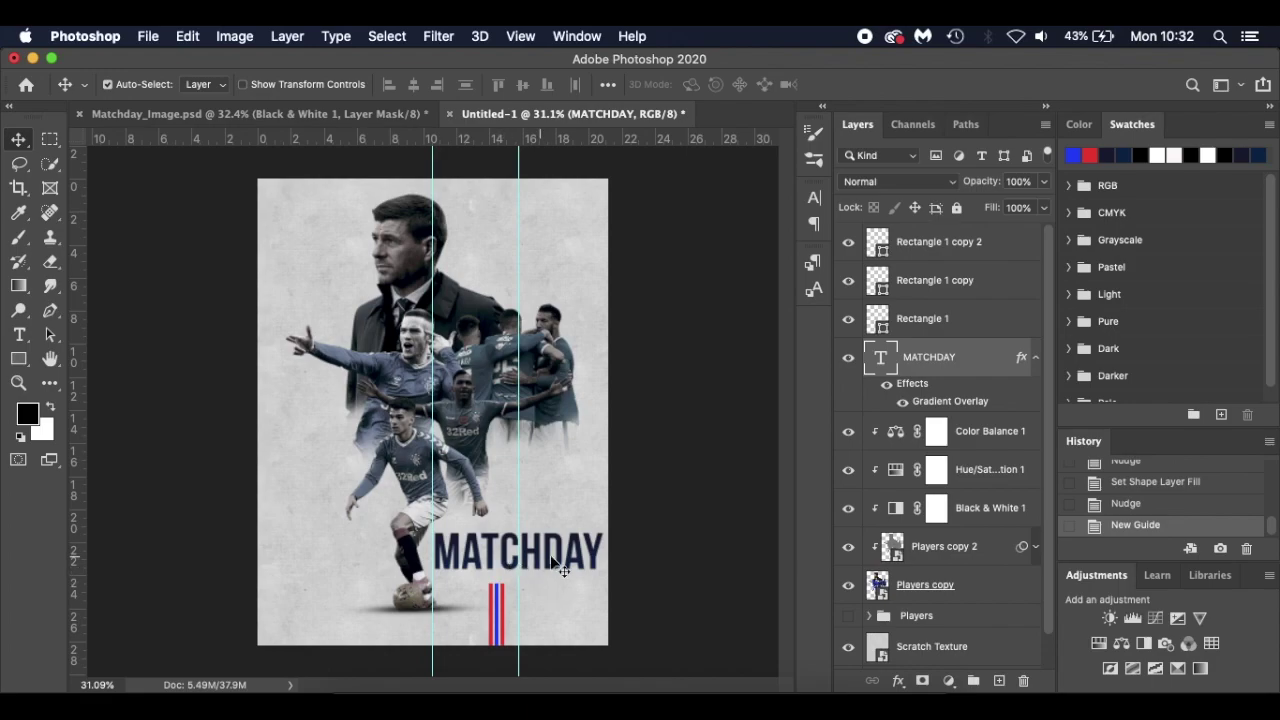
{"action": "key", "text": "super+t"}
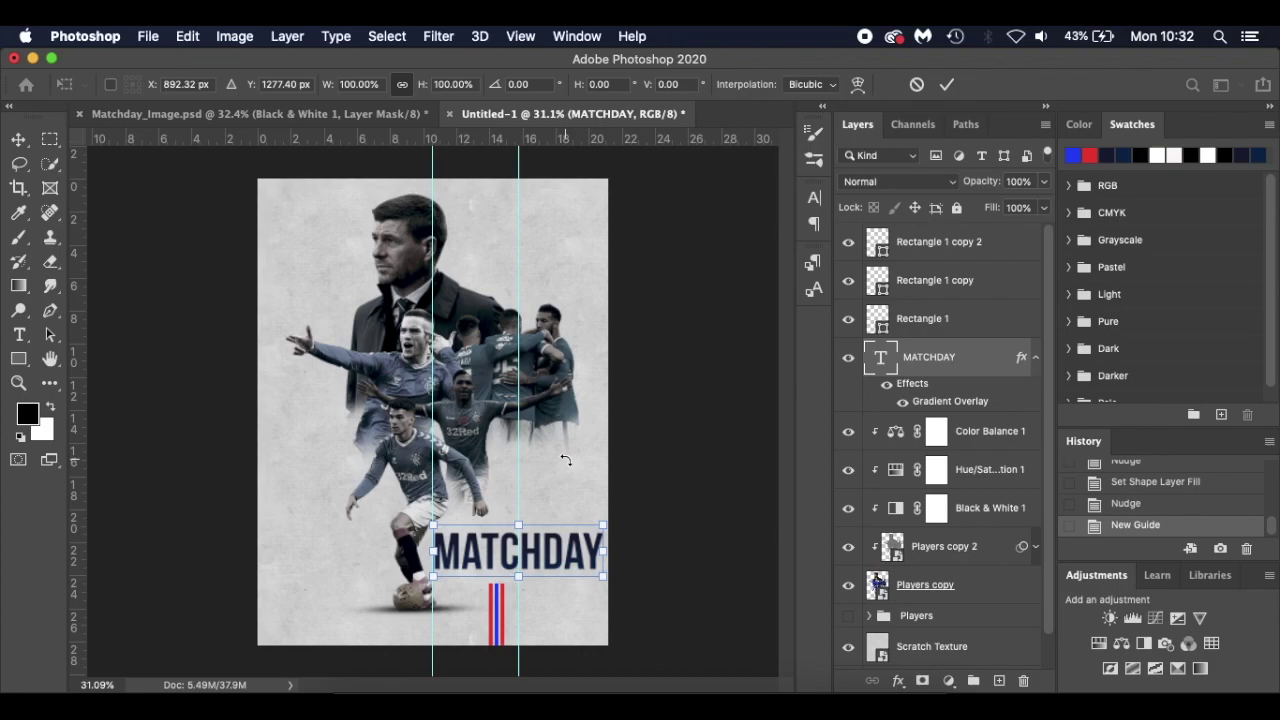
{"action": "left_click", "coordinate": [19, 139]}
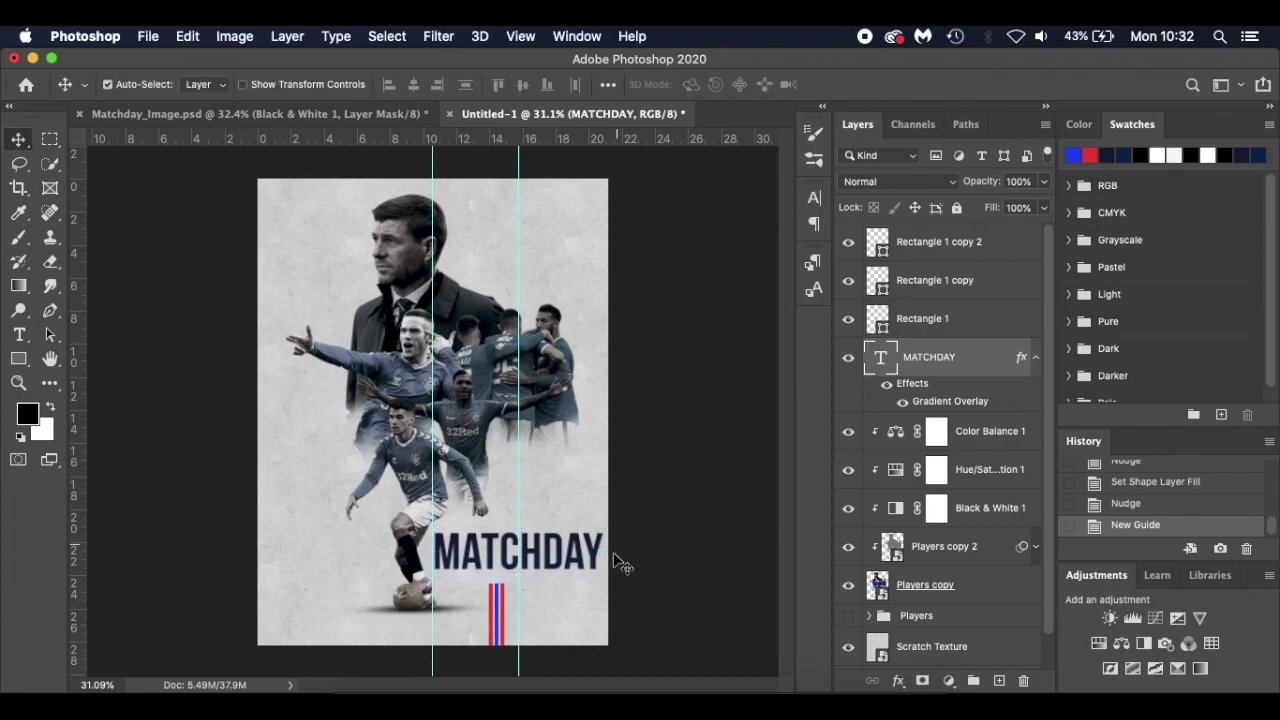
Move the three stripes together so they centre on the new guide below MATCHDAY, at X 894.31 px, Y 1523.34 px
{"action": "left_click", "coordinate": [981, 320]}
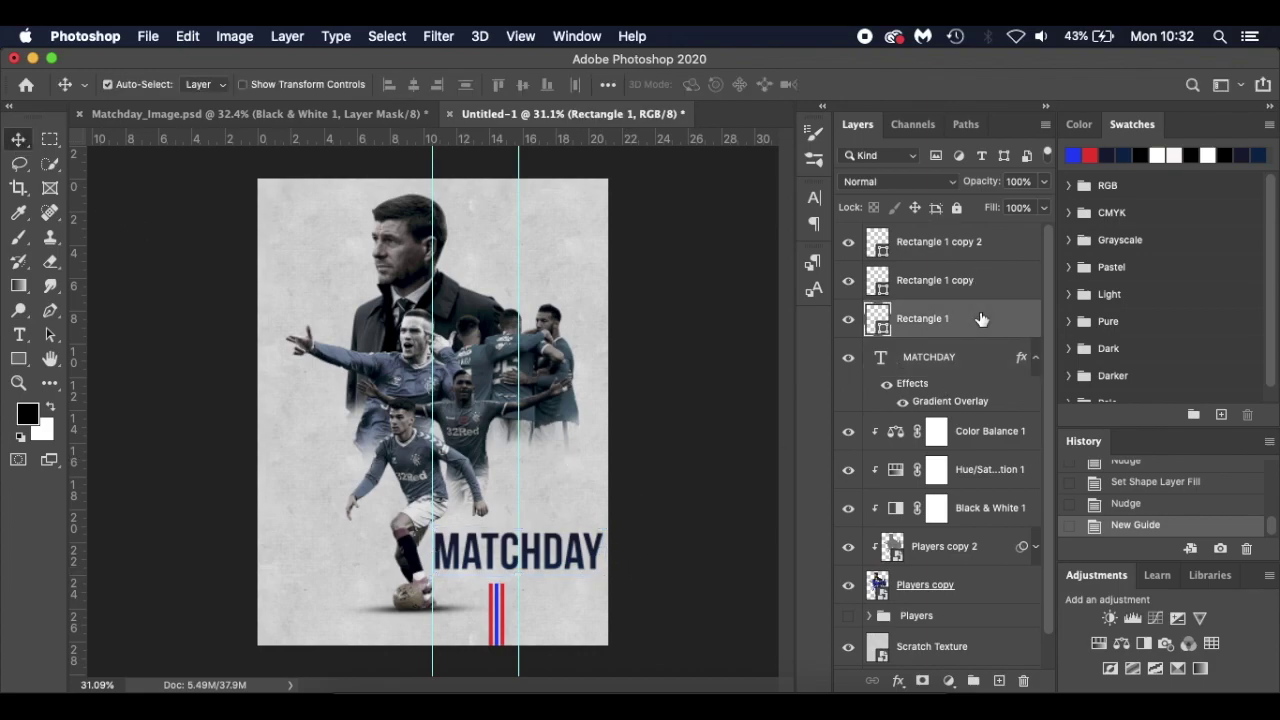
{"action": "left_click", "coordinate": [1004, 248], "text": "shift"}
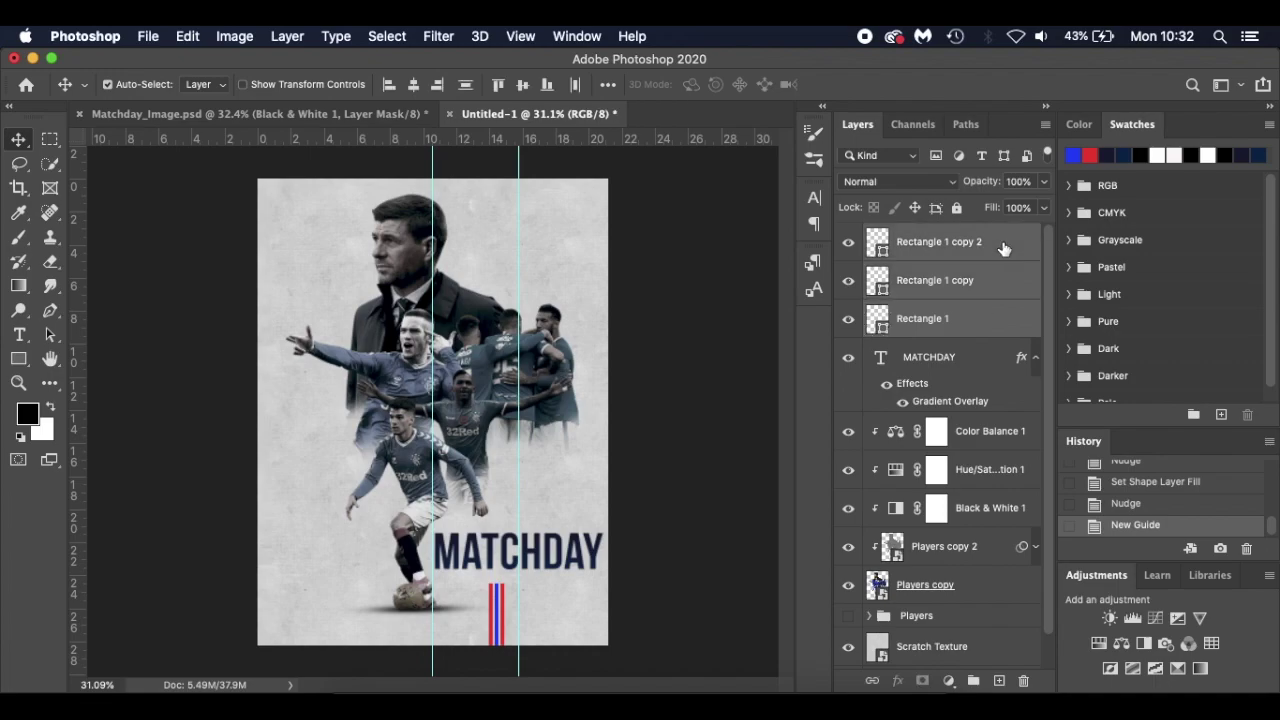
{"action": "key", "text": "super+t"}
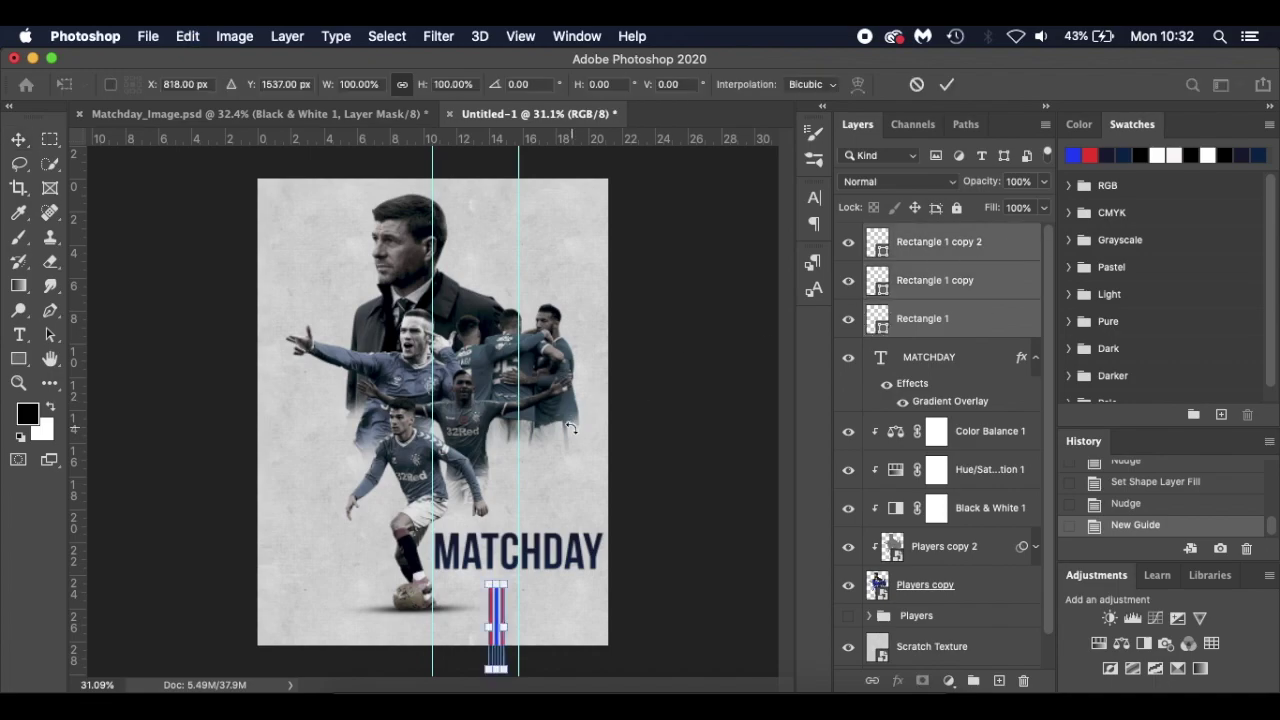
{"action": "scroll", "coordinate": [571, 428], "scroll_direction": "up", "scroll_amount": 5}
{"action": "scroll", "coordinate": [571, 428], "scroll_direction": "up", "scroll_amount": 3}
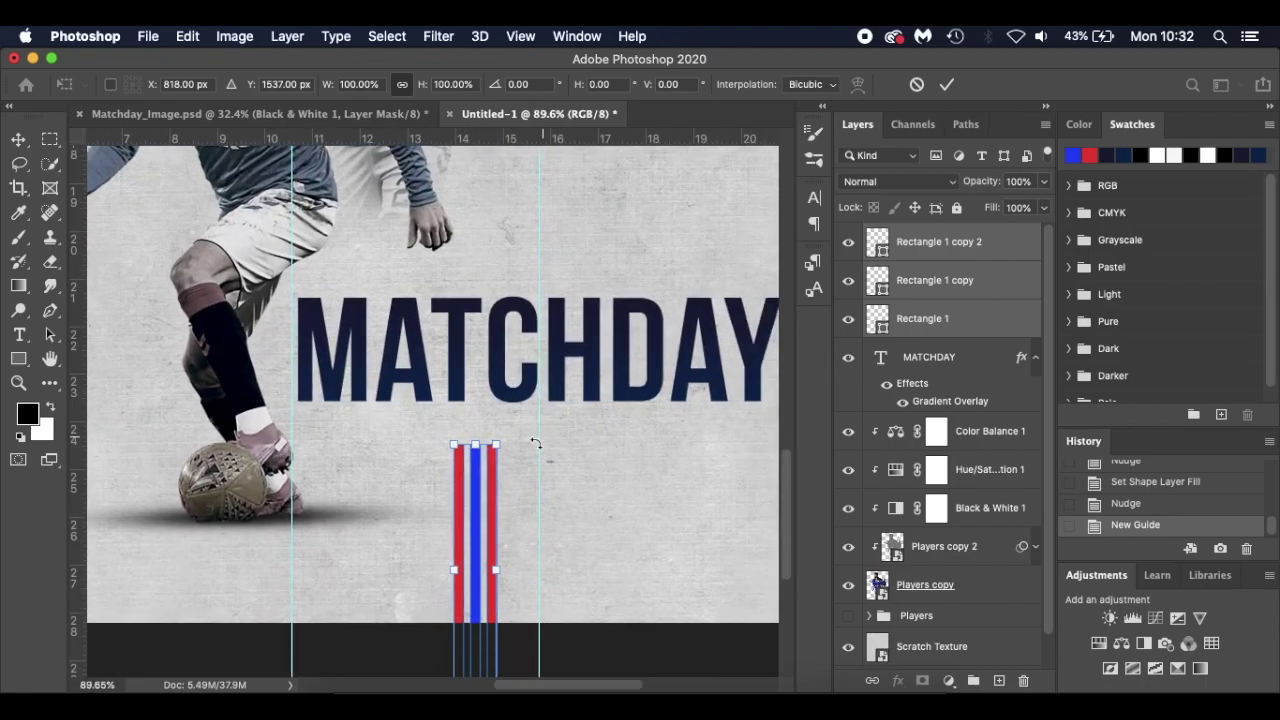
{"action": "left_click_drag", "start_coordinate": [476, 517], "coordinate": [540, 500]}
{"action": "key", "text": "Return"}
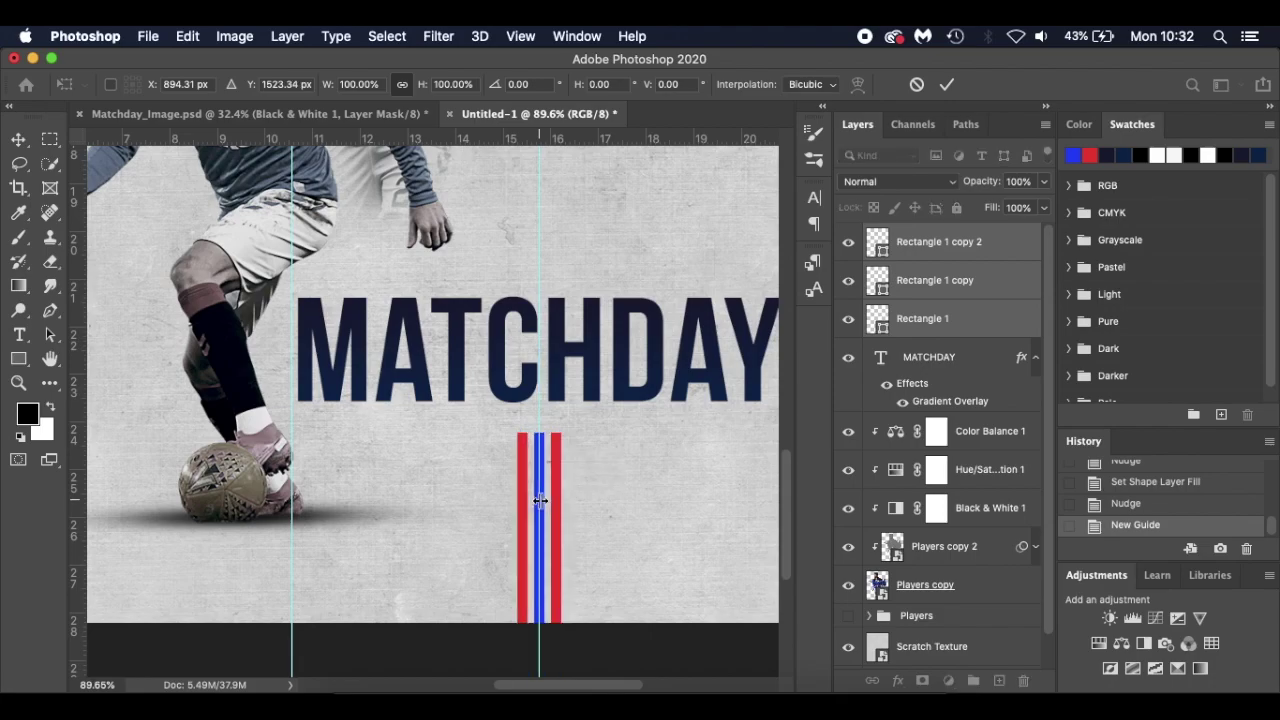
Group the three stripe layers and duplicate the group
{"action": "key", "text": "super+0"}
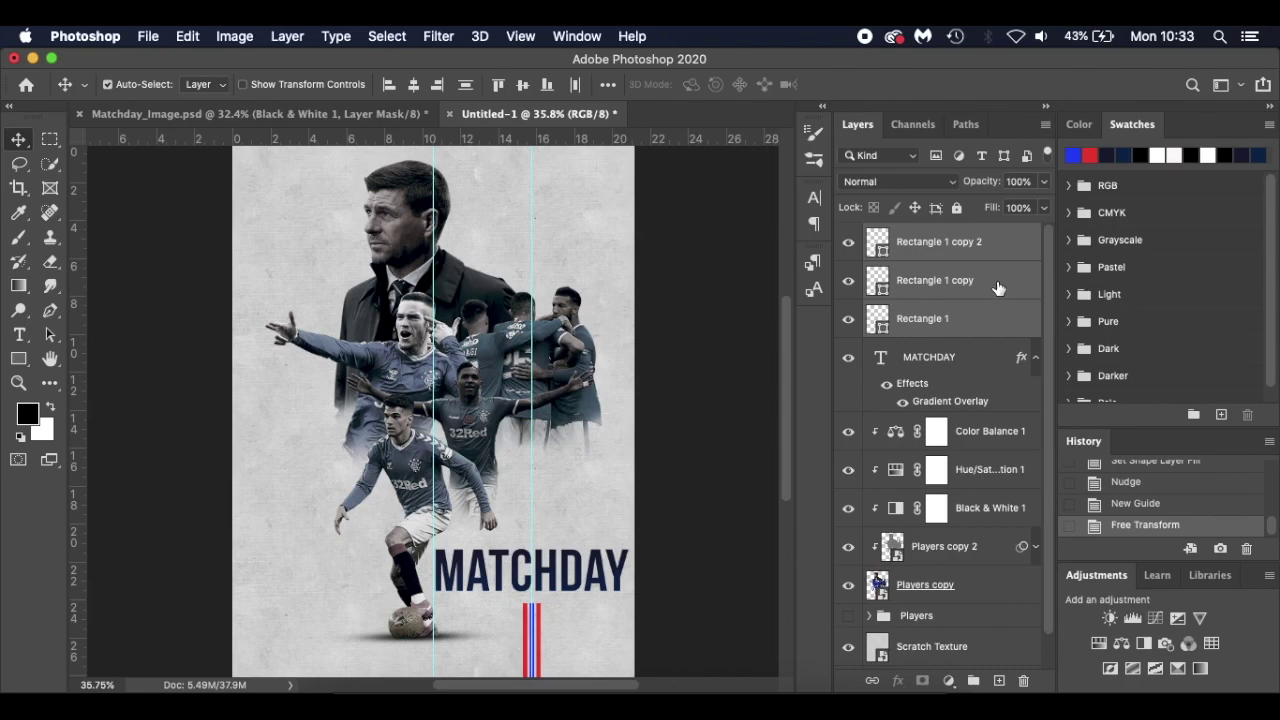
{"action": "key", "text": "super+g"}
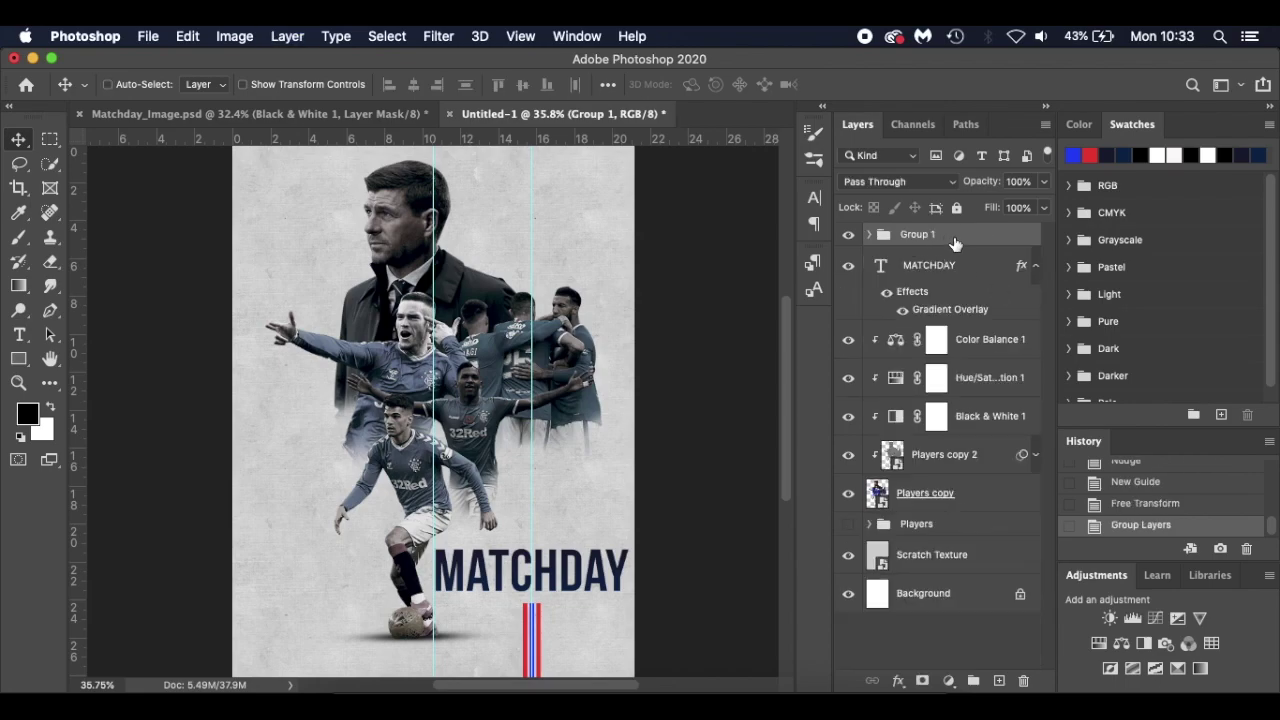
{"action": "key", "text": "super+j"}
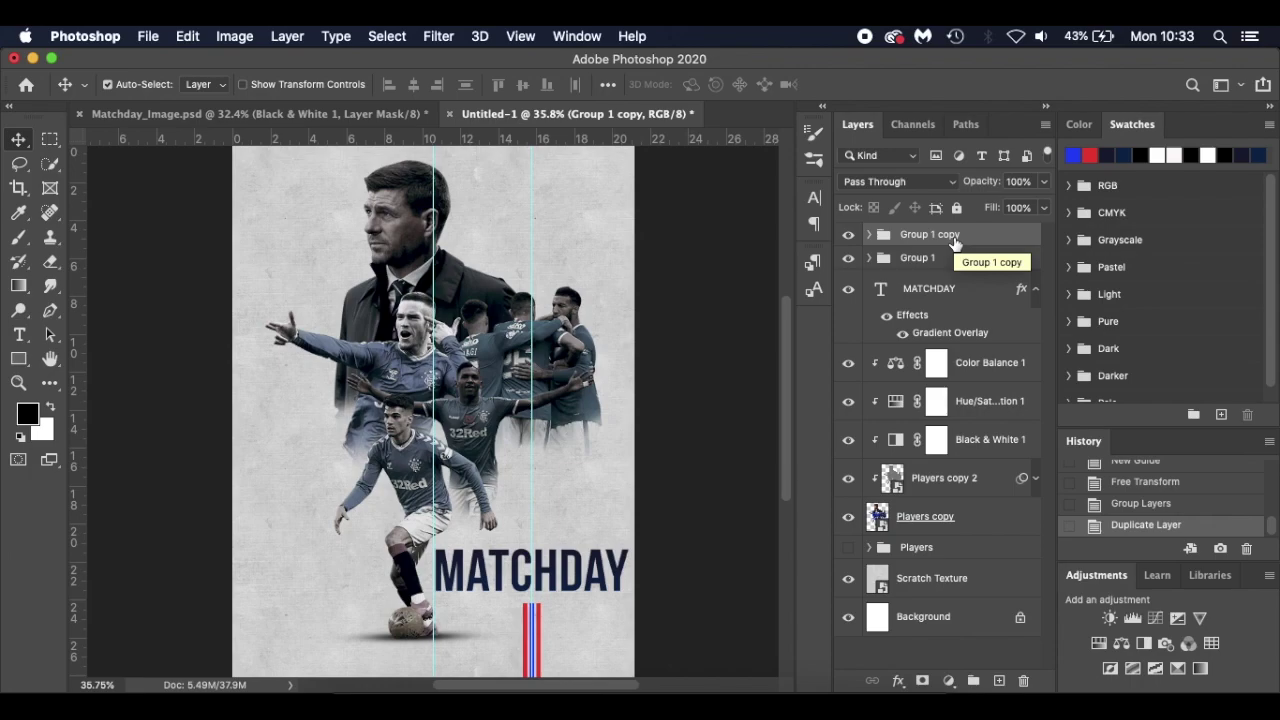
Move the duplicated stripe group up across the poster's top edge, centred on the guide at X 894.31 px, Y 0 px
{"action": "key", "text": "super+t"}
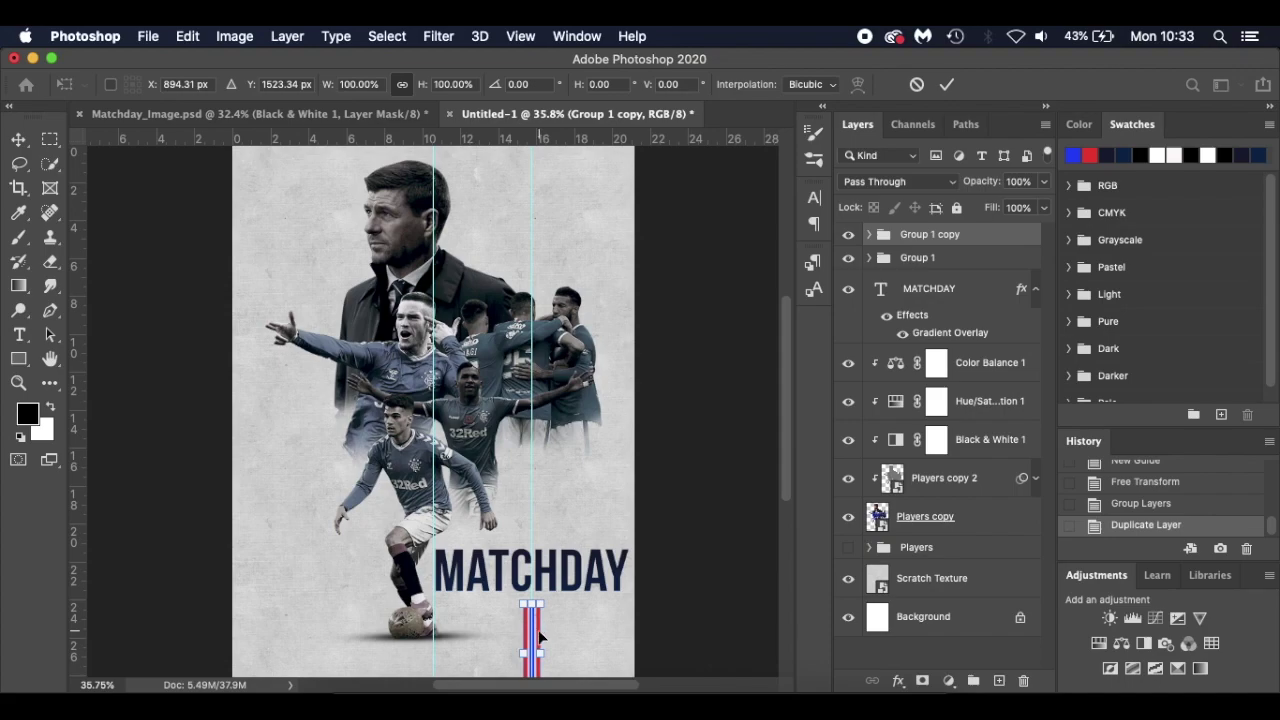
{"action": "left_click_drag", "start_coordinate": [538, 637], "coordinate": [540, 195]}
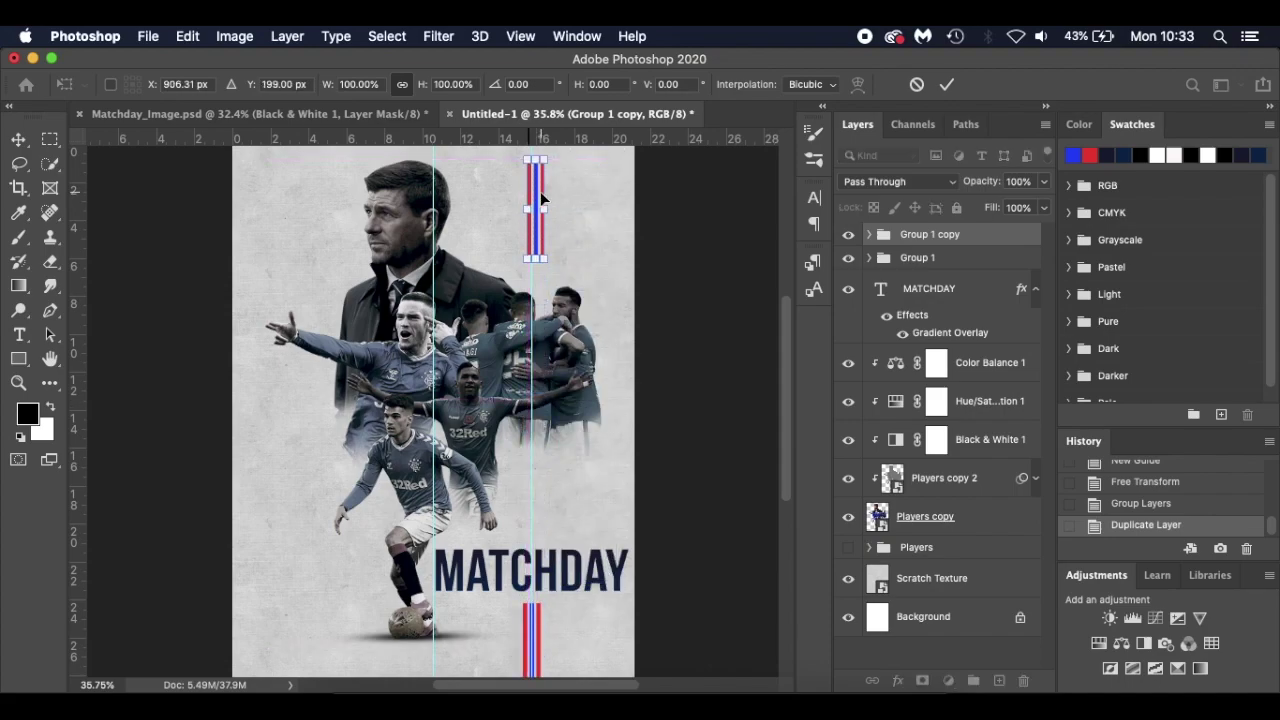
{"action": "scroll", "coordinate": [540, 208], "scroll_direction": "up", "scroll_amount": 3}
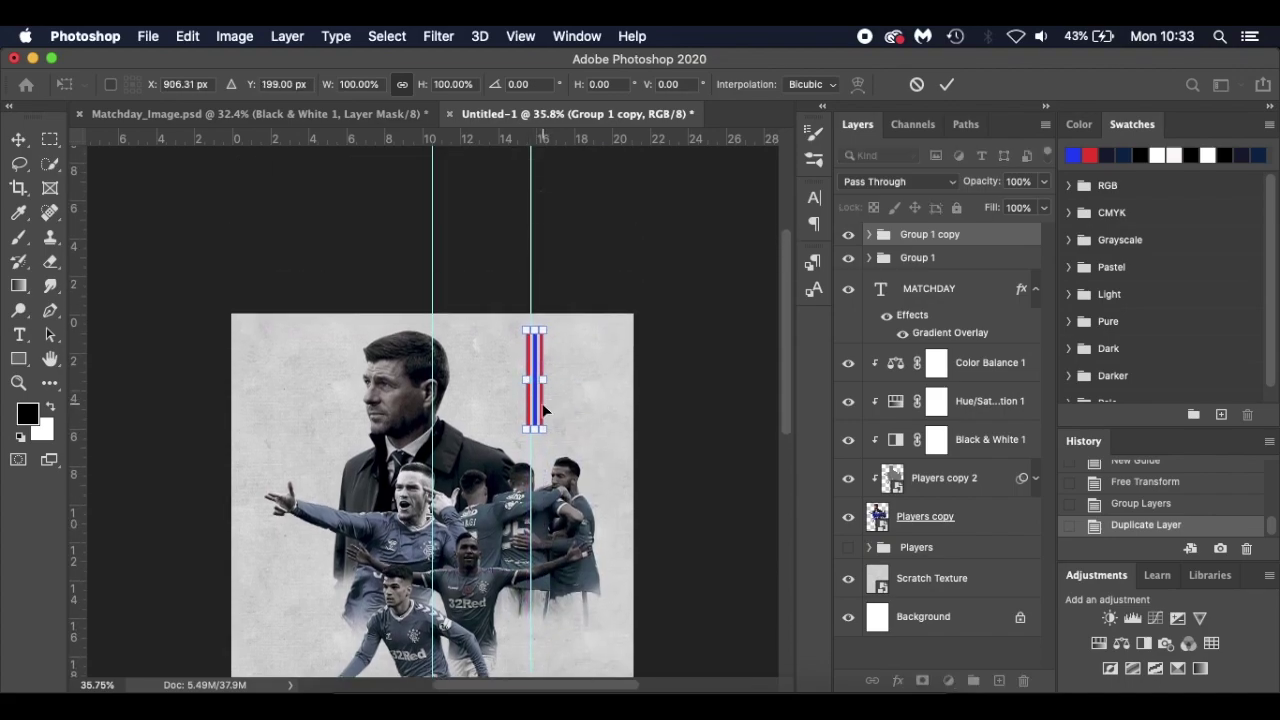
{"action": "left_click_drag", "start_coordinate": [543, 410], "coordinate": [537, 351]}
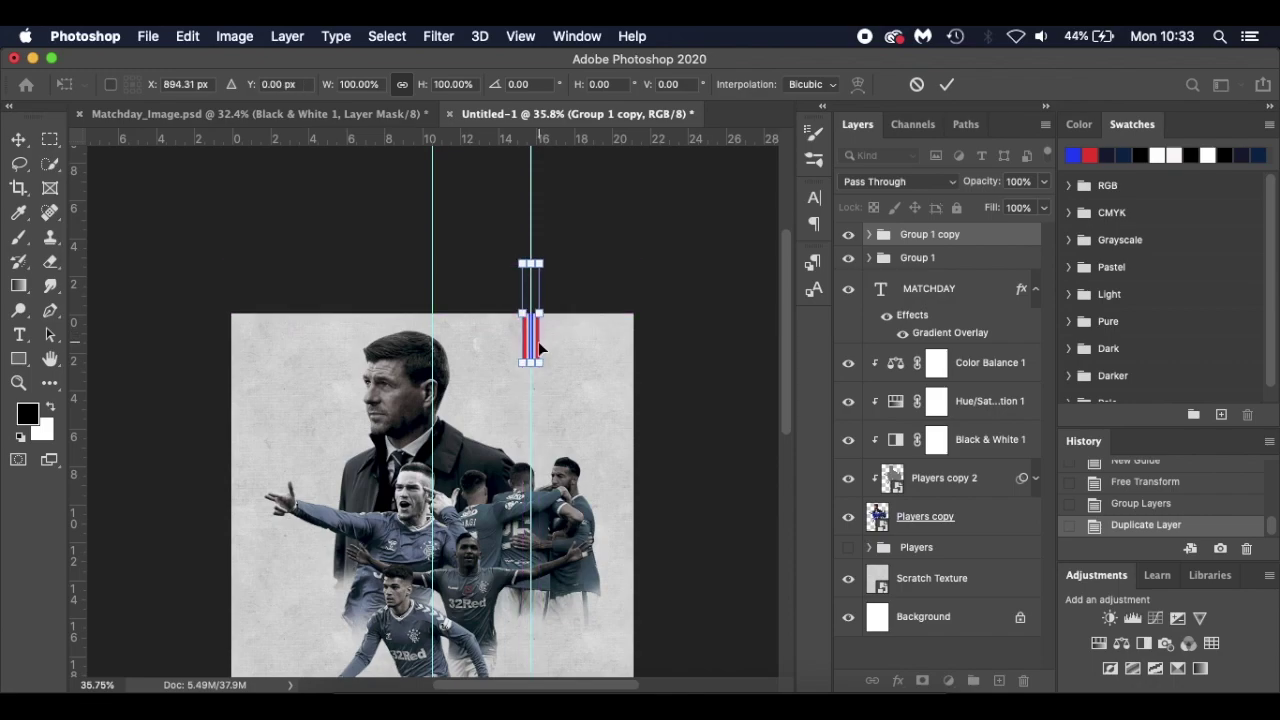
{"action": "key", "text": "Return"}
Place the 1200px-Rangers_FC.svg logo from Finder into the poster and scale it down to about 11.5%, beside the manager's portrait
{"action": "scroll", "coordinate": [586, 437], "scroll_direction": "down", "scroll_amount": 5}
{"action": "scroll", "coordinate": [590, 437], "scroll_direction": "up", "scroll_amount": 5}
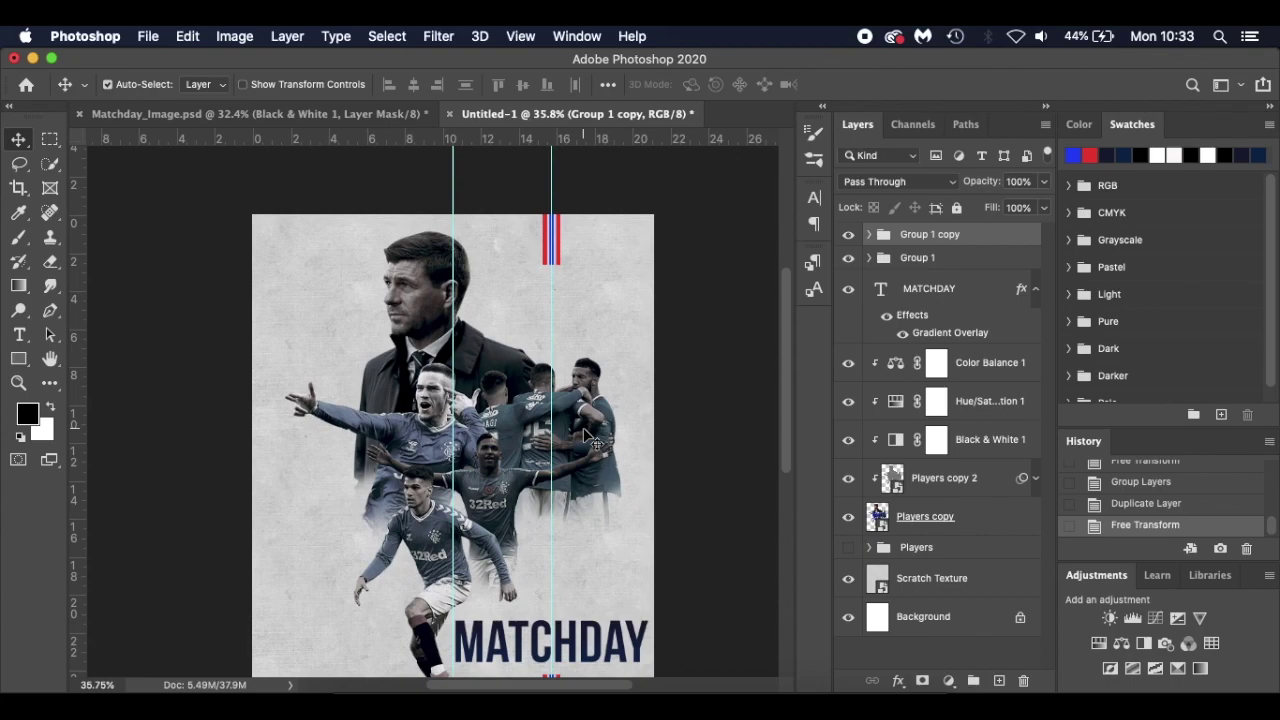
{"action": "scroll", "coordinate": [612, 362], "scroll_direction": "up", "scroll_amount": 1}
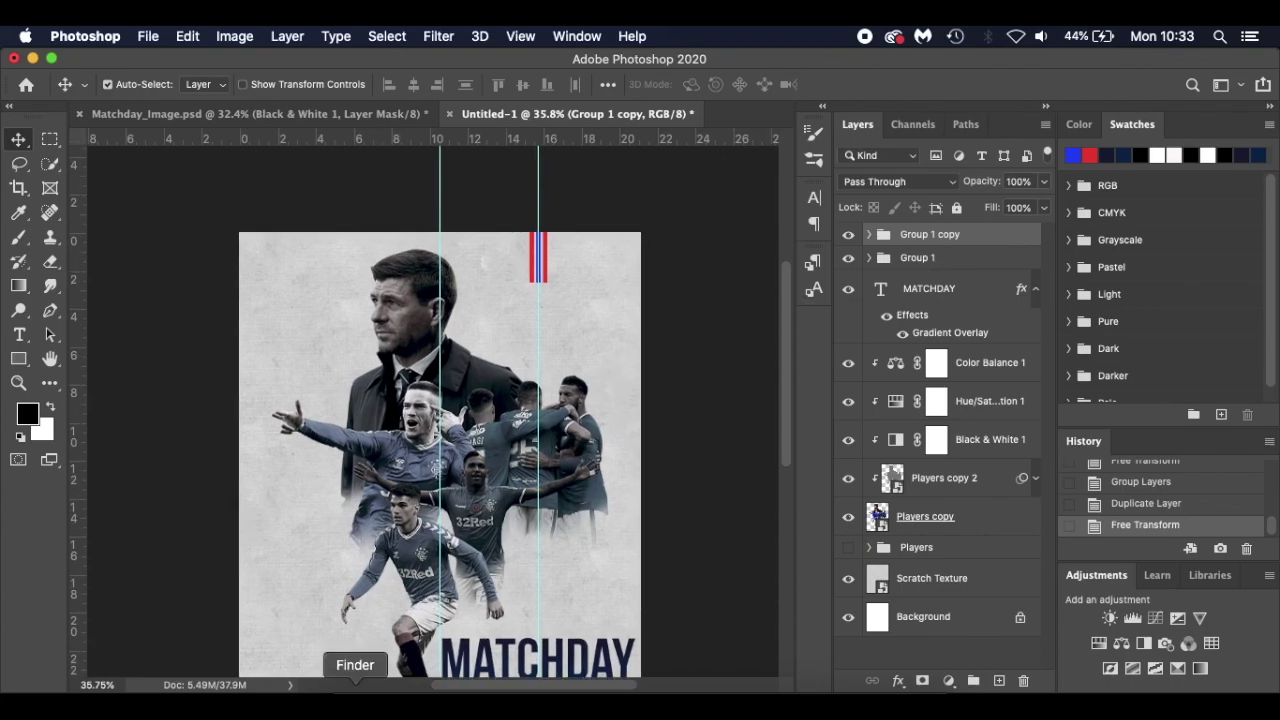
{"action": "left_click", "coordinate": [355, 692]}
{"action": "left_click_drag", "start_coordinate": [440, 190], "coordinate": [327, 577]}
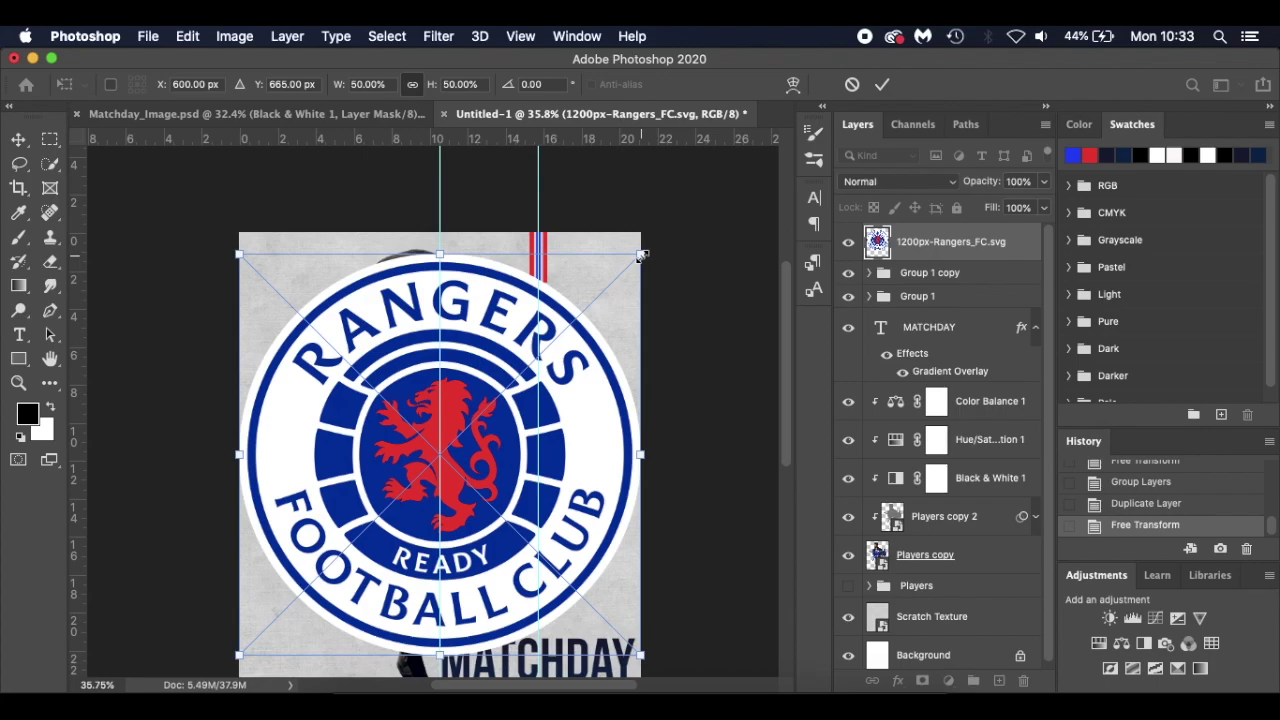
{"action": "left_click_drag", "start_coordinate": [641, 256], "coordinate": [472, 397]}
{"action": "scroll", "coordinate": [472, 397], "scroll_direction": "up", "scroll_amount": 5}
{"action": "left_click_drag", "start_coordinate": [505, 505], "coordinate": [620, 268]}
{"action": "scroll", "coordinate": [620, 268], "scroll_direction": "up", "scroll_amount": 5}
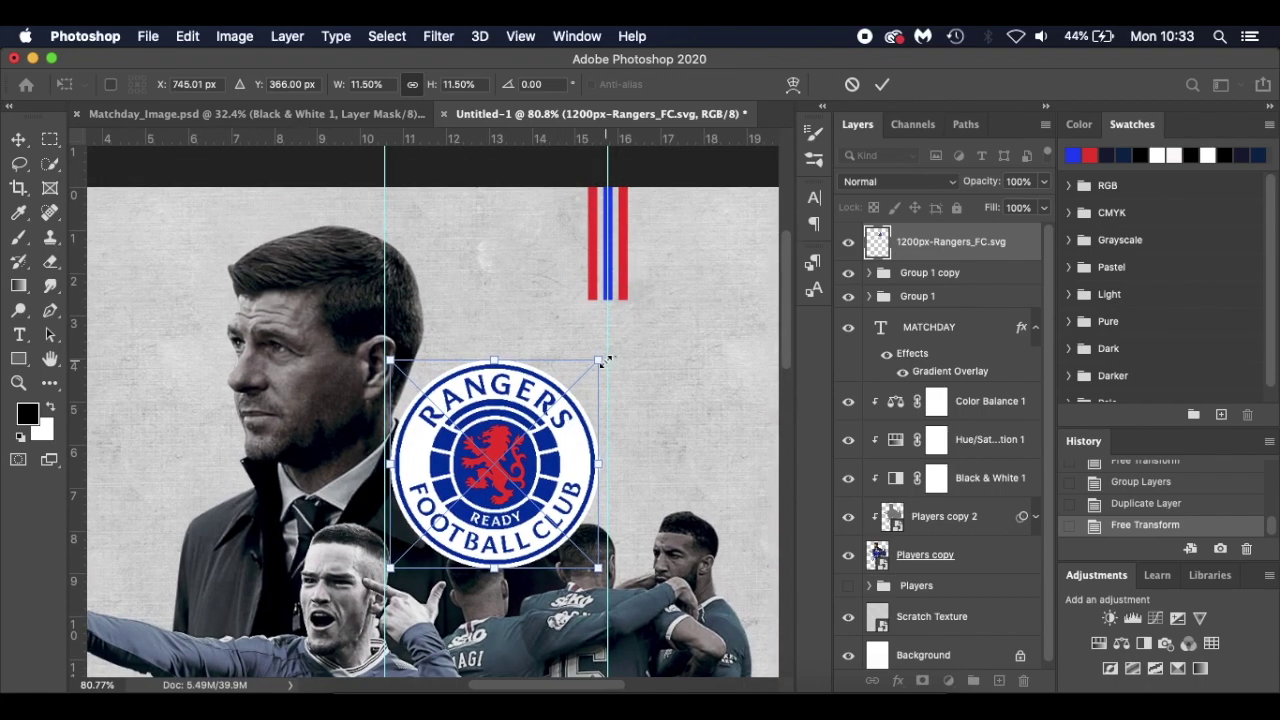
Shrink the Rangers logo further, centre it on the guide just below the top stripes, and commit the placement
{"action": "left_click_drag", "start_coordinate": [597, 362], "coordinate": [553, 402]}
{"action": "left_click_drag", "start_coordinate": [541, 457], "coordinate": [653, 384]}
{"action": "key", "text": "Return"}
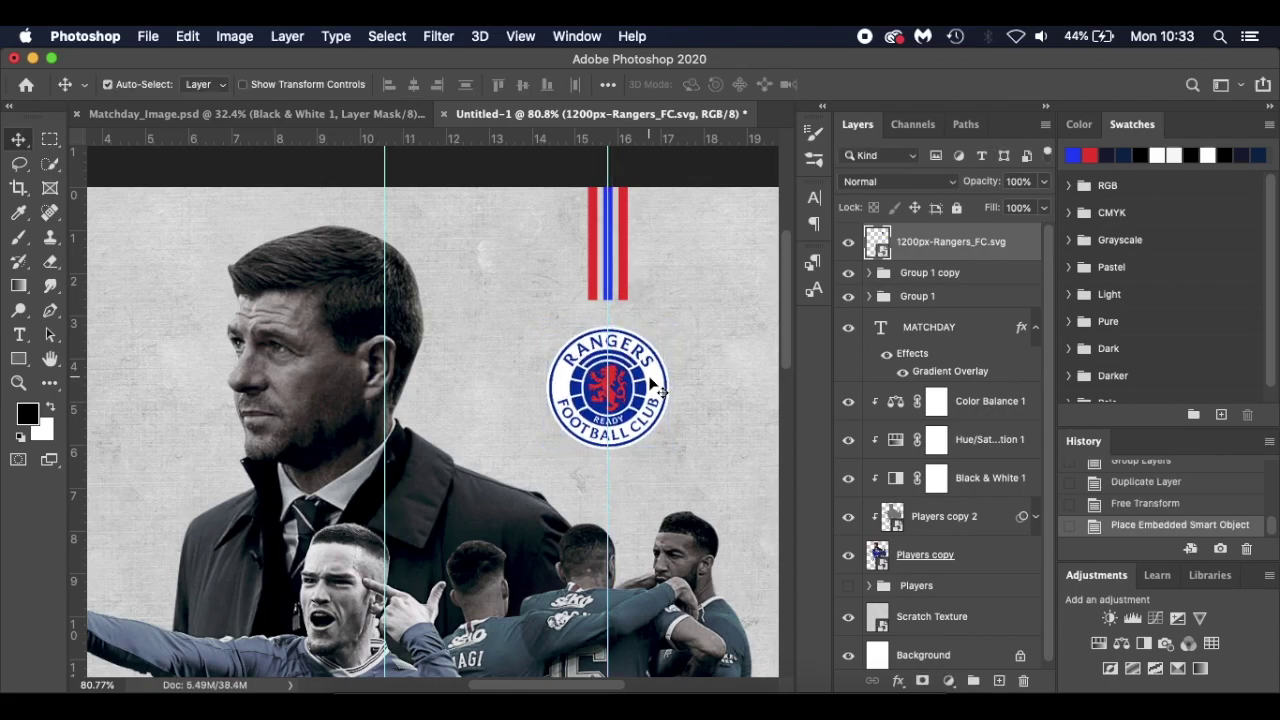
{"action": "key", "text": "super+0"}
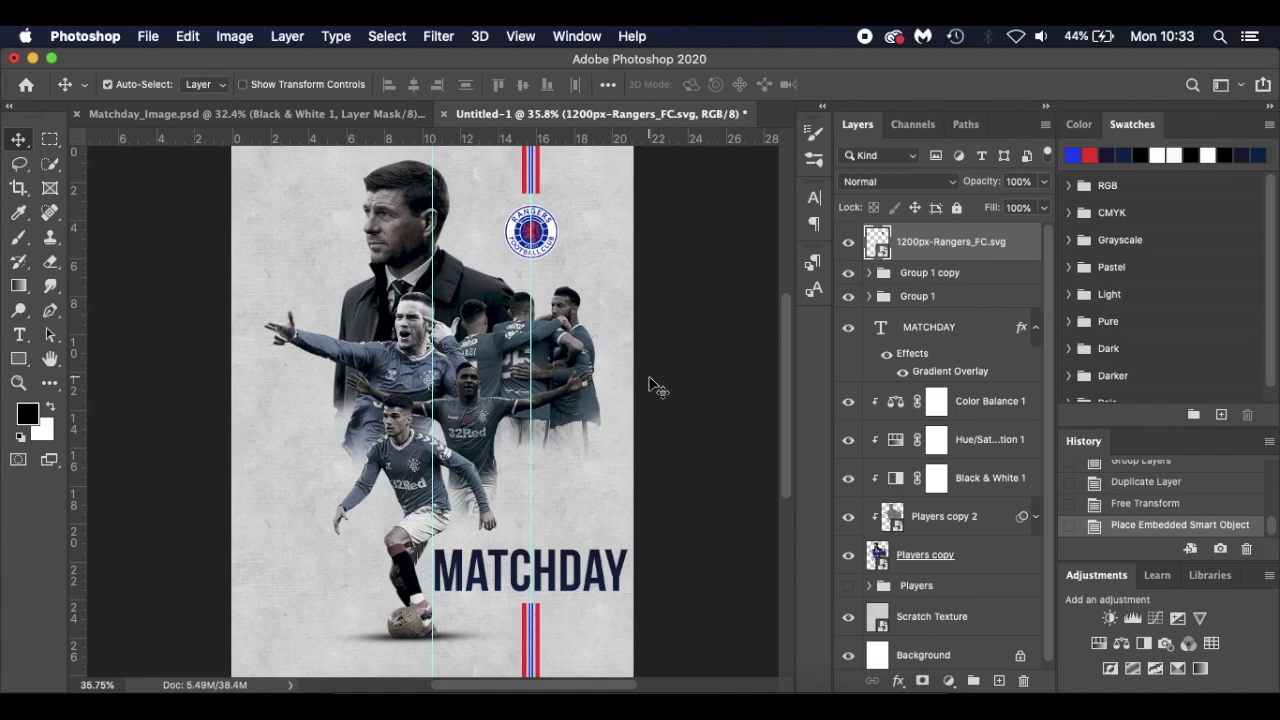
Hide the guides, then group the Rangers logo layer with both stripe groups and name the new group Shapes
{"action": "key", "text": "super+semicolon"}
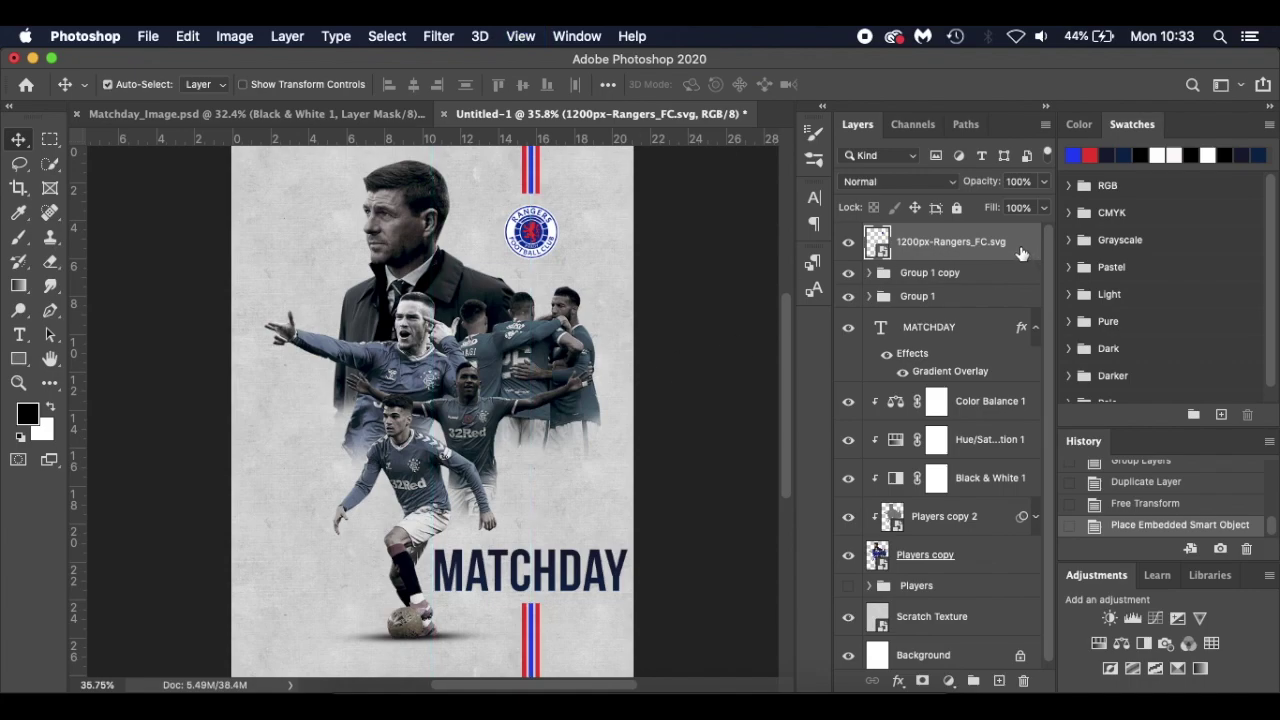
{"action": "left_click", "coordinate": [962, 299], "text": "shift"}
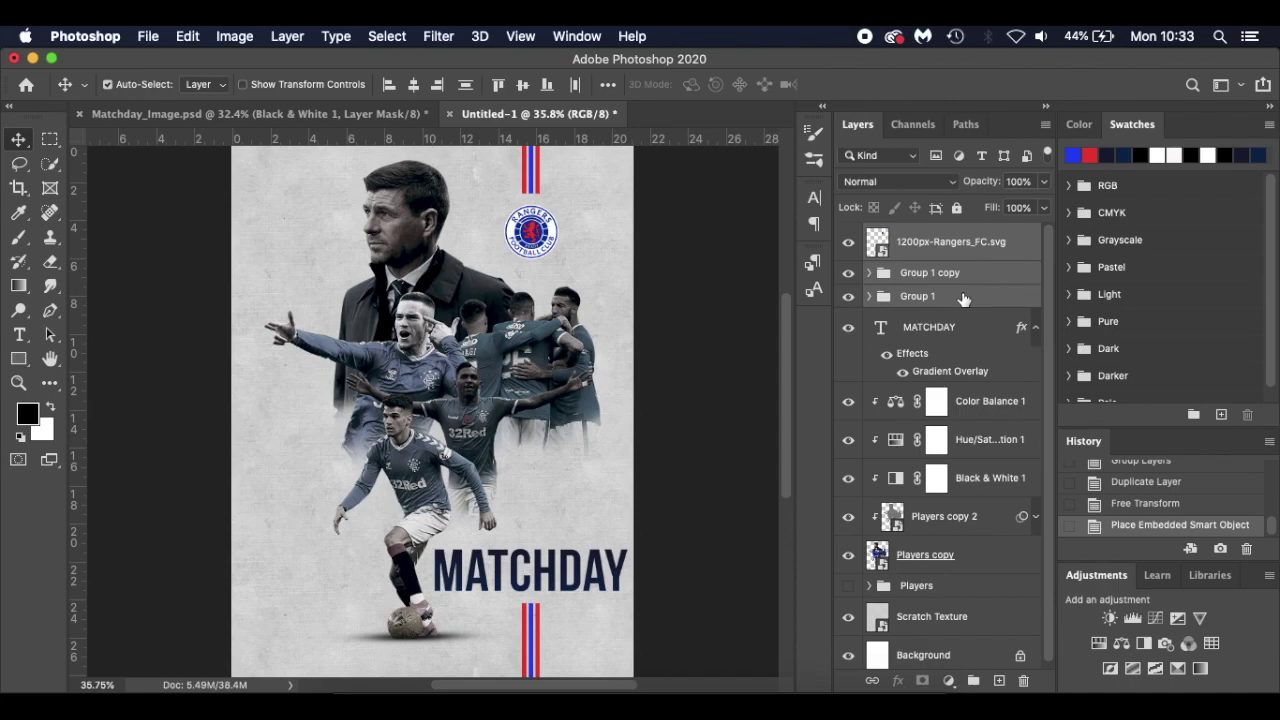
{"action": "key", "text": "super+g"}
{"action": "double_click", "coordinate": [916, 236]}
{"action": "type", "text": "Shapes"}
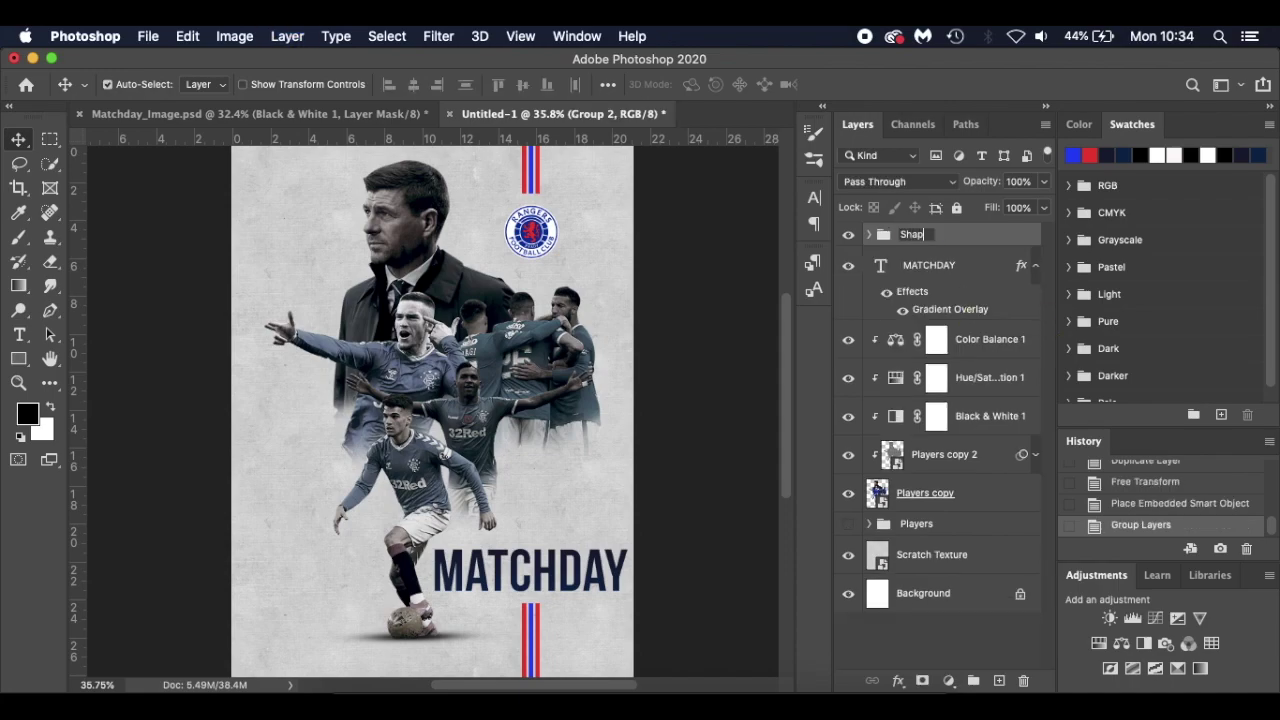
{"action": "key", "text": "Return"}
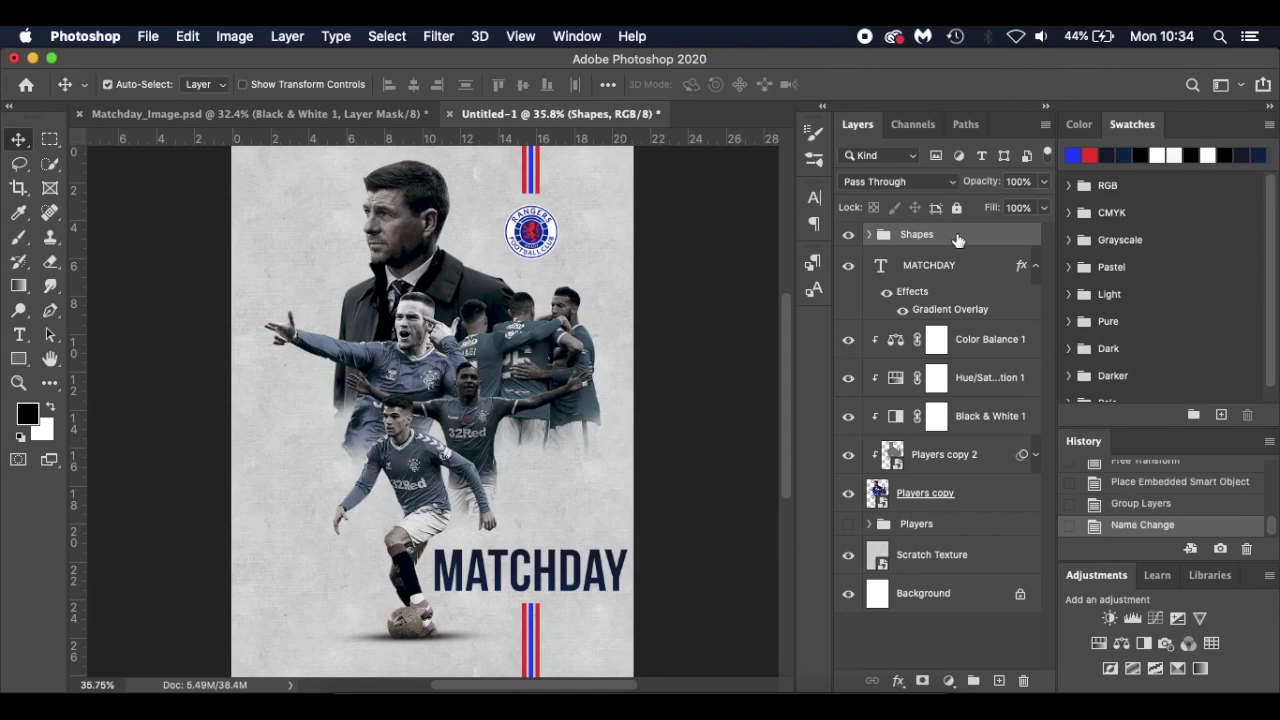
Check the Hue/Saturation 2 adjustment settings in the reference Matchday_Image.psd, then return to the Untitled-1 poster
{"action": "left_click", "coordinate": [331, 114]}
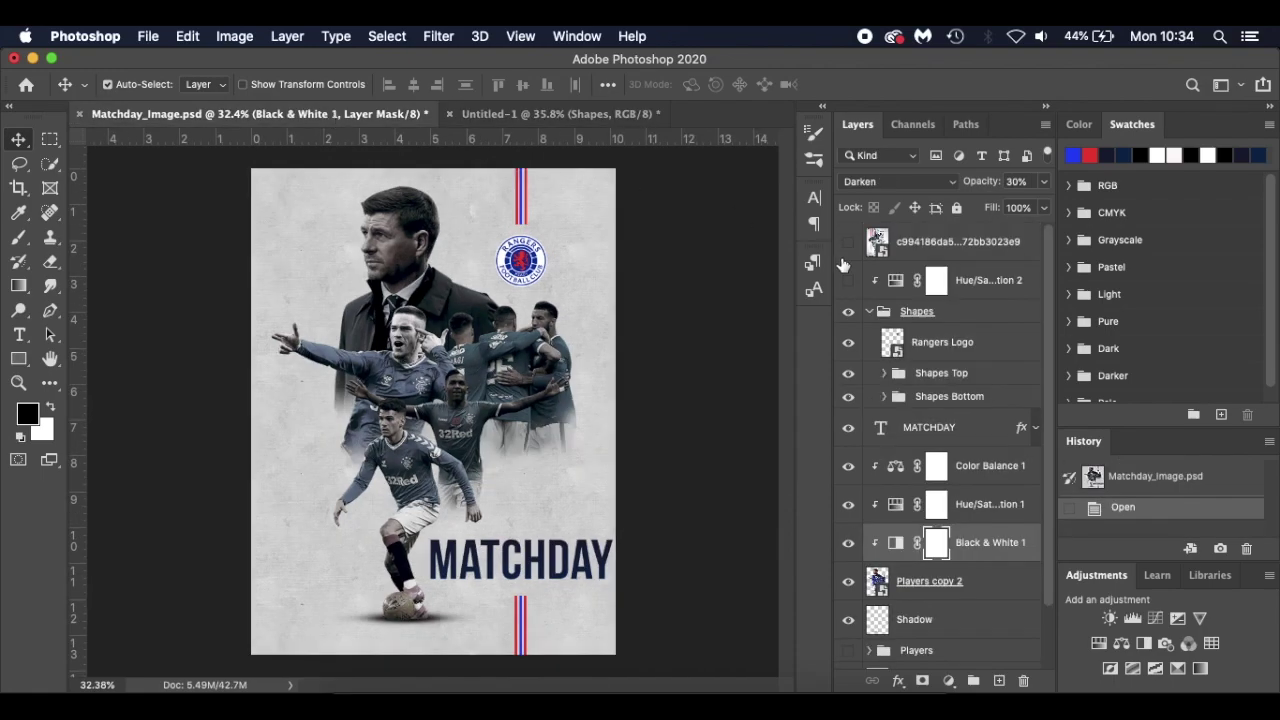
{"action": "double_click", "coordinate": [895, 281]}
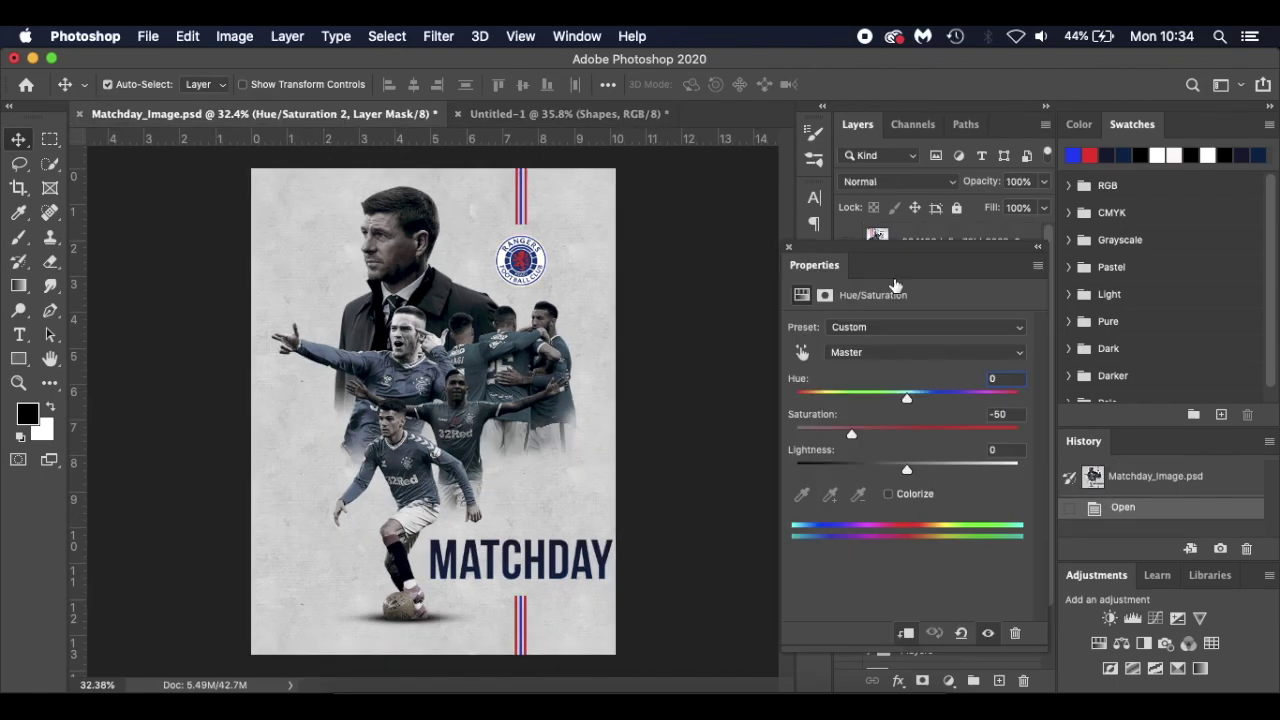
{"action": "left_click", "coordinate": [788, 247]}
{"action": "left_click", "coordinate": [507, 116]}
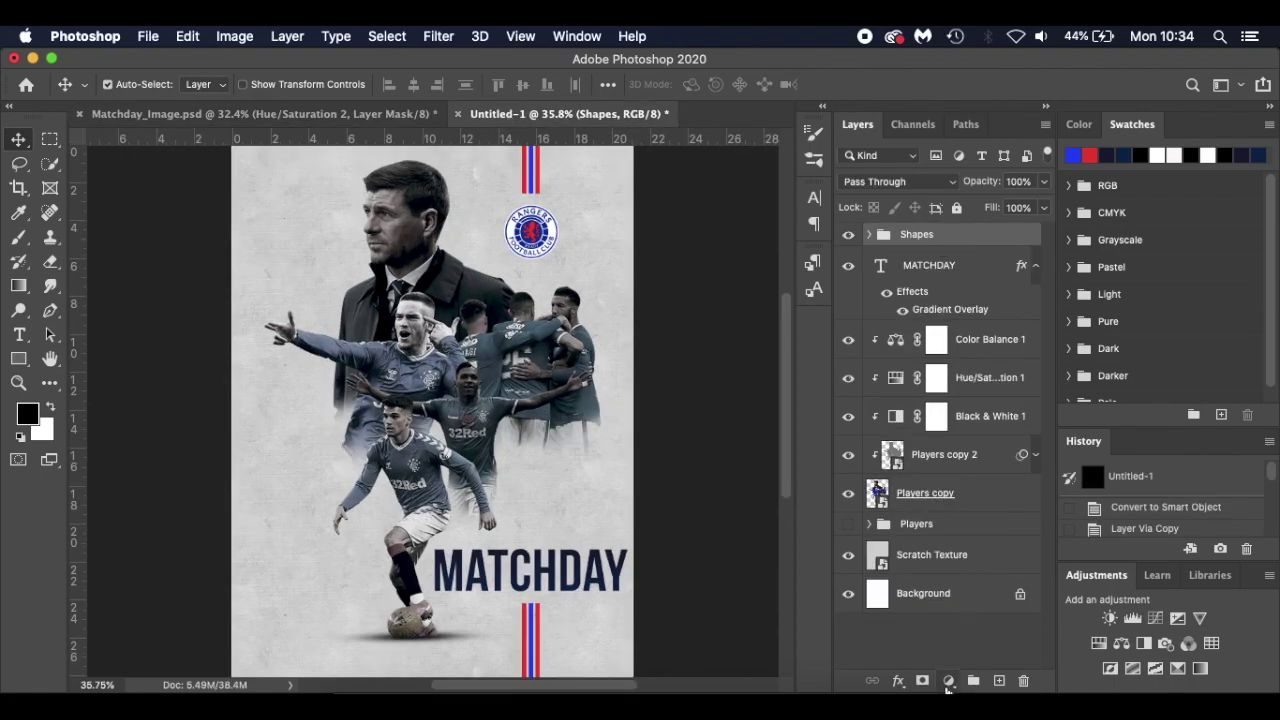
Add a Hue/Saturation adjustment clipped to the Shapes group with Saturation set to -50
{"action": "left_click", "coordinate": [948, 680]}
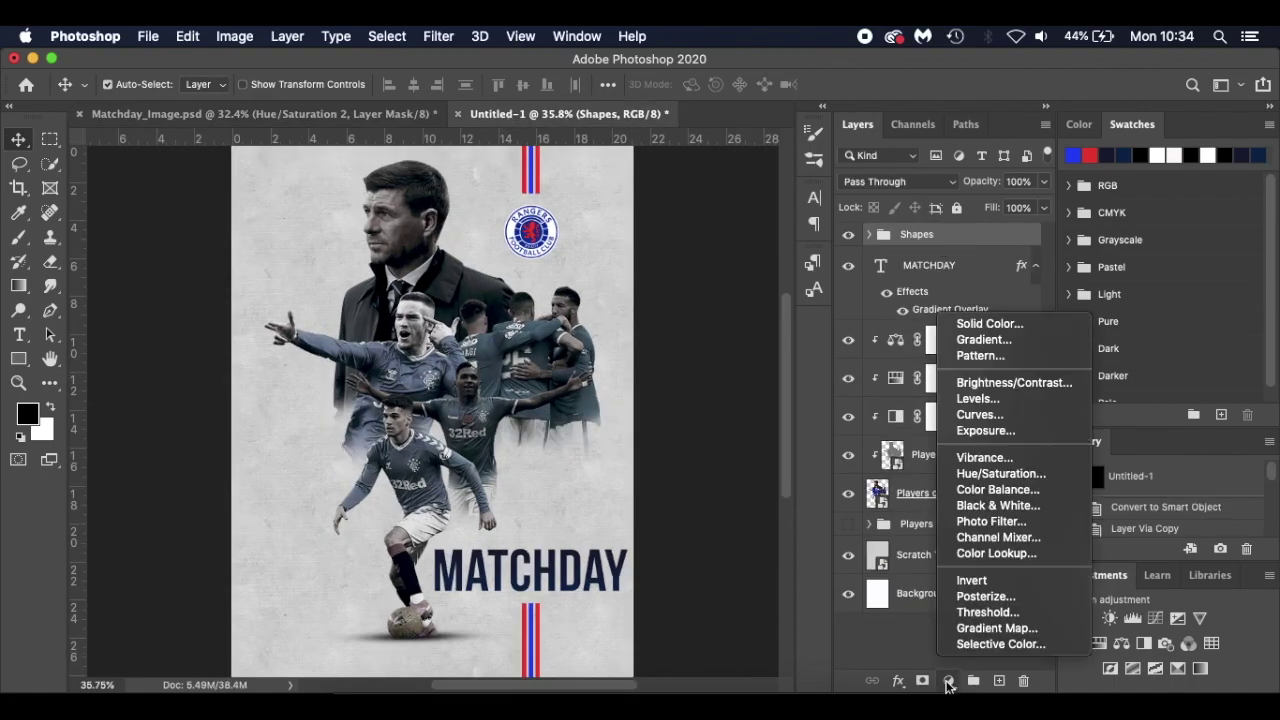
{"action": "left_click", "coordinate": [1000, 473]}
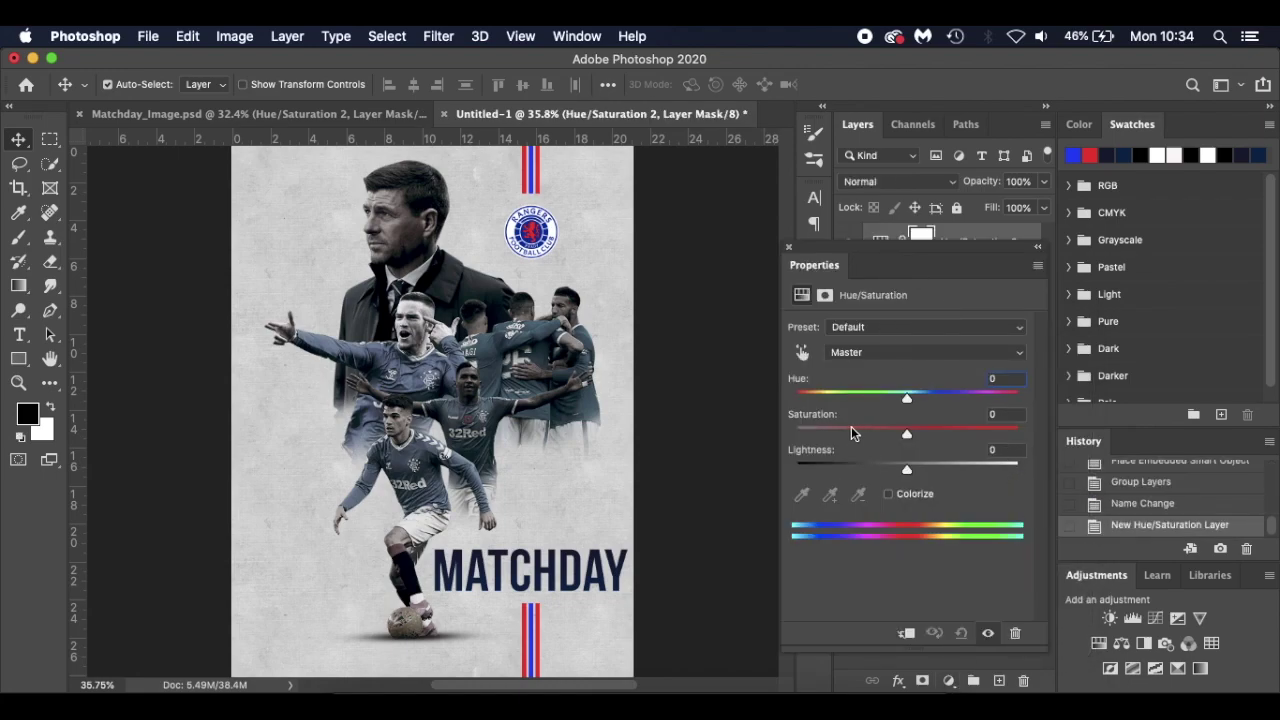
{"action": "left_click", "coordinate": [907, 634]}
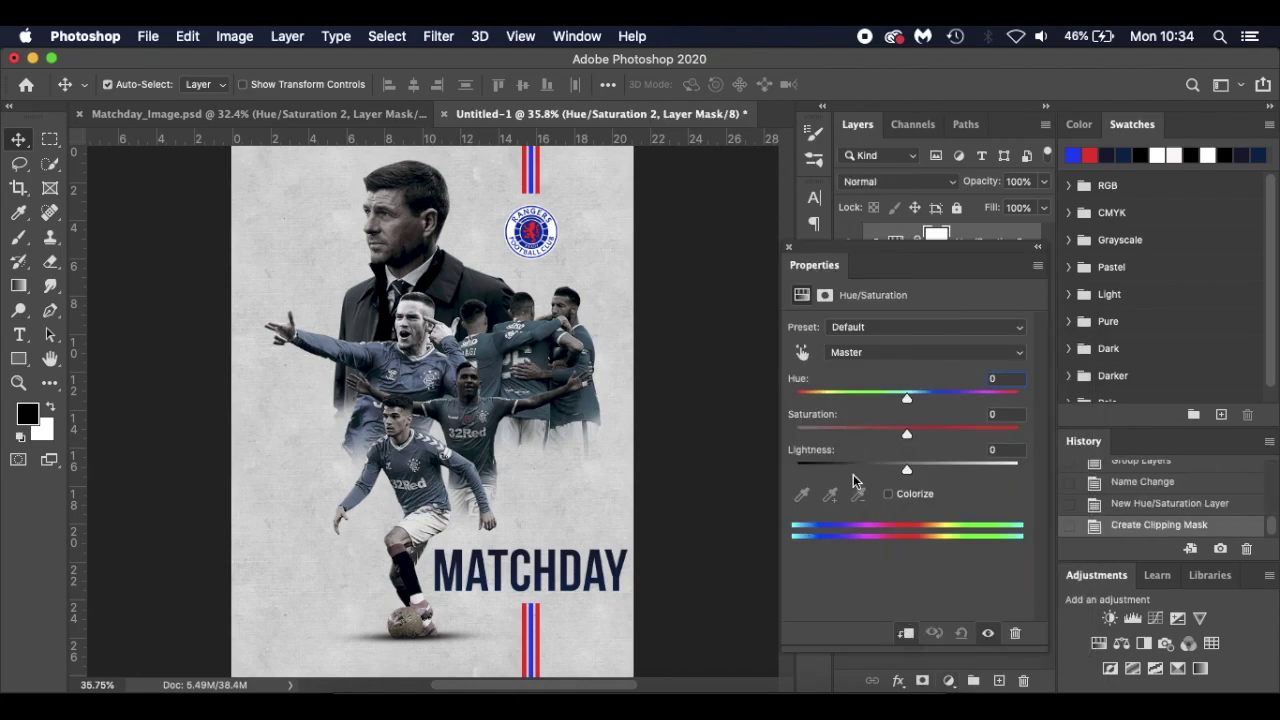
{"action": "left_click", "coordinate": [849, 431]}
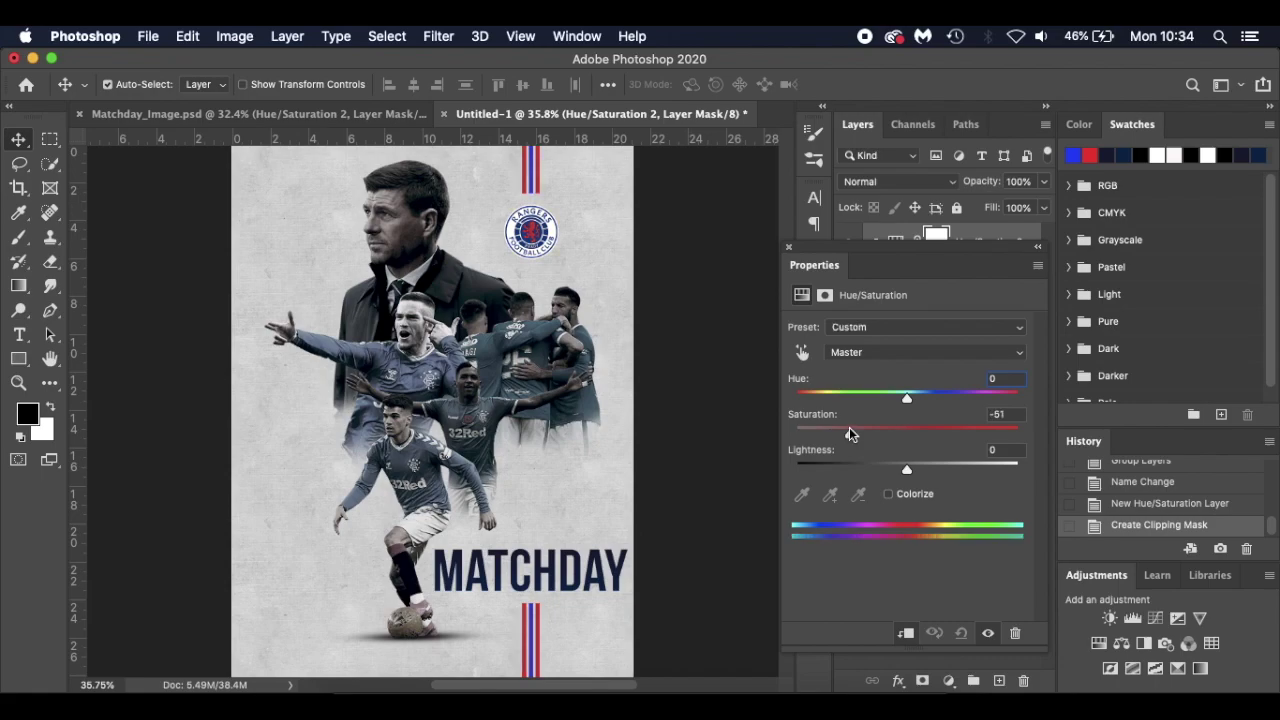
{"action": "key", "text": "Right"}
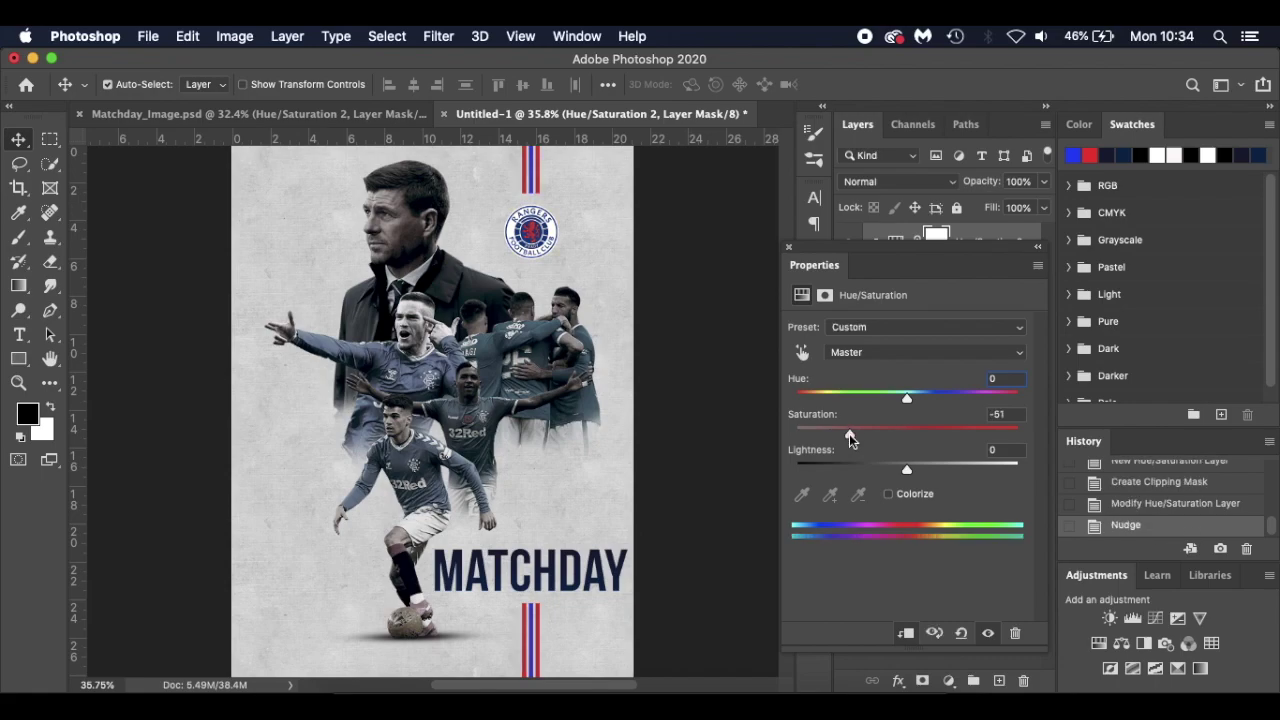
{"action": "left_click", "coordinate": [850, 436]}
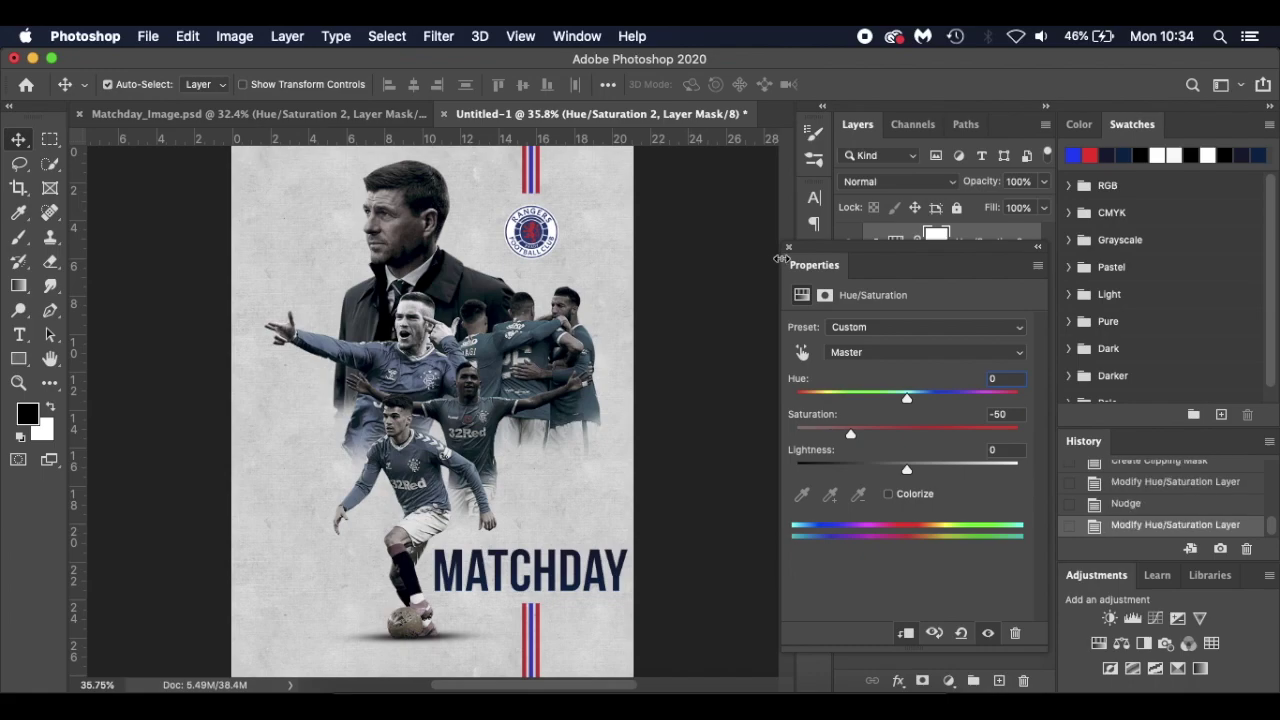
{"action": "left_click", "coordinate": [790, 249]}
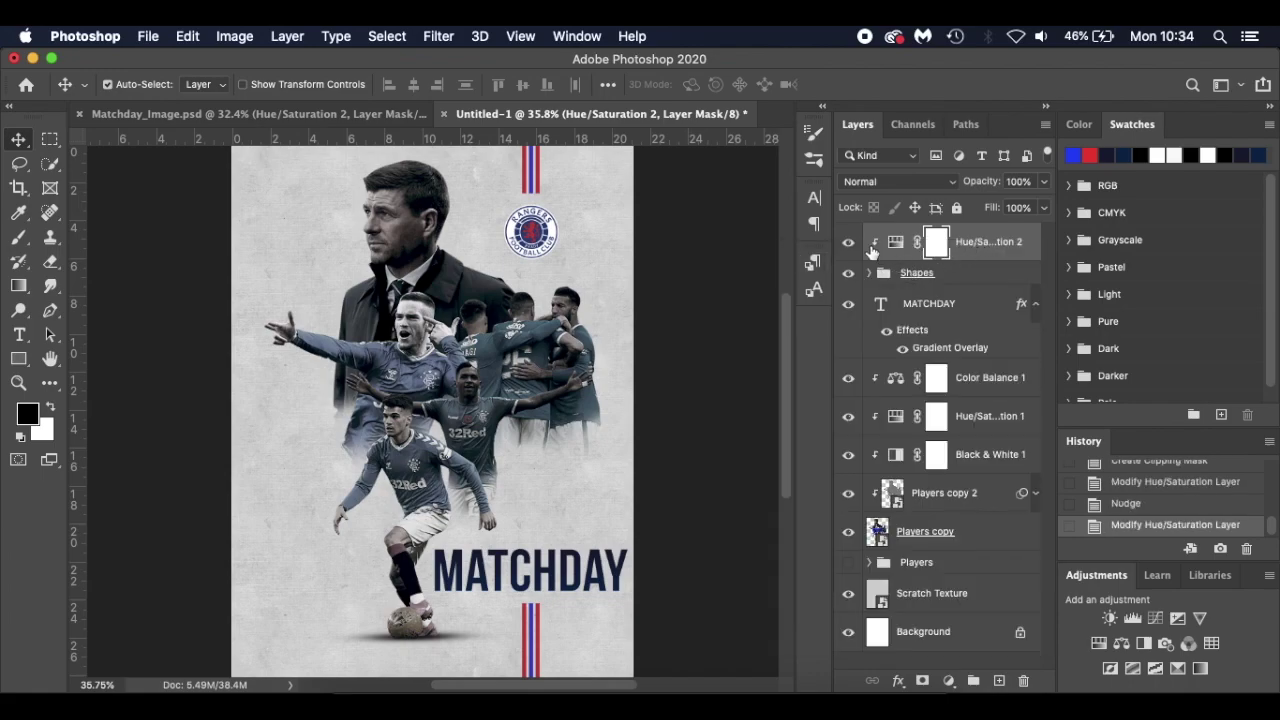
Compare the poster with and without the new Hue/Saturation adjustment and against the reference Matchday_Image.psd
{"action": "left_click", "coordinate": [849, 244]}
{"action": "left_click", "coordinate": [849, 244]}
{"action": "left_click", "coordinate": [350, 117]}
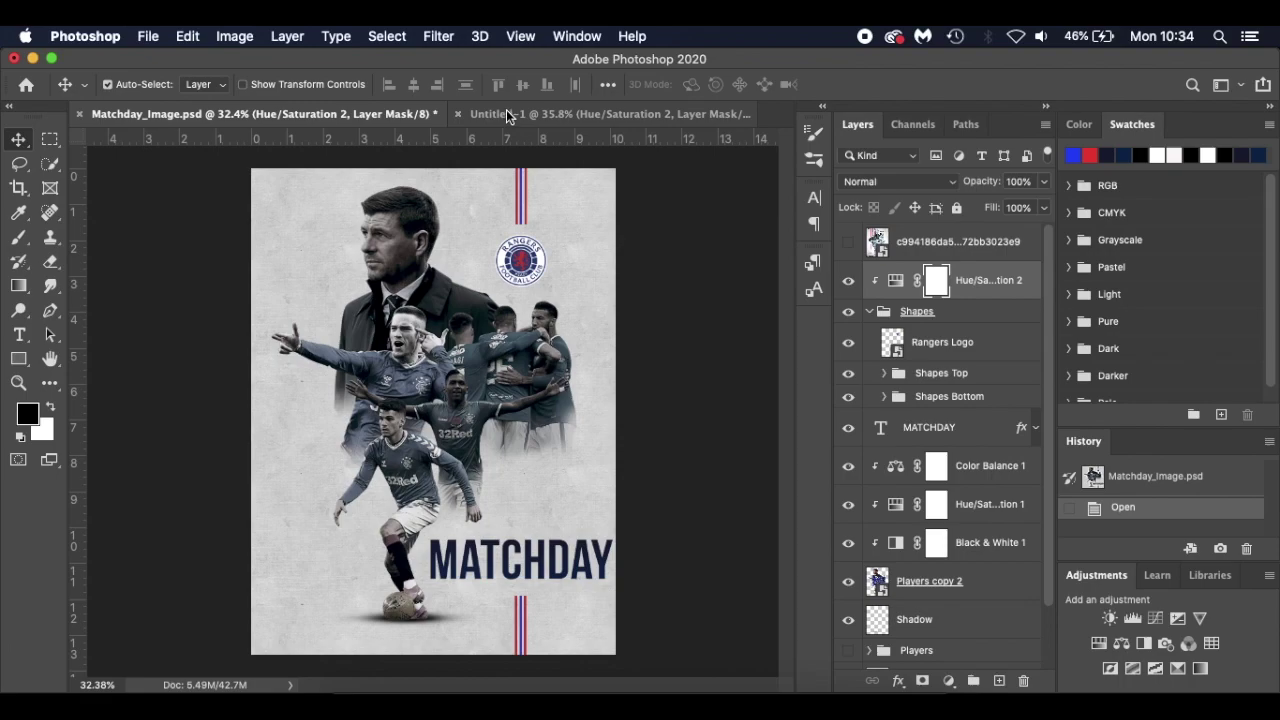
{"action": "left_click", "coordinate": [508, 116]}
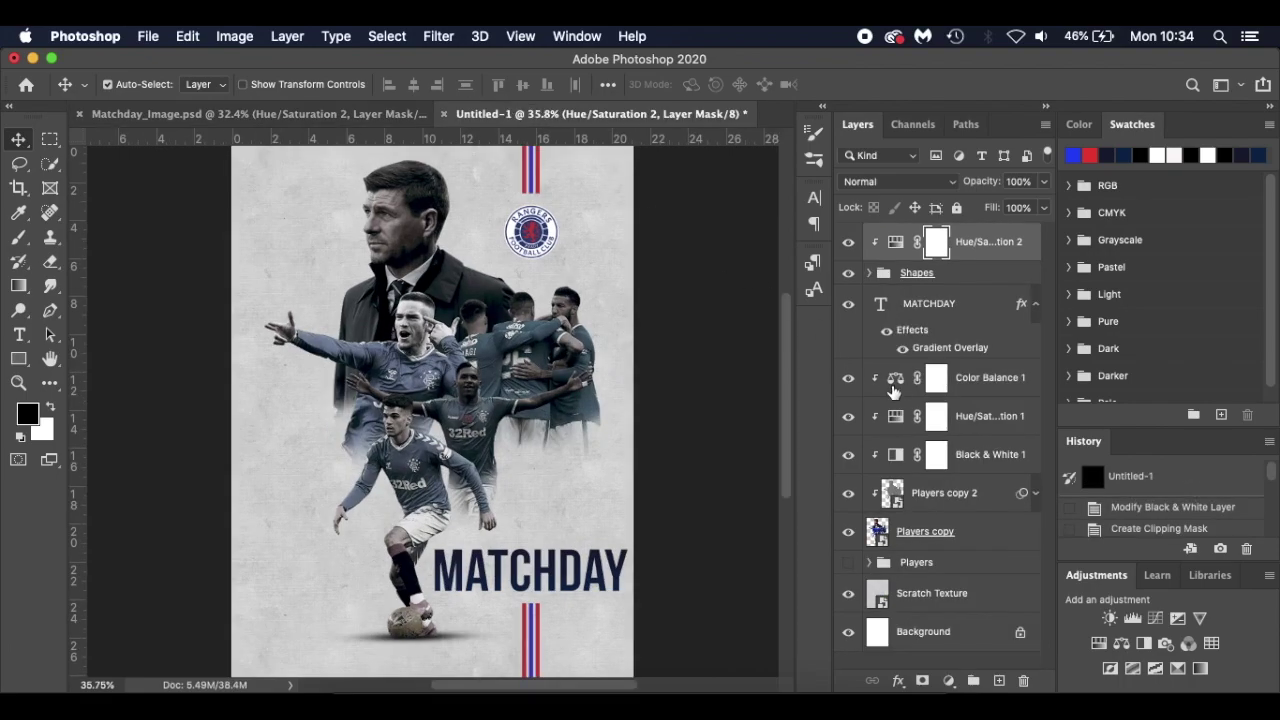